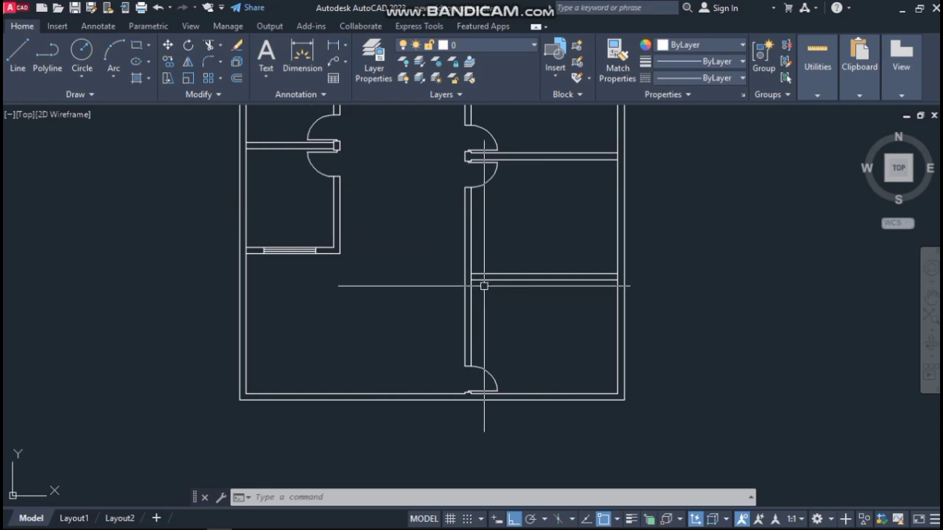
Extend the lower line of the horizontal partition leftward to the far face of the vertical wall
{"action": "scroll", "coordinate": [464, 314], "scroll_direction": "up", "scroll_amount": 4}
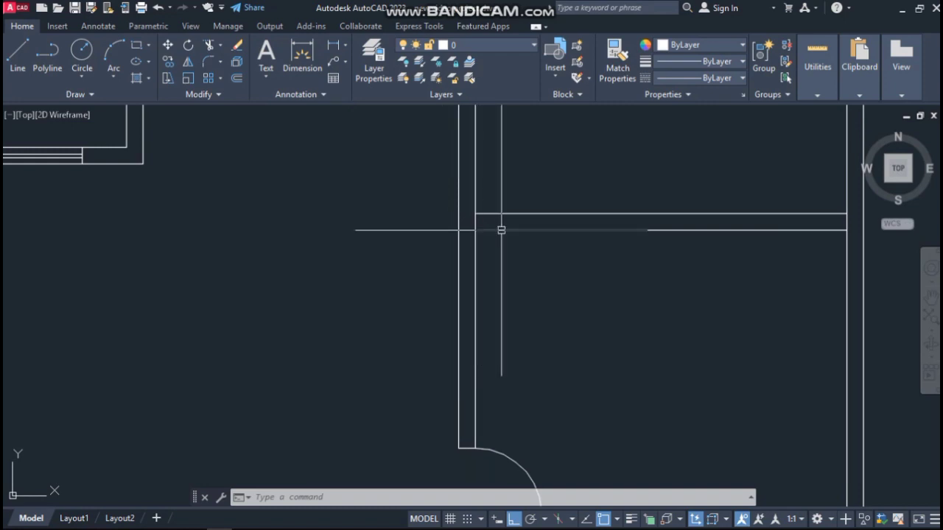
{"action": "type", "text": "ex"}
{"action": "key", "text": "Return"}
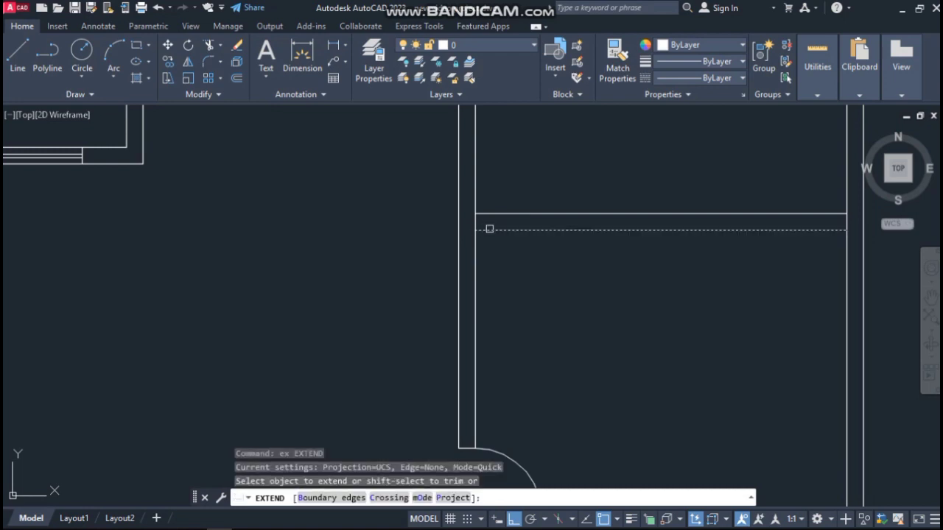
{"action": "left_click", "coordinate": [489, 229]}
{"action": "left_click", "coordinate": [461, 234]}
{"action": "left_click", "coordinate": [485, 229]}
{"action": "key", "text": "Escape"}
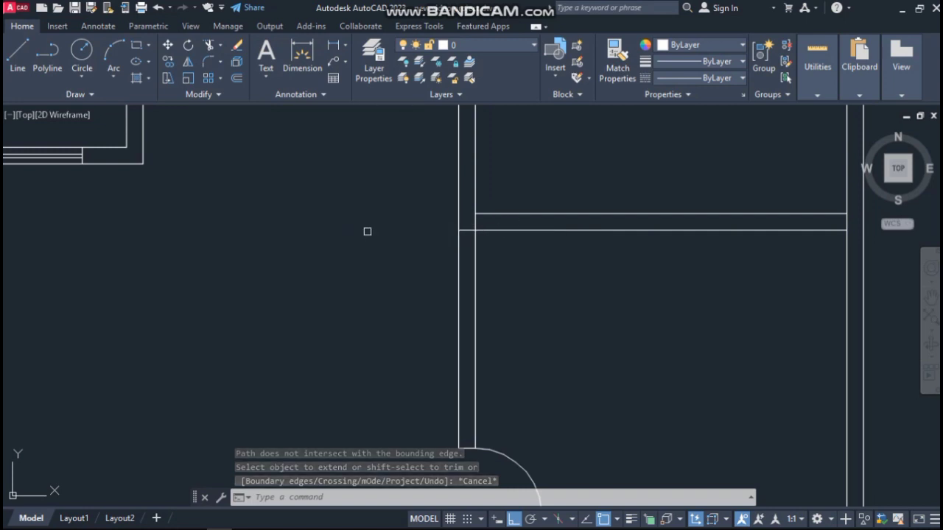
Enlarge the pickbox to about the middle of its size range in the selection options
{"action": "right_click", "coordinate": [306, 176]}
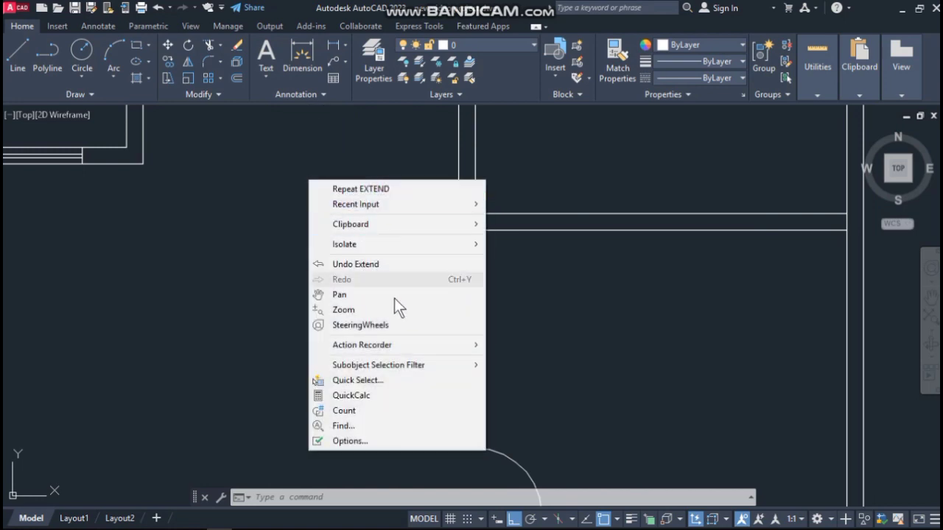
{"action": "left_click", "coordinate": [384, 440]}
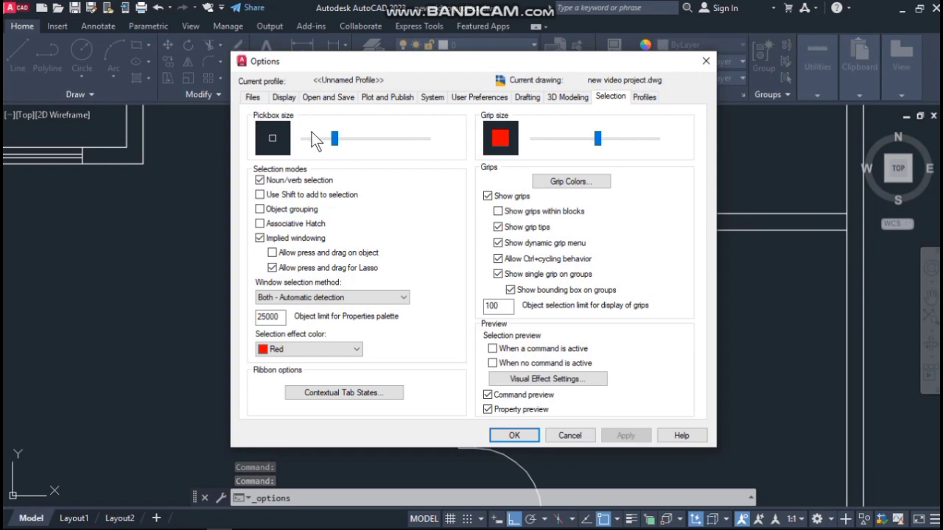
{"action": "left_click", "coordinate": [334, 138]}
{"action": "left_click_drag", "start_coordinate": [334, 139], "coordinate": [372, 135]}
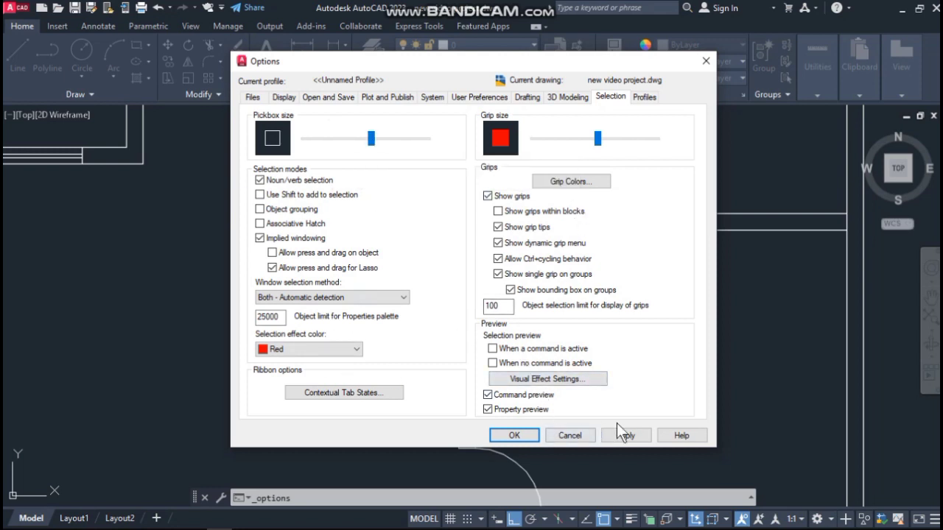
{"action": "left_click", "coordinate": [509, 435]}
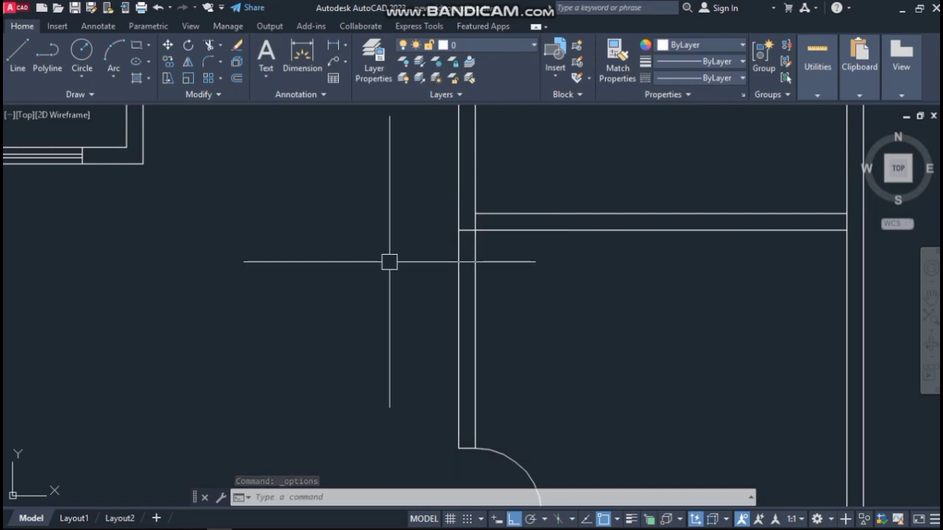
{"action": "type", "text": "o"}
{"action": "key", "text": "Return"}
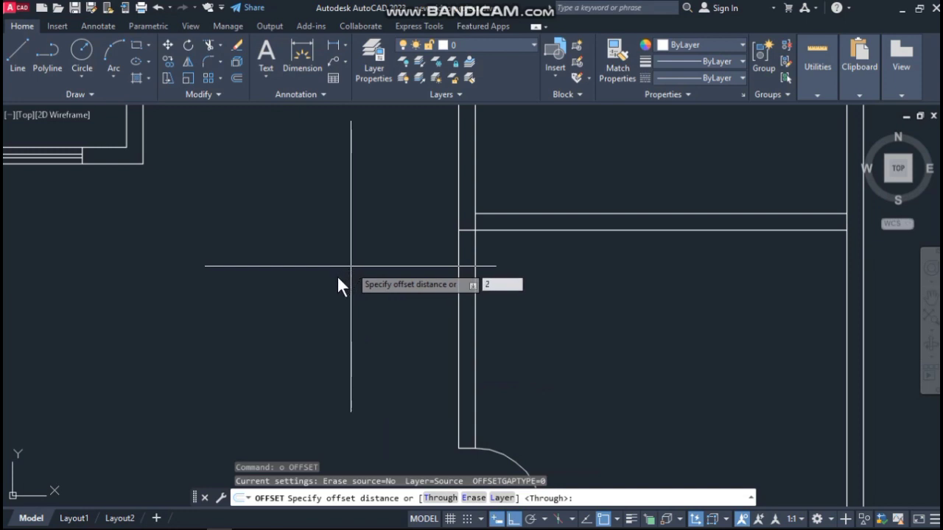
{"action": "key", "text": "Escape"}
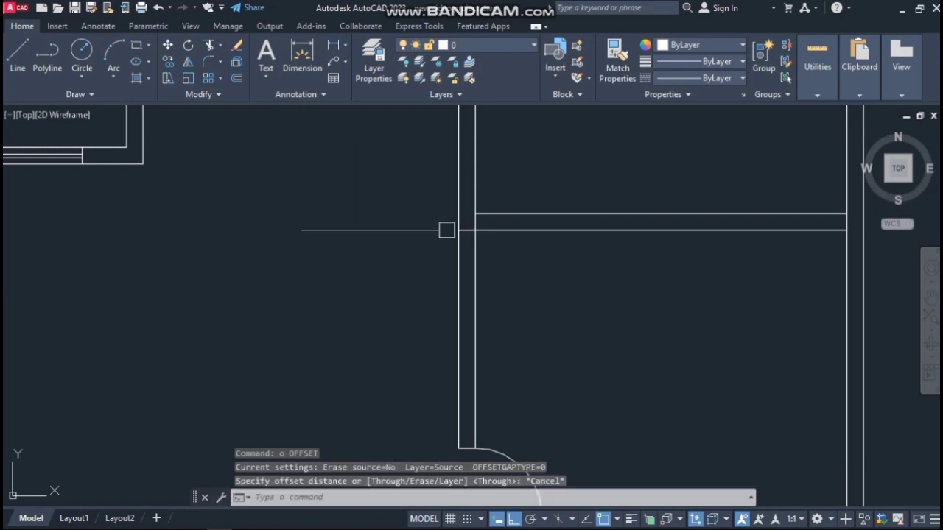
{"action": "scroll", "coordinate": [394, 218], "scroll_direction": "down", "scroll_amount": 2}
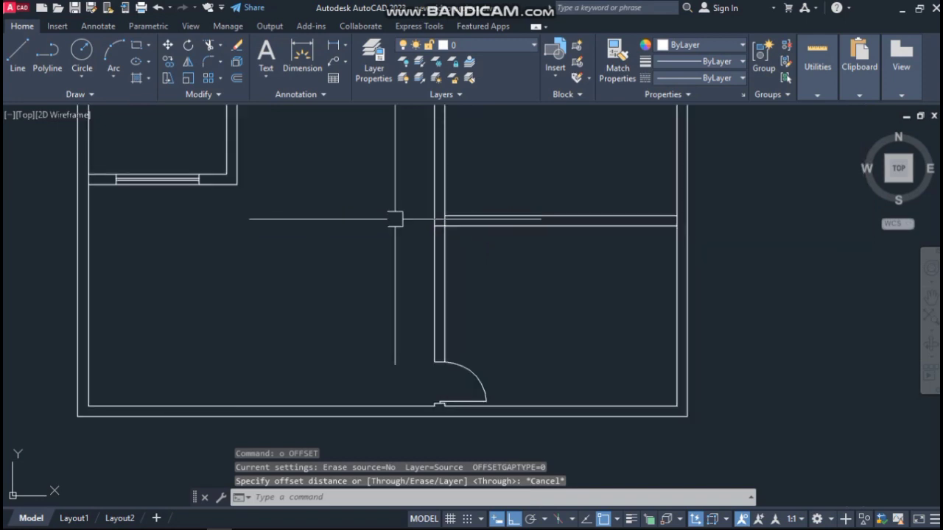
{"action": "scroll", "coordinate": [431, 288], "scroll_direction": "up", "scroll_amount": 2}
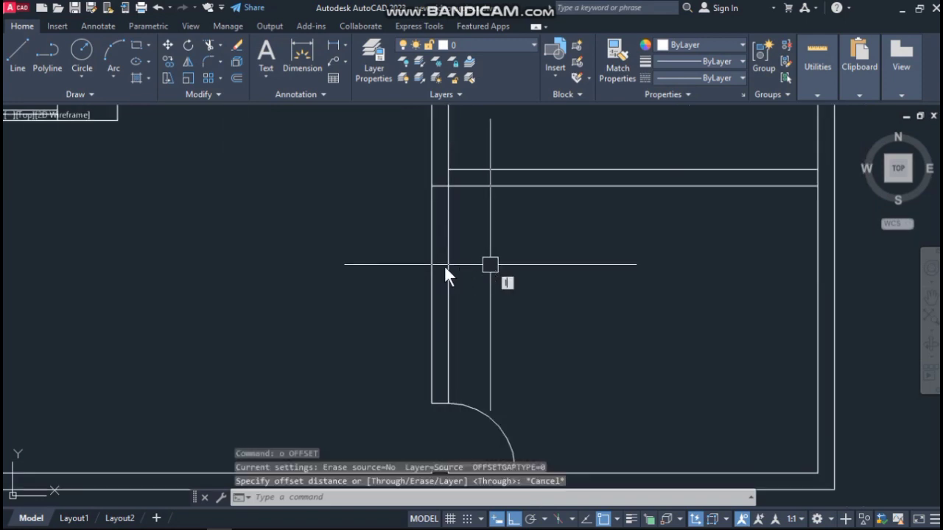
{"action": "type", "text": "l"}
{"action": "key", "text": "Return"}
{"action": "key", "text": "Return"}
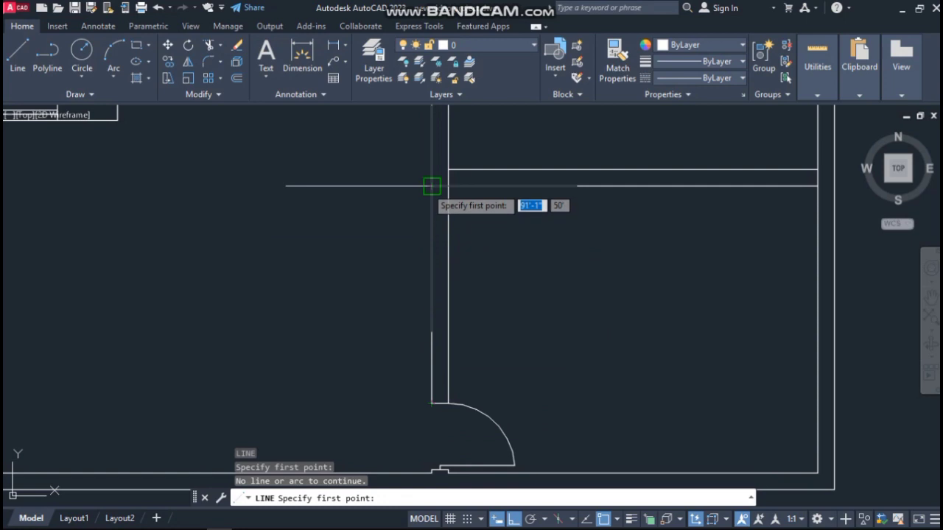
{"action": "key", "text": "Escape"}
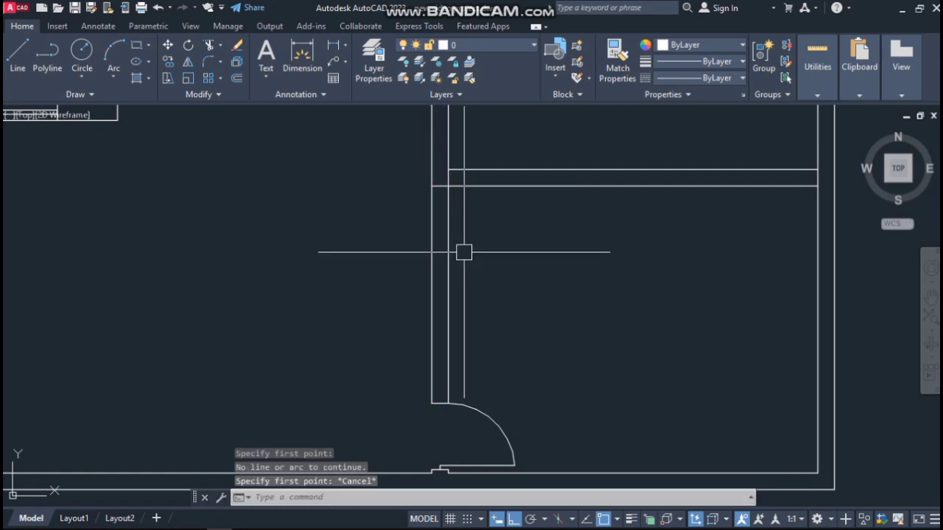
Draw a line along the vertical wall's right face from the door opening's upper corner up to the partition's lower line
{"action": "type", "text": "l"}
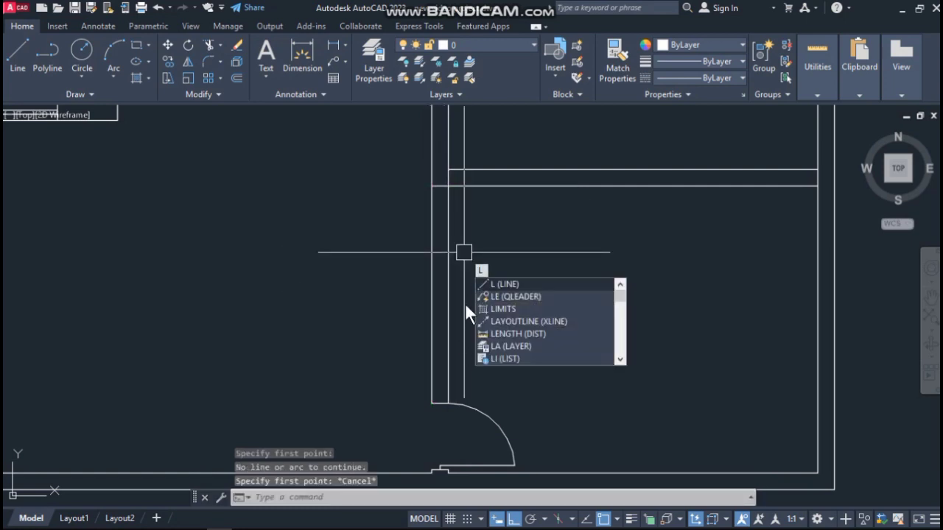
{"action": "key", "text": "Return"}
{"action": "left_click", "coordinate": [447, 403]}
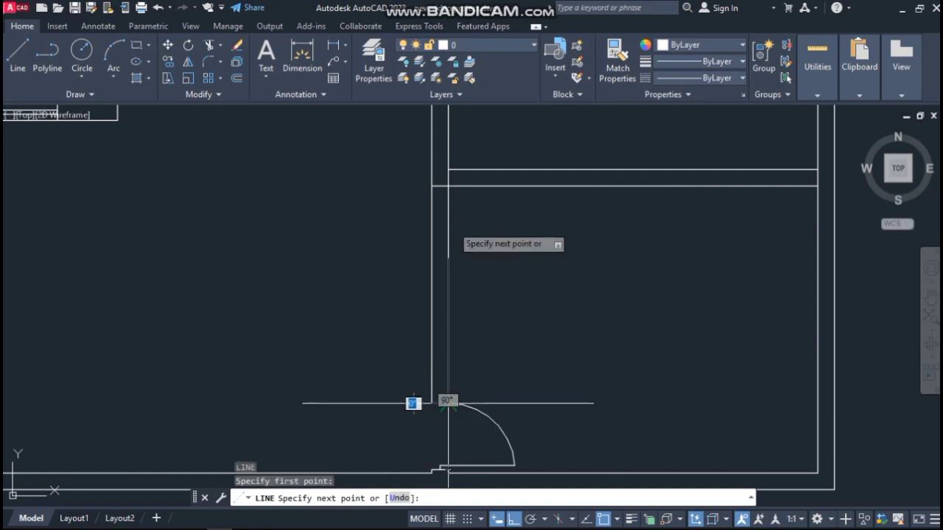
{"action": "left_click", "coordinate": [448, 188]}
{"action": "key", "text": "Return"}
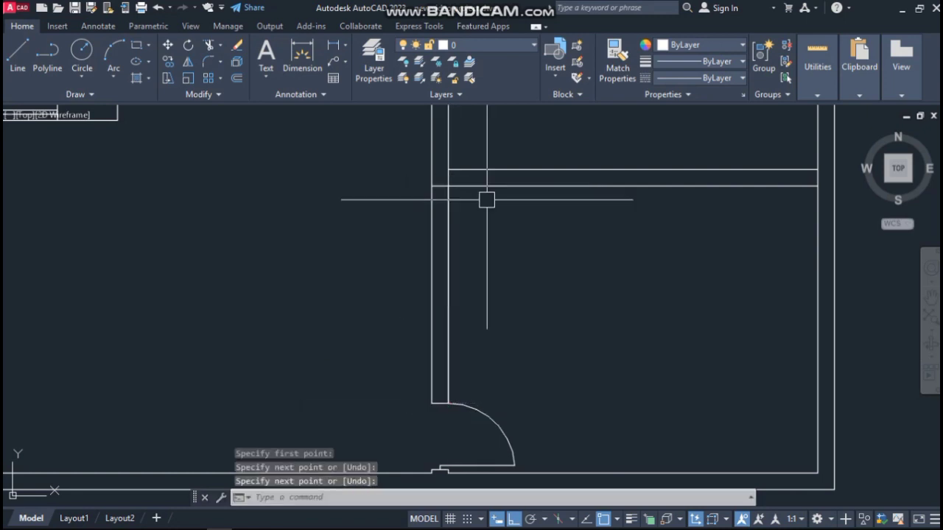
Draw a line across the vertical wall from the midpoint of the new face line, perpendicular to the opposite face
{"action": "type", "text": "l"}
{"action": "key", "text": "Return"}
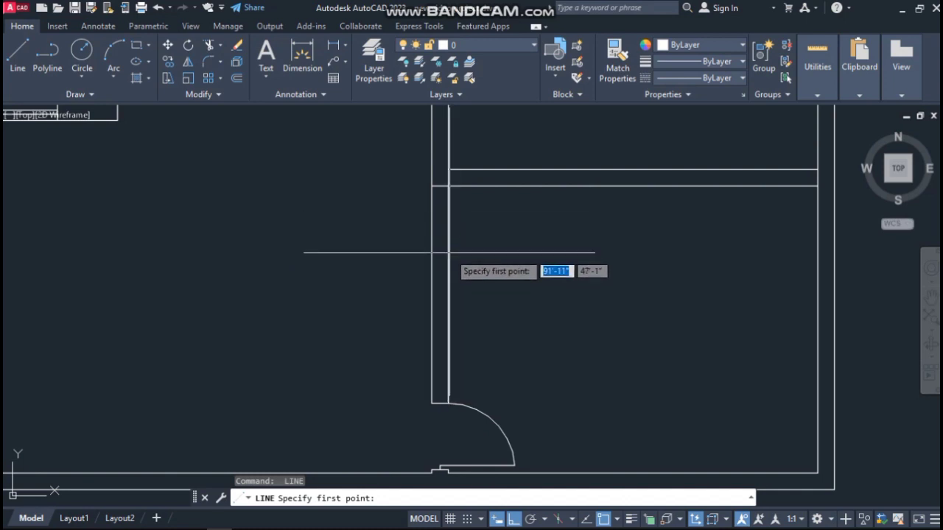
{"action": "left_click", "coordinate": [447, 294]}
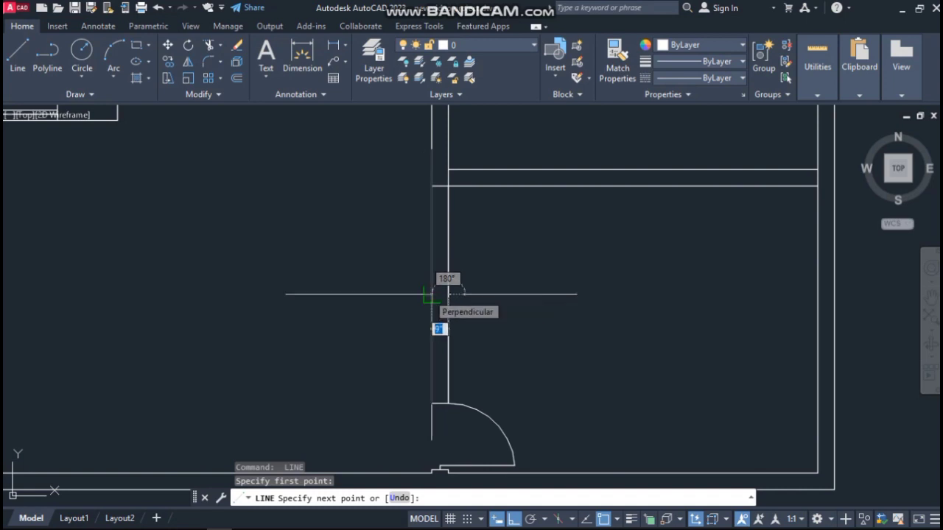
{"action": "left_click", "coordinate": [433, 295]}
{"action": "key", "text": "Return"}
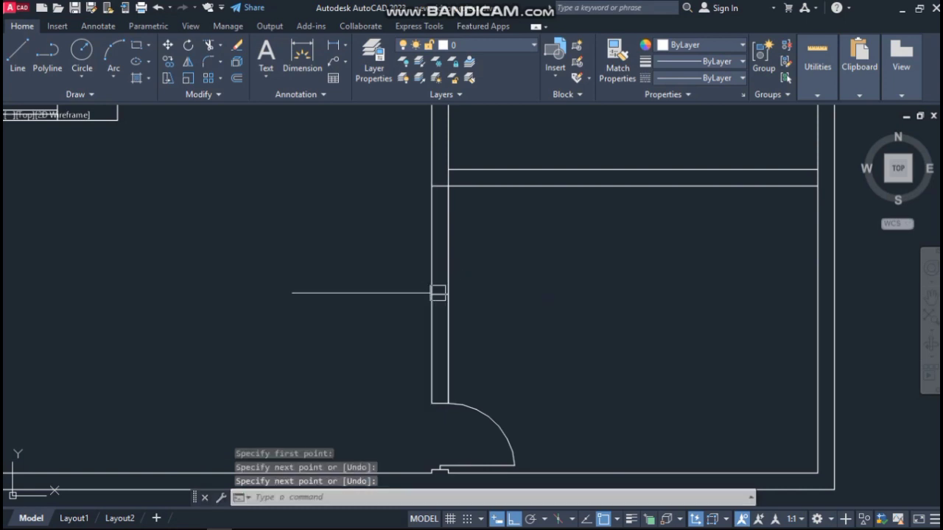
Offset the short line across the wall 1.5' both upward and downward, and erase the original line
{"action": "scroll", "coordinate": [445, 300], "scroll_direction": "up", "scroll_amount": 3}
{"action": "scroll", "coordinate": [431, 219], "scroll_direction": "down", "scroll_amount": 2}
{"action": "scroll", "coordinate": [420, 243], "scroll_direction": "up", "scroll_amount": 4}
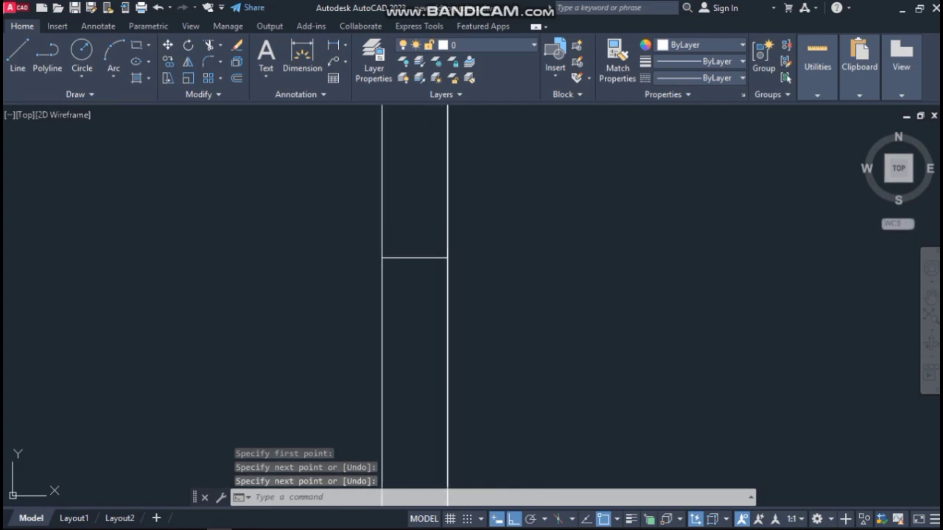
{"action": "type", "text": "o"}
{"action": "key", "text": "Return"}
{"action": "type", "text": "1"}
{"action": "key", "text": "BackSpace"}
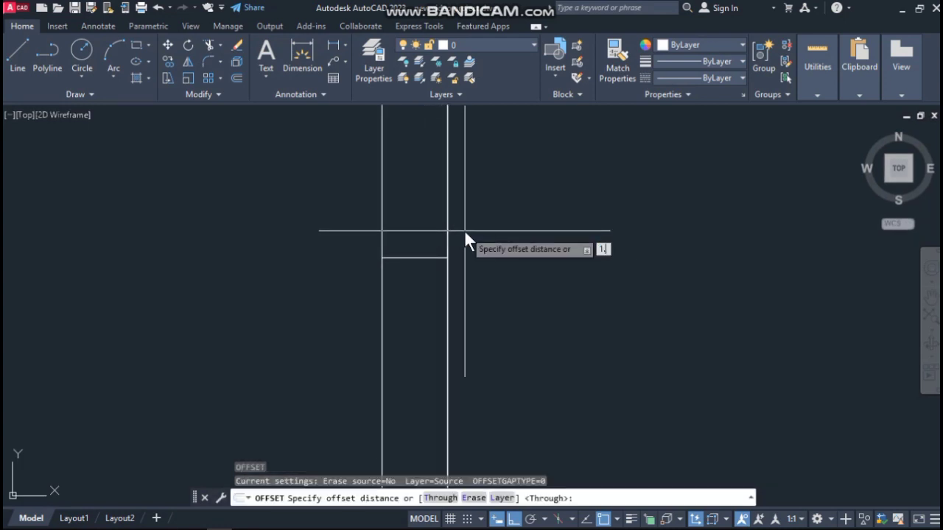
{"action": "type", "text": "1.5"}
{"action": "key", "text": "Return"}
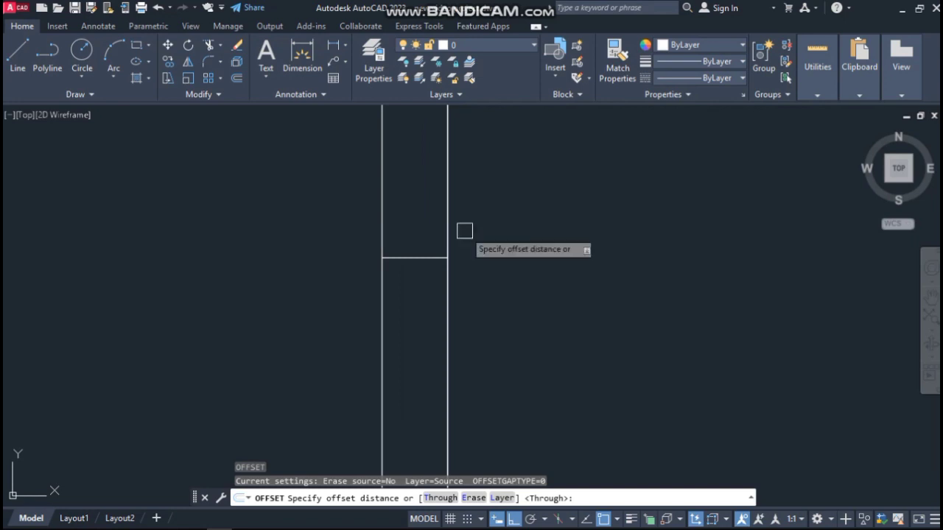
{"action": "left_click", "coordinate": [436, 258]}
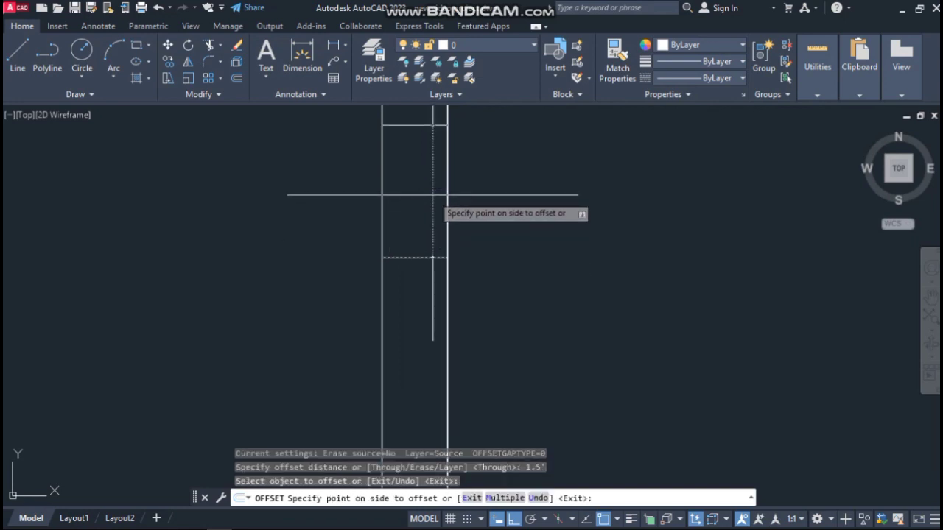
{"action": "left_click", "coordinate": [431, 197]}
{"action": "left_click", "coordinate": [436, 258]}
{"action": "left_click", "coordinate": [422, 332]}
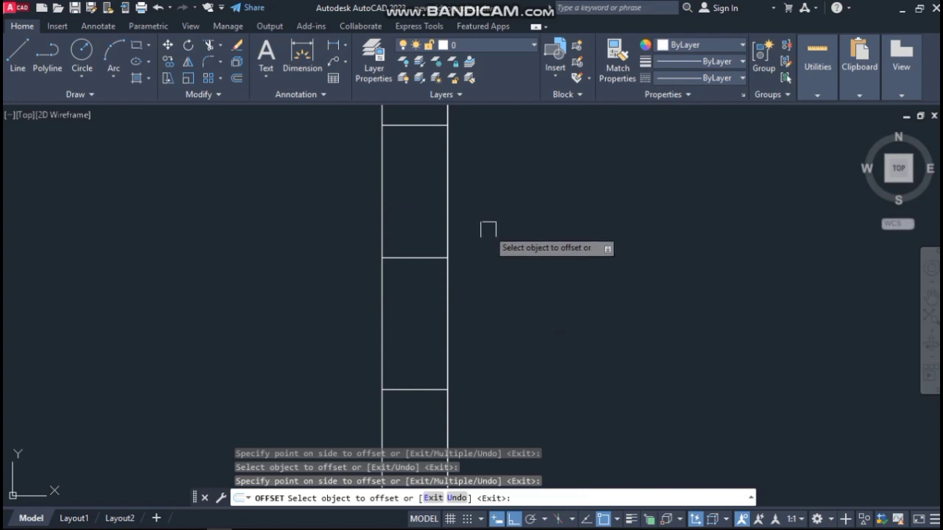
{"action": "key", "text": "Escape"}
{"action": "left_click", "coordinate": [422, 256]}
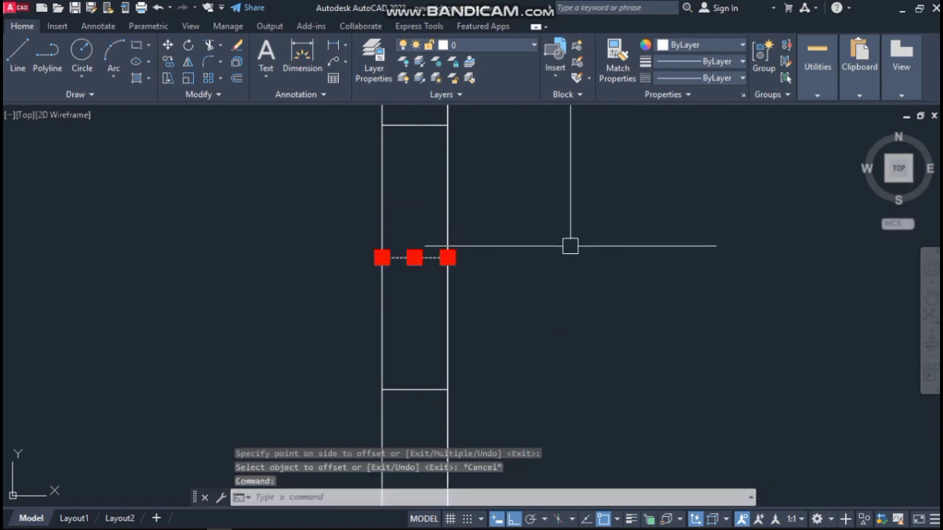
{"action": "key", "text": "Delete"}
Draw a vertical centre line joining the midpoints of the two short lines across the wall
{"action": "type", "text": "l"}
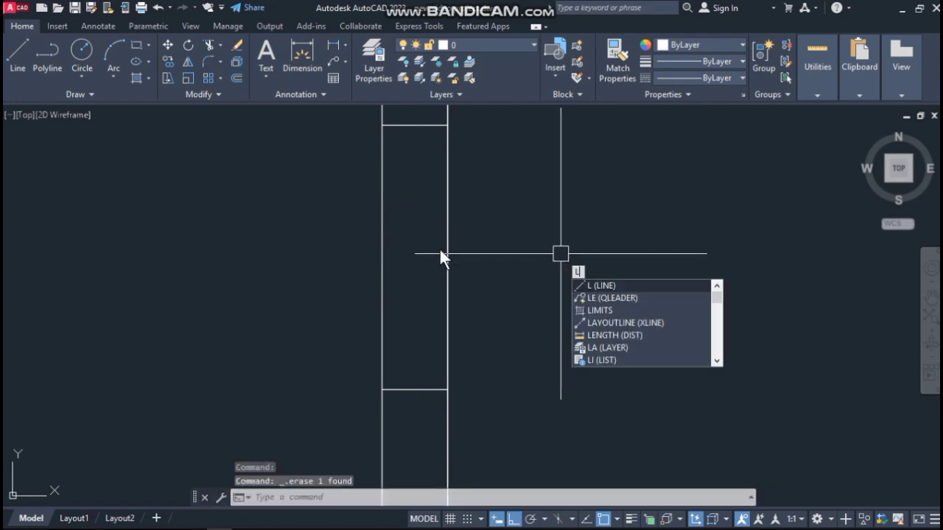
{"action": "key", "text": "Return"}
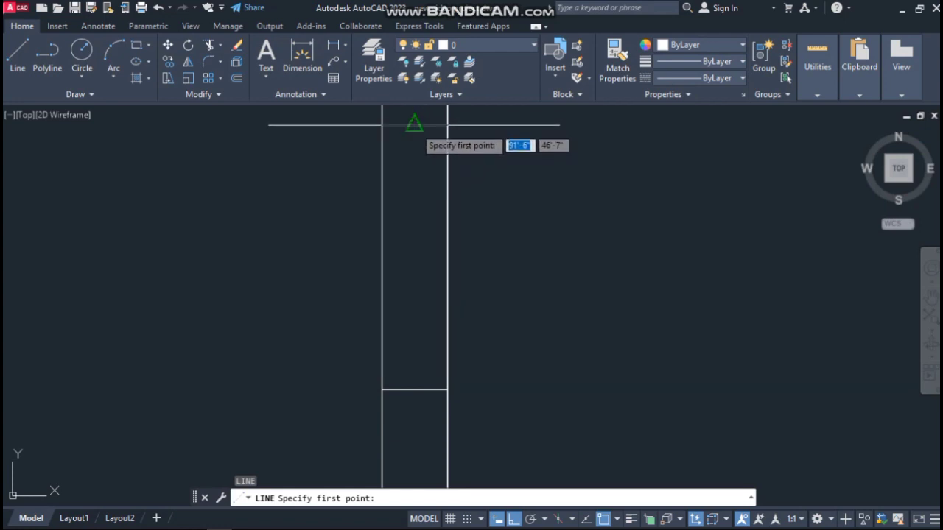
{"action": "left_click", "coordinate": [381, 125]}
{"action": "left_click", "coordinate": [417, 388]}
{"action": "key", "text": "Return"}
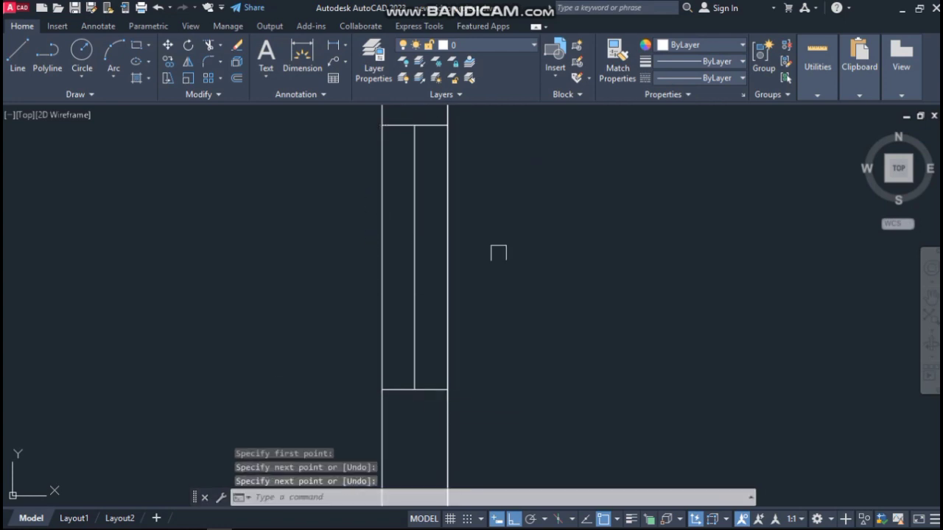
Offset the window opening's centre line by 1" to both the left and the right
{"action": "type", "text": "o"}
{"action": "key", "text": "Return"}
{"action": "type", "text": "1"}
{"action": "key", "text": "Return"}
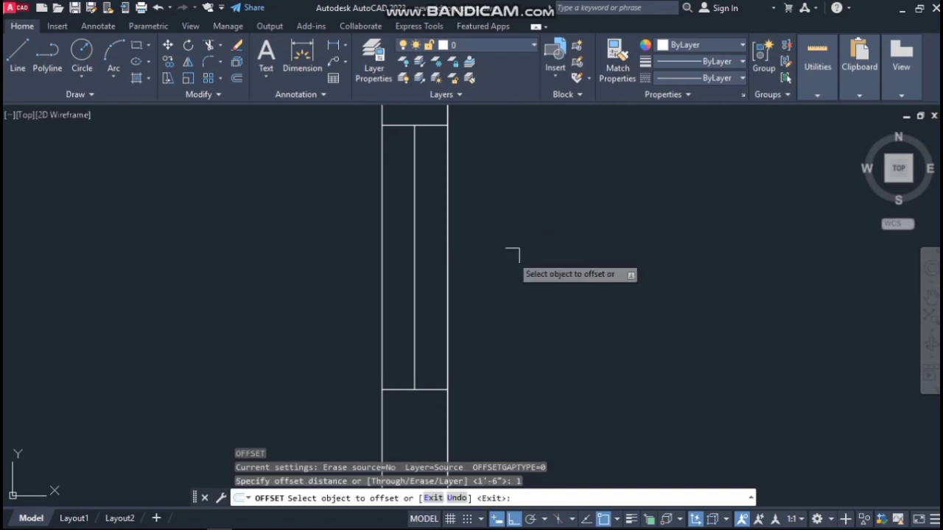
{"action": "left_click", "coordinate": [416, 256]}
{"action": "left_click", "coordinate": [399, 257]}
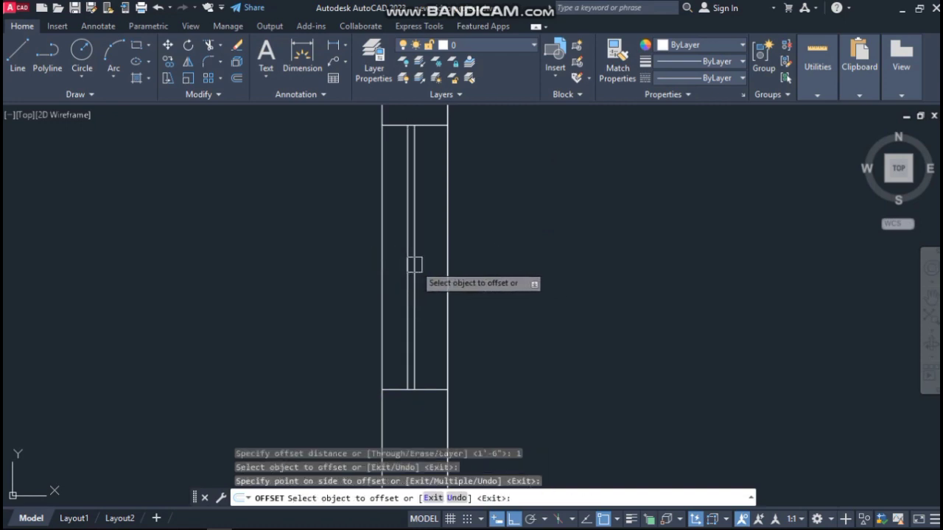
{"action": "left_click", "coordinate": [420, 263]}
{"action": "left_click", "coordinate": [442, 262]}
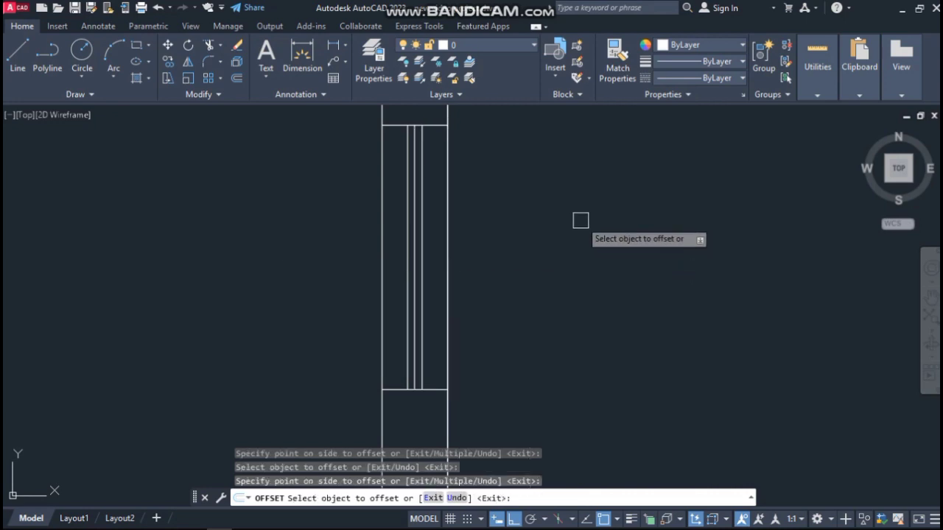
{"action": "key", "text": "Escape"}
Erase the original centre line between the two offset window lines
{"action": "scroll", "coordinate": [408, 257], "scroll_direction": "up", "scroll_amount": 5}
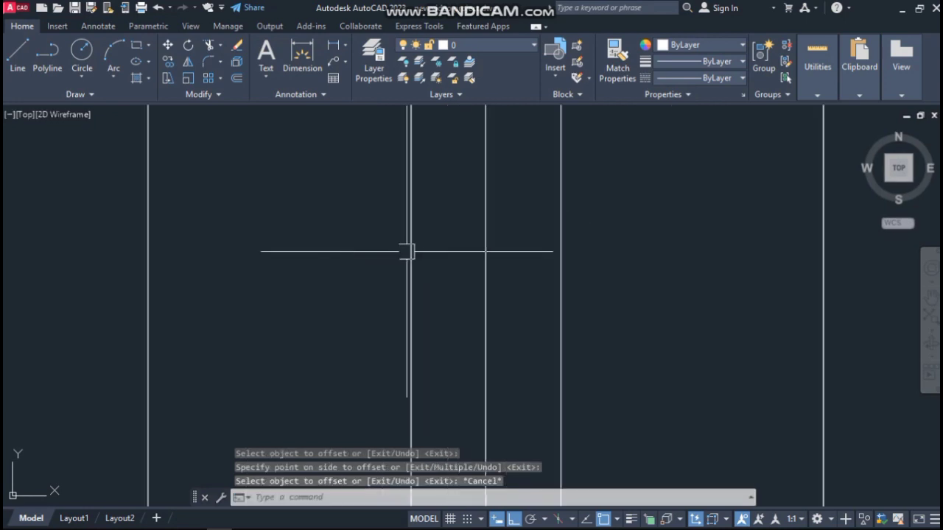
{"action": "left_click", "coordinate": [498, 264]}
{"action": "left_click", "coordinate": [452, 286]}
{"action": "key", "text": "Delete"}
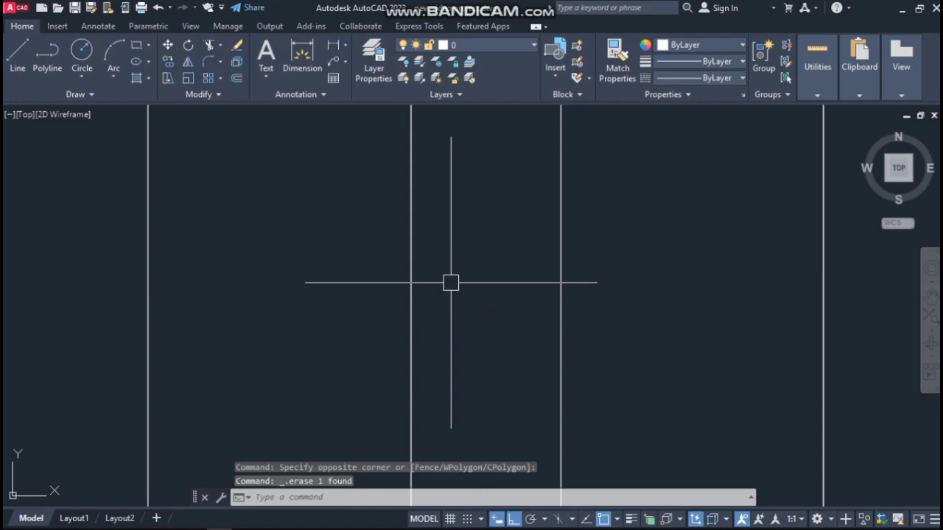
{"action": "scroll", "coordinate": [465, 231], "scroll_direction": "down", "scroll_amount": 4}
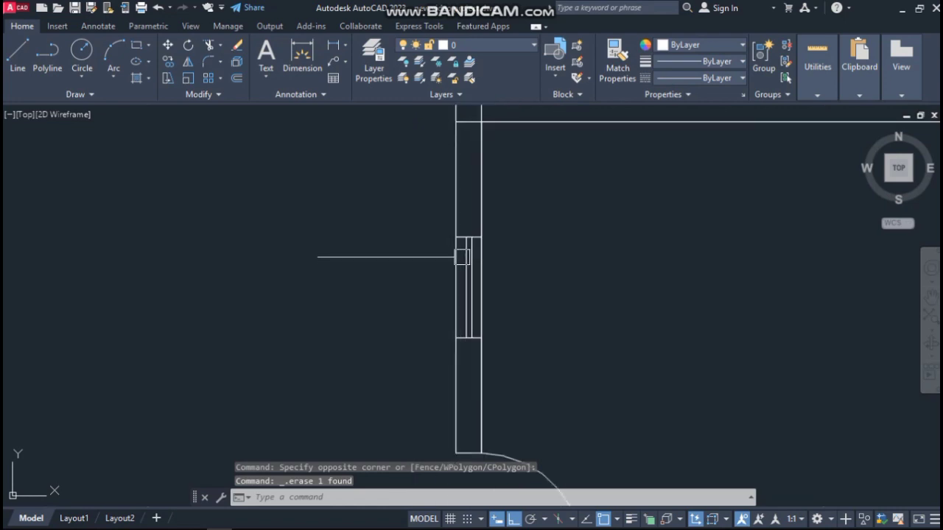
{"action": "scroll", "coordinate": [445, 254], "scroll_direction": "down", "scroll_amount": 4}
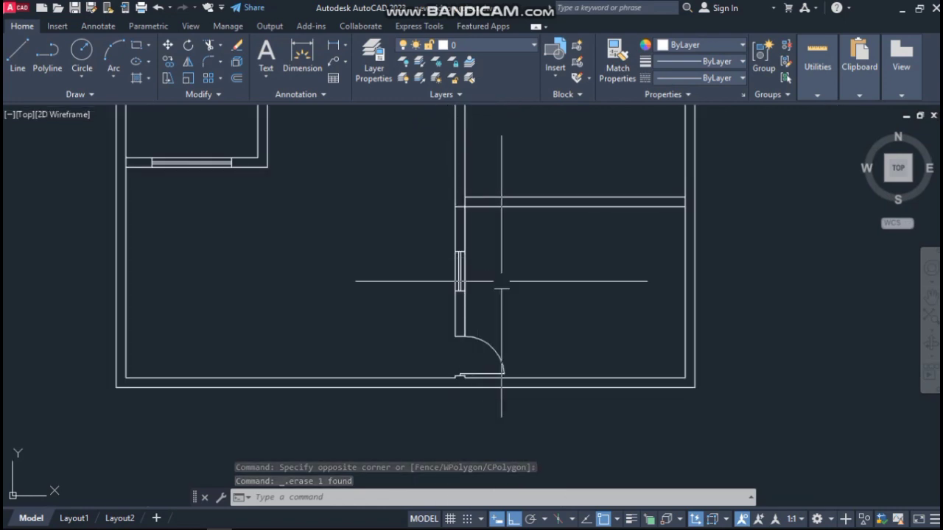
Erase the overlapping line on the vertical wall's right face, between the partition and the window
{"action": "scroll", "coordinate": [475, 244], "scroll_direction": "up", "scroll_amount": 3}
{"action": "scroll", "coordinate": [486, 236], "scroll_direction": "up", "scroll_amount": 2}
{"action": "left_click", "coordinate": [454, 260]}
{"action": "key", "text": "Delete"}
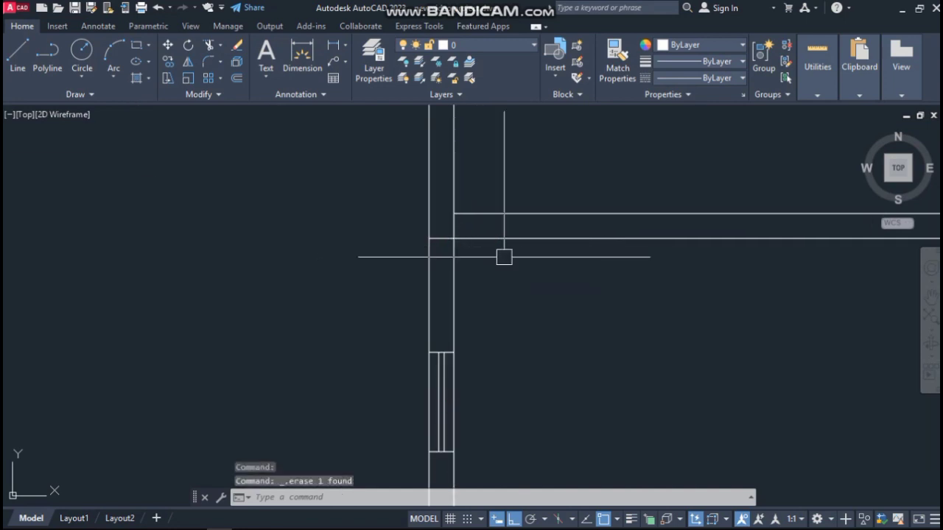
{"action": "scroll", "coordinate": [444, 244], "scroll_direction": "up", "scroll_amount": 1}
{"action": "scroll", "coordinate": [510, 341], "scroll_direction": "down", "scroll_amount": 3}
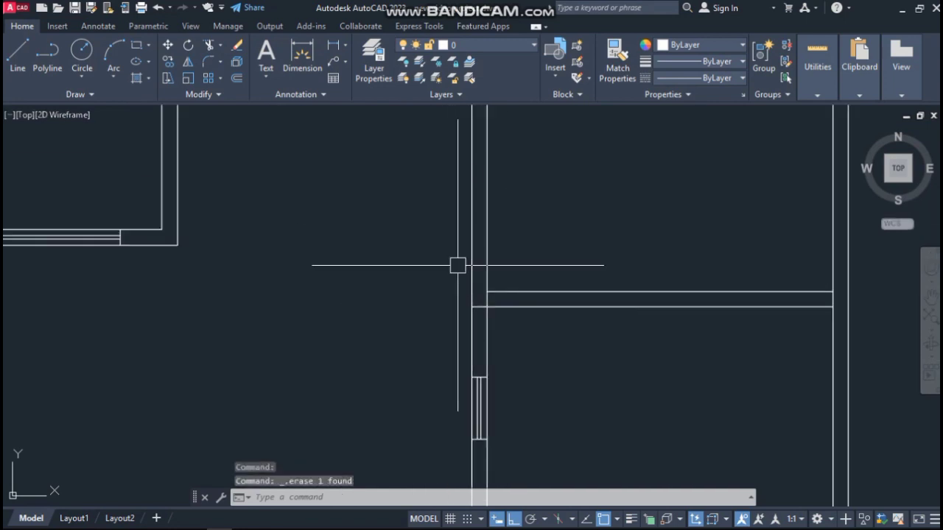
{"action": "scroll", "coordinate": [459, 265], "scroll_direction": "down", "scroll_amount": 2}
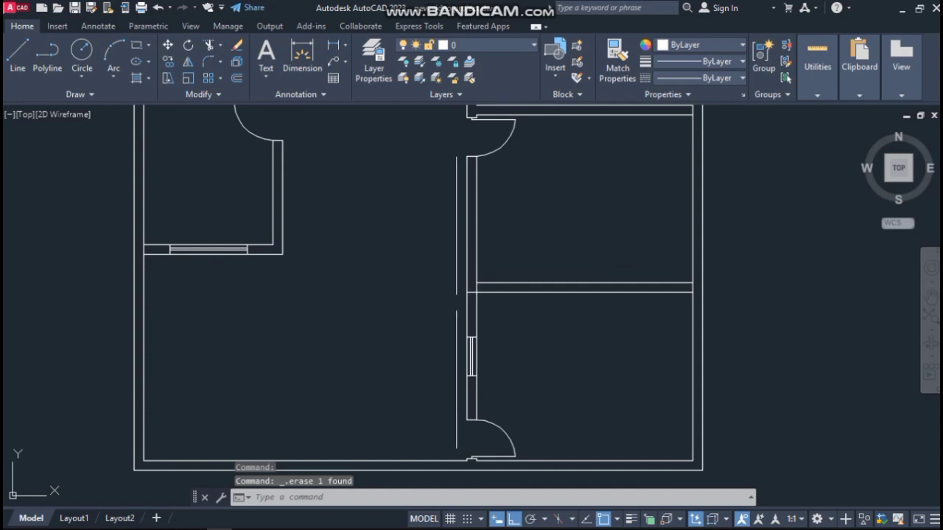
{"action": "scroll", "coordinate": [478, 193], "scroll_direction": "up", "scroll_amount": 2}
{"action": "left_click", "coordinate": [476, 195]}
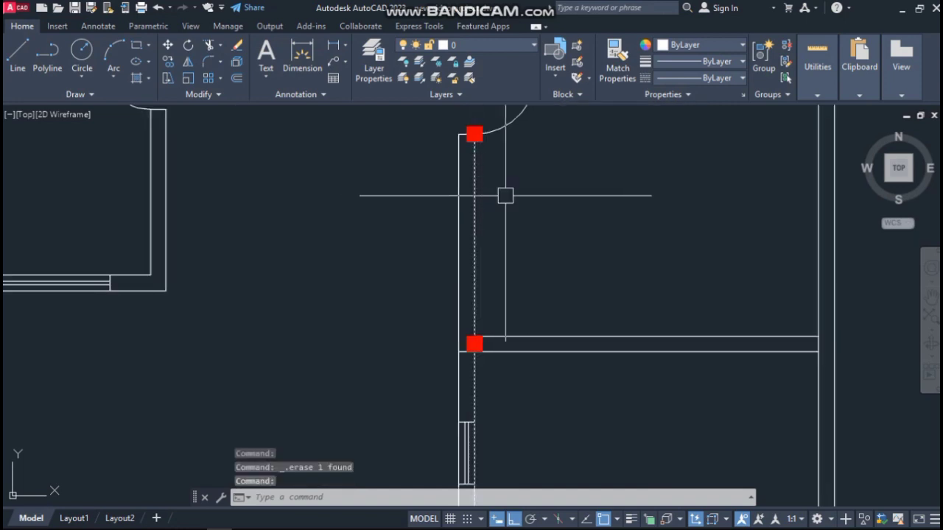
{"action": "key", "text": "Escape"}
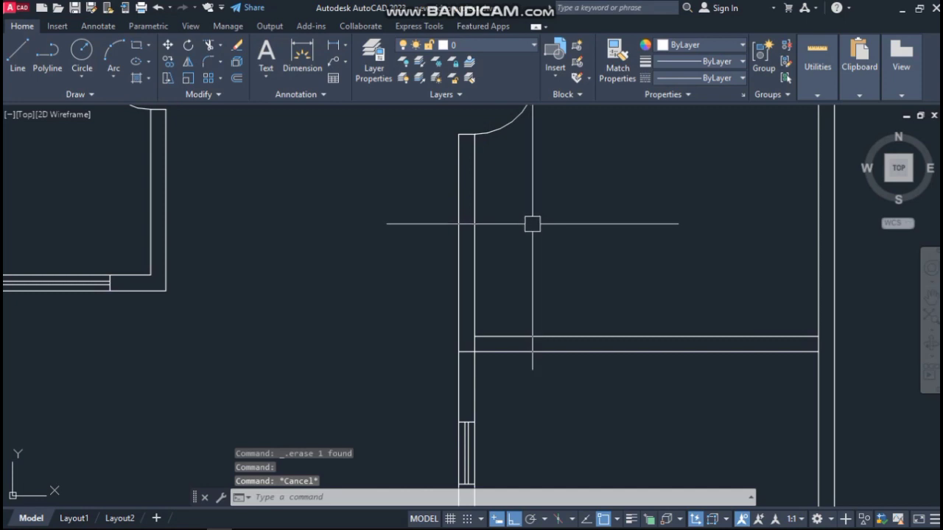
Trim the lower partition line where it crosses the thickness of the vertical wall
{"action": "type", "text": "tr"}
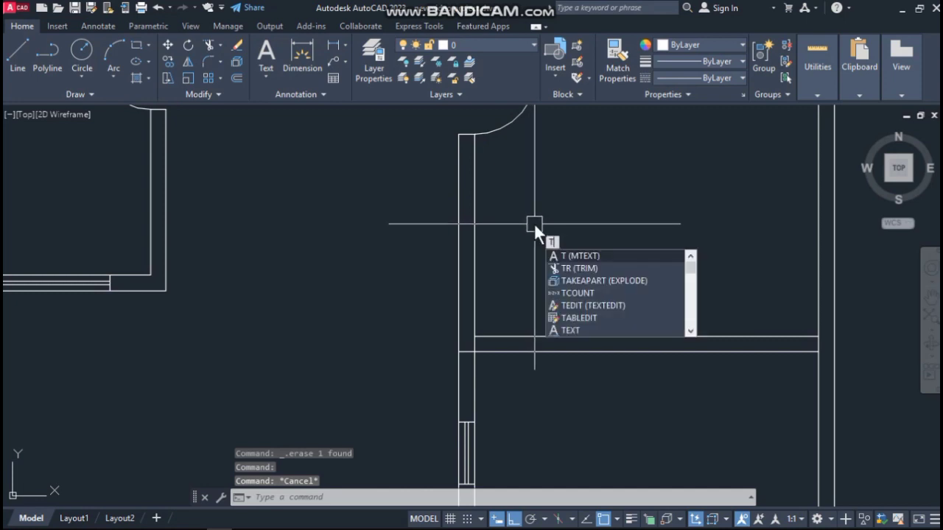
{"action": "key", "text": "Return"}
{"action": "scroll", "coordinate": [475, 350], "scroll_direction": "up", "scroll_amount": 4}
{"action": "left_click", "coordinate": [436, 369]}
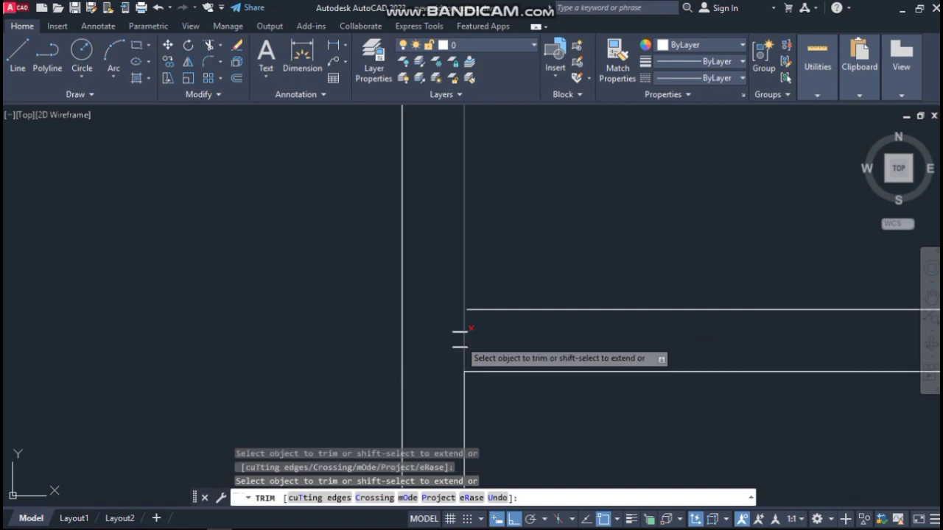
{"action": "key", "text": "Escape"}
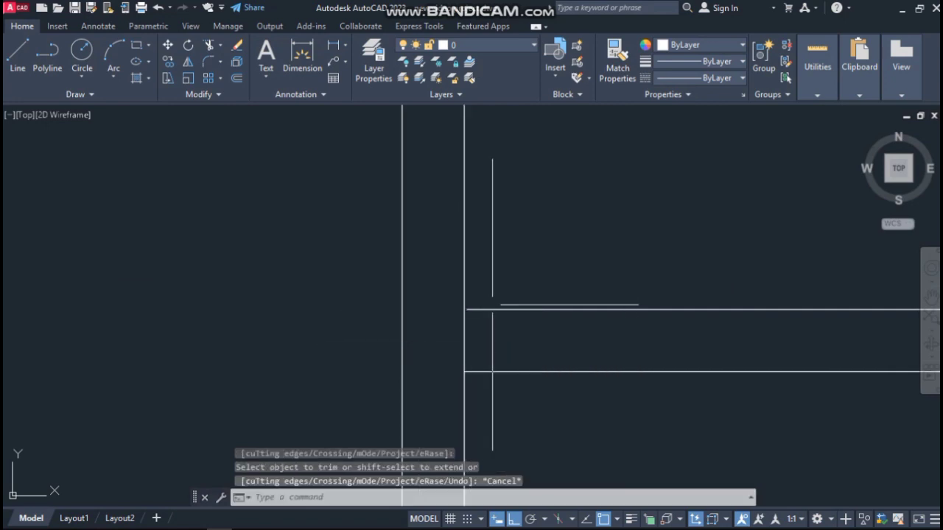
Extend the upper partition line to meet the right face of the vertical wall
{"action": "scroll", "coordinate": [461, 306], "scroll_direction": "up", "scroll_amount": 5}
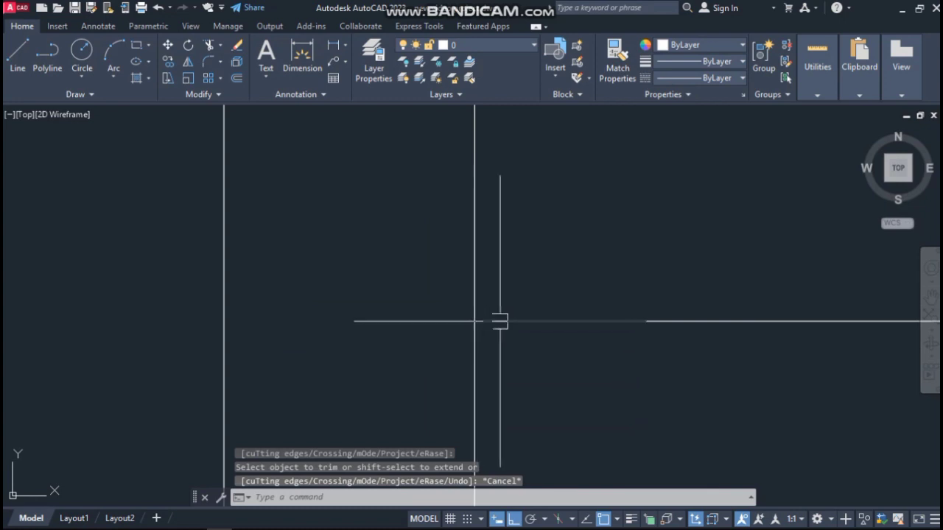
{"action": "type", "text": "ex"}
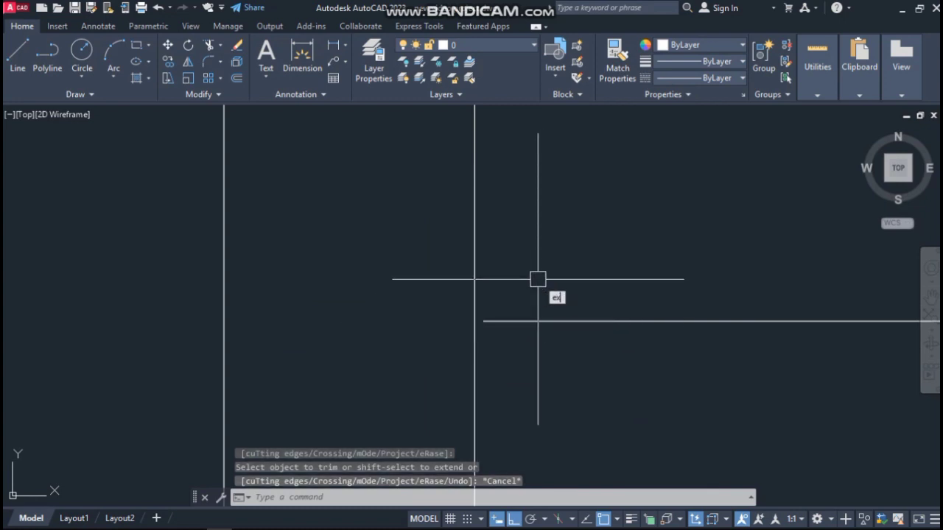
{"action": "key", "text": "Return"}
{"action": "left_click", "coordinate": [523, 321]}
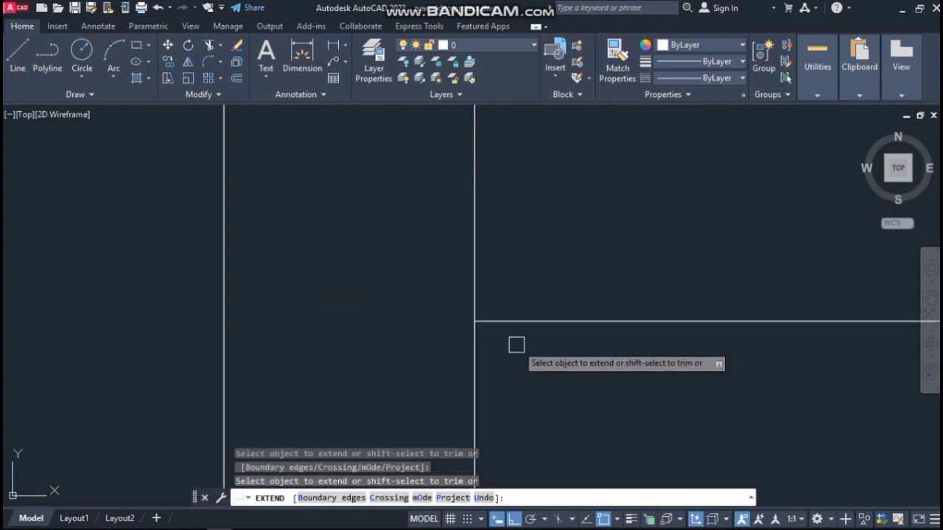
{"action": "key", "text": "Escape"}
Extend the upper partition line across the wall thickness to the vertical wall's left face
{"action": "scroll", "coordinate": [506, 289], "scroll_direction": "down", "scroll_amount": 4}
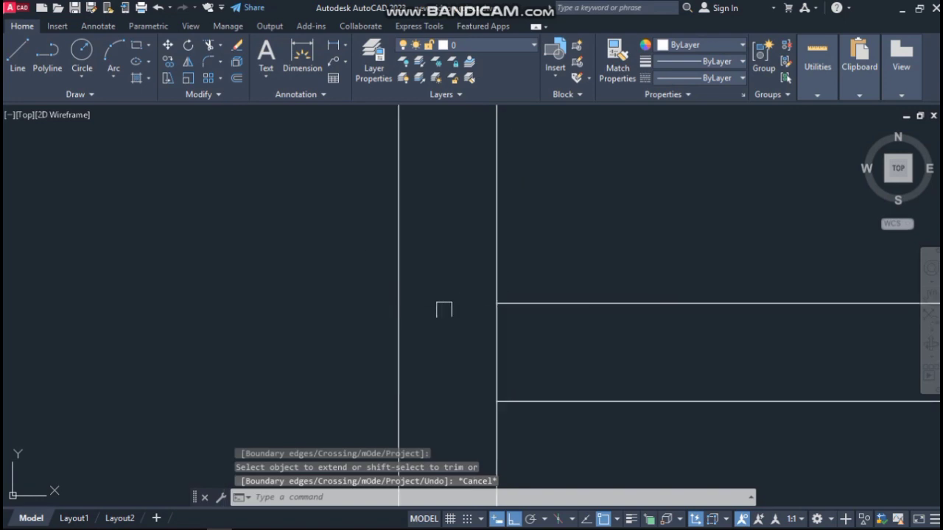
{"action": "scroll", "coordinate": [465, 315], "scroll_direction": "down", "scroll_amount": 2}
{"action": "type", "text": "ex"}
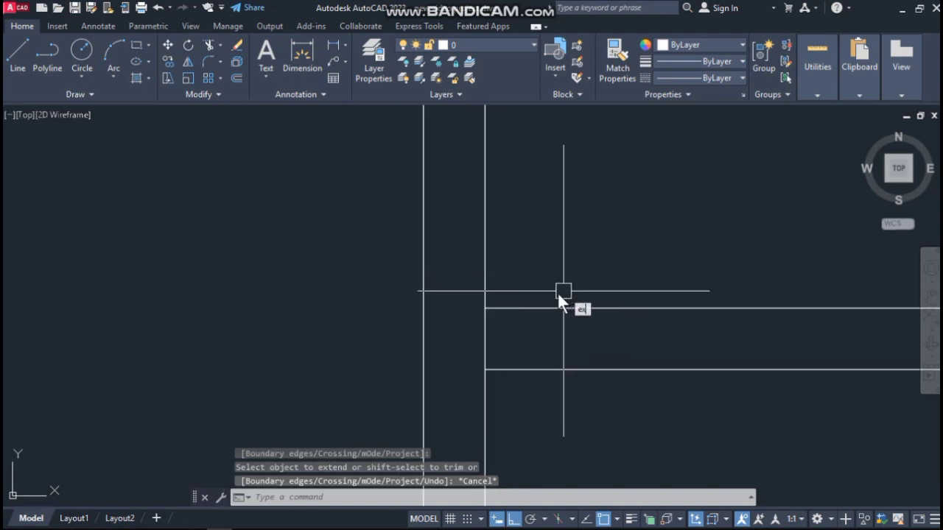
{"action": "key", "text": "Return"}
{"action": "left_click", "coordinate": [533, 308]}
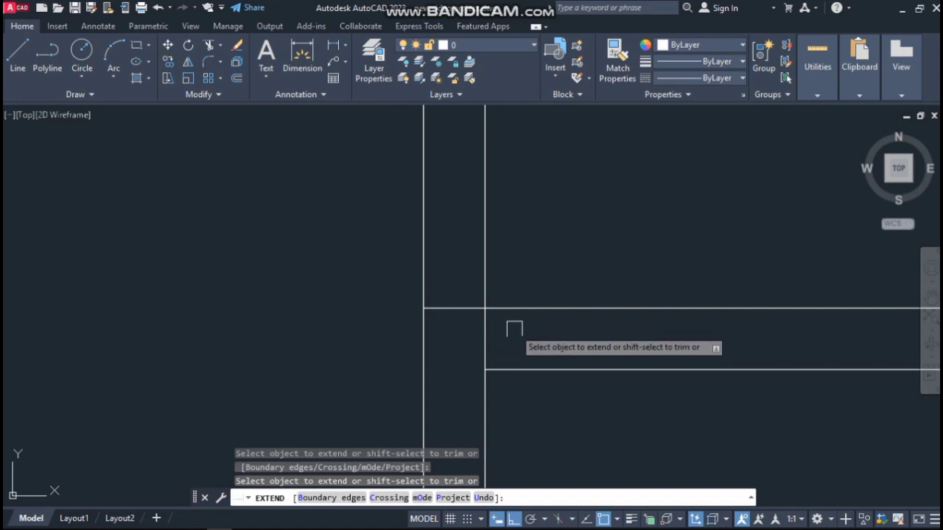
{"action": "key", "text": "Escape"}
{"action": "scroll", "coordinate": [521, 353], "scroll_direction": "down", "scroll_amount": 3}
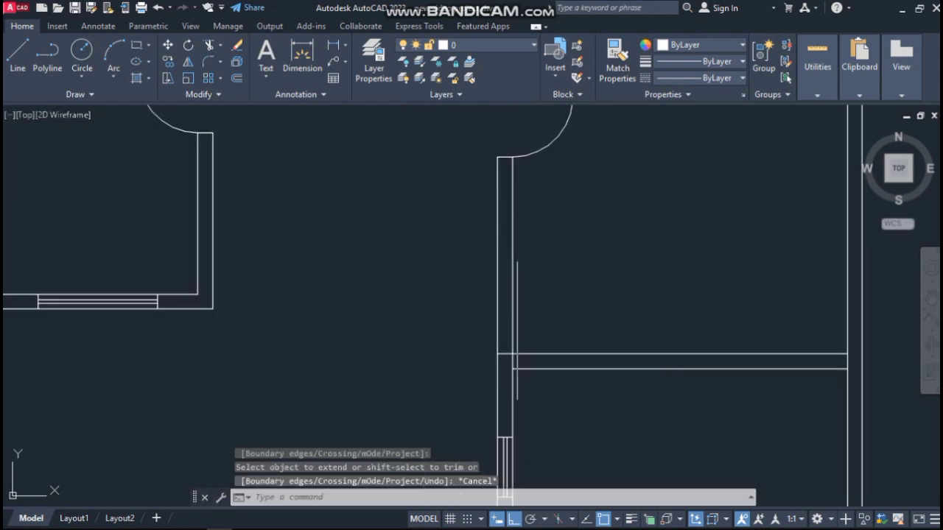
{"action": "left_click", "coordinate": [513, 250]}
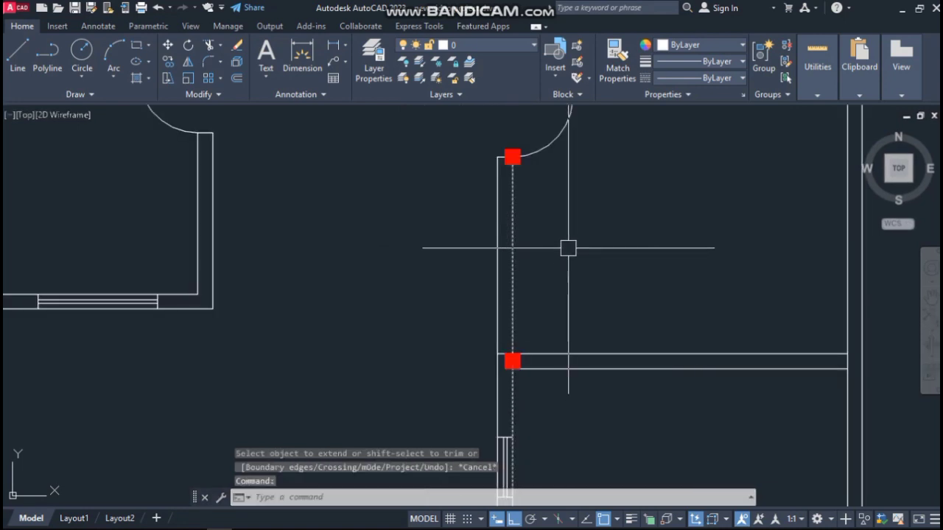
{"action": "key", "text": "Escape"}
{"action": "left_click", "coordinate": [497, 275]}
{"action": "key", "text": "Escape"}
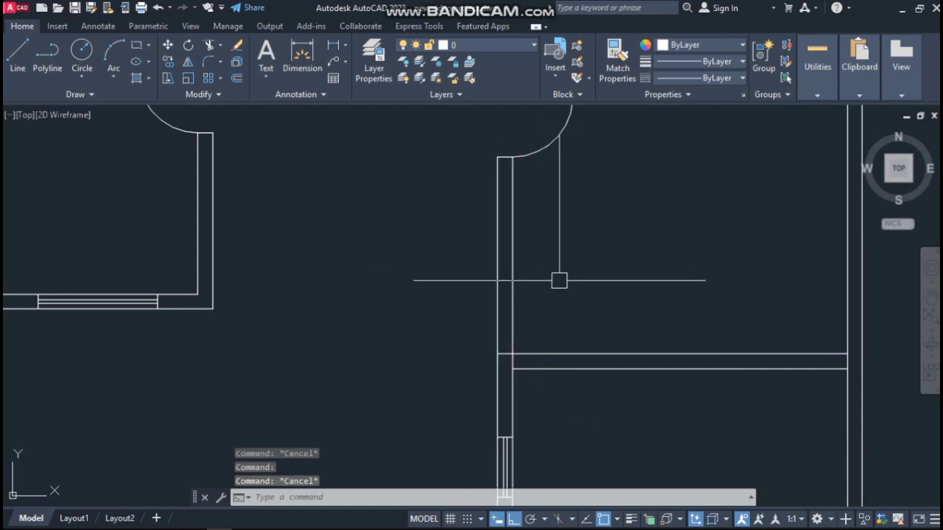
Draw a vertical line along the wall's right face from the upper partition line up to the jamb of the door above
{"action": "type", "text": "l"}
{"action": "key", "text": "Return"}
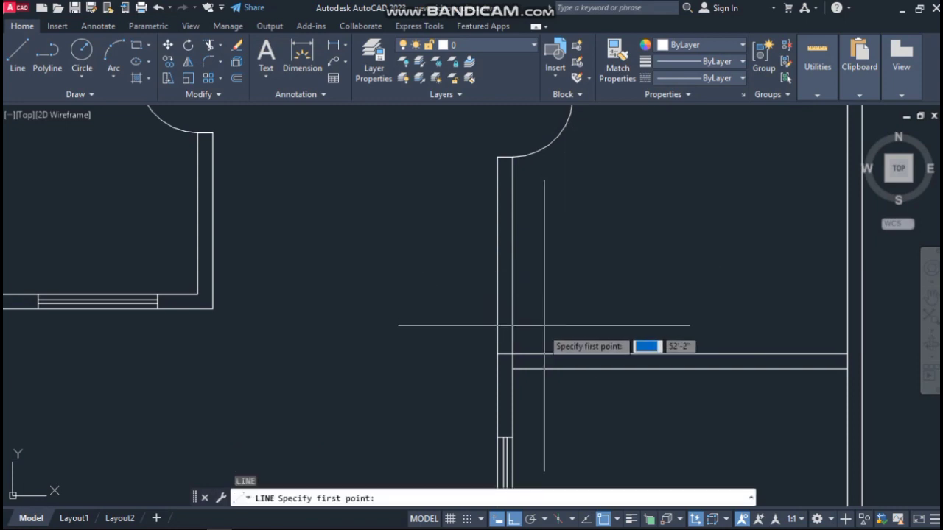
{"action": "left_click", "coordinate": [512, 354]}
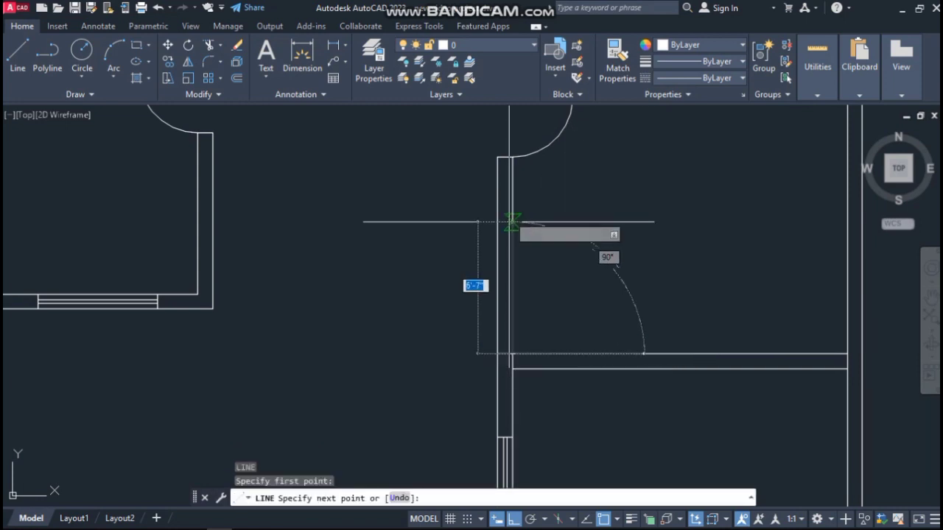
{"action": "key", "text": "Return"}
{"action": "left_click", "coordinate": [513, 255]}
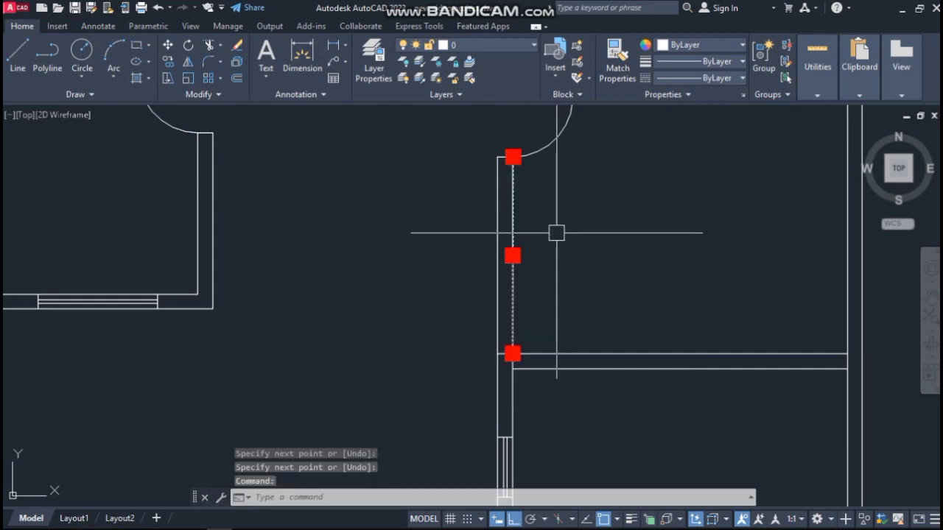
{"action": "key", "text": "Escape"}
Copy the window's four lines from the right pane line's midpoint to the midpoint of the new wall line below the upper door
{"action": "scroll", "coordinate": [555, 238], "scroll_direction": "down", "scroll_amount": 4}
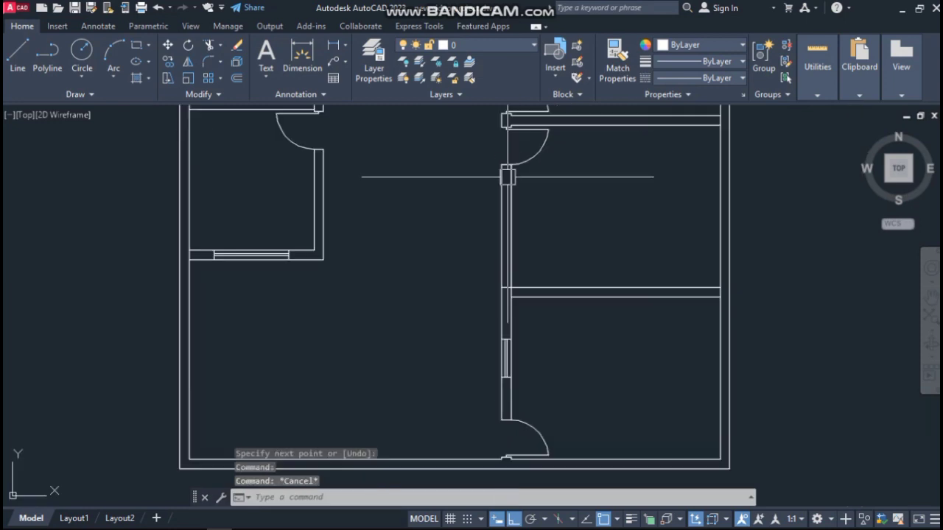
{"action": "scroll", "coordinate": [517, 288], "scroll_direction": "up", "scroll_amount": 3}
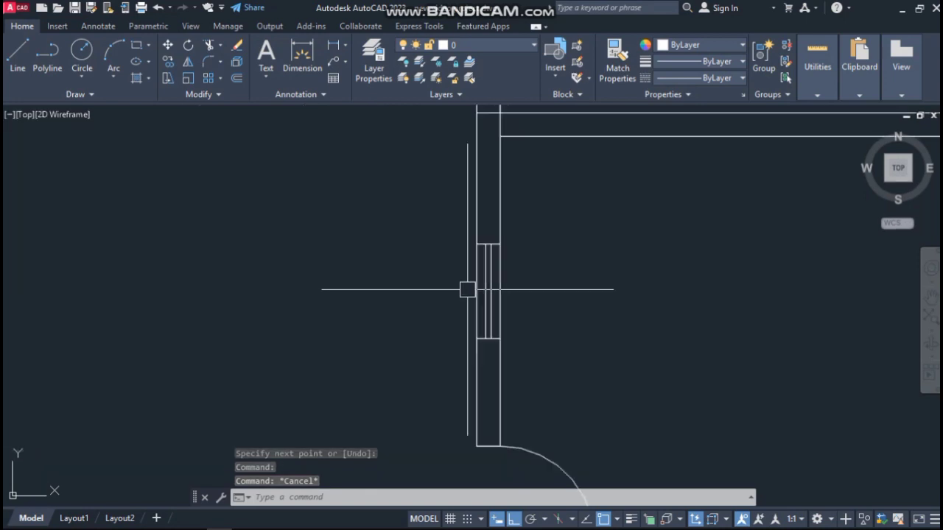
{"action": "scroll", "coordinate": [499, 310], "scroll_direction": "up", "scroll_amount": 2}
{"action": "left_click", "coordinate": [487, 132]}
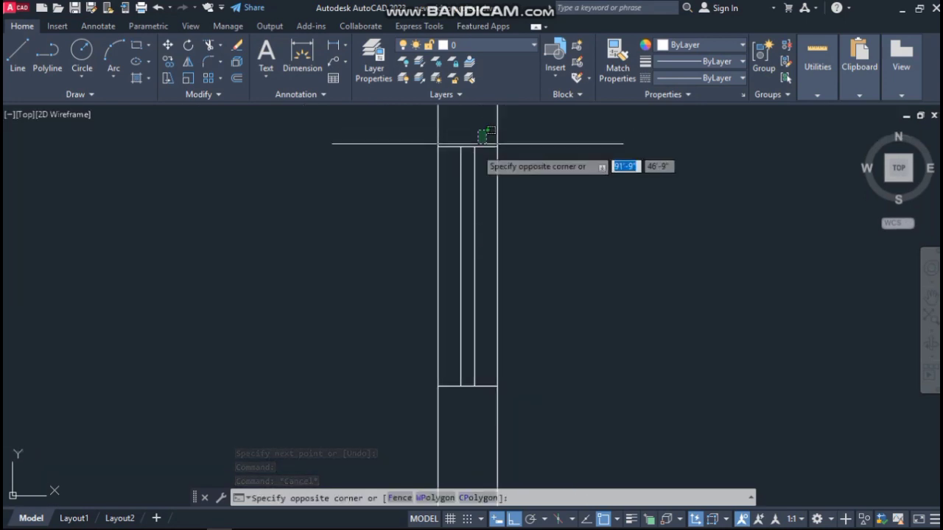
{"action": "left_click", "coordinate": [470, 396]}
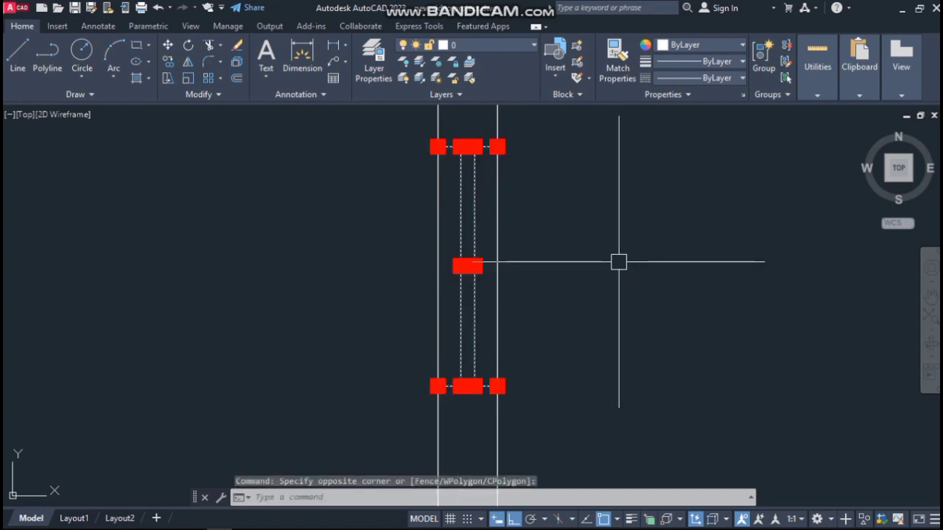
{"action": "type", "text": "co"}
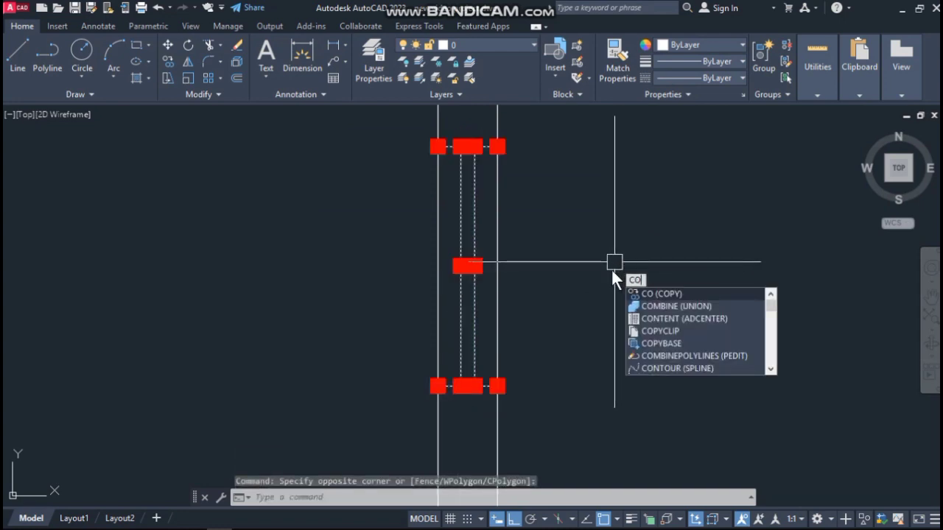
{"action": "key", "text": "Return"}
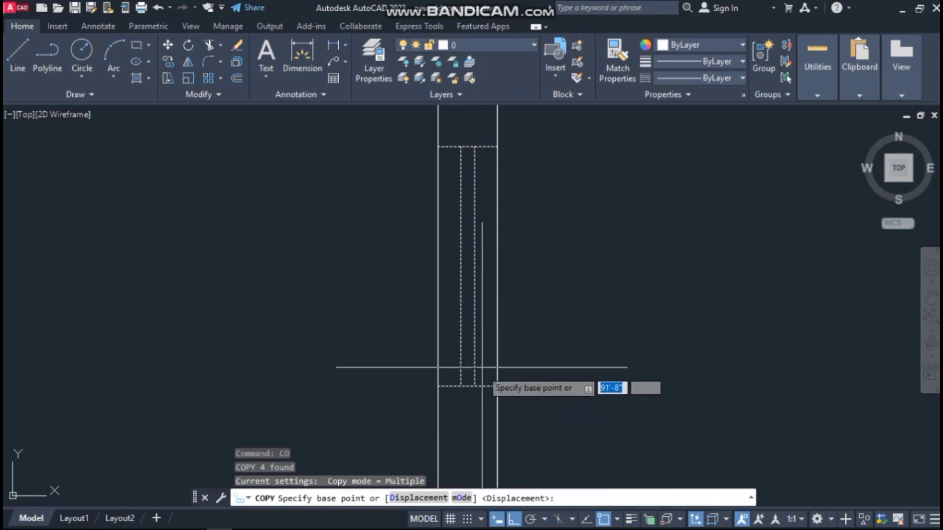
{"action": "left_click", "coordinate": [474, 266]}
{"action": "scroll", "coordinate": [476, 368], "scroll_direction": "down", "scroll_amount": 3}
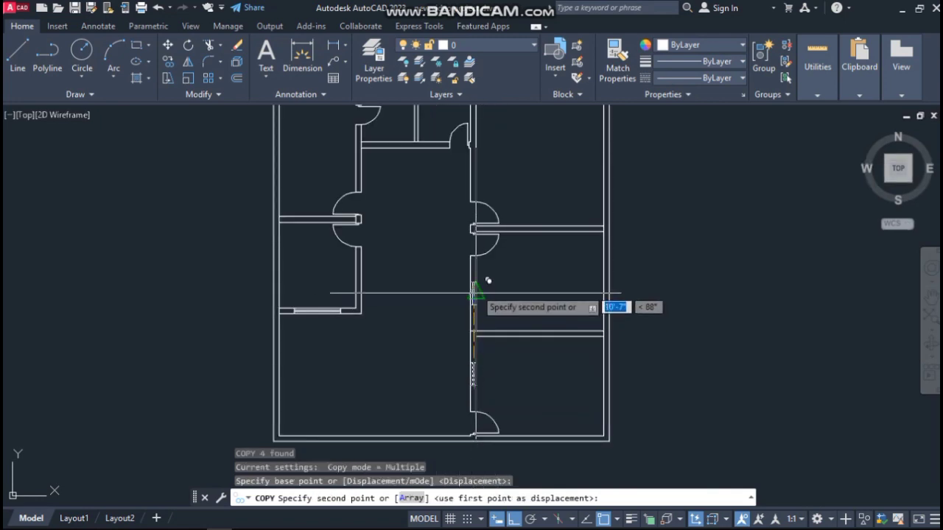
{"action": "scroll", "coordinate": [469, 295], "scroll_direction": "up", "scroll_amount": 5}
{"action": "middle_click_drag", "start_coordinate": [468, 289], "coordinate": [468, 317]}
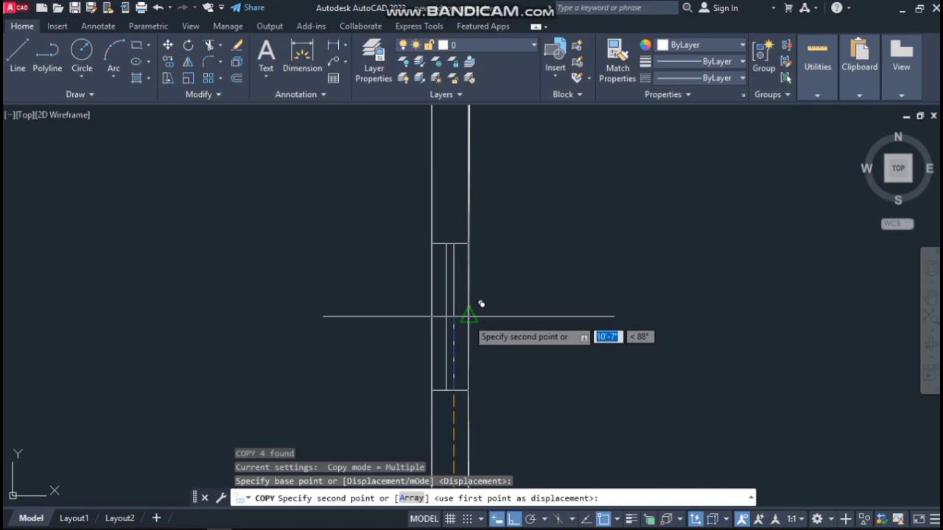
{"action": "left_click", "coordinate": [468, 317]}
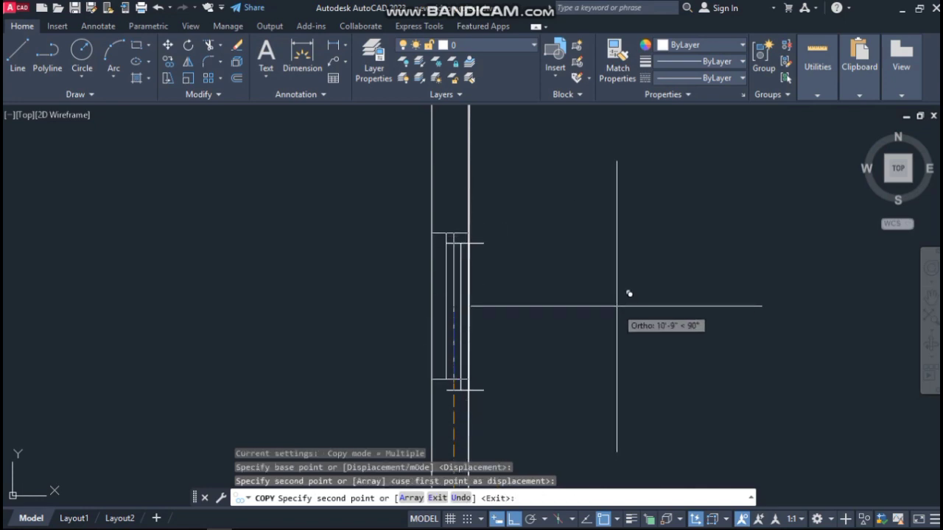
{"action": "key", "text": "Escape"}
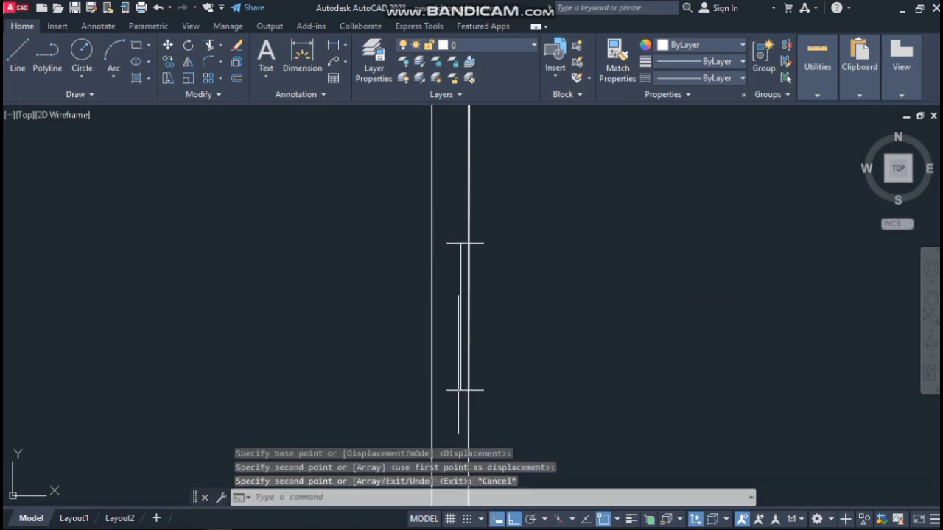
{"action": "scroll", "coordinate": [458, 289], "scroll_direction": "up", "scroll_amount": 3}
{"action": "scroll", "coordinate": [487, 230], "scroll_direction": "down", "scroll_amount": 4}
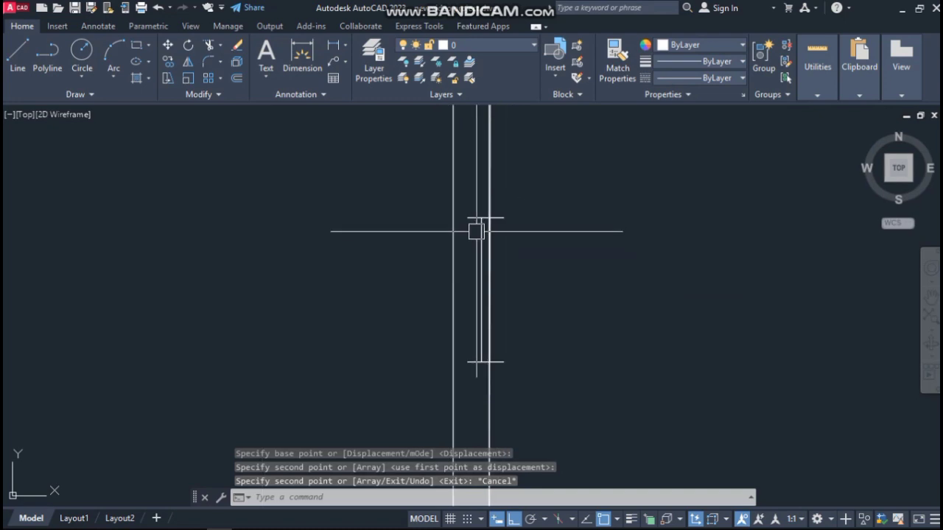
{"action": "scroll", "coordinate": [475, 229], "scroll_direction": "up", "scroll_amount": 3}
{"action": "left_click", "coordinate": [586, 152]}
{"action": "left_click", "coordinate": [495, 204]}
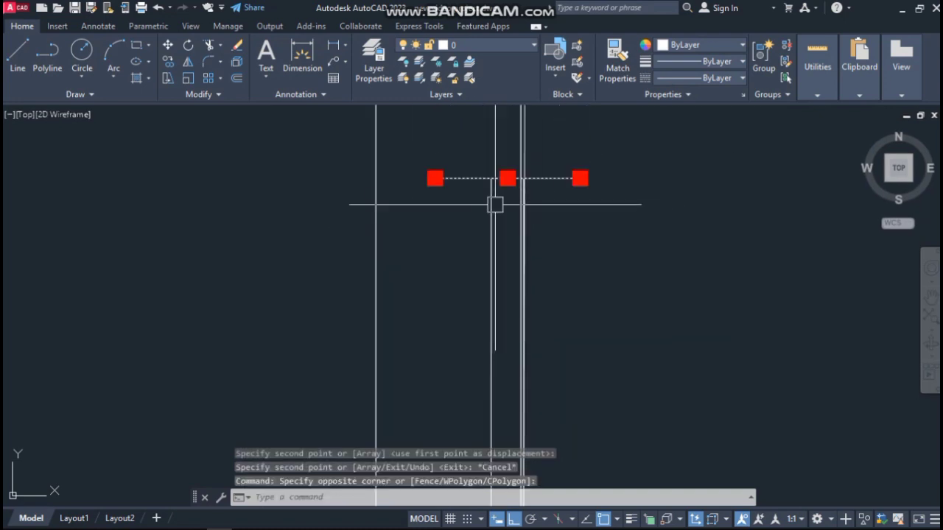
{"action": "left_click", "coordinate": [506, 229]}
{"action": "left_click", "coordinate": [477, 262]}
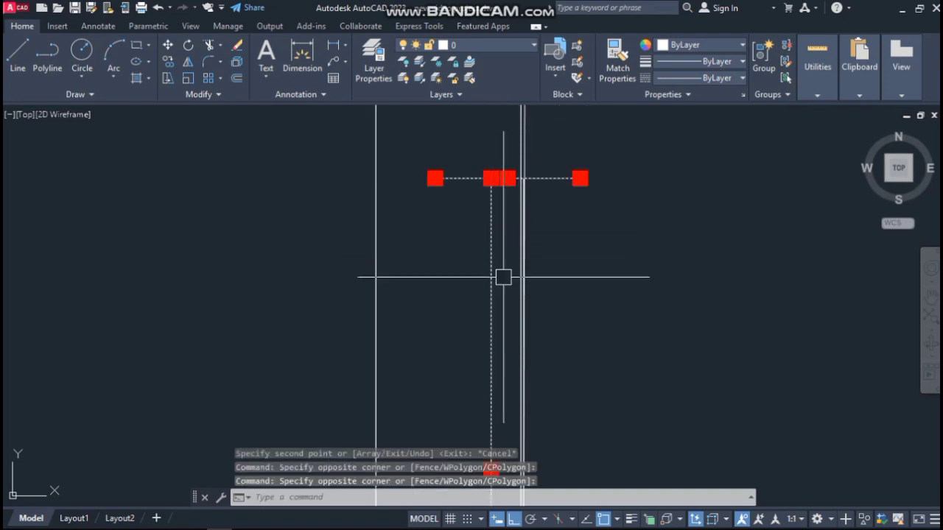
{"action": "scroll", "coordinate": [504, 281], "scroll_direction": "up", "scroll_amount": 6}
{"action": "left_click", "coordinate": [566, 259]}
{"action": "scroll", "coordinate": [571, 266], "scroll_direction": "up", "scroll_amount": 4}
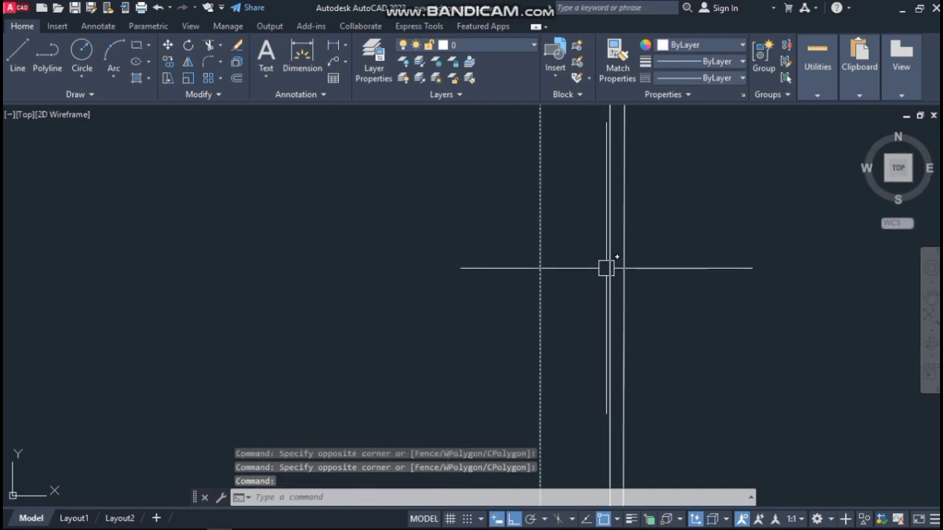
{"action": "left_click", "coordinate": [606, 268]}
{"action": "scroll", "coordinate": [552, 223], "scroll_direction": "down", "scroll_amount": 4}
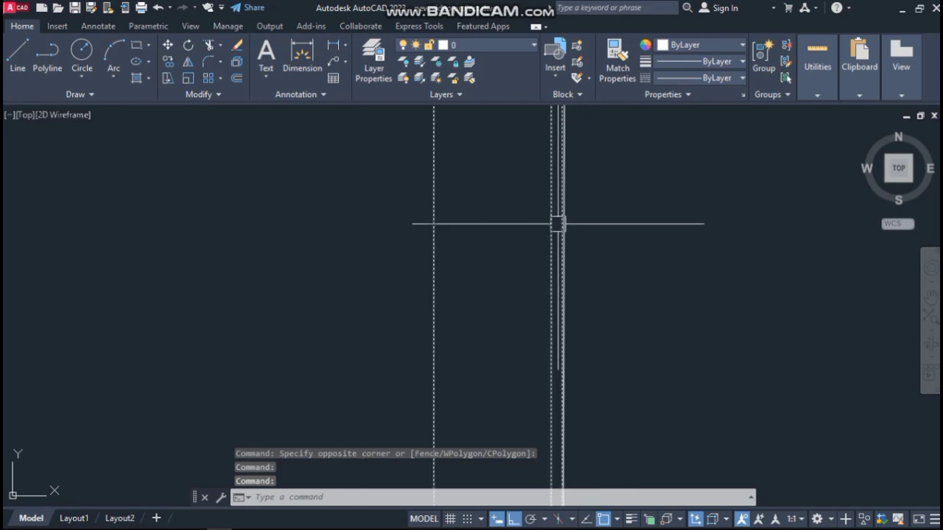
{"action": "scroll", "coordinate": [620, 221], "scroll_direction": "down", "scroll_amount": 2}
{"action": "scroll", "coordinate": [613, 252], "scroll_direction": "up", "scroll_amount": 7}
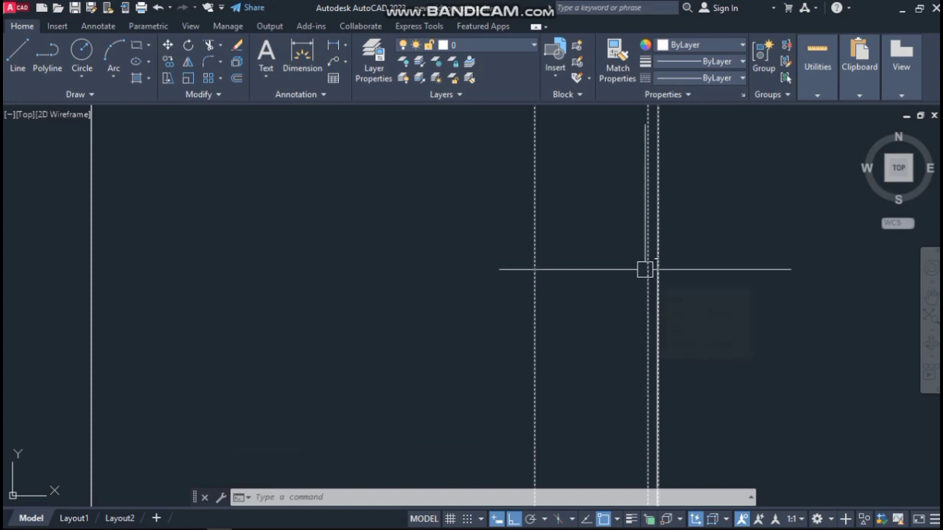
{"action": "scroll", "coordinate": [654, 268], "scroll_direction": "up", "scroll_amount": 6}
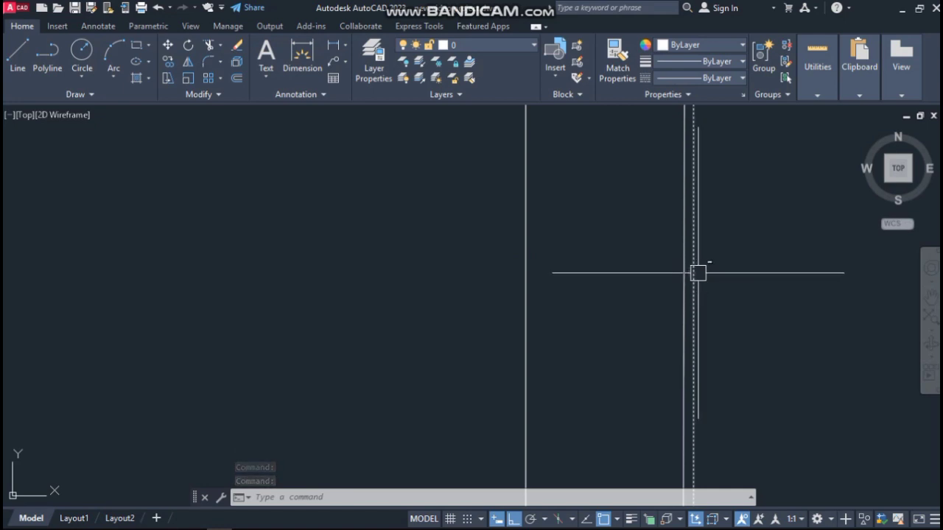
{"action": "scroll", "coordinate": [594, 268], "scroll_direction": "down", "scroll_amount": 10}
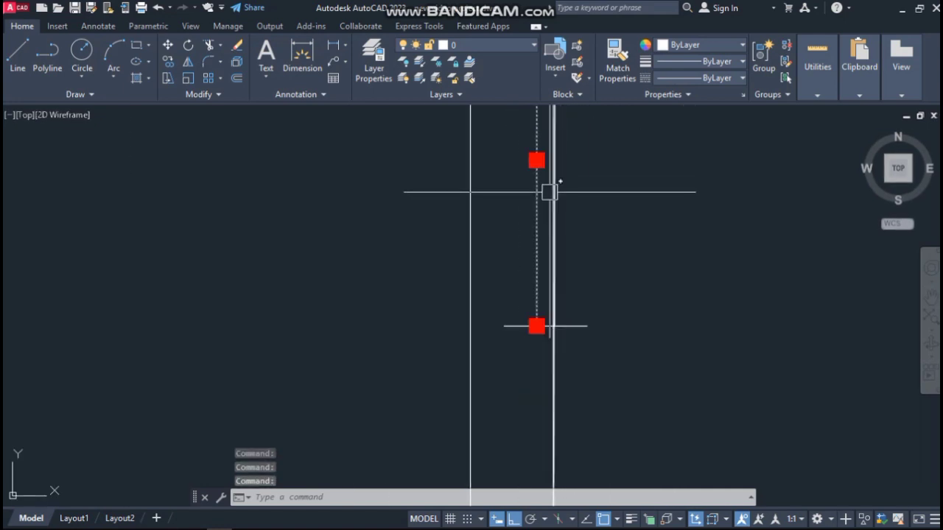
{"action": "scroll", "coordinate": [560, 265], "scroll_direction": "down", "scroll_amount": 4}
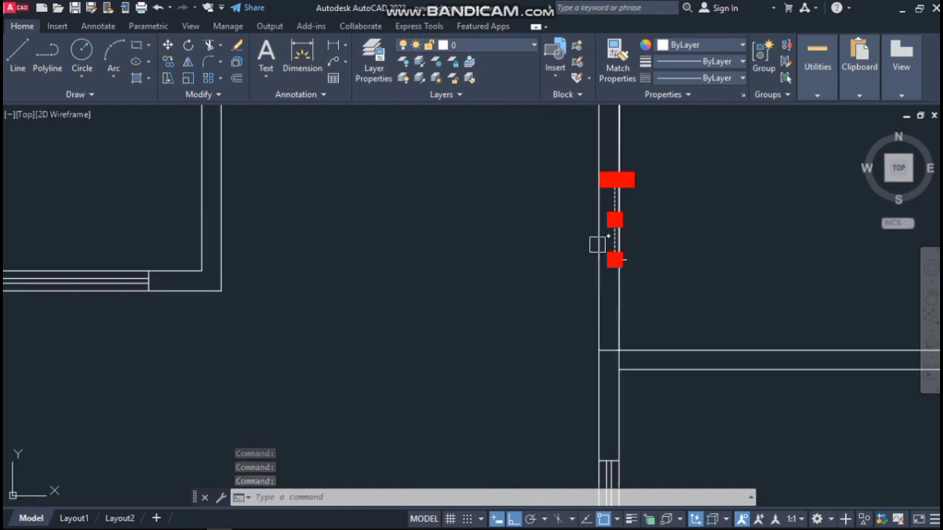
Undo the misplaced copy of the window below the upper door
{"action": "key", "text": "ctrl+z"}
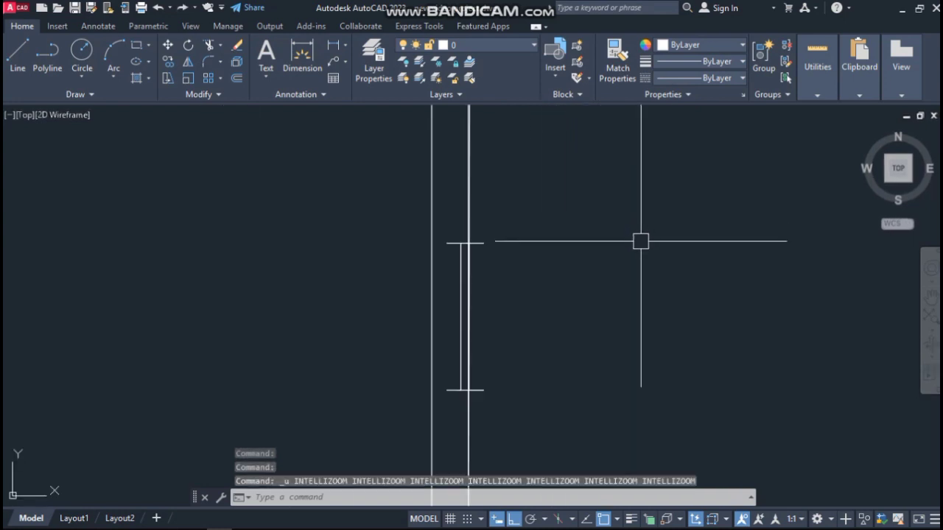
{"action": "key", "text": "ctrl+z"}
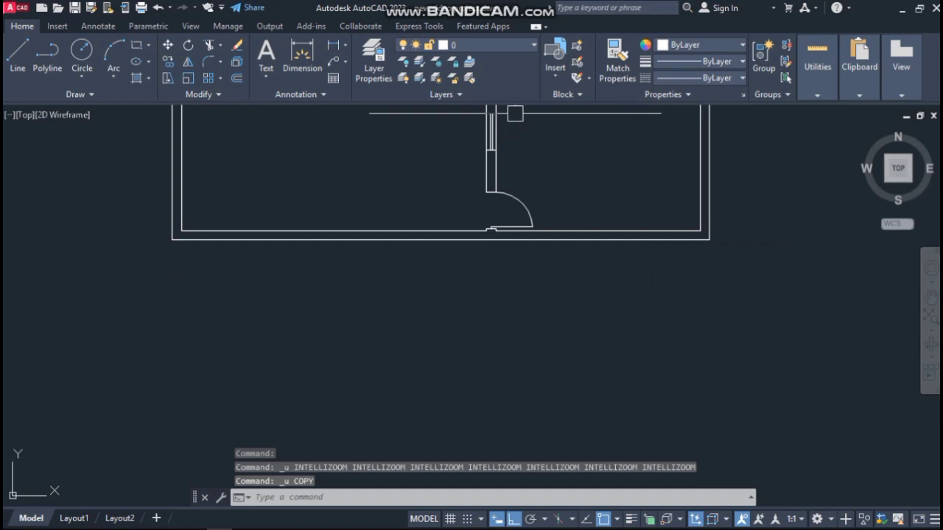
Copy the lower window's four lines from its lower-right jamb corner to the midpoint of the wall's right face below the upper door
{"action": "scroll", "coordinate": [521, 177], "scroll_direction": "up", "scroll_amount": 8}
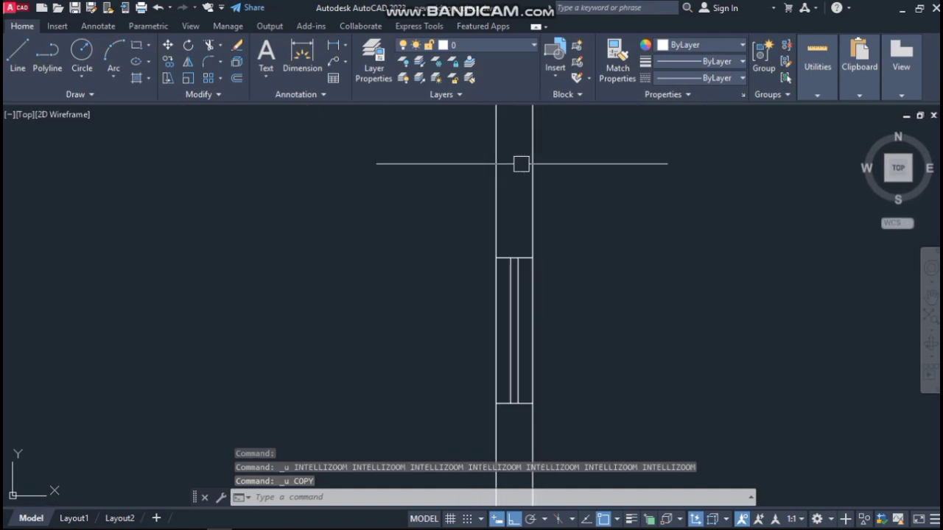
{"action": "scroll", "coordinate": [523, 331], "scroll_direction": "up", "scroll_amount": 4}
{"action": "scroll", "coordinate": [513, 169], "scroll_direction": "down", "scroll_amount": 4}
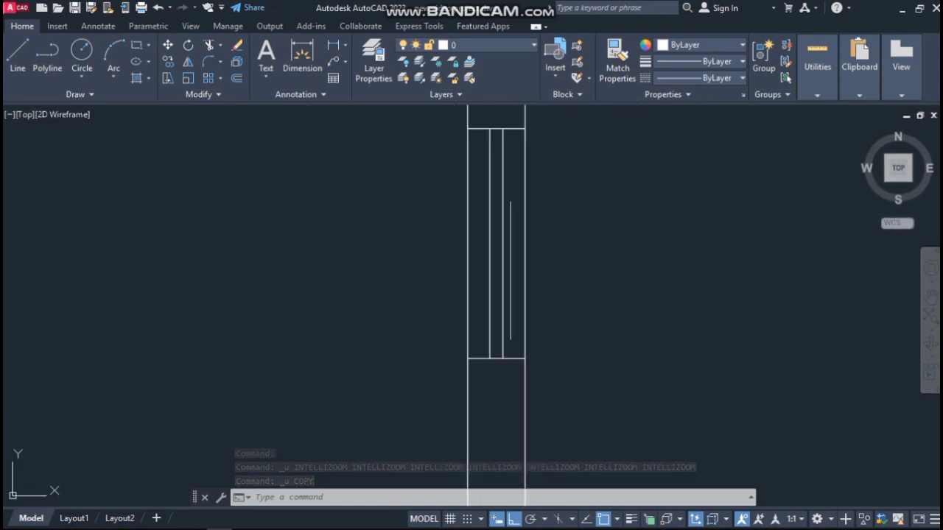
{"action": "left_click", "coordinate": [507, 140]}
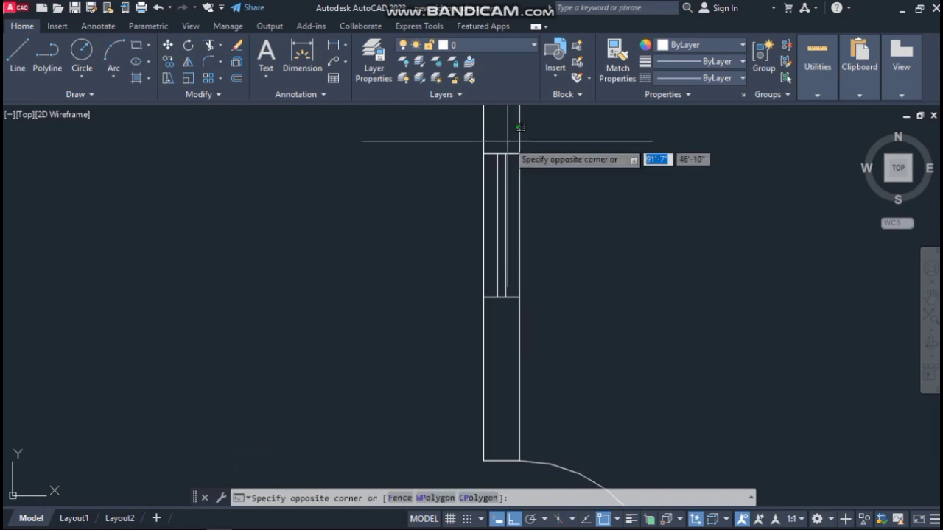
{"action": "left_click", "coordinate": [503, 305]}
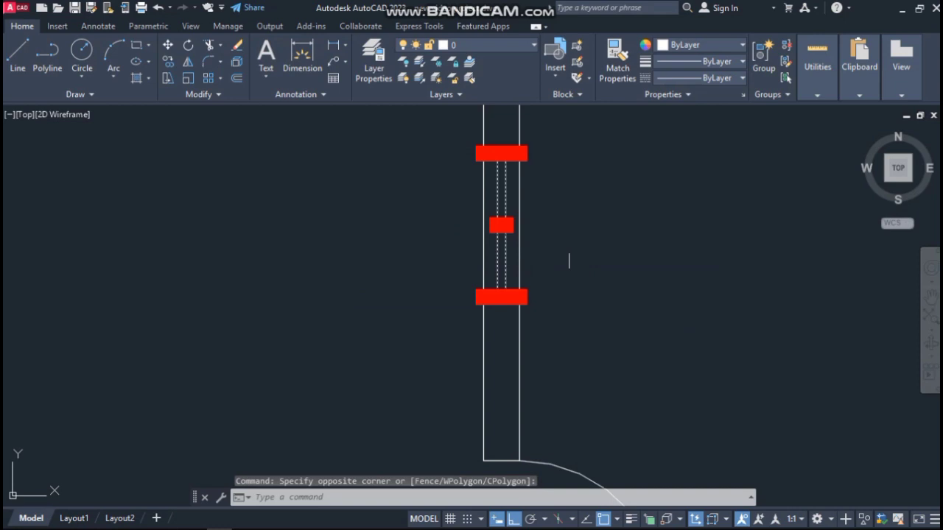
{"action": "type", "text": "co"}
{"action": "key", "text": "Return"}
{"action": "scroll", "coordinate": [519, 302], "scroll_direction": "up", "scroll_amount": 5}
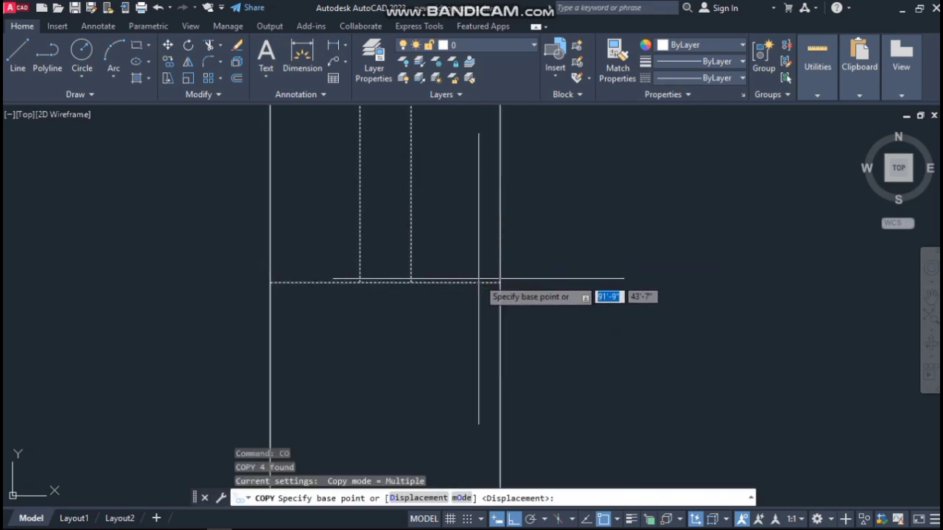
{"action": "left_click", "coordinate": [500, 282]}
{"action": "scroll", "coordinate": [472, 314], "scroll_direction": "down", "scroll_amount": 5}
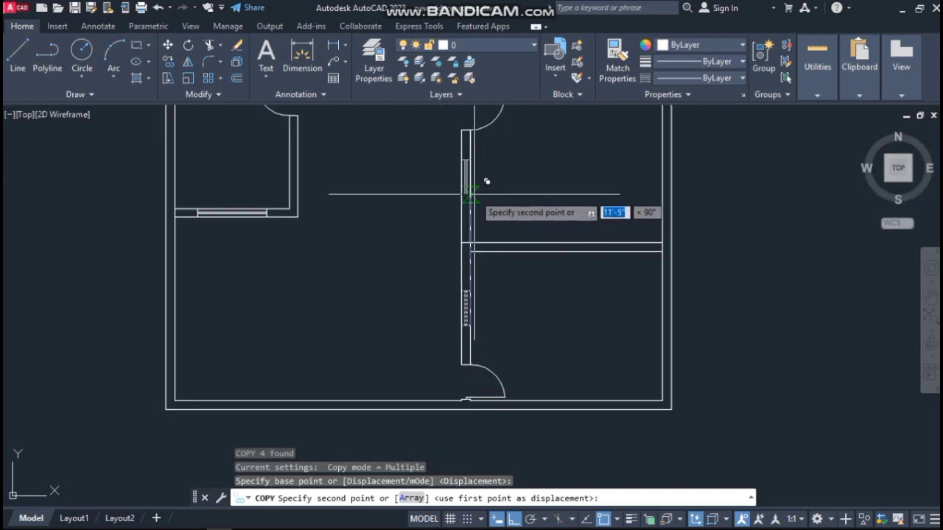
{"action": "scroll", "coordinate": [487, 188], "scroll_direction": "up", "scroll_amount": 5}
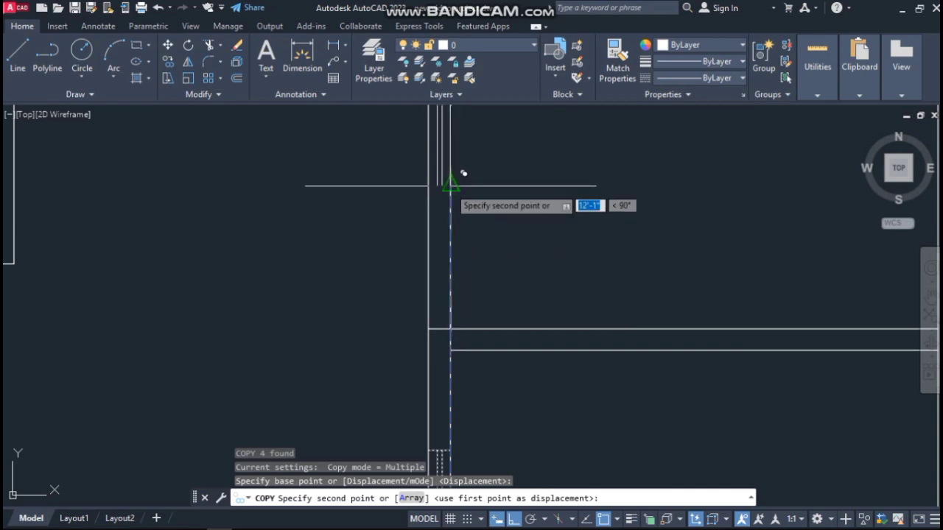
{"action": "left_click", "coordinate": [451, 185]}
{"action": "key", "text": "Escape"}
Move the copied window's four lines 1.5' down along the vertical wall
{"action": "scroll", "coordinate": [458, 214], "scroll_direction": "down", "scroll_amount": 3}
{"action": "scroll", "coordinate": [448, 209], "scroll_direction": "up", "scroll_amount": 6}
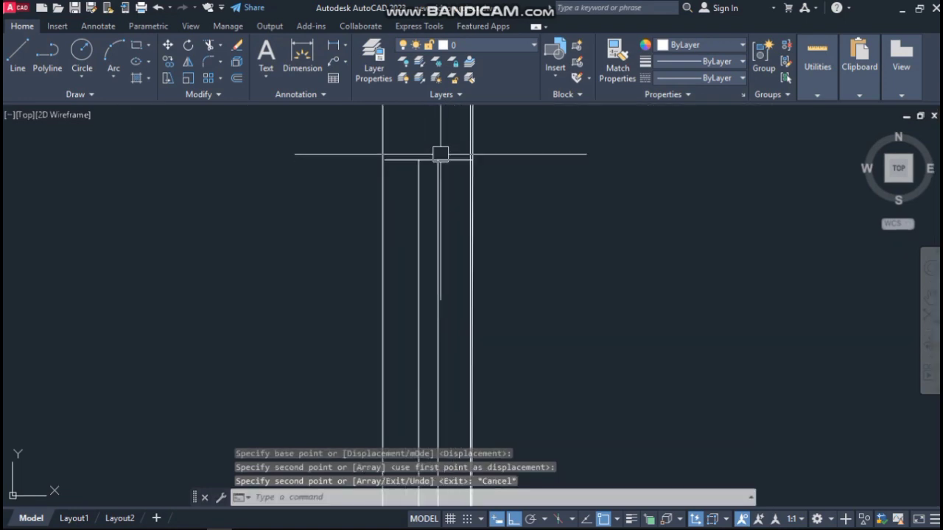
{"action": "left_click", "coordinate": [450, 141]}
{"action": "left_click", "coordinate": [413, 213]}
{"action": "scroll", "coordinate": [457, 109], "scroll_direction": "down", "scroll_amount": 2}
{"action": "scroll", "coordinate": [448, 238], "scroll_direction": "down", "scroll_amount": 2}
{"action": "scroll", "coordinate": [453, 263], "scroll_direction": "up", "scroll_amount": 5}
{"action": "left_click", "coordinate": [466, 247]}
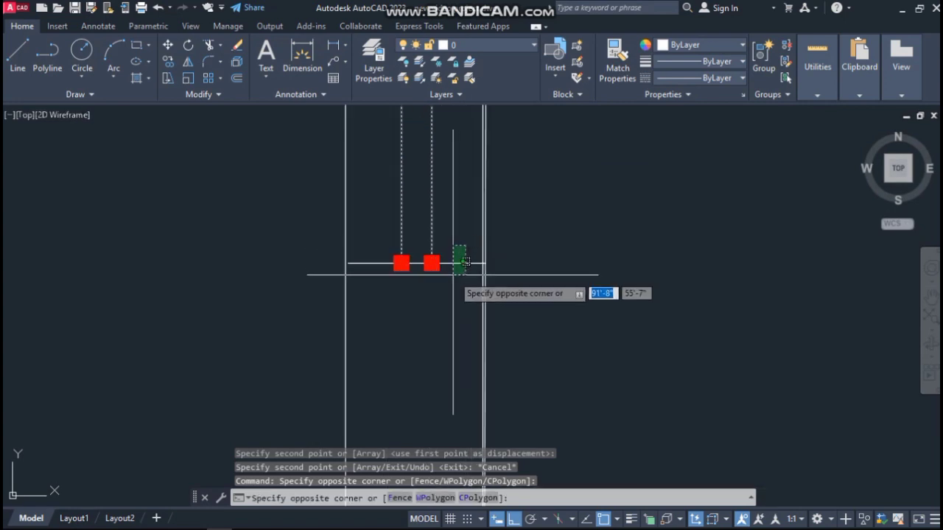
{"action": "left_click", "coordinate": [453, 274]}
{"action": "scroll", "coordinate": [444, 282], "scroll_direction": "down", "scroll_amount": 4}
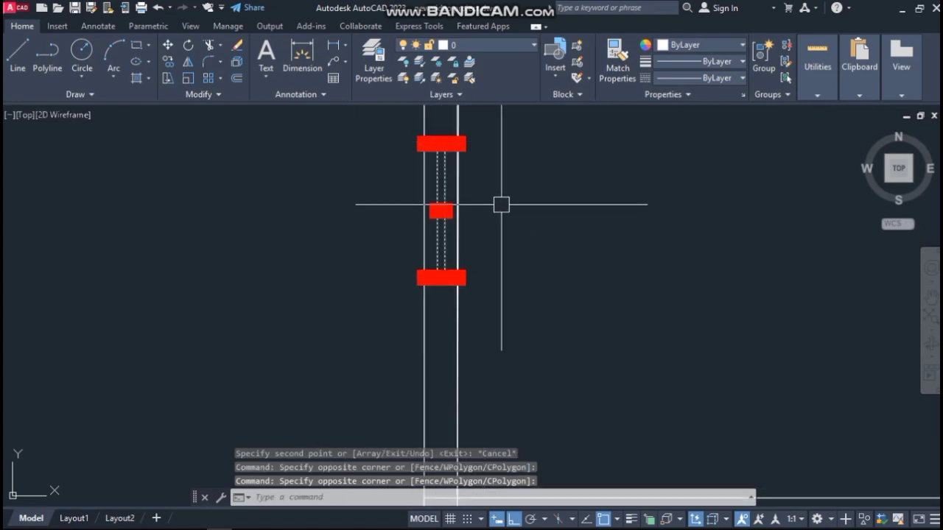
{"action": "type", "text": "m"}
{"action": "key", "text": "Return"}
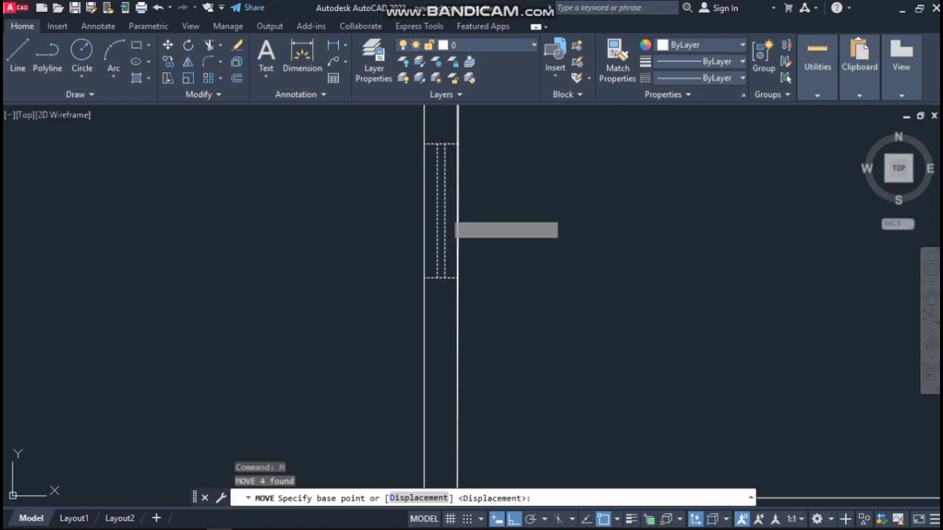
{"action": "left_click", "coordinate": [444, 211]}
{"action": "type", "text": "1"}
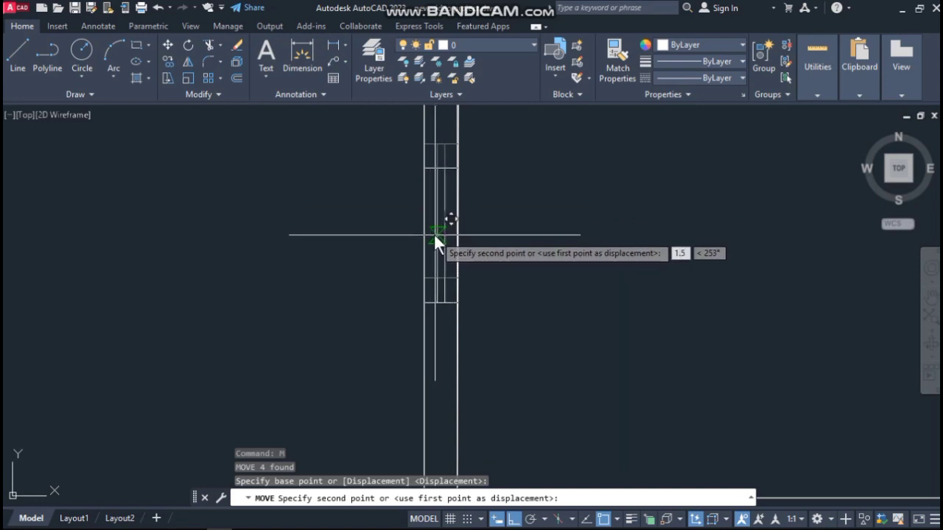
{"action": "type", "text": ".5'"}
{"action": "key", "text": "Return"}
{"action": "scroll", "coordinate": [542, 220], "scroll_direction": "down", "scroll_amount": 5}
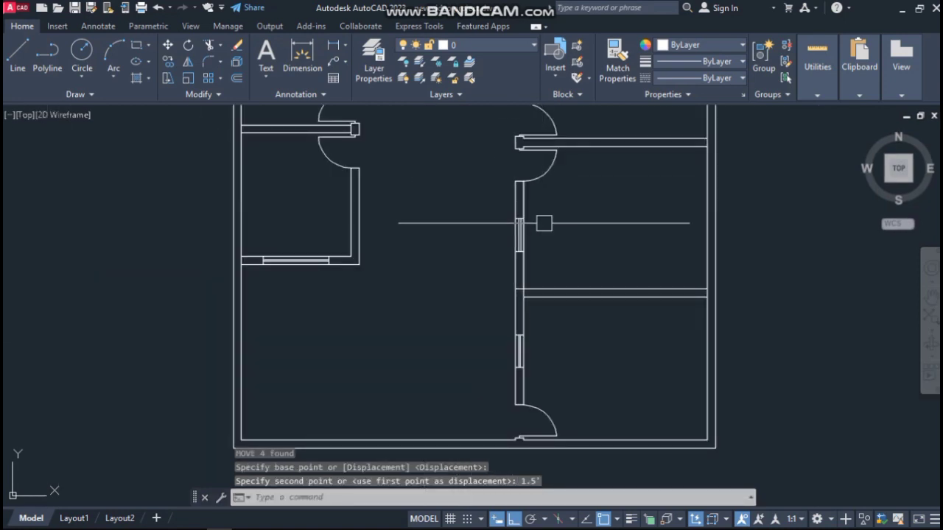
{"action": "key", "text": "Escape"}
Trim the partition line crossing the vertical wall and the wall's right-face segment between the two partition lines
{"action": "scroll", "coordinate": [523, 275], "scroll_direction": "up", "scroll_amount": 6}
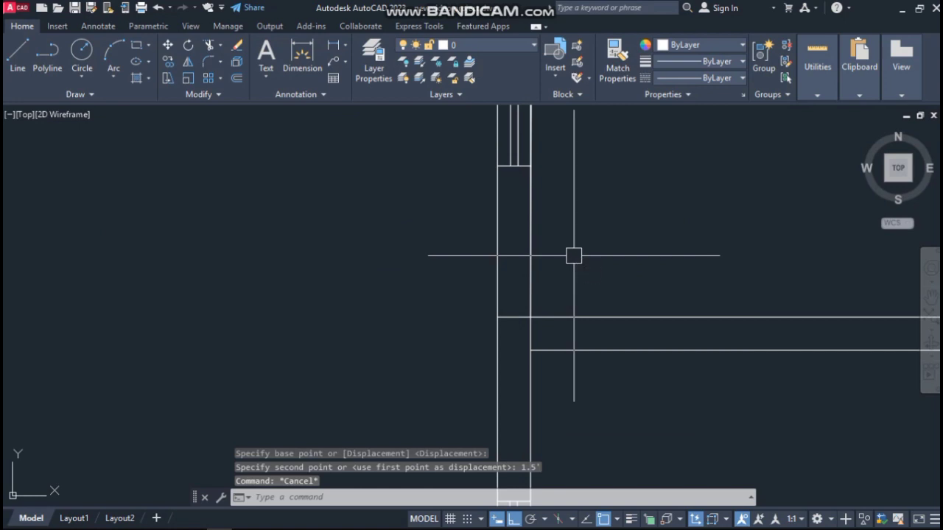
{"action": "type", "text": "tr"}
{"action": "key", "text": "Return"}
{"action": "left_click", "coordinate": [510, 317]}
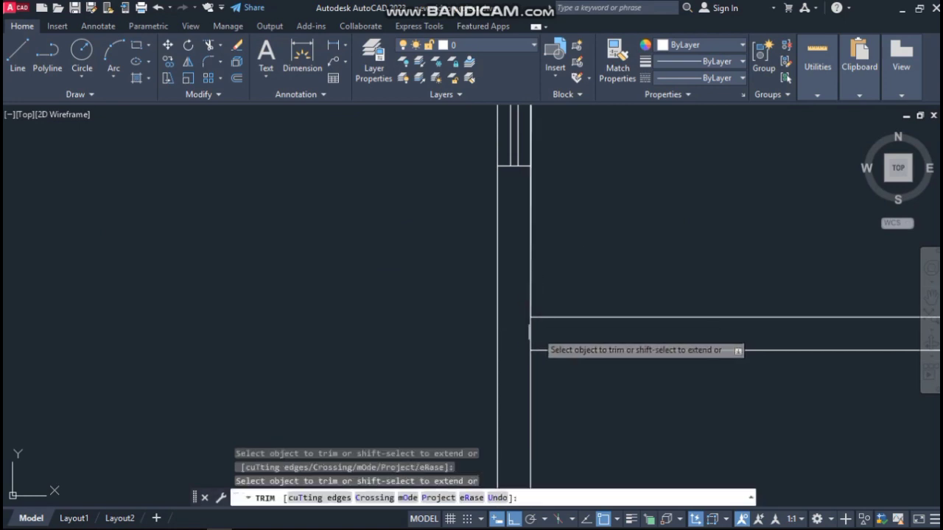
{"action": "left_click", "coordinate": [530, 332]}
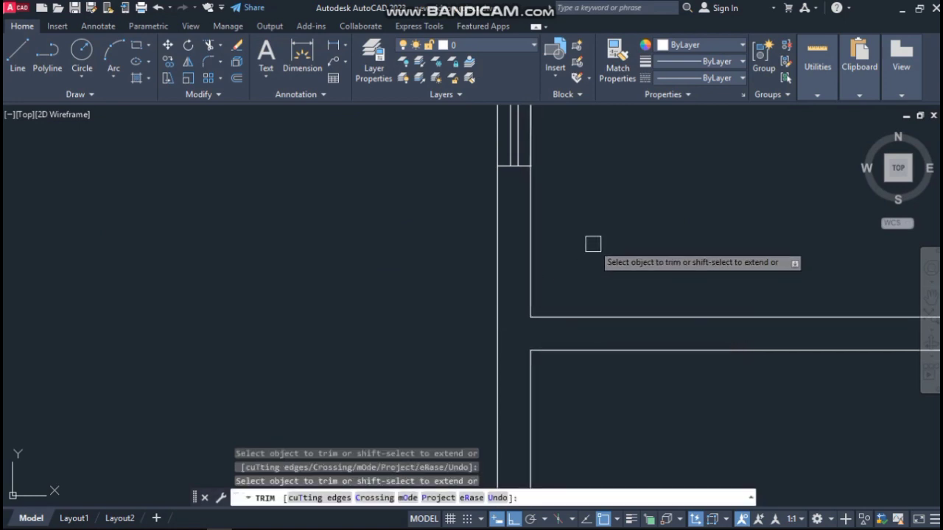
{"action": "scroll", "coordinate": [520, 299], "scroll_direction": "down", "scroll_amount": 5}
{"action": "scroll", "coordinate": [516, 235], "scroll_direction": "up", "scroll_amount": 5}
{"action": "left_click", "coordinate": [515, 247]}
{"action": "scroll", "coordinate": [533, 237], "scroll_direction": "down", "scroll_amount": 4}
{"action": "scroll", "coordinate": [533, 237], "scroll_direction": "down", "scroll_amount": 4}
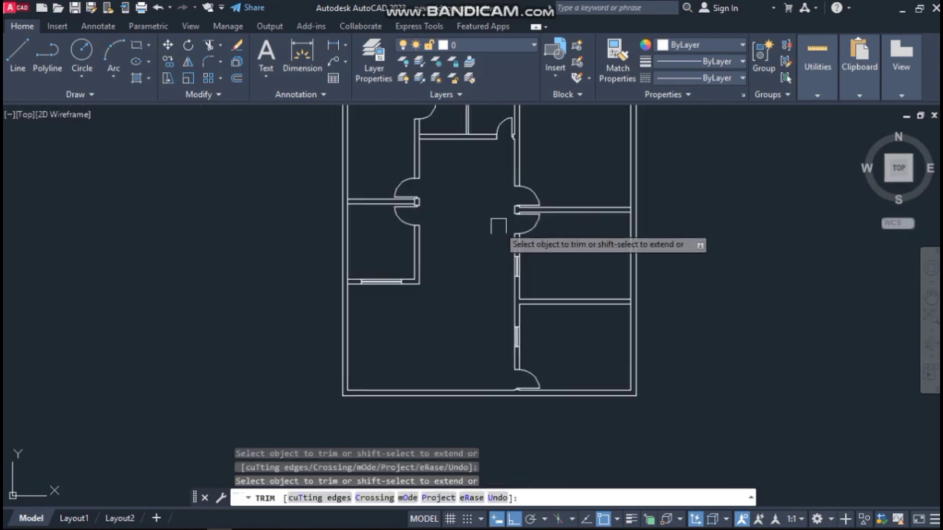
{"action": "key", "text": "Escape"}
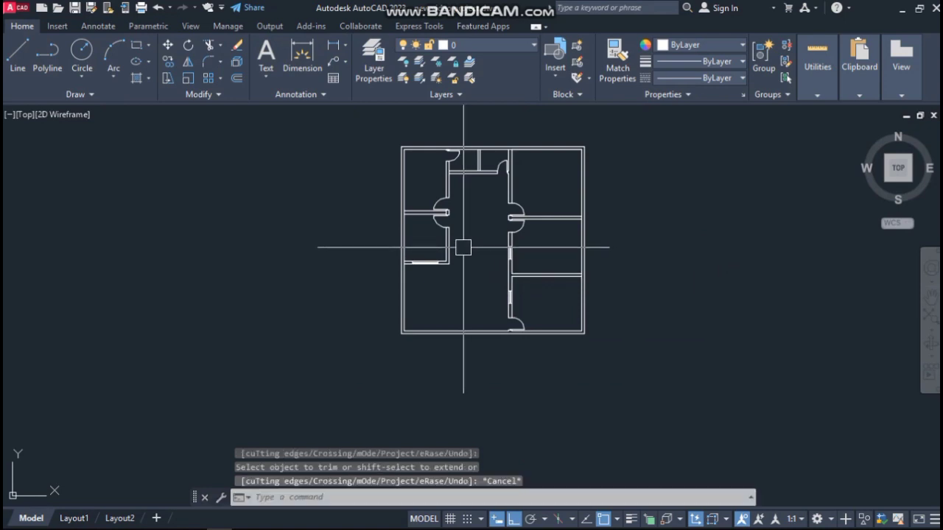
Draw a horizontal line across the wall thickness from the left room's lower-right inner corner to the wall's outer right face
{"action": "scroll", "coordinate": [462, 247], "scroll_direction": "up", "scroll_amount": 5}
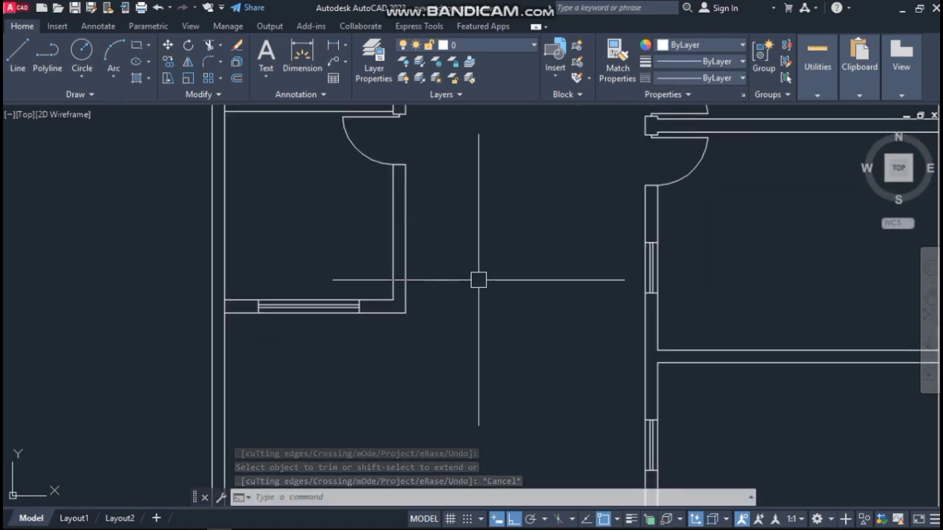
{"action": "type", "text": "l"}
{"action": "key", "text": "Return"}
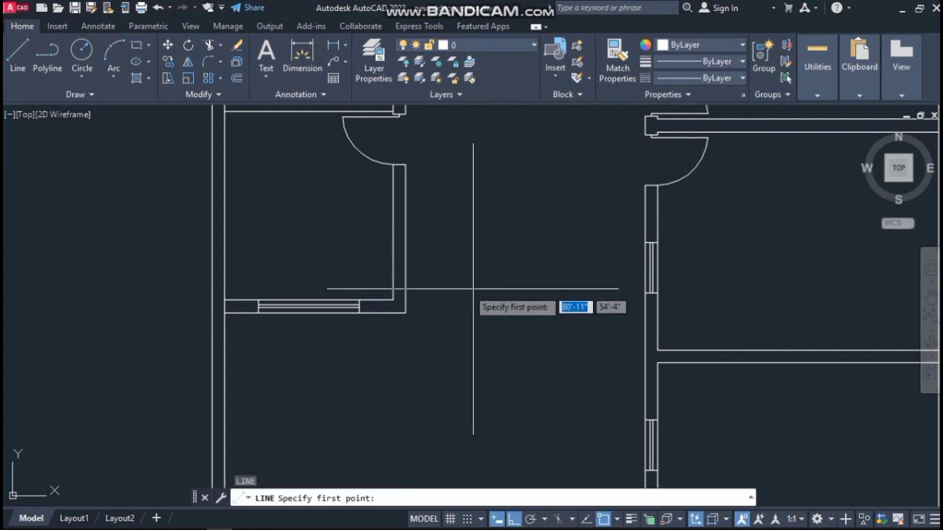
{"action": "left_click", "coordinate": [393, 301]}
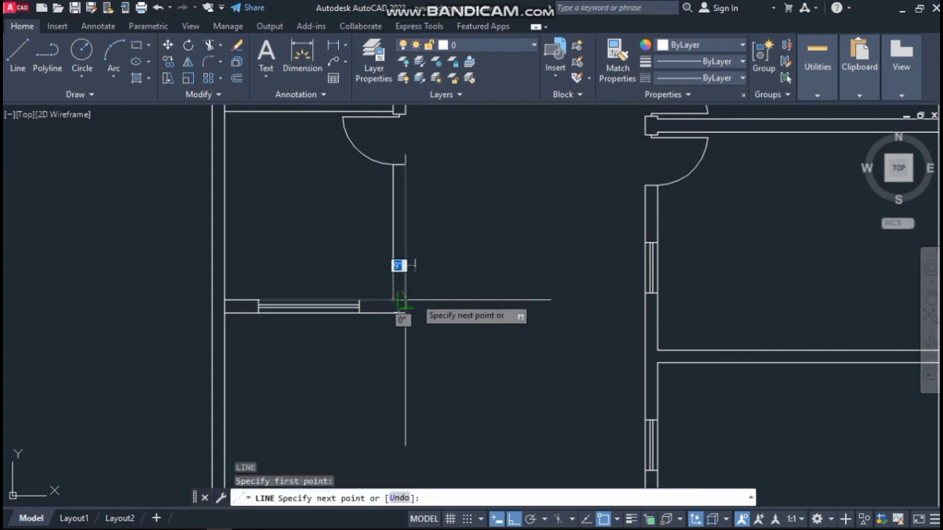
{"action": "scroll", "coordinate": [398, 303], "scroll_direction": "up", "scroll_amount": 3}
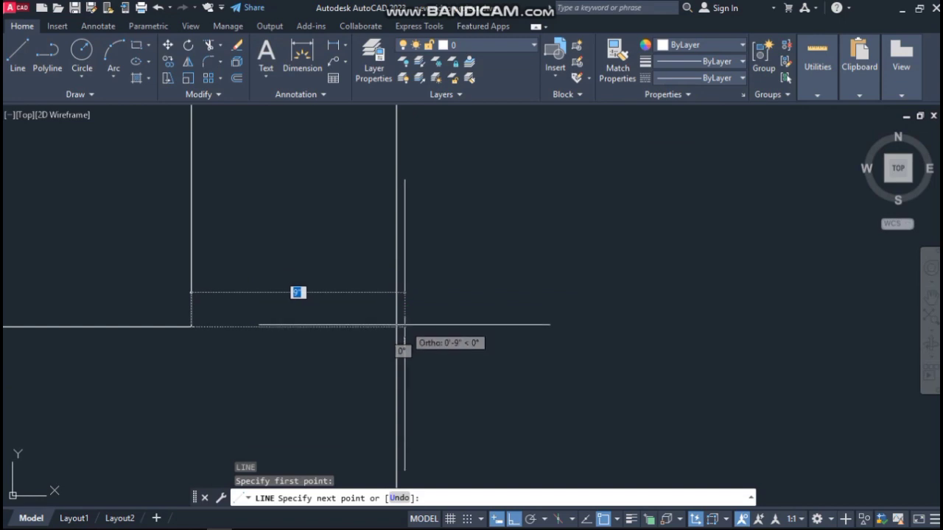
{"action": "left_click", "coordinate": [397, 326]}
{"action": "key", "text": "Return"}
{"action": "scroll", "coordinate": [398, 326], "scroll_direction": "down", "scroll_amount": 5}
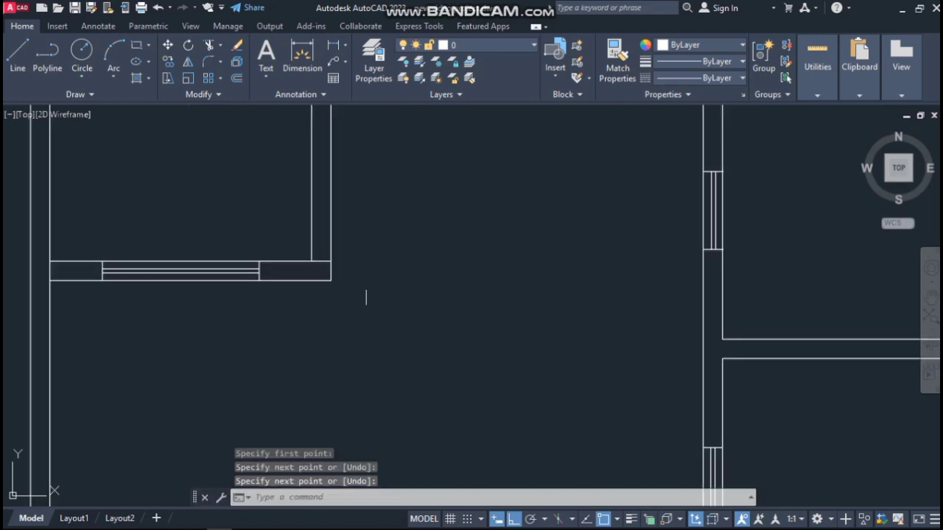
{"action": "scroll", "coordinate": [350, 226], "scroll_direction": "up", "scroll_amount": 4}
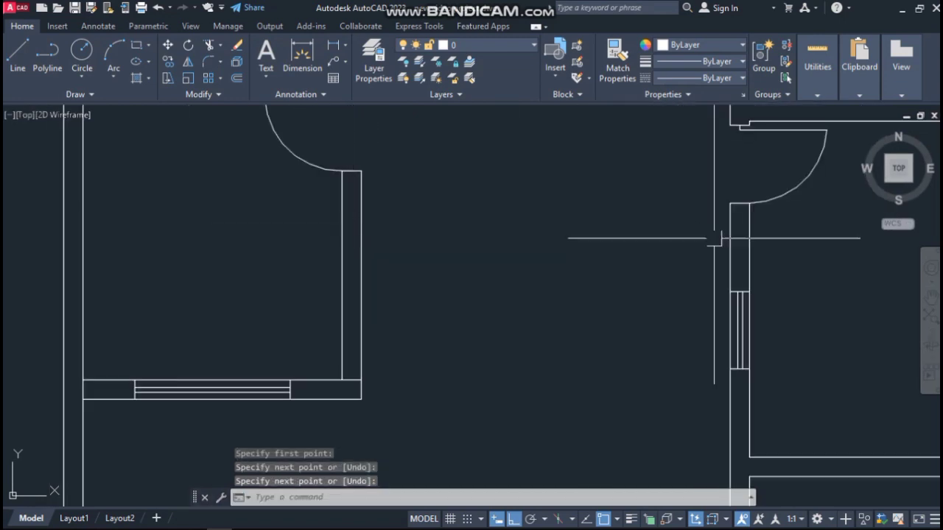
Copy the four lines of the window below the right wall's upper door to the midpoint of the left room's vertical wall, on its outer right face
{"action": "scroll", "coordinate": [724, 359], "scroll_direction": "up", "scroll_amount": 4}
{"action": "scroll", "coordinate": [652, 260], "scroll_direction": "down", "scroll_amount": 6}
{"action": "scroll", "coordinate": [694, 257], "scroll_direction": "up", "scroll_amount": 6}
{"action": "scroll", "coordinate": [665, 187], "scroll_direction": "down", "scroll_amount": 2}
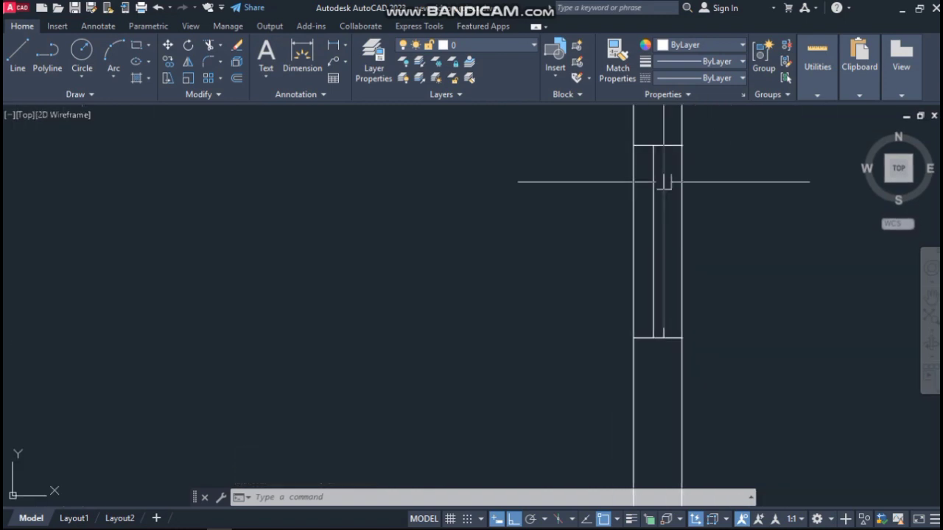
{"action": "left_click", "coordinate": [671, 133]}
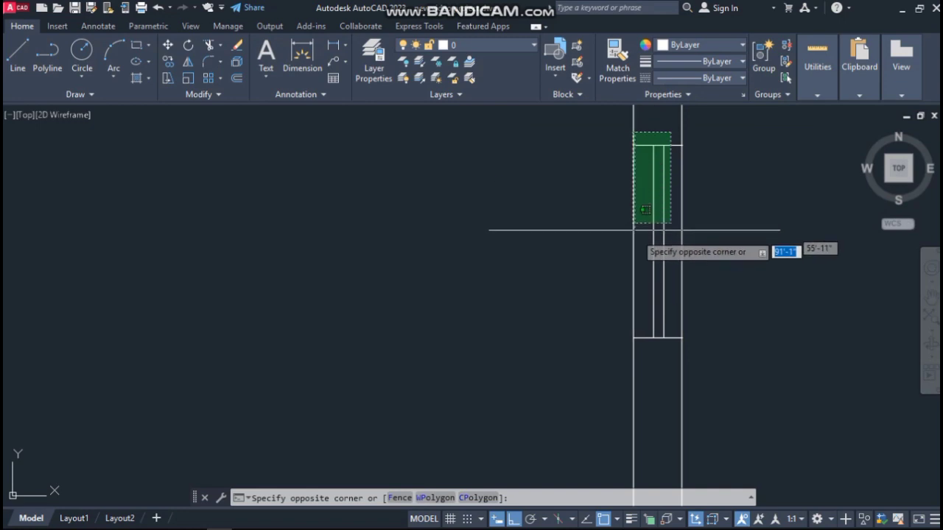
{"action": "left_click", "coordinate": [643, 344]}
{"action": "type", "text": "co"}
{"action": "key", "text": "Return"}
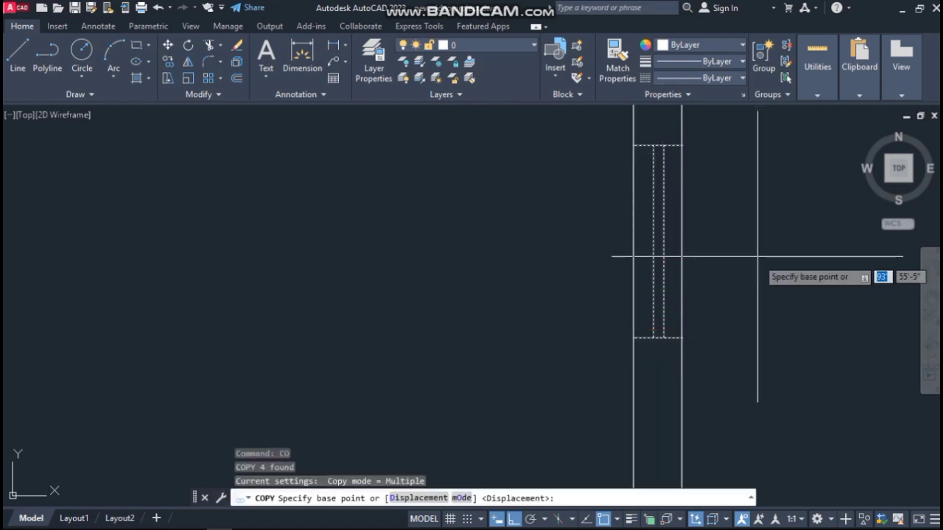
{"action": "left_click", "coordinate": [678, 236]}
{"action": "scroll", "coordinate": [583, 237], "scroll_direction": "down", "scroll_amount": 3}
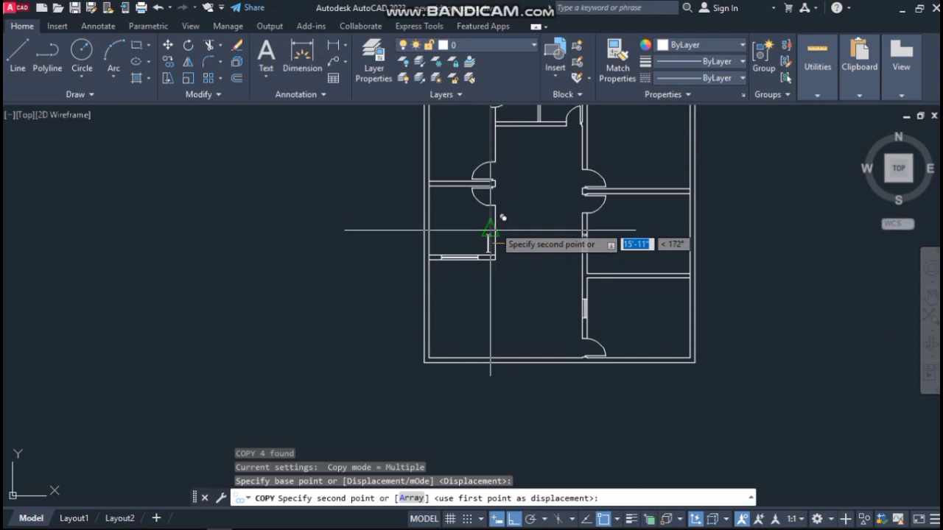
{"action": "scroll", "coordinate": [509, 221], "scroll_direction": "up", "scroll_amount": 4}
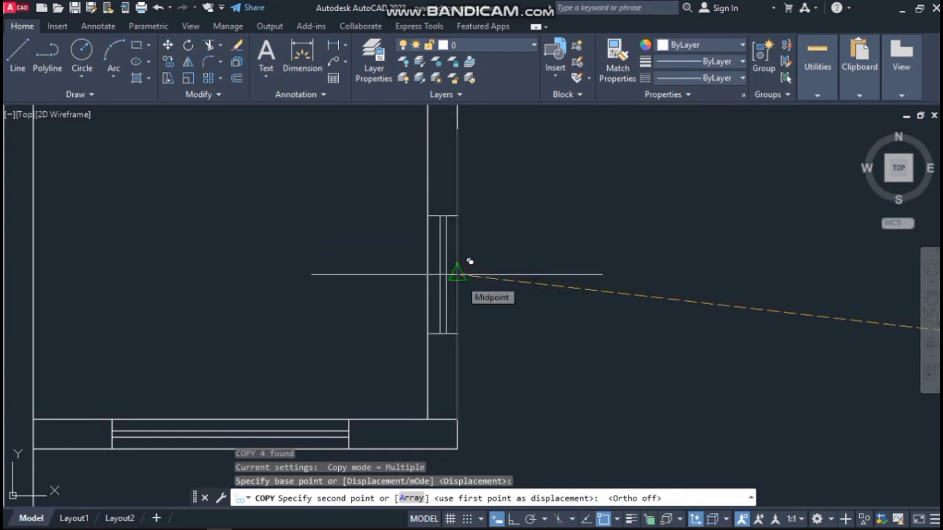
{"action": "left_click", "coordinate": [457, 274]}
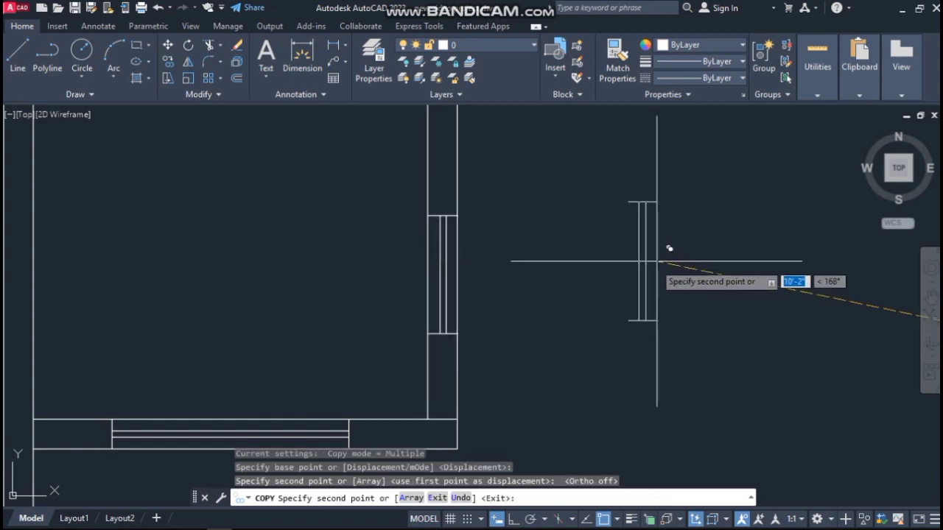
{"action": "key", "text": "Escape"}
Trim the line segment crossing the wall thickness at the left room's lower-right inner corner
{"action": "scroll", "coordinate": [512, 206], "scroll_direction": "down", "scroll_amount": 4}
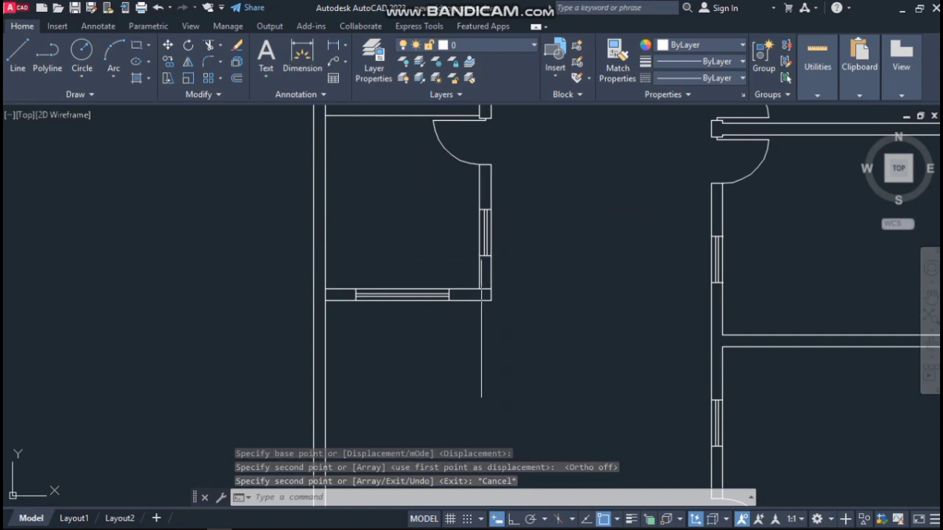
{"action": "scroll", "coordinate": [487, 285], "scroll_direction": "up", "scroll_amount": 4}
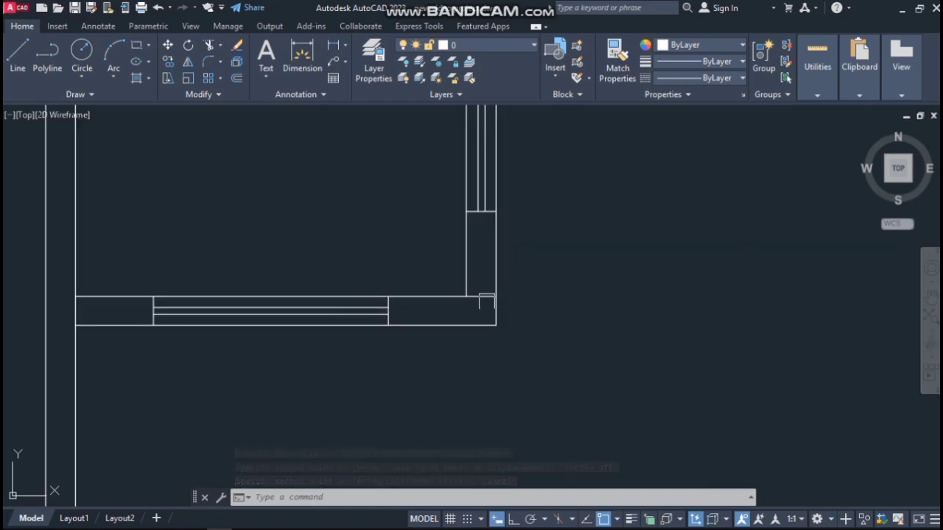
{"action": "type", "text": "tr"}
{"action": "key", "text": "Return"}
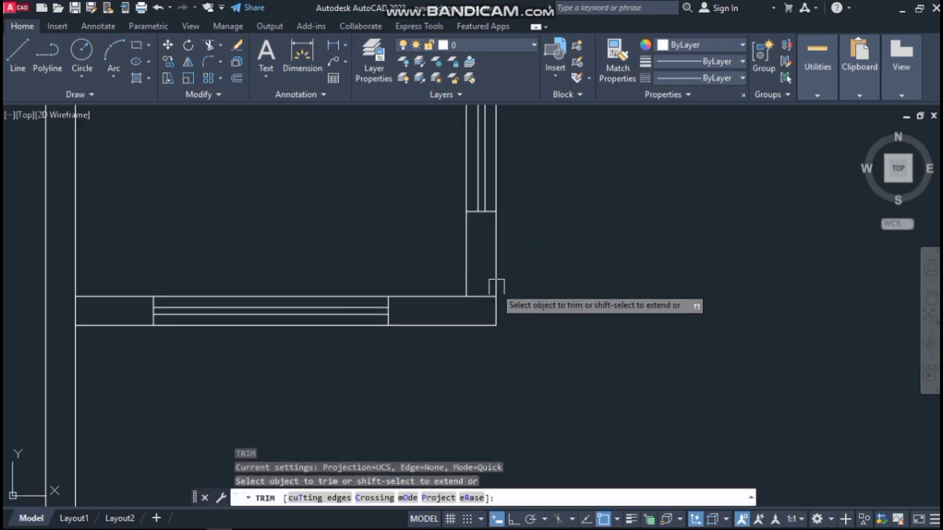
{"action": "left_click", "coordinate": [484, 293]}
{"action": "scroll", "coordinate": [391, 314], "scroll_direction": "down", "scroll_amount": 6}
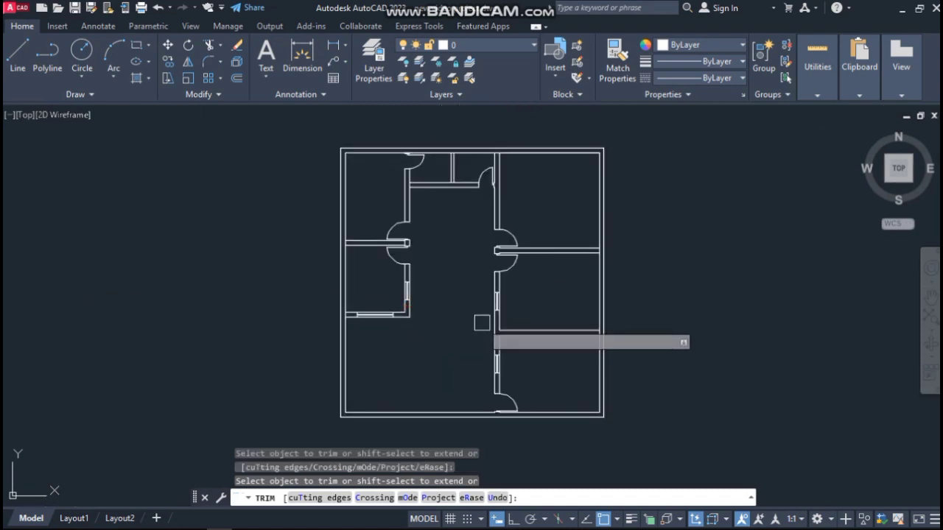
{"action": "key", "text": "Escape"}
Group the four lines of the window in the left room's vertical wall
{"action": "scroll", "coordinate": [413, 166], "scroll_direction": "up", "scroll_amount": 5}
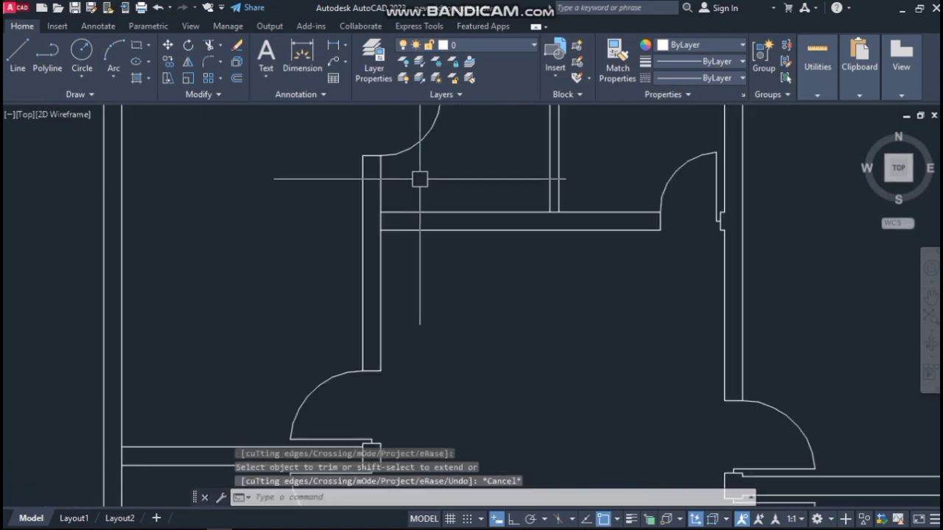
{"action": "scroll", "coordinate": [383, 173], "scroll_direction": "down", "scroll_amount": 5}
{"action": "scroll", "coordinate": [382, 191], "scroll_direction": "up", "scroll_amount": 5}
{"action": "scroll", "coordinate": [381, 196], "scroll_direction": "down", "scroll_amount": 5}
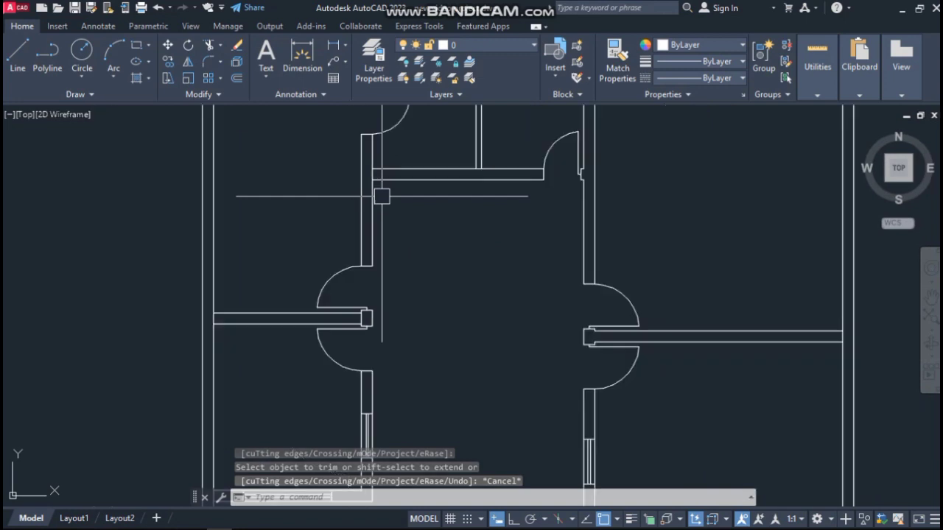
{"action": "scroll", "coordinate": [375, 353], "scroll_direction": "up", "scroll_amount": 5}
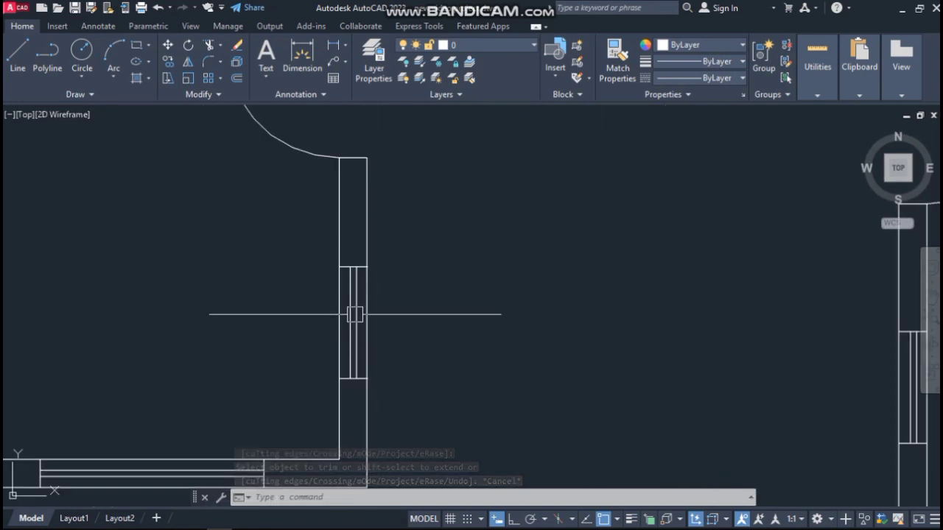
{"action": "scroll", "coordinate": [359, 363], "scroll_direction": "up", "scroll_amount": 2}
{"action": "left_click", "coordinate": [358, 194]}
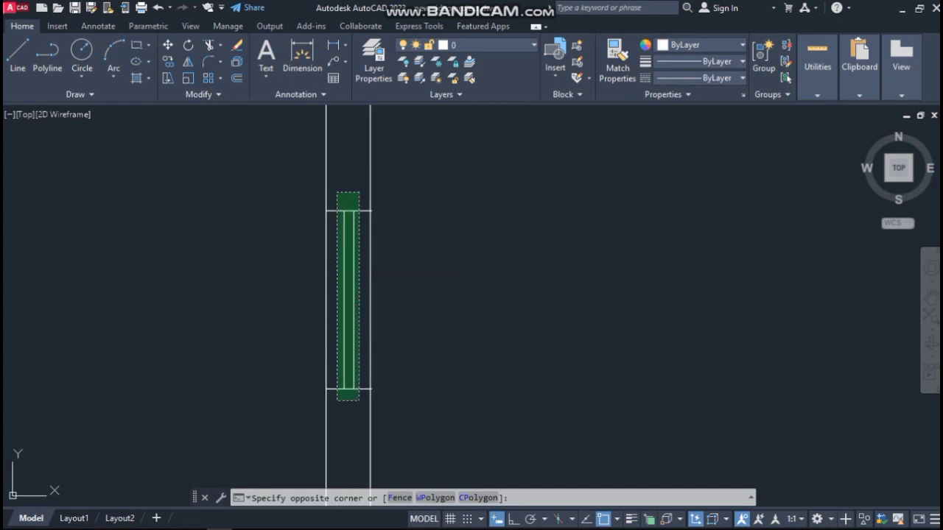
{"action": "left_click", "coordinate": [358, 390]}
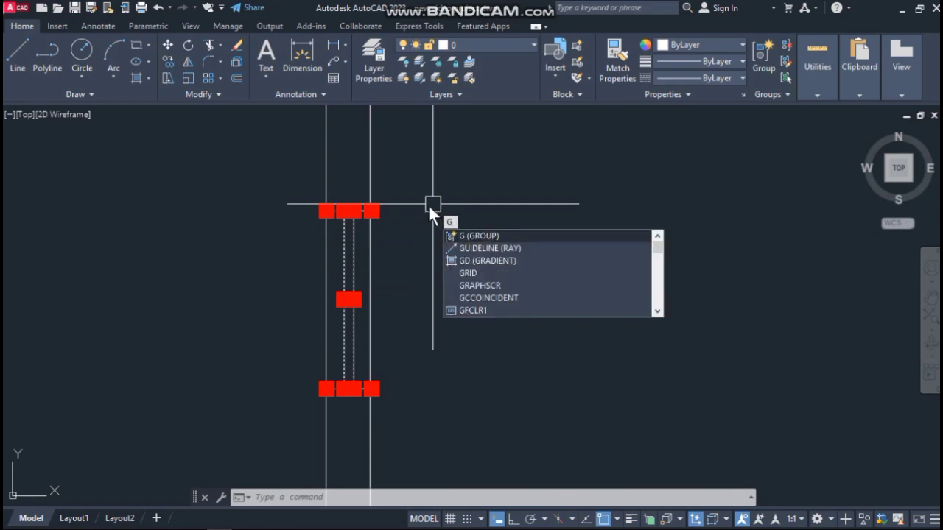
{"action": "key", "text": "Return"}
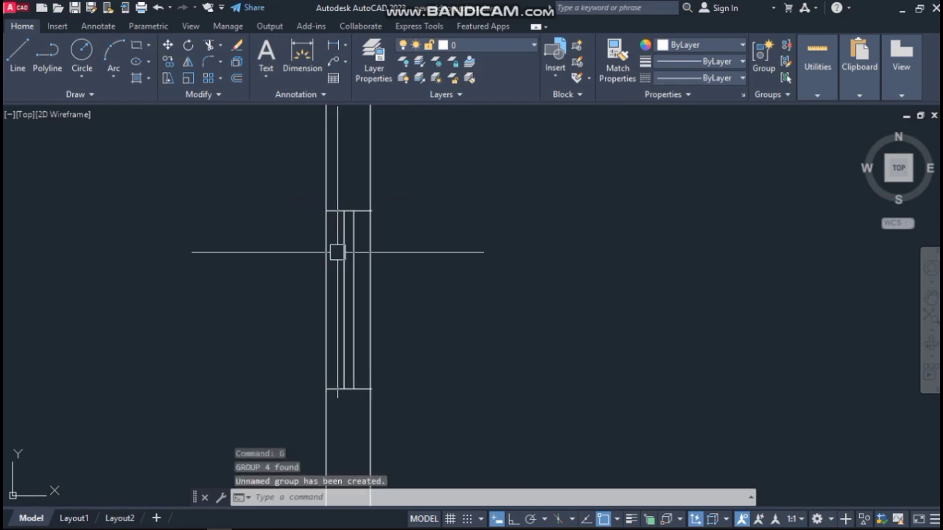
Try to group the left room's vertical-wall window lines again, declining to create a duplicate group
{"action": "left_click", "coordinate": [349, 209]}
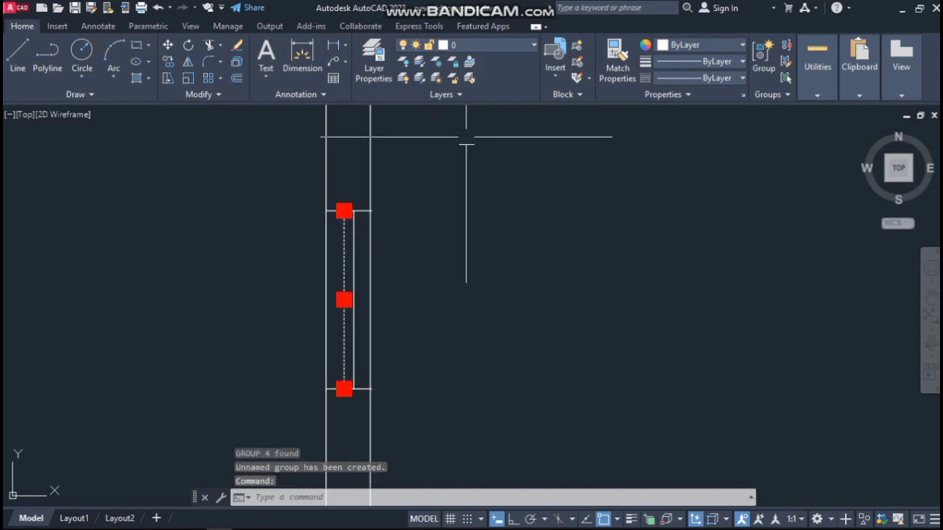
{"action": "key", "text": "Escape"}
{"action": "type", "text": "group"}
{"action": "key", "text": "Return"}
{"action": "left_click", "coordinate": [349, 176]}
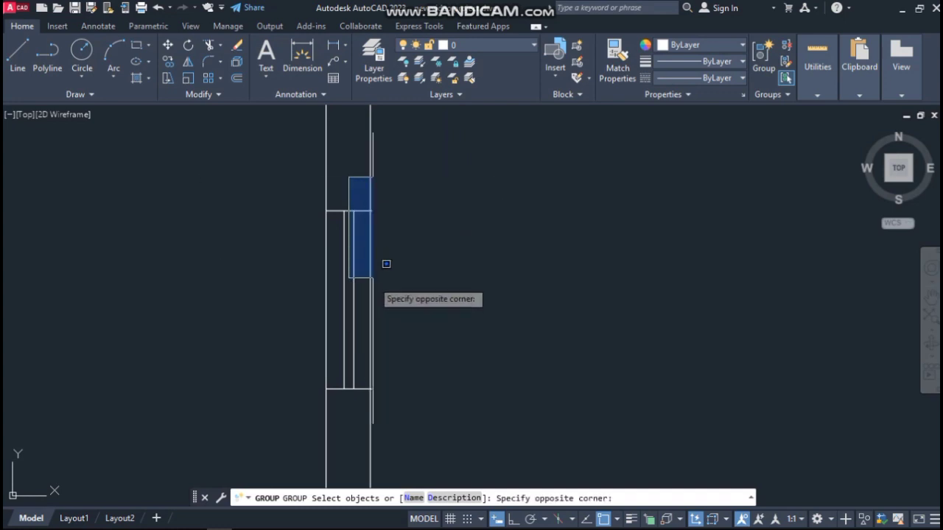
{"action": "left_click", "coordinate": [352, 346]}
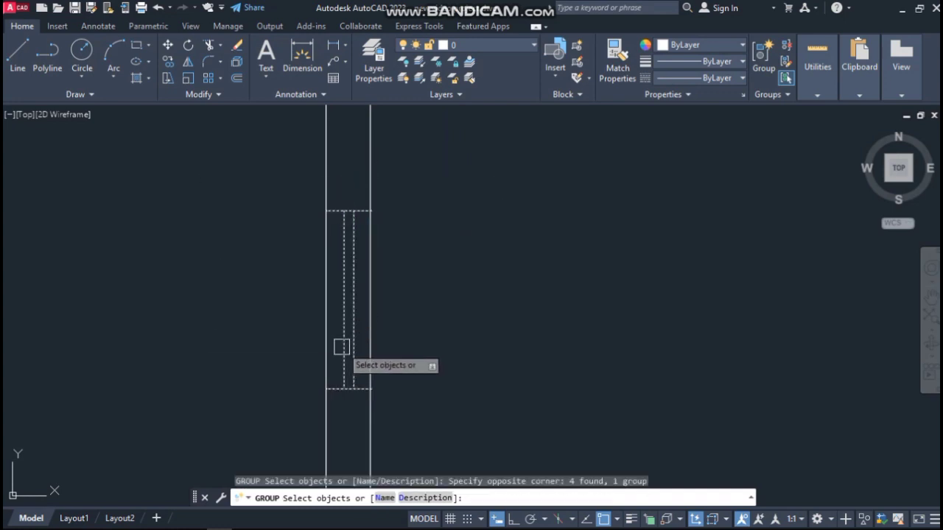
{"action": "key", "text": "Return"}
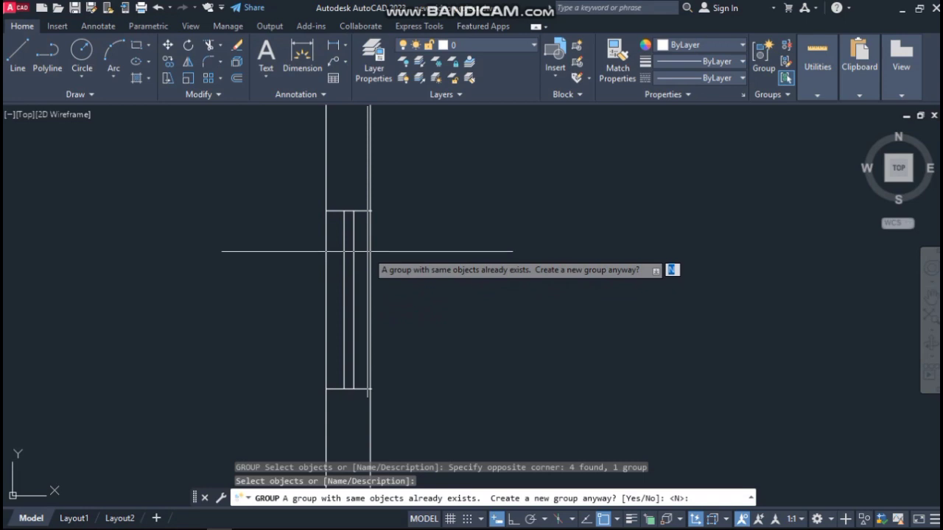
{"action": "key", "text": "Return"}
{"action": "left_click", "coordinate": [349, 254]}
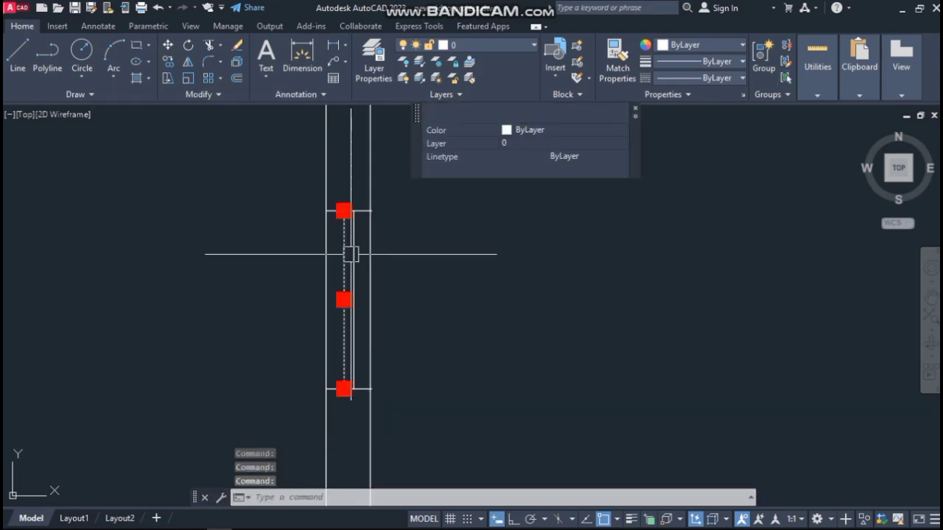
{"action": "key", "text": "Escape"}
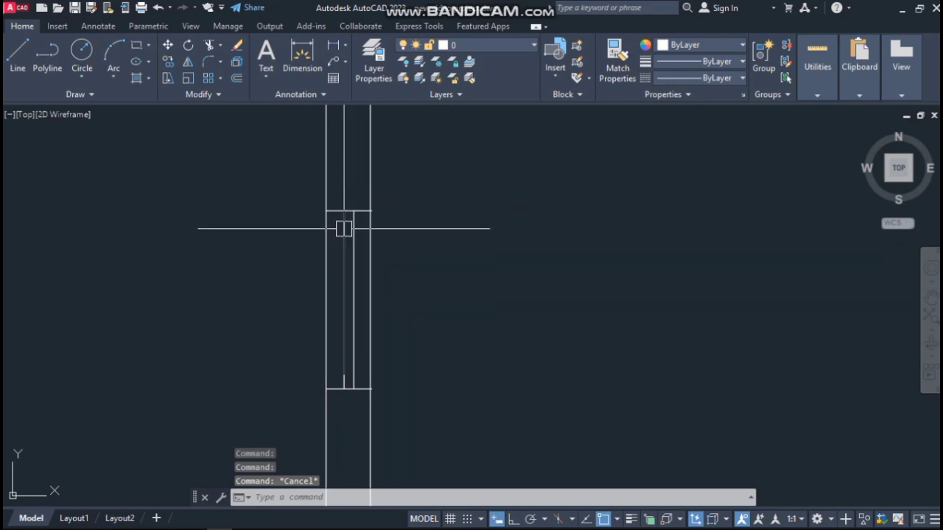
{"action": "scroll", "coordinate": [344, 228], "scroll_direction": "up", "scroll_amount": 3}
{"action": "left_click", "coordinate": [399, 160]}
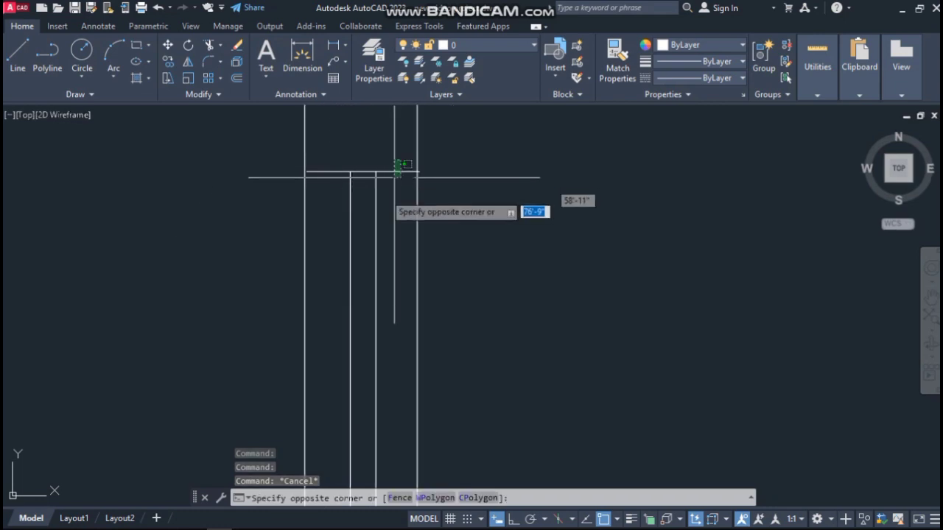
{"action": "left_click", "coordinate": [330, 338]}
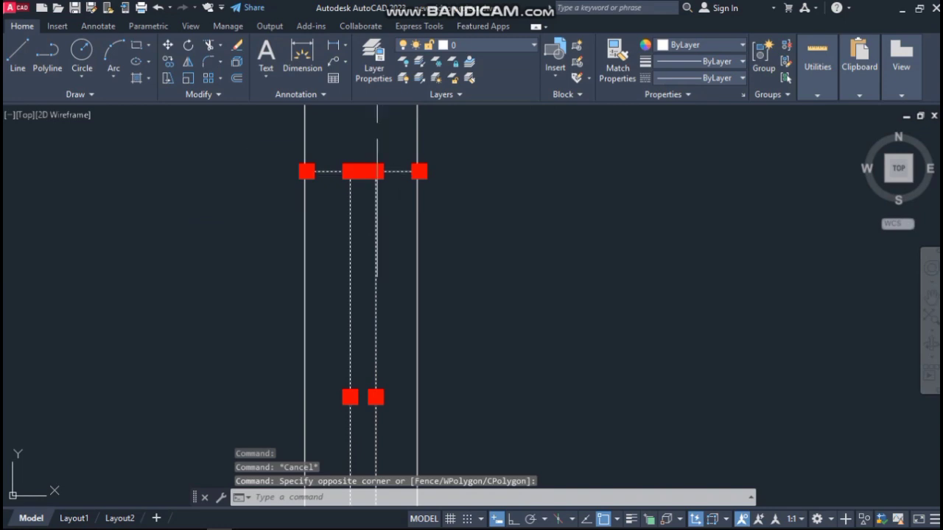
{"action": "scroll", "coordinate": [375, 199], "scroll_direction": "down", "scroll_amount": 2}
{"action": "scroll", "coordinate": [343, 339], "scroll_direction": "up", "scroll_amount": 5}
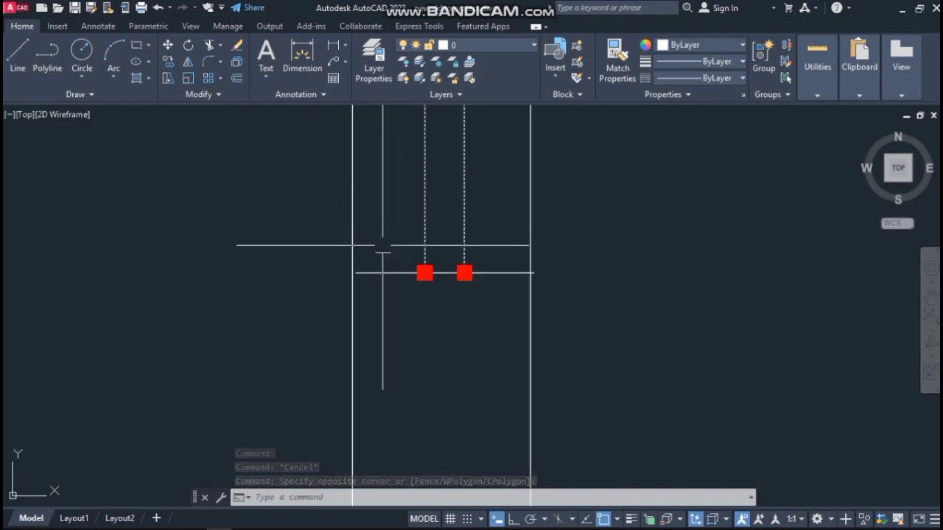
{"action": "key", "text": "Escape"}
{"action": "scroll", "coordinate": [400, 287], "scroll_direction": "up", "scroll_amount": 8}
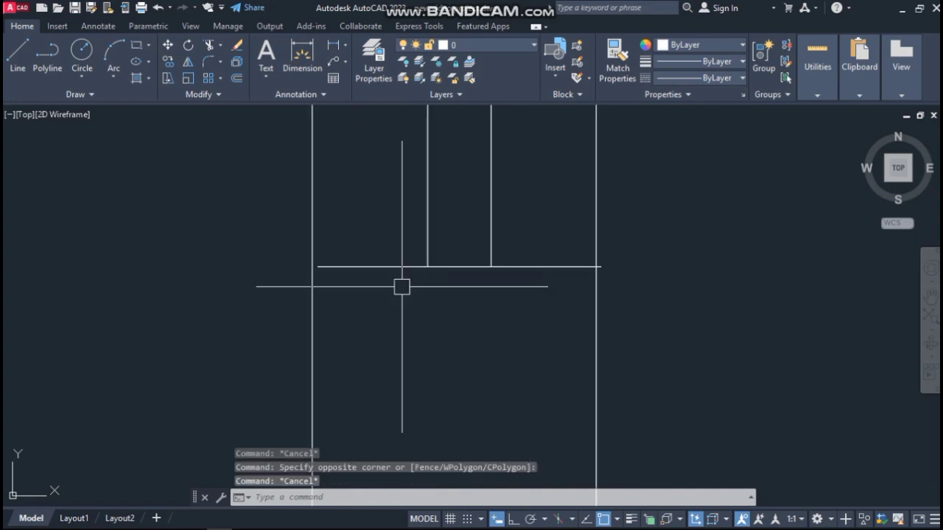
{"action": "scroll", "coordinate": [358, 266], "scroll_direction": "down", "scroll_amount": 4}
{"action": "left_click", "coordinate": [473, 193]}
{"action": "left_click", "coordinate": [402, 292]}
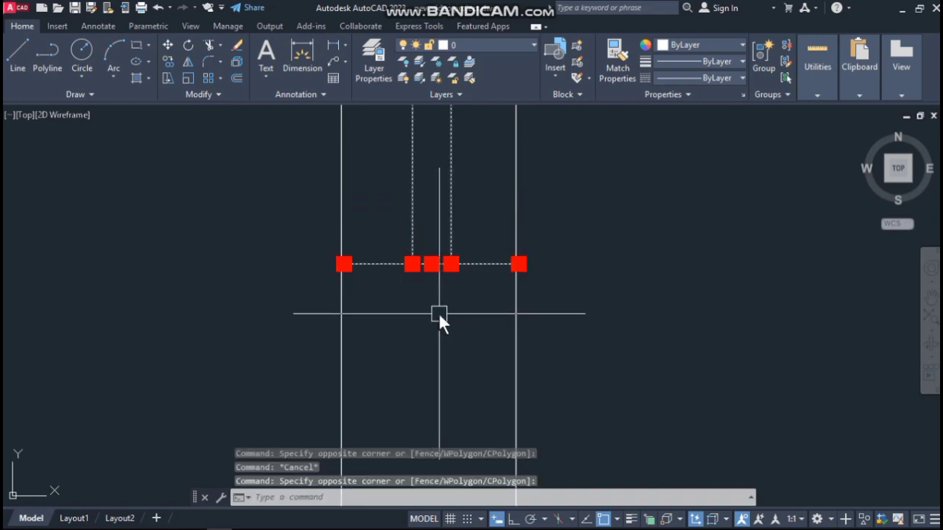
{"action": "type", "text": "m"}
{"action": "key", "text": "Return"}
{"action": "scroll", "coordinate": [326, 250], "scroll_direction": "up", "scroll_amount": 6}
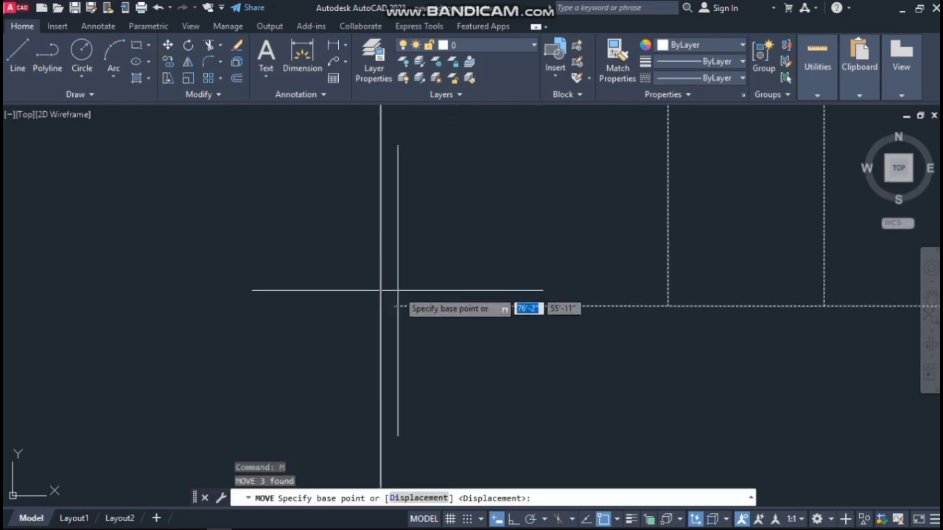
{"action": "scroll", "coordinate": [467, 383], "scroll_direction": "down", "scroll_amount": 10}
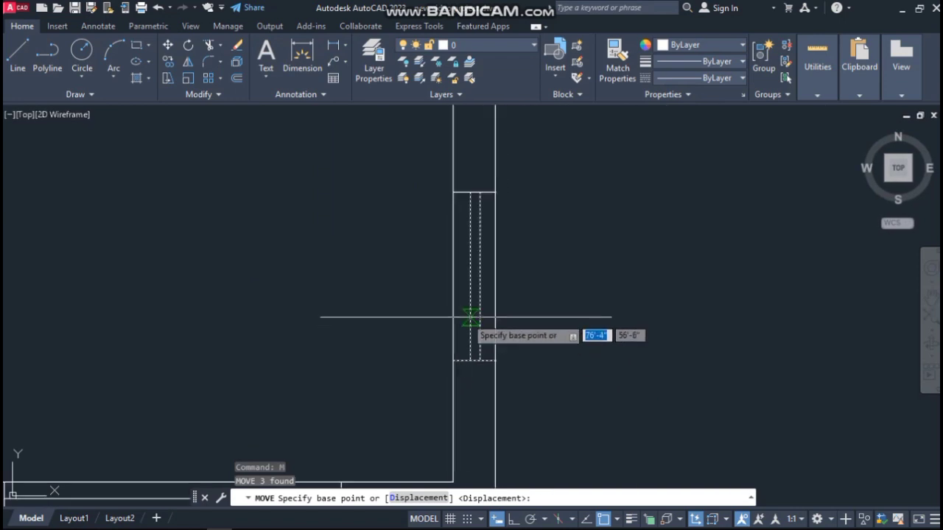
{"action": "scroll", "coordinate": [516, 195], "scroll_direction": "up", "scroll_amount": 3}
{"action": "scroll", "coordinate": [471, 206], "scroll_direction": "up", "scroll_amount": 3}
{"action": "key", "text": "Escape"}
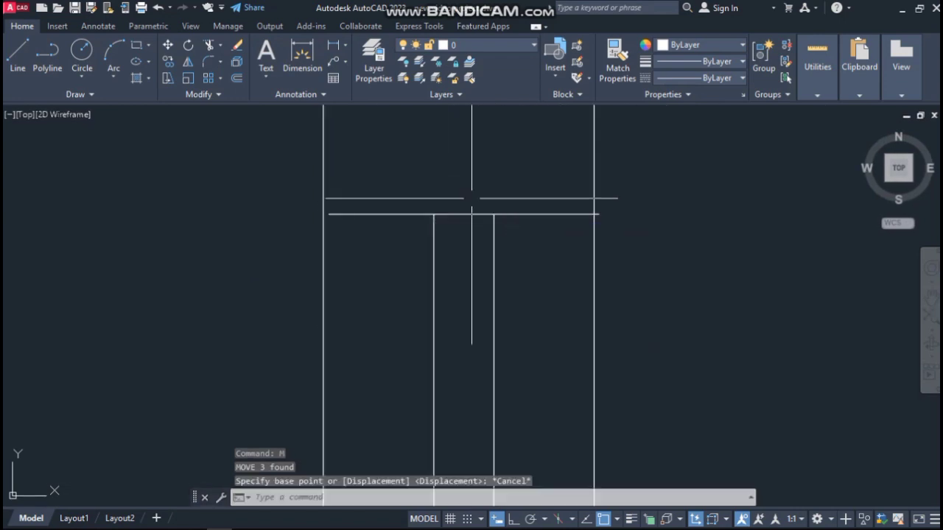
Move the four lines of the left room's vertical-wall window sideways from their end line's left endpoint onto the wall's left face
{"action": "left_click", "coordinate": [478, 193]}
{"action": "left_click", "coordinate": [428, 271]}
{"action": "left_click", "coordinate": [527, 280]}
{"action": "left_click", "coordinate": [480, 309]}
{"action": "scroll", "coordinate": [491, 121], "scroll_direction": "down", "scroll_amount": 7}
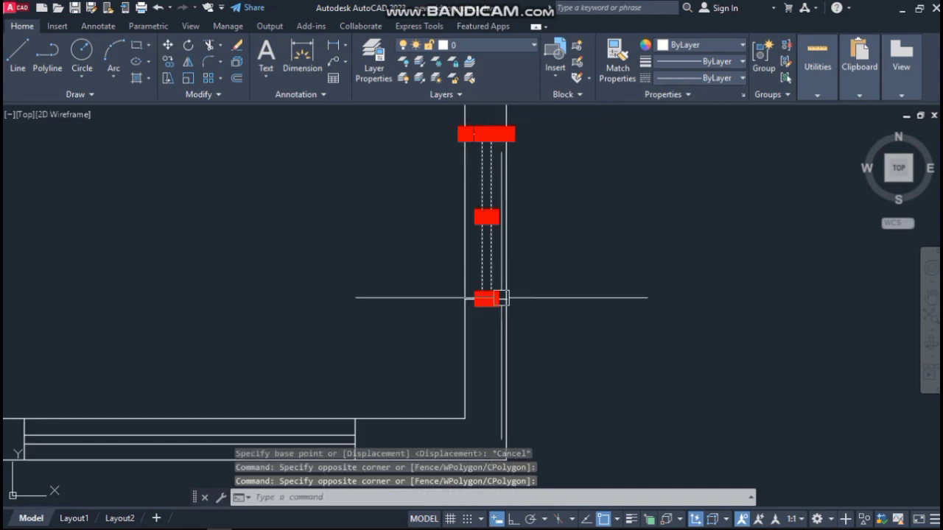
{"action": "scroll", "coordinate": [475, 308], "scroll_direction": "up", "scroll_amount": 6}
{"action": "left_click", "coordinate": [499, 165]}
{"action": "left_click", "coordinate": [465, 267]}
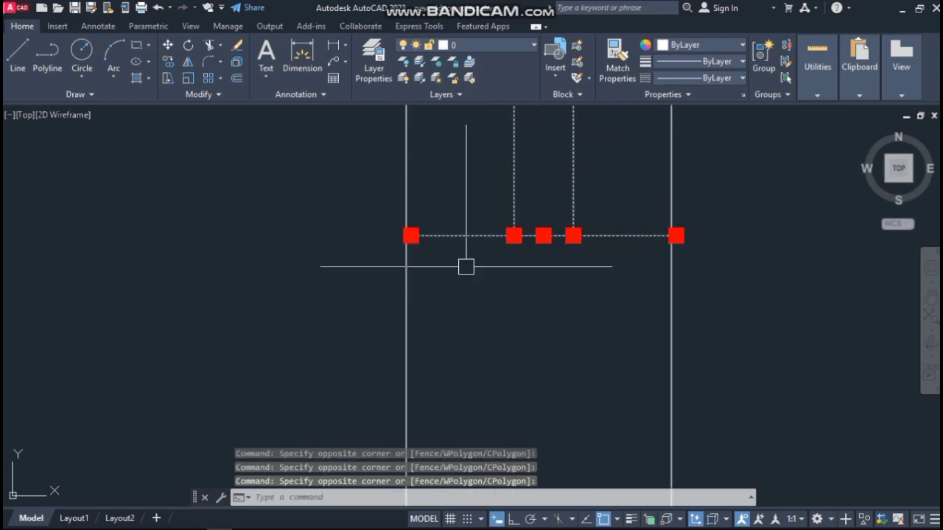
{"action": "type", "text": "m"}
{"action": "key", "text": "Return"}
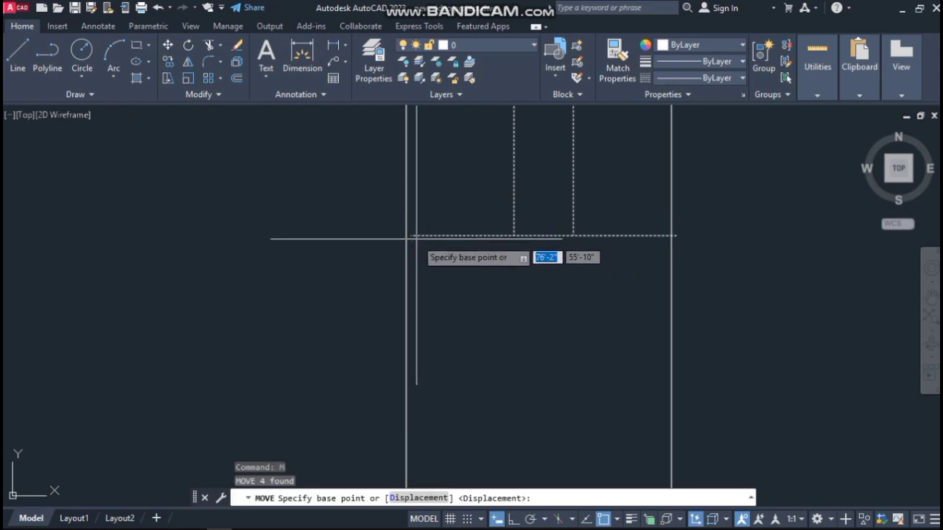
{"action": "scroll", "coordinate": [409, 230], "scroll_direction": "up", "scroll_amount": 5}
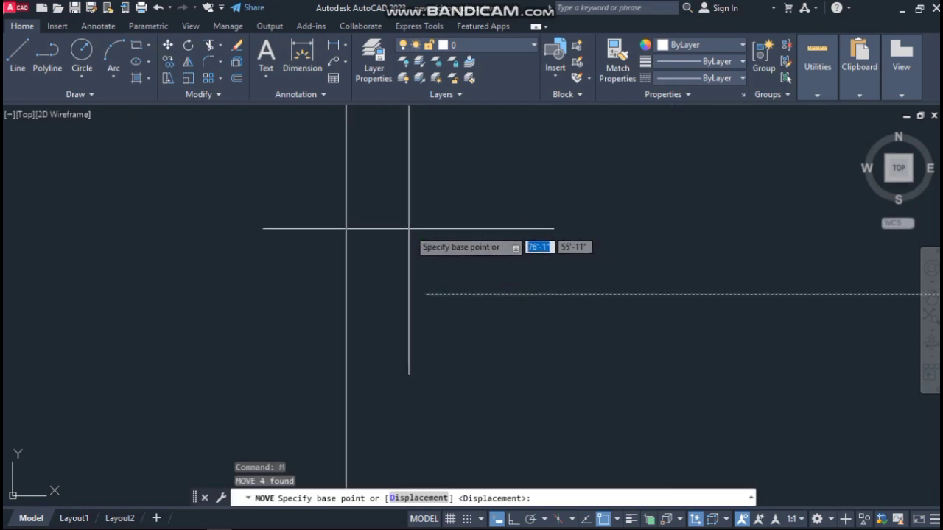
{"action": "left_click", "coordinate": [427, 294]}
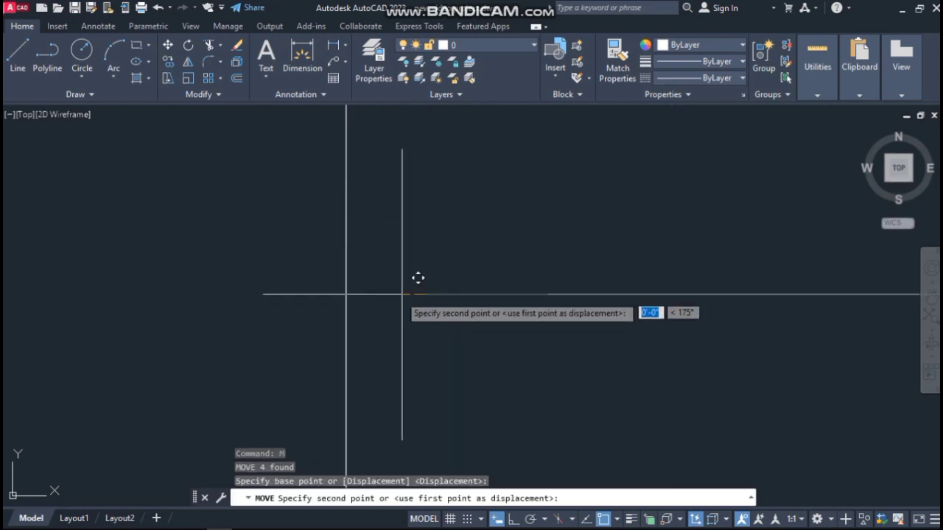
{"action": "left_click", "coordinate": [362, 278]}
{"action": "scroll", "coordinate": [410, 309], "scroll_direction": "up", "scroll_amount": 4}
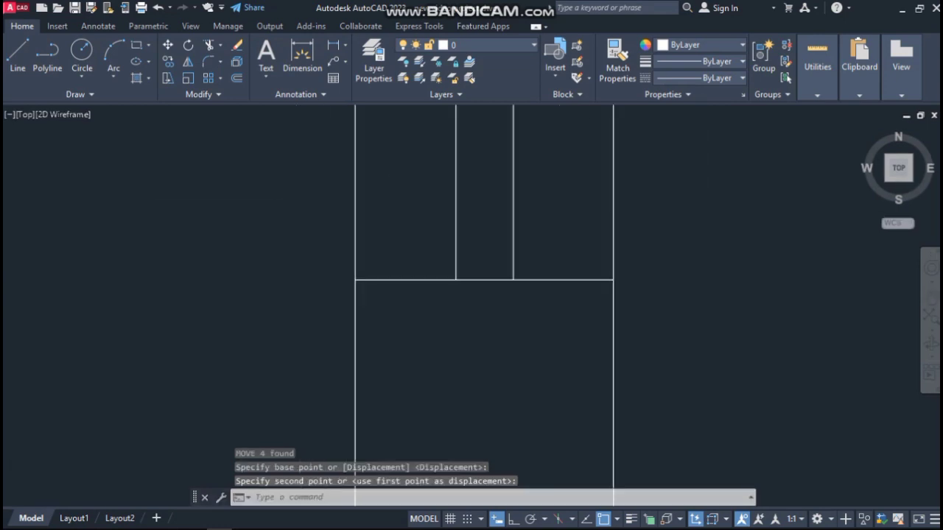
{"action": "scroll", "coordinate": [410, 309], "scroll_direction": "down", "scroll_amount": 4}
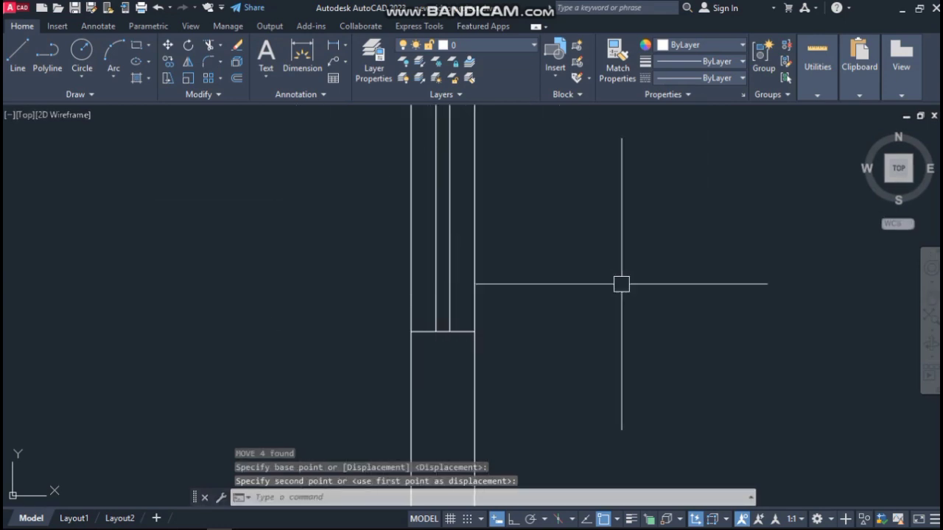
Try to group the four lines of the realigned window in the left room's vertical wall, declining a duplicate group
{"action": "key", "text": "Return"}
{"action": "scroll", "coordinate": [472, 258], "scroll_direction": "up", "scroll_amount": 4}
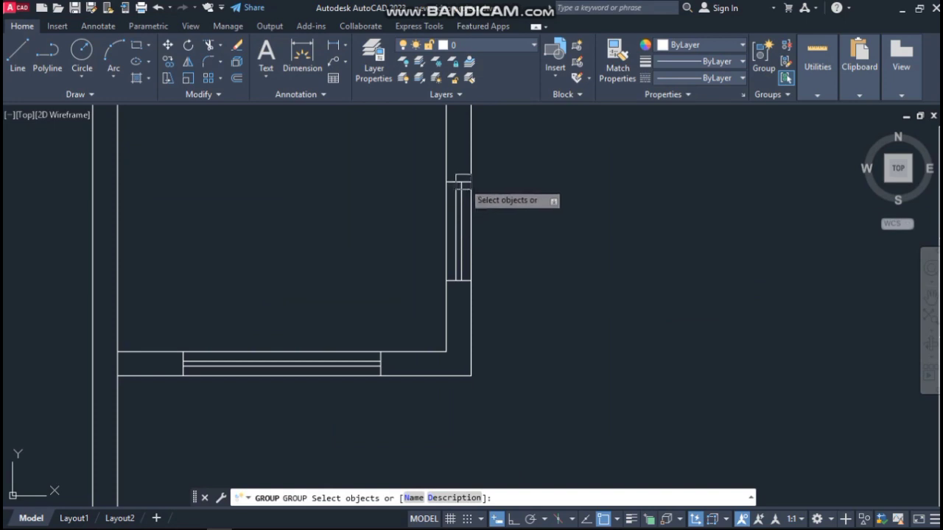
{"action": "scroll", "coordinate": [461, 181], "scroll_direction": "down", "scroll_amount": 4}
{"action": "left_click", "coordinate": [463, 168]}
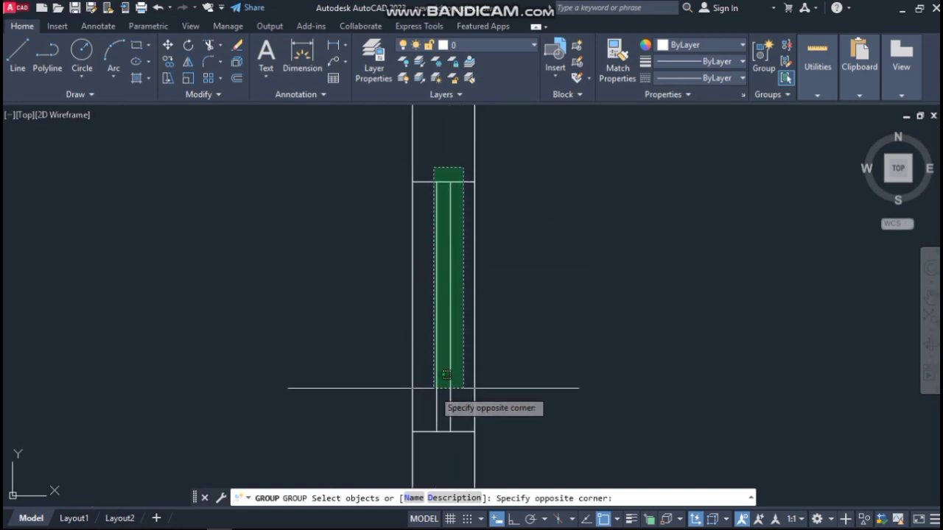
{"action": "left_click", "coordinate": [431, 440]}
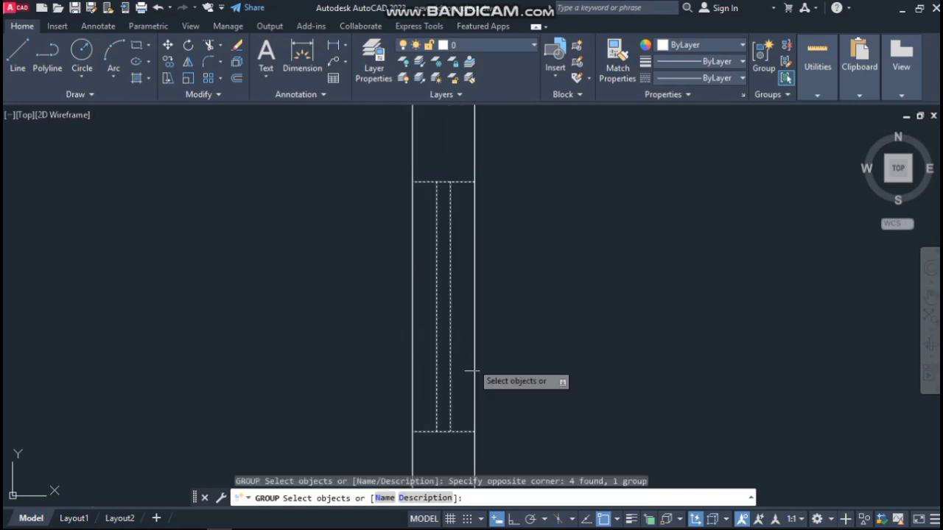
{"action": "key", "text": "Return"}
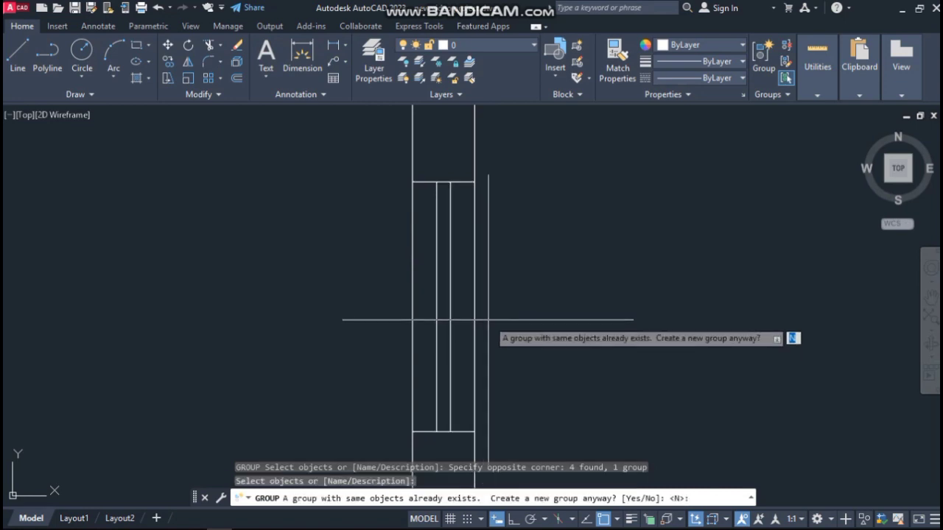
{"action": "type", "text": "n"}
{"action": "key", "text": "Return"}
{"action": "left_click", "coordinate": [450, 307]}
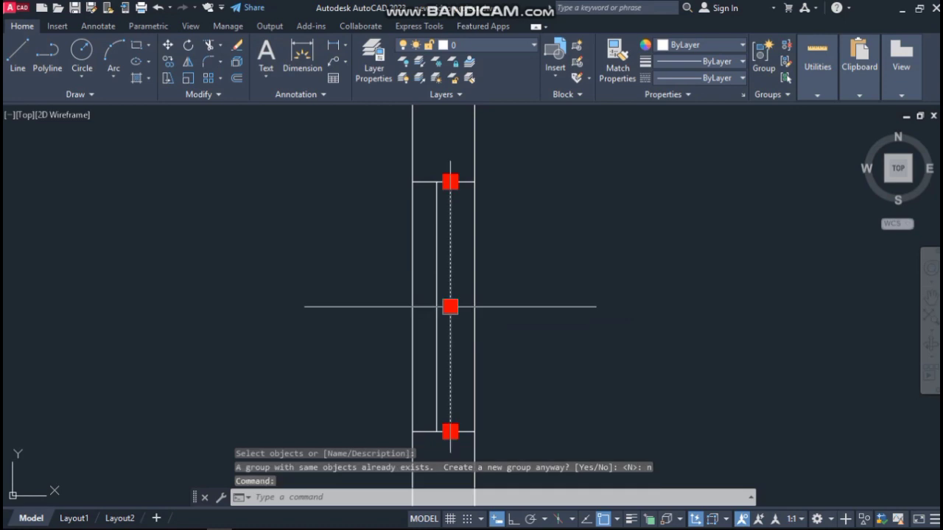
{"action": "key", "text": "Escape"}
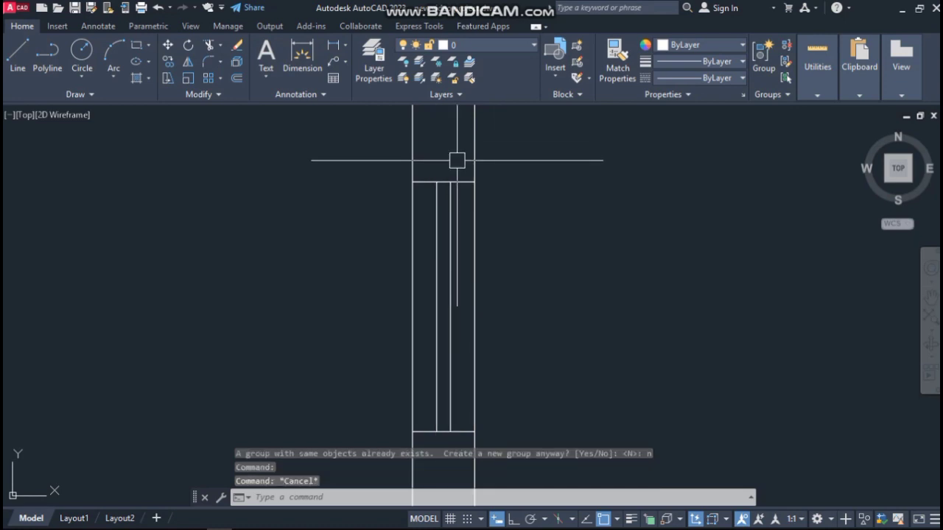
Copy the four window lines to the open space beside the upper-left room's right wall, below the bathroom wall and above the door
{"action": "left_click", "coordinate": [456, 160]}
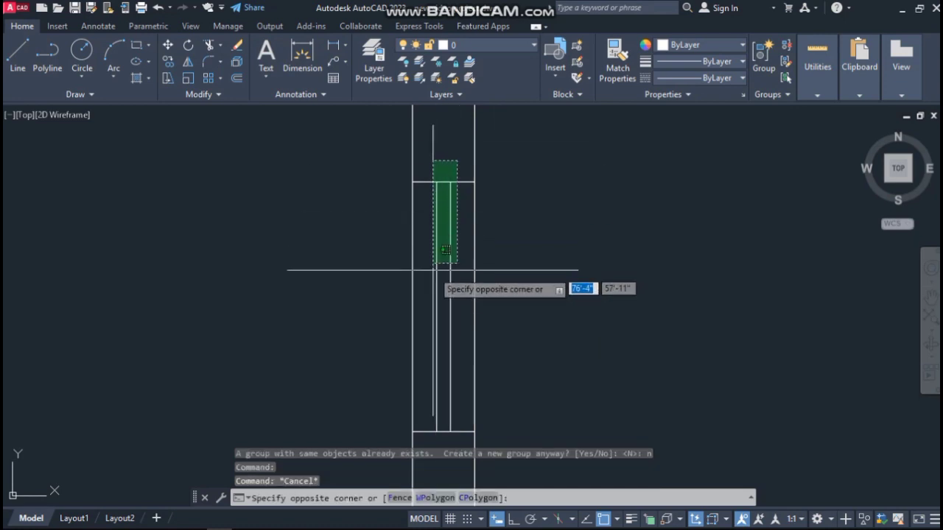
{"action": "left_click", "coordinate": [432, 441]}
{"action": "type", "text": "co"}
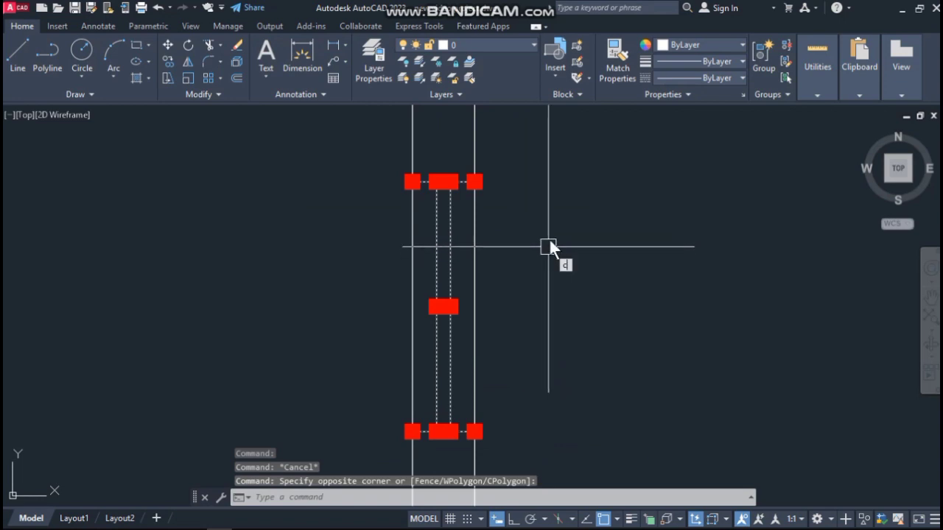
{"action": "key", "text": "Return"}
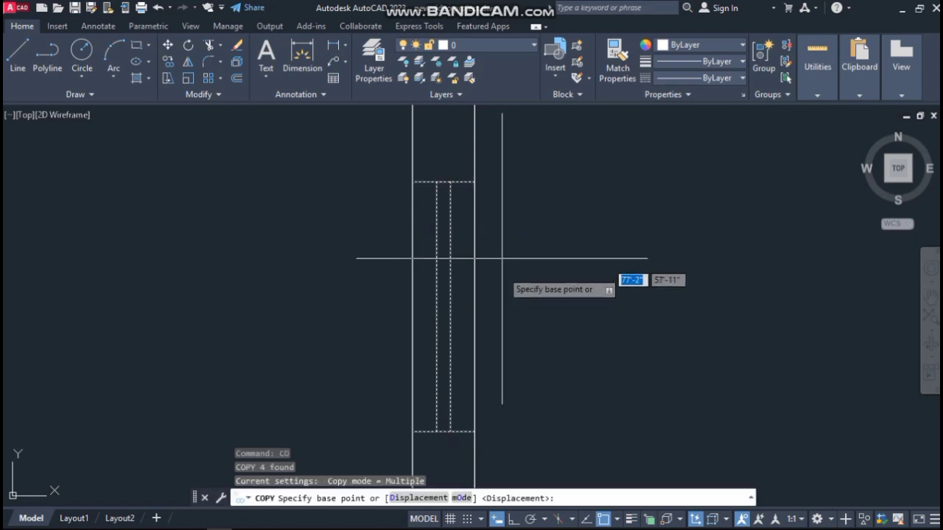
{"action": "left_click", "coordinate": [474, 314]}
{"action": "scroll", "coordinate": [455, 317], "scroll_direction": "down", "scroll_amount": 5}
{"action": "scroll", "coordinate": [446, 324], "scroll_direction": "down", "scroll_amount": 5}
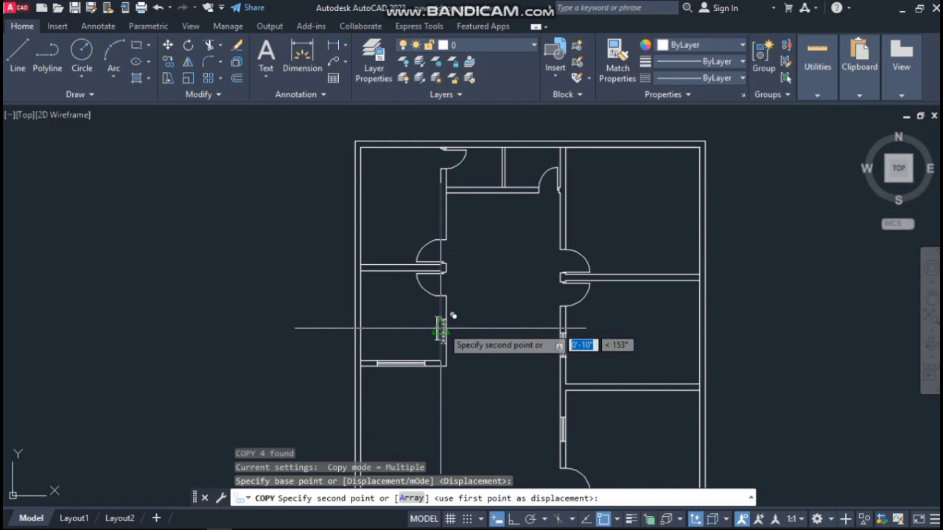
{"action": "scroll", "coordinate": [451, 186], "scroll_direction": "up", "scroll_amount": 8}
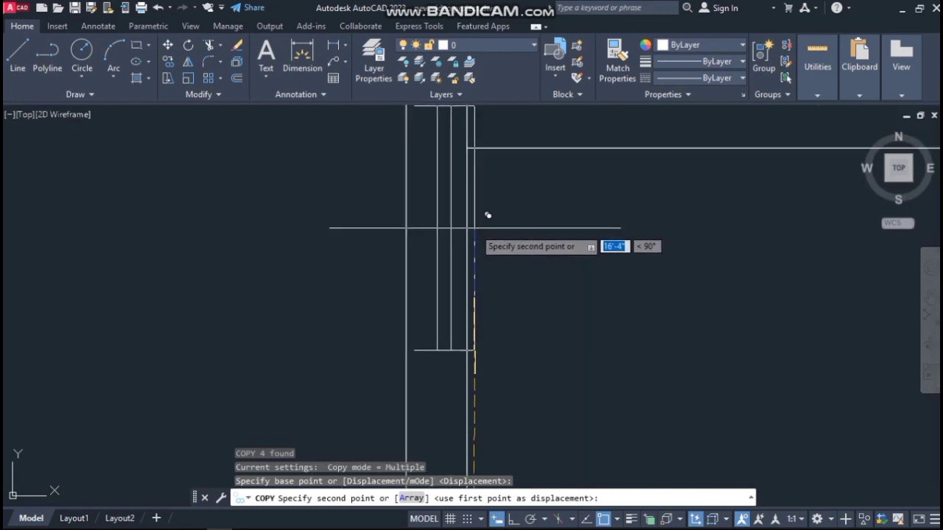
{"action": "scroll", "coordinate": [482, 209], "scroll_direction": "down", "scroll_amount": 2}
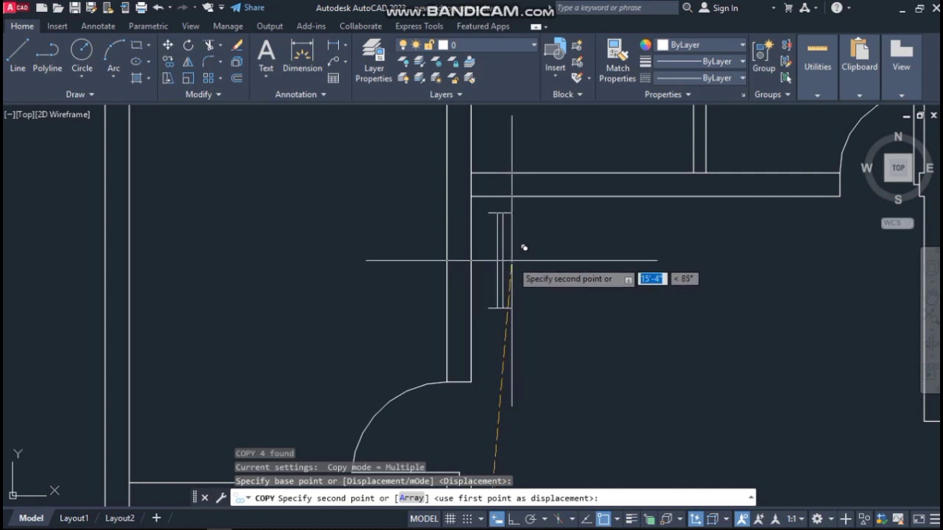
{"action": "left_click", "coordinate": [515, 266]}
{"action": "key", "text": "Escape"}
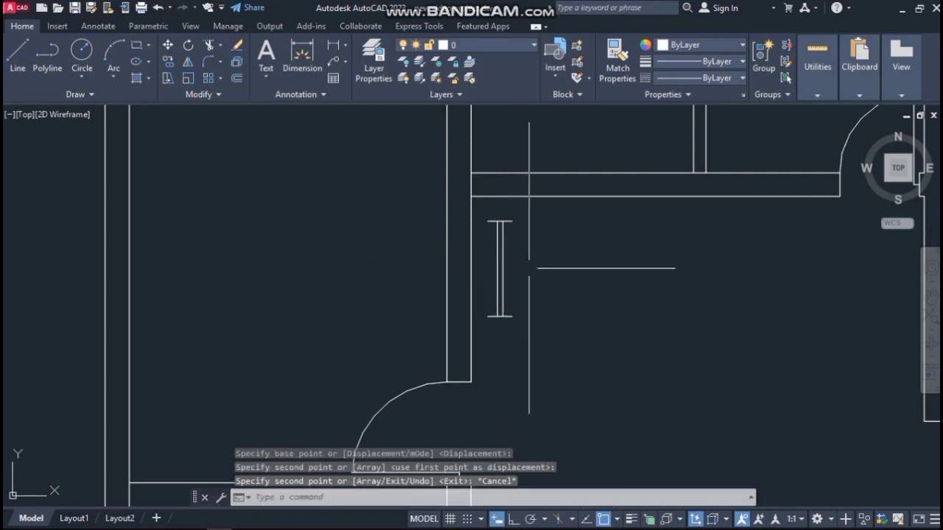
Draw a line across the upper-left room's right wall, slightly below its junction with the bathroom wall
{"action": "scroll", "coordinate": [468, 185], "scroll_direction": "up", "scroll_amount": 5}
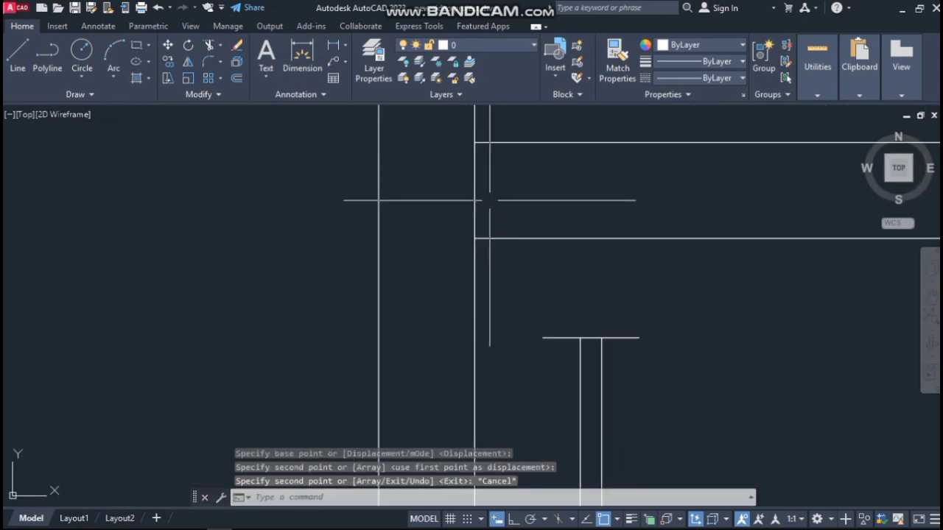
{"action": "type", "text": "l"}
{"action": "key", "text": "Return"}
{"action": "left_click", "coordinate": [474, 245]}
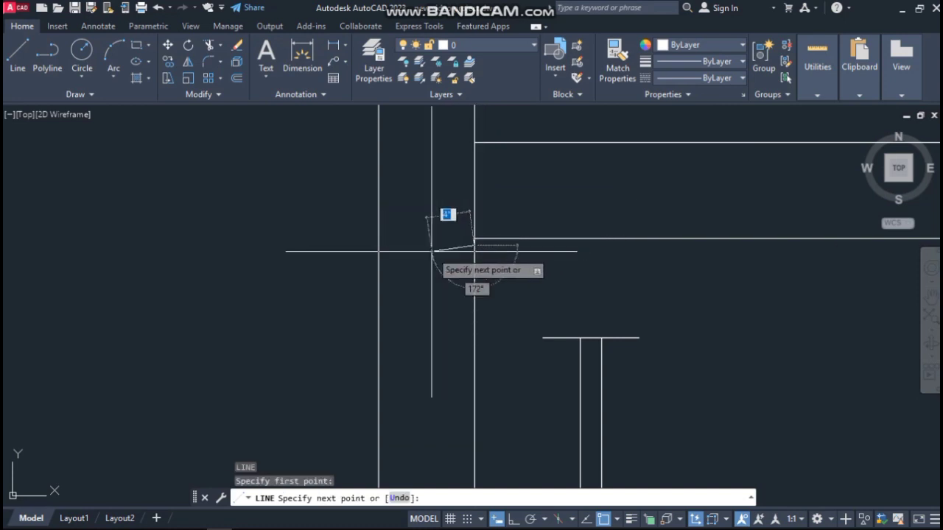
{"action": "left_click", "coordinate": [378, 246]}
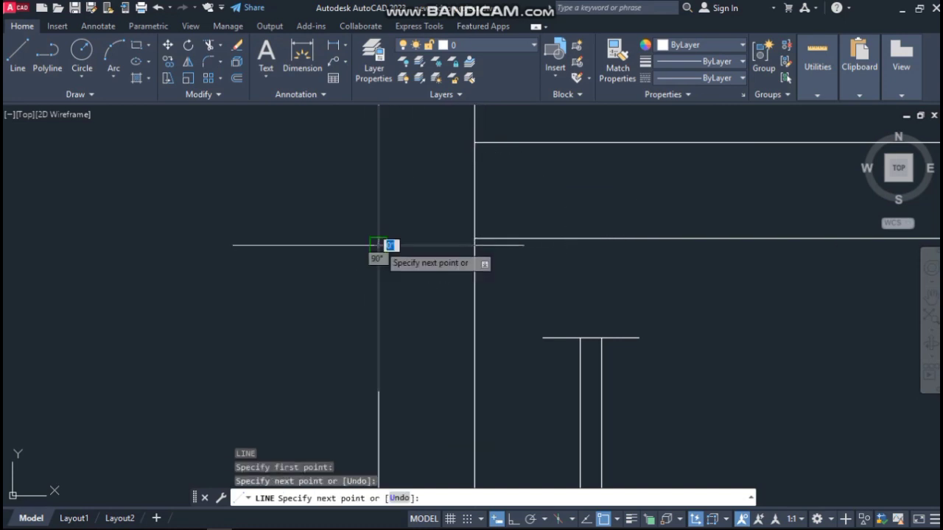
{"action": "key", "text": "Return"}
{"action": "scroll", "coordinate": [368, 156], "scroll_direction": "down", "scroll_amount": 5}
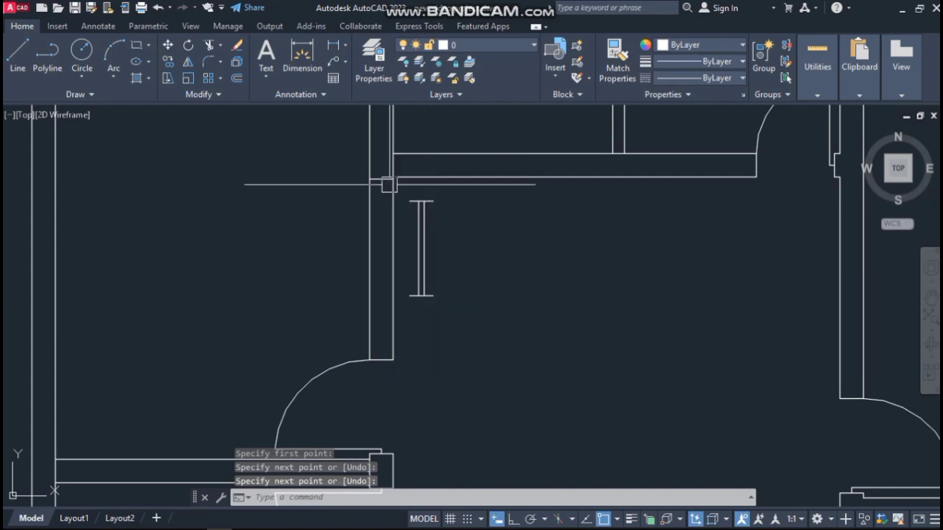
Delete the short line drawn across the wall thickness just below the bathroom wall junction
{"action": "scroll", "coordinate": [387, 184], "scroll_direction": "up", "scroll_amount": 8}
{"action": "left_click", "coordinate": [385, 170]}
{"action": "left_click", "coordinate": [373, 244]}
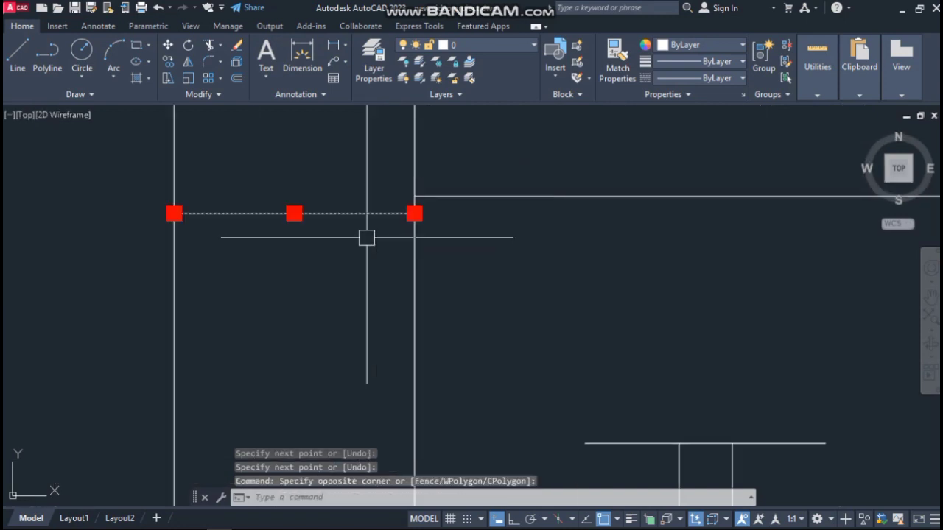
{"action": "key", "text": "Delete"}
With Ortho on, draw a horizontal line across the upper-left room's right wall from the bathroom wall's lower corner to the opposite face
{"action": "type", "text": "l"}
{"action": "key", "text": "Return"}
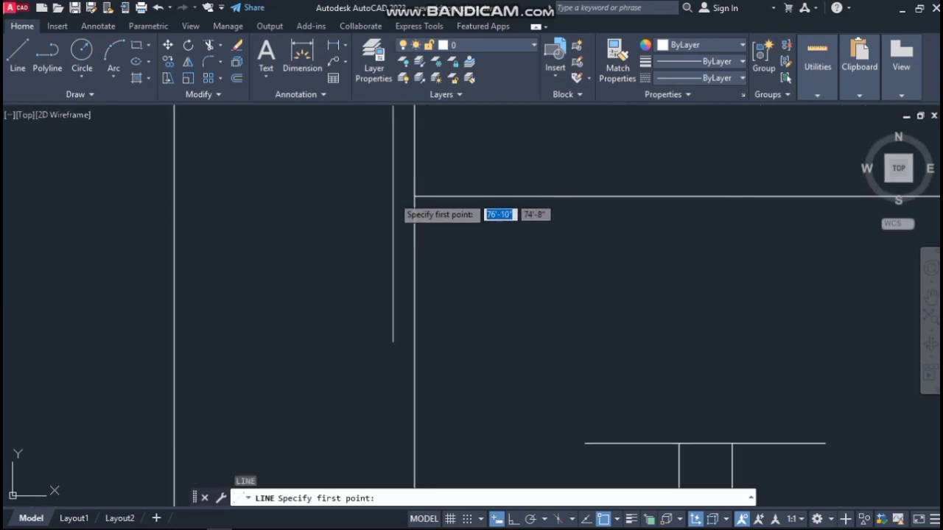
{"action": "left_click", "coordinate": [513, 518]}
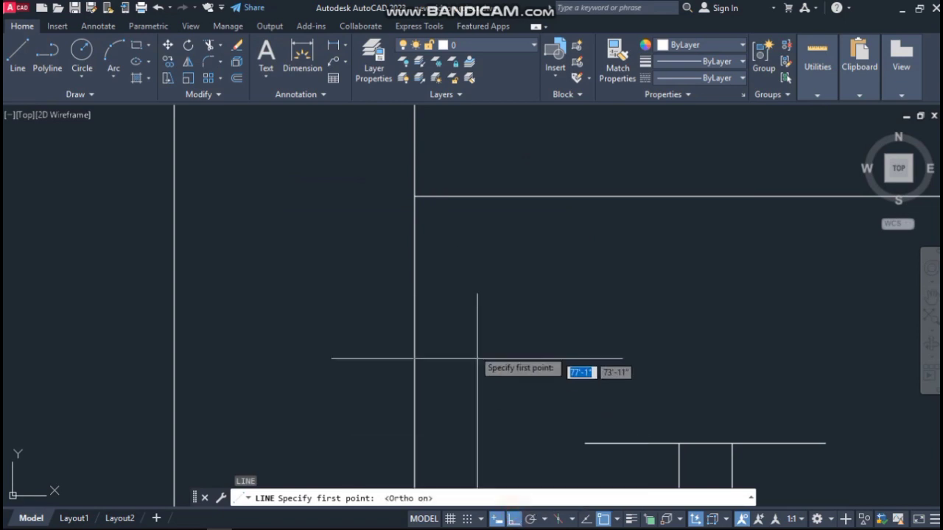
{"action": "left_click", "coordinate": [414, 197]}
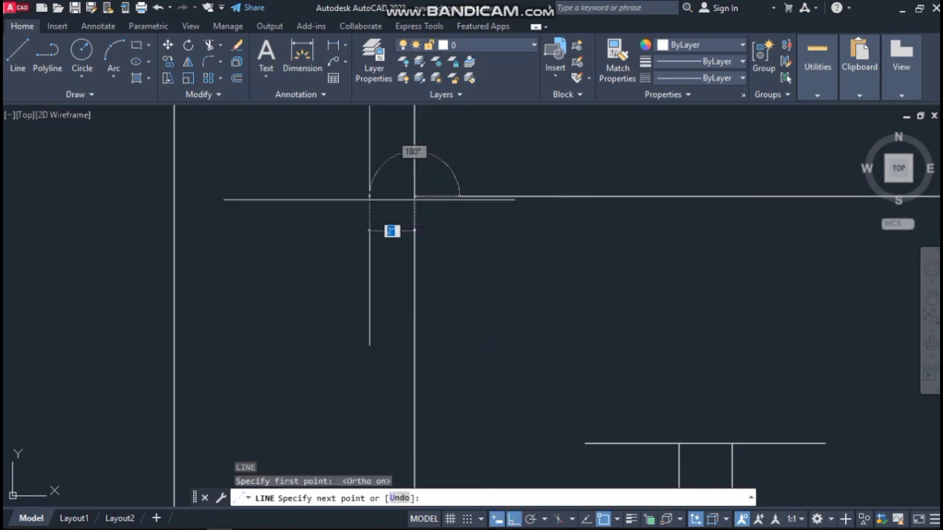
{"action": "left_click", "coordinate": [174, 197]}
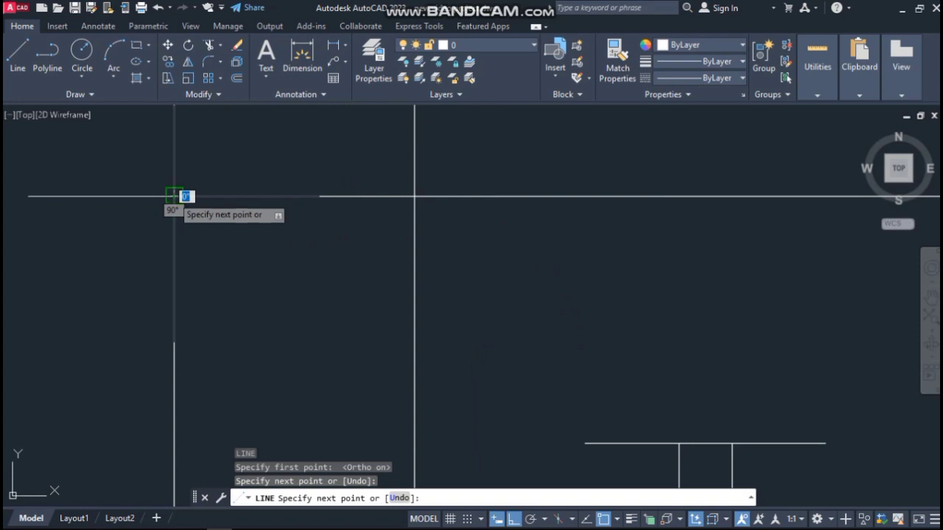
{"action": "key", "text": "Return"}
Move the four lines of the copied window about 1'-3" horizontally left so they sit between the faces of the upper-left room's right wall
{"action": "scroll", "coordinate": [306, 144], "scroll_direction": "down", "scroll_amount": 2}
{"action": "scroll", "coordinate": [388, 215], "scroll_direction": "down", "scroll_amount": 4}
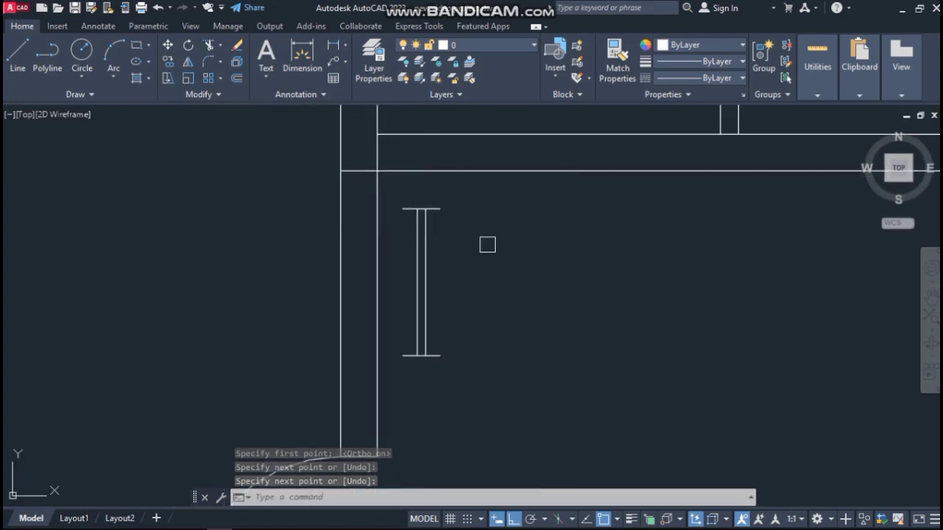
{"action": "left_click", "coordinate": [446, 191]}
{"action": "left_click", "coordinate": [406, 373]}
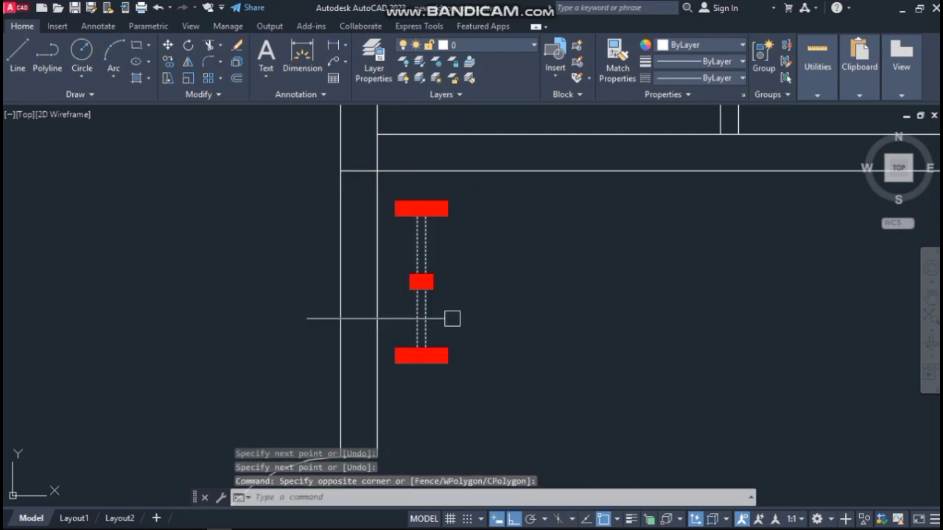
{"action": "type", "text": "m"}
{"action": "key", "text": "Return"}
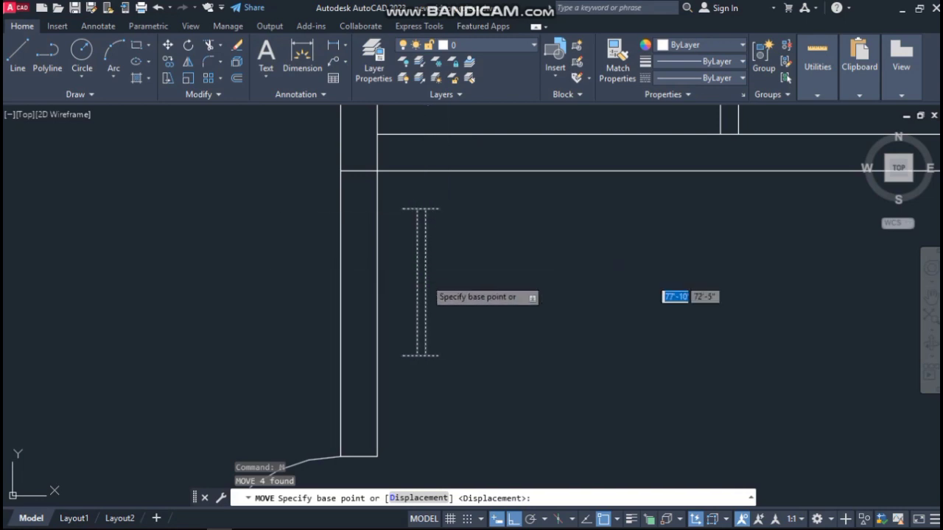
{"action": "left_click", "coordinate": [425, 281]}
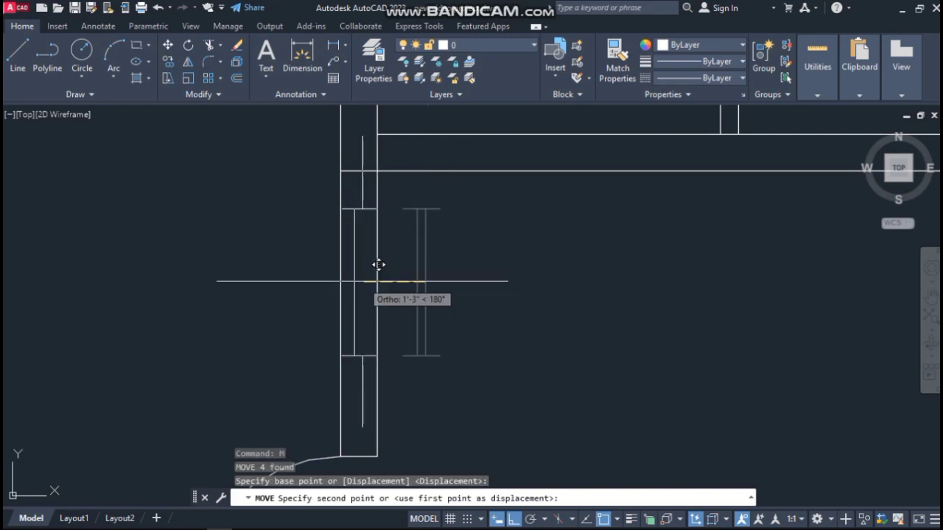
{"action": "left_click", "coordinate": [365, 279]}
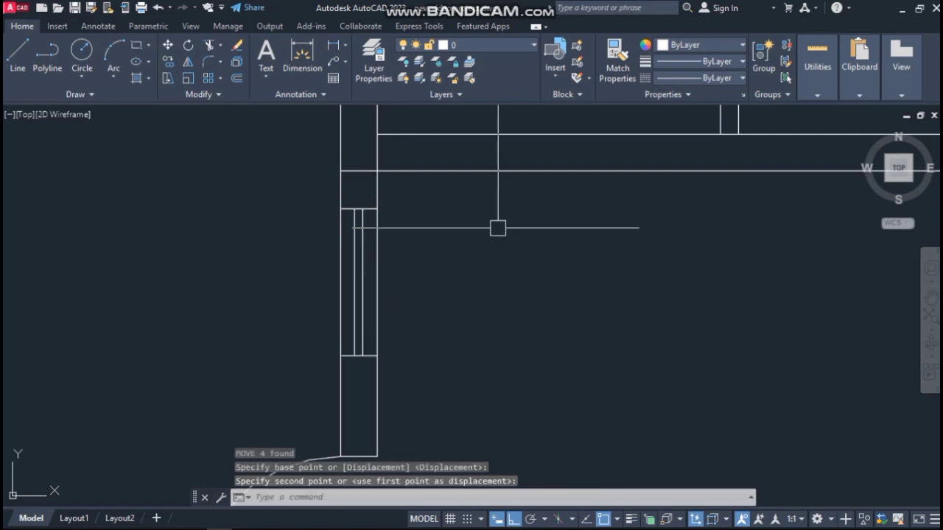
{"action": "scroll", "coordinate": [381, 155], "scroll_direction": "down", "scroll_amount": 1}
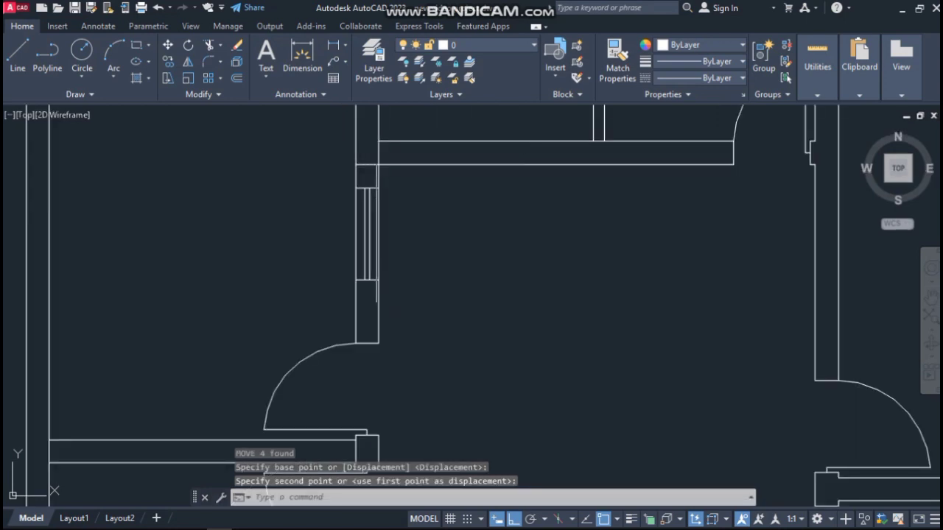
Trim the line segment crossing the upper-left room's right wall at its junction with the bathroom wall
{"action": "scroll", "coordinate": [399, 160], "scroll_direction": "up", "scroll_amount": 4}
{"action": "type", "text": "tr"}
{"action": "key", "text": "Return"}
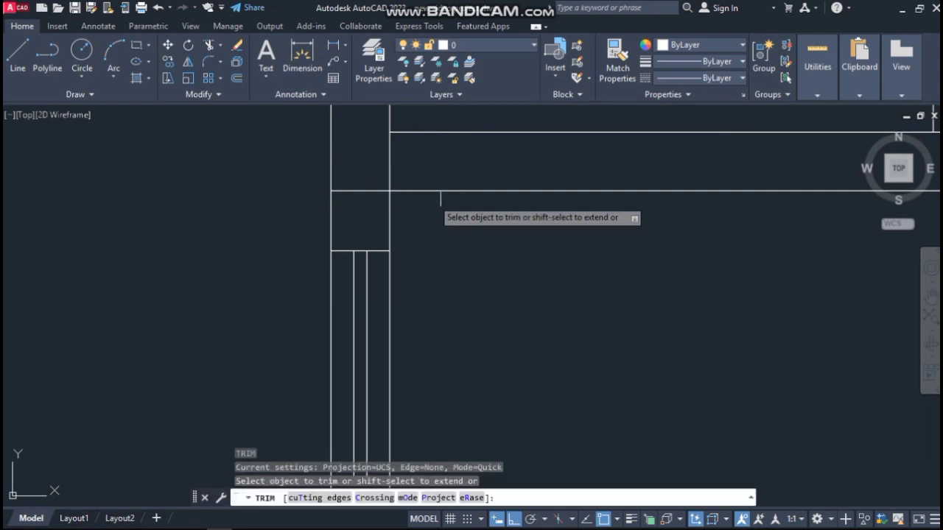
{"action": "left_click", "coordinate": [358, 189]}
{"action": "scroll", "coordinate": [362, 181], "scroll_direction": "down", "scroll_amount": 5}
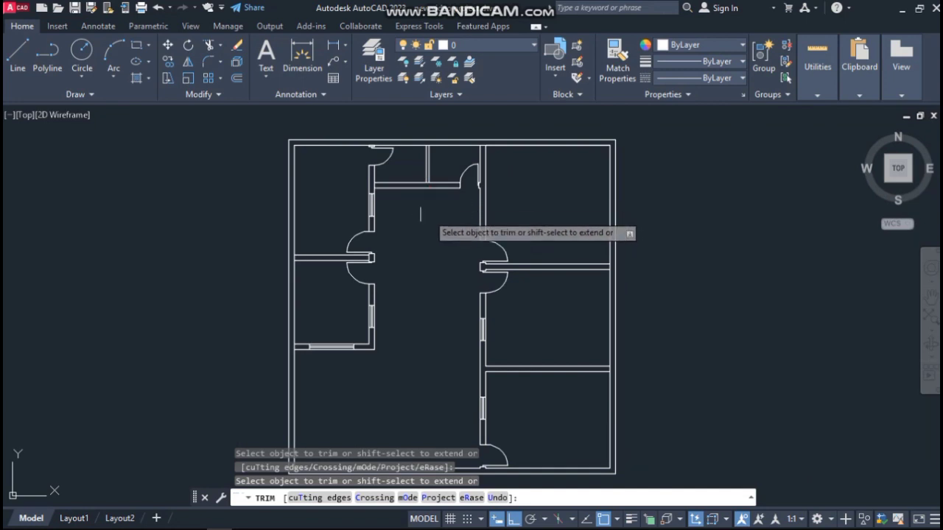
{"action": "key", "text": "Escape"}
Copy the four window lines from the upper-left room's right wall 15'-0" horizontally into the upper-right room's left wall
{"action": "scroll", "coordinate": [370, 193], "scroll_direction": "up", "scroll_amount": 4}
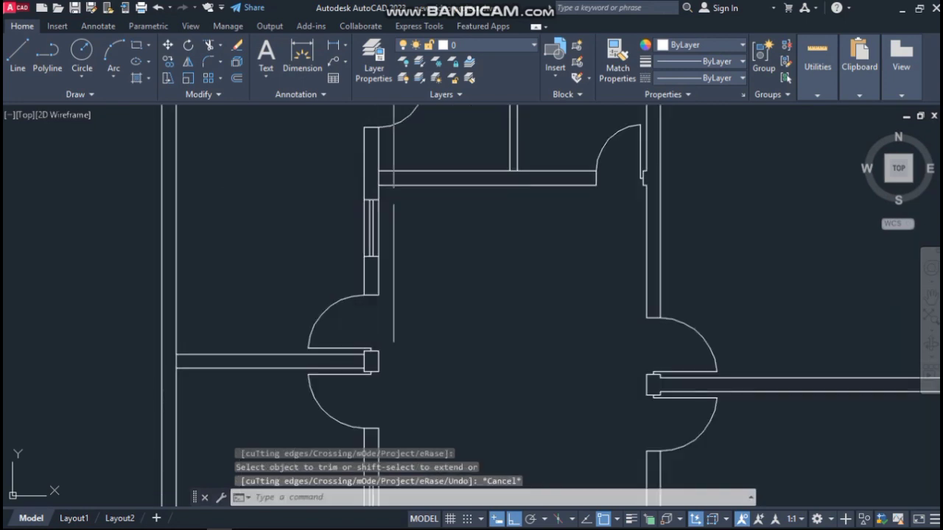
{"action": "scroll", "coordinate": [333, 169], "scroll_direction": "down", "scroll_amount": 2}
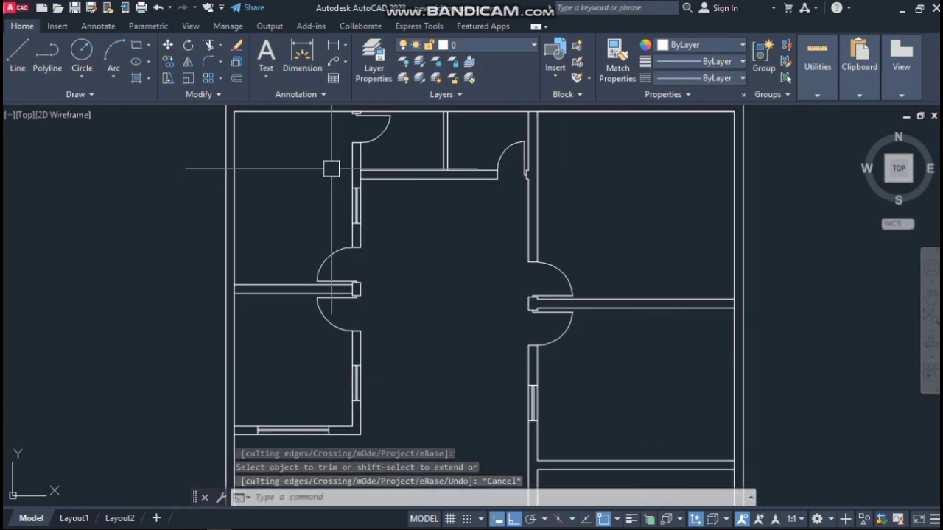
{"action": "scroll", "coordinate": [360, 196], "scroll_direction": "up", "scroll_amount": 5}
{"action": "scroll", "coordinate": [362, 199], "scroll_direction": "down", "scroll_amount": 2}
{"action": "left_click", "coordinate": [348, 154]}
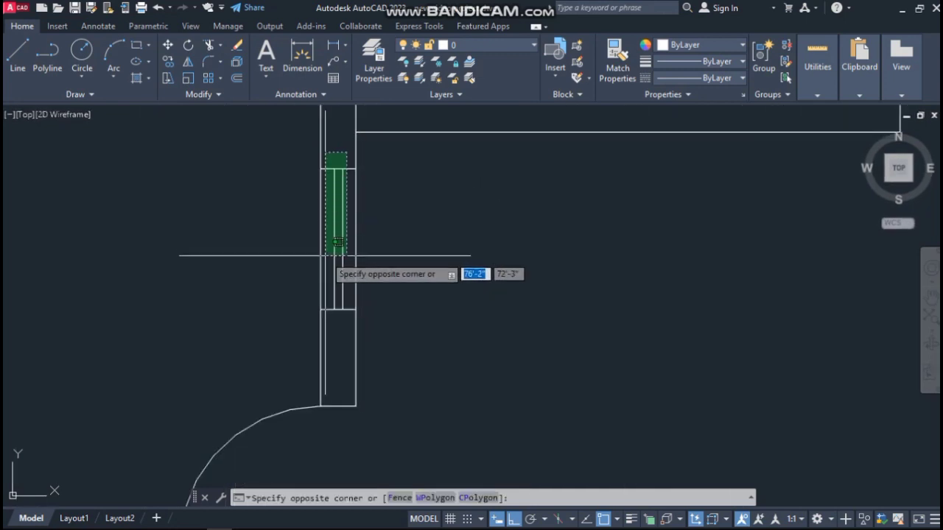
{"action": "left_click", "coordinate": [330, 325]}
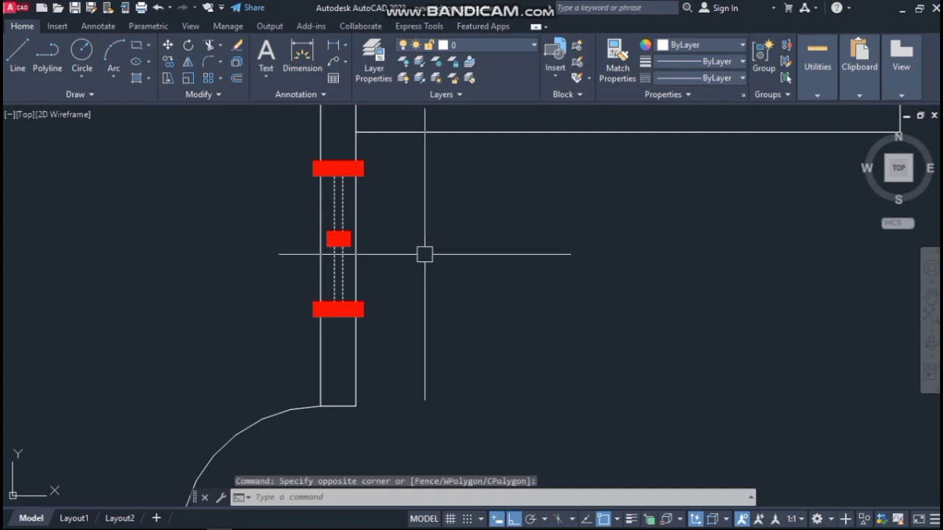
{"action": "type", "text": "co"}
{"action": "key", "text": "Return"}
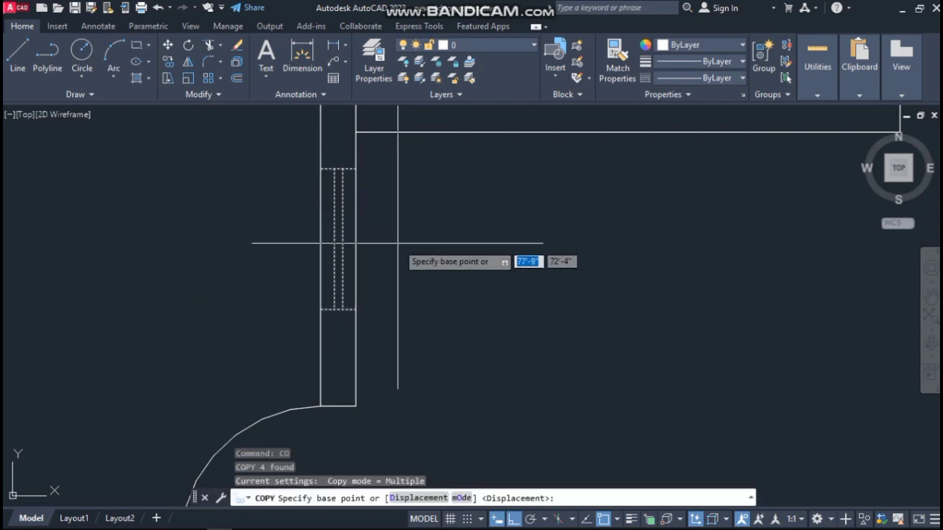
{"action": "left_click", "coordinate": [356, 240]}
{"action": "scroll", "coordinate": [380, 250], "scroll_direction": "down", "scroll_amount": 4}
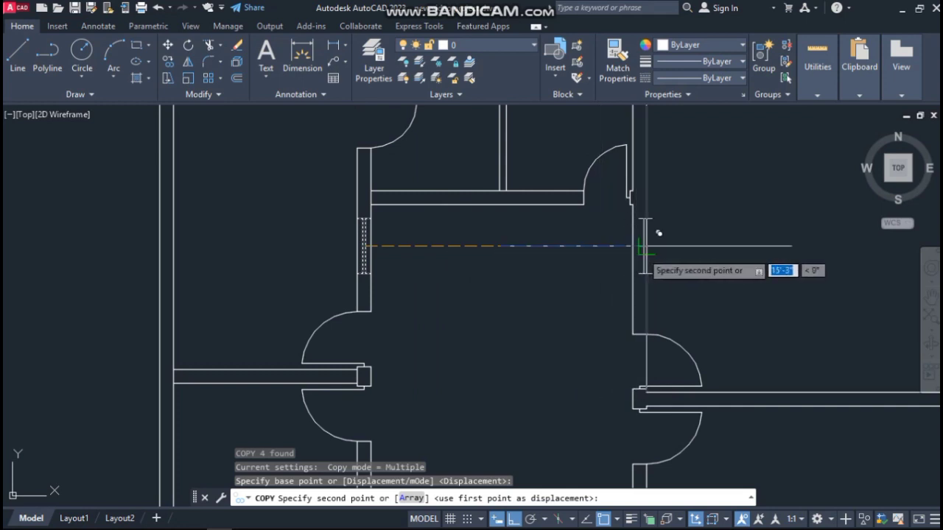
{"action": "scroll", "coordinate": [640, 250], "scroll_direction": "up", "scroll_amount": 4}
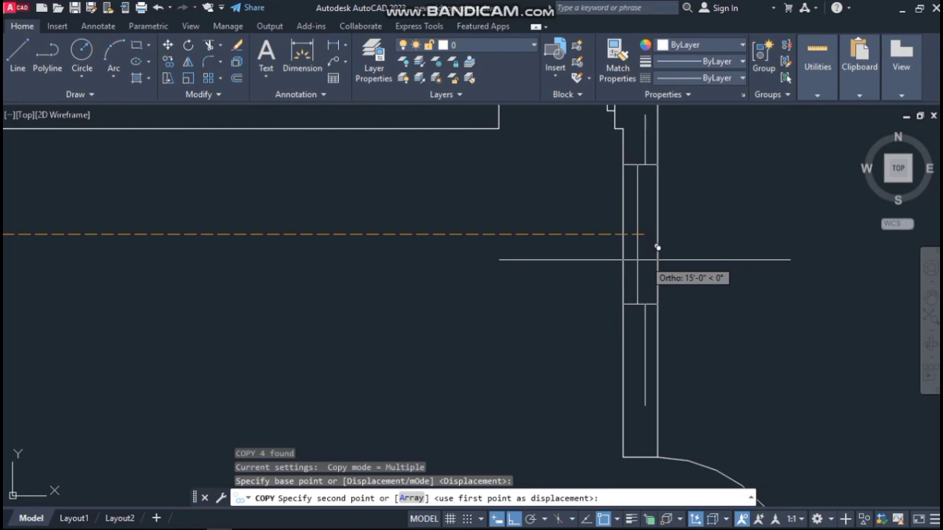
{"action": "left_click", "coordinate": [656, 248]}
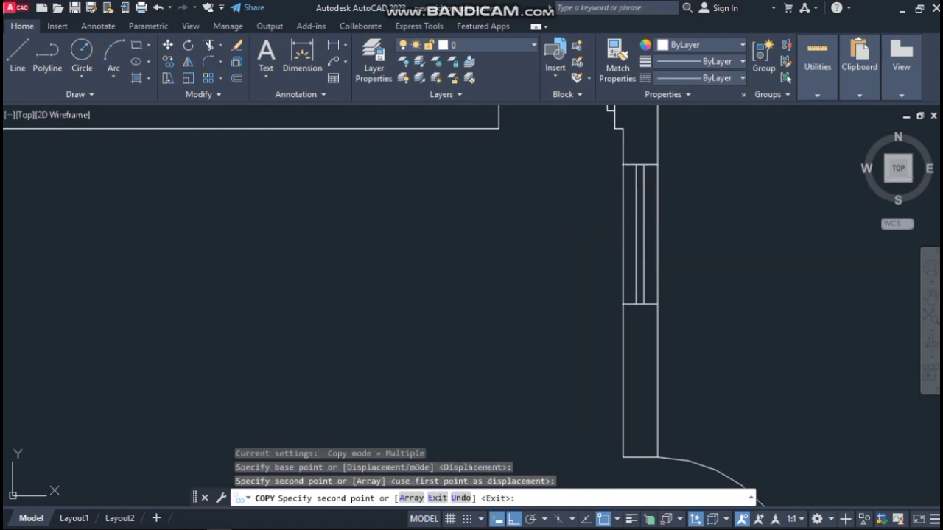
{"action": "key", "text": "Escape"}
Start a multiline text box in the empty area left of the floor plan
{"action": "scroll", "coordinate": [568, 159], "scroll_direction": "down", "scroll_amount": 1}
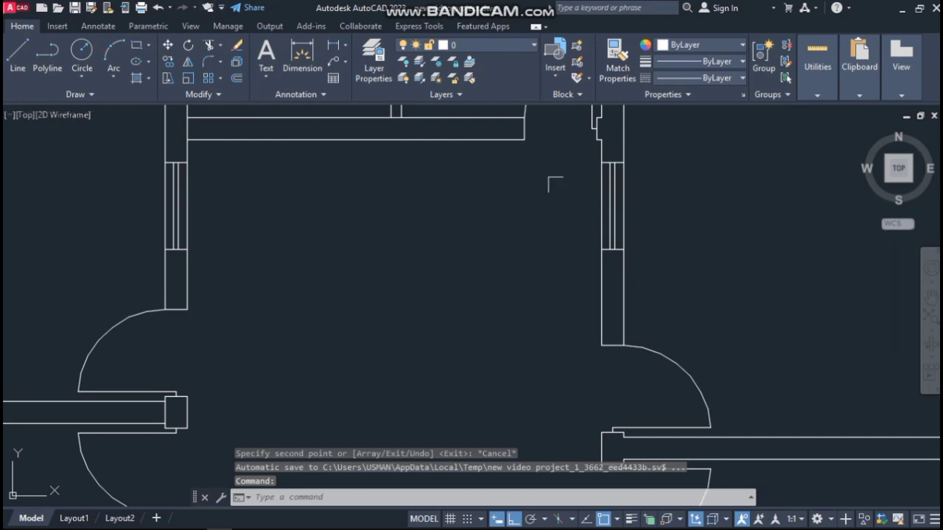
{"action": "scroll", "coordinate": [516, 185], "scroll_direction": "down", "scroll_amount": 4}
{"action": "scroll", "coordinate": [471, 209], "scroll_direction": "down", "scroll_amount": 2}
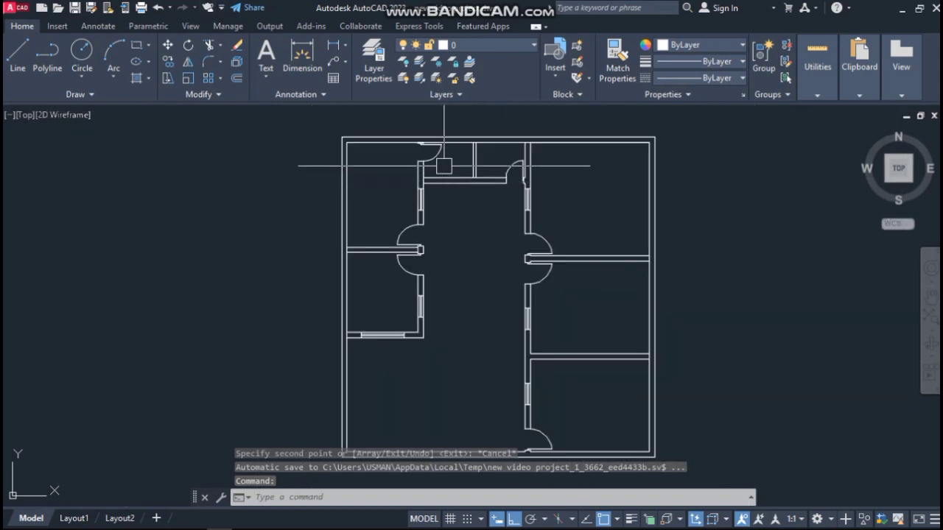
{"action": "scroll", "coordinate": [444, 166], "scroll_direction": "down", "scroll_amount": 2}
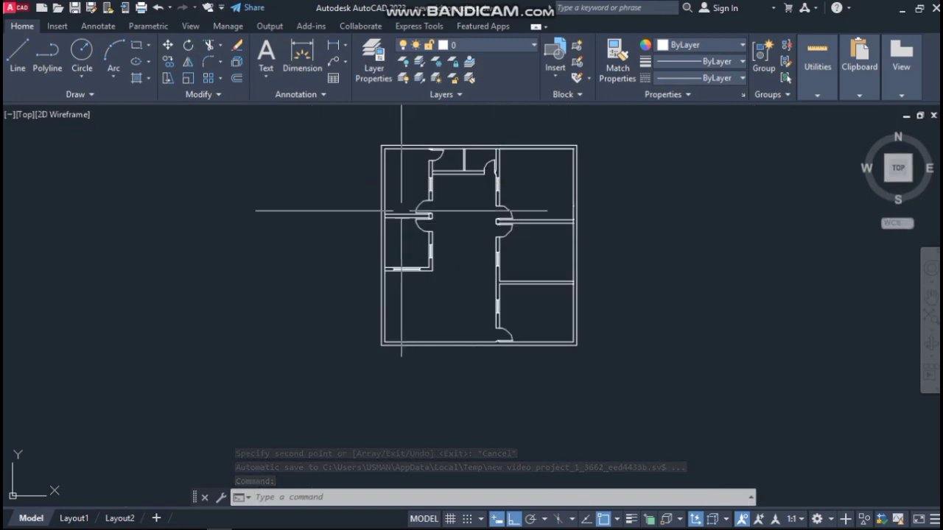
{"action": "scroll", "coordinate": [412, 148], "scroll_direction": "up", "scroll_amount": 6}
{"action": "scroll", "coordinate": [412, 148], "scroll_direction": "down", "scroll_amount": 4}
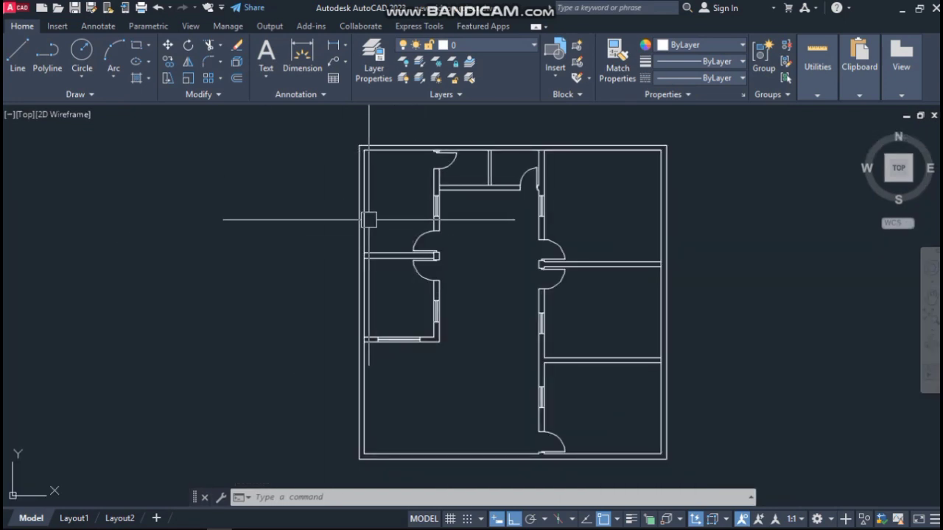
{"action": "key", "text": "Return"}
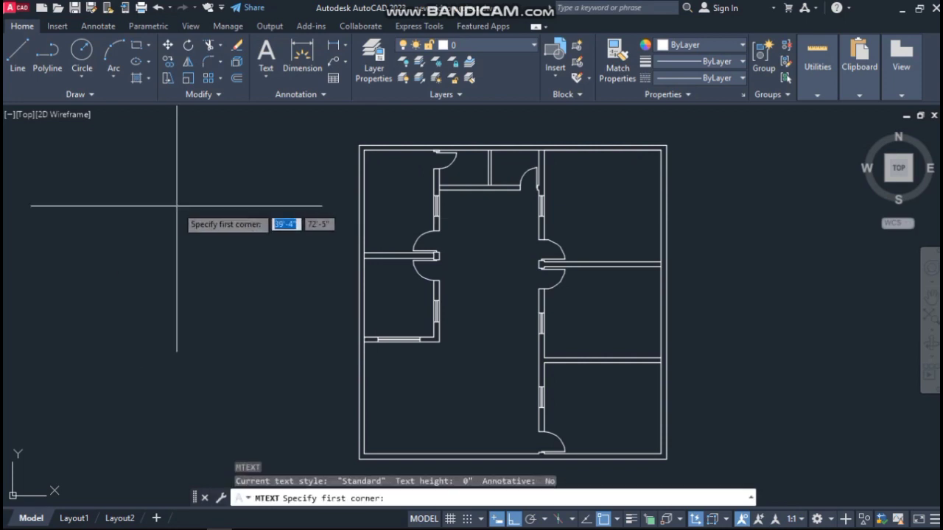
{"action": "left_click", "coordinate": [100, 157]}
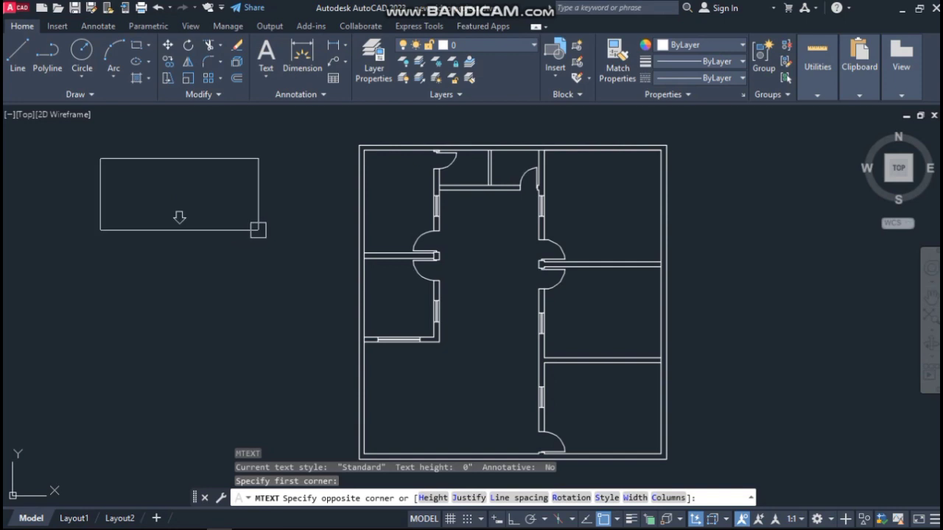
{"action": "left_click", "coordinate": [257, 230]}
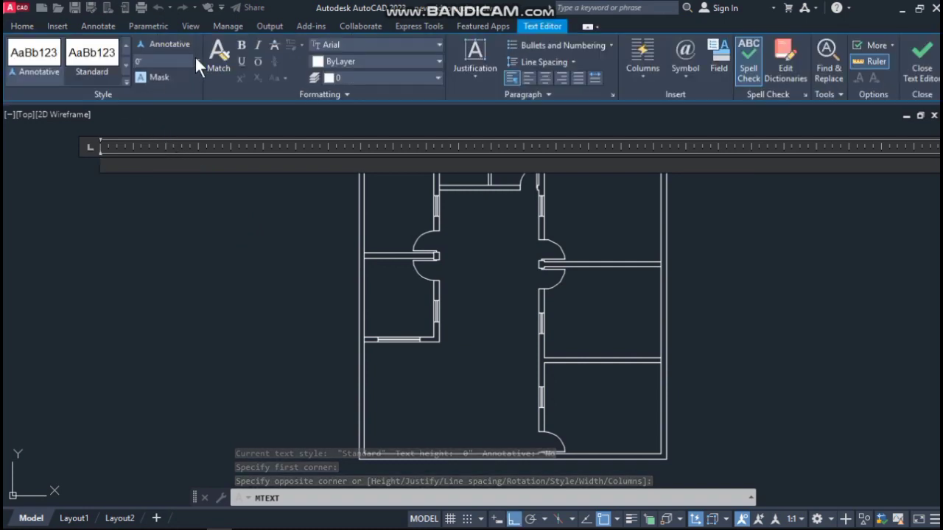
Set the height of the multiline text to 9 inches
{"action": "left_click", "coordinate": [196, 61]}
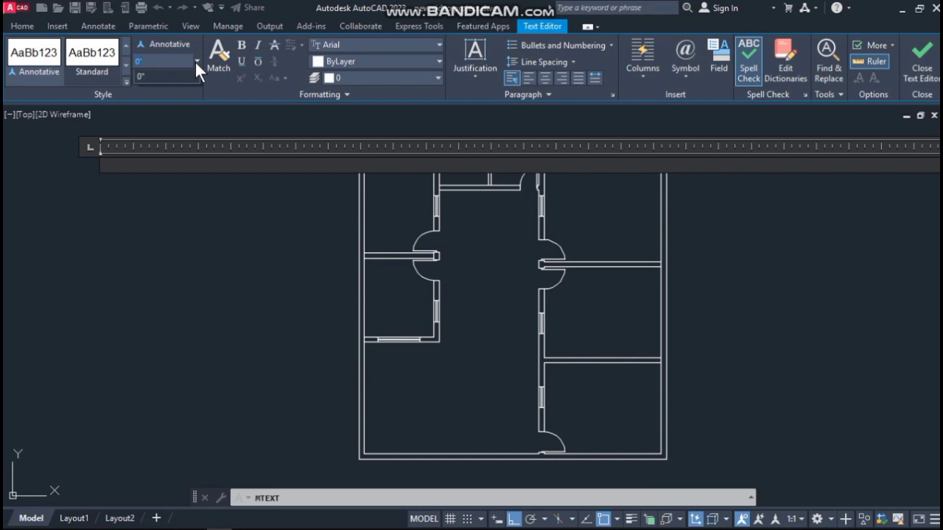
{"action": "type", "text": "9"}
{"action": "key", "text": "Return"}
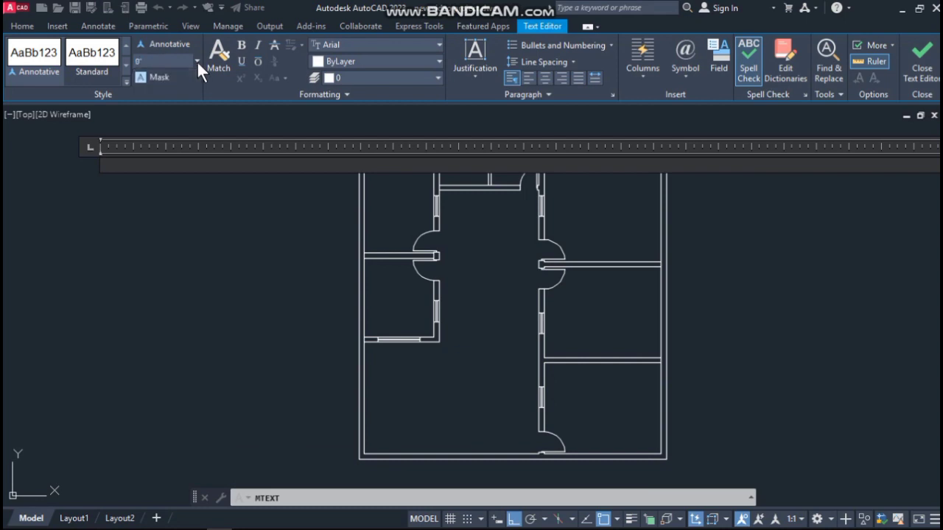
{"action": "left_click", "coordinate": [177, 60]}
{"action": "key", "text": "Return"}
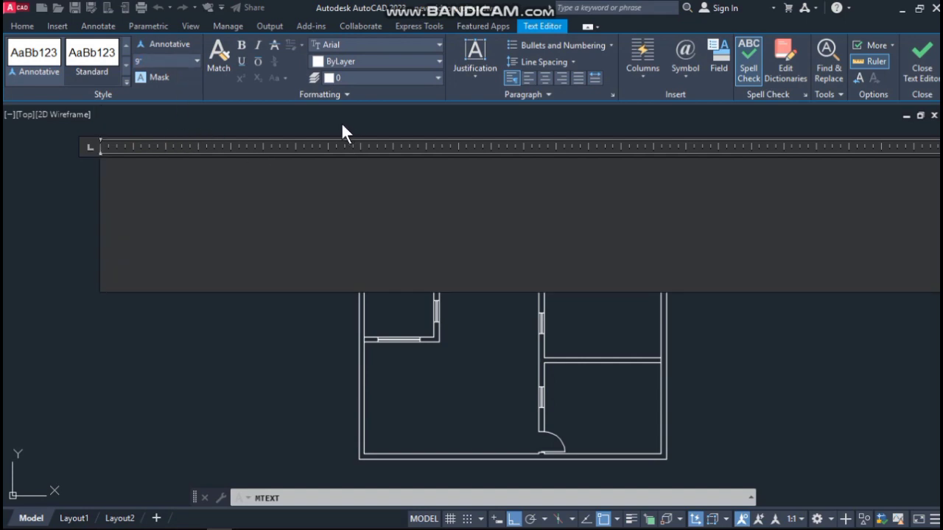
Enter BEDROOM as the label text and finish editing it
{"action": "type", "text": "BEDR"}
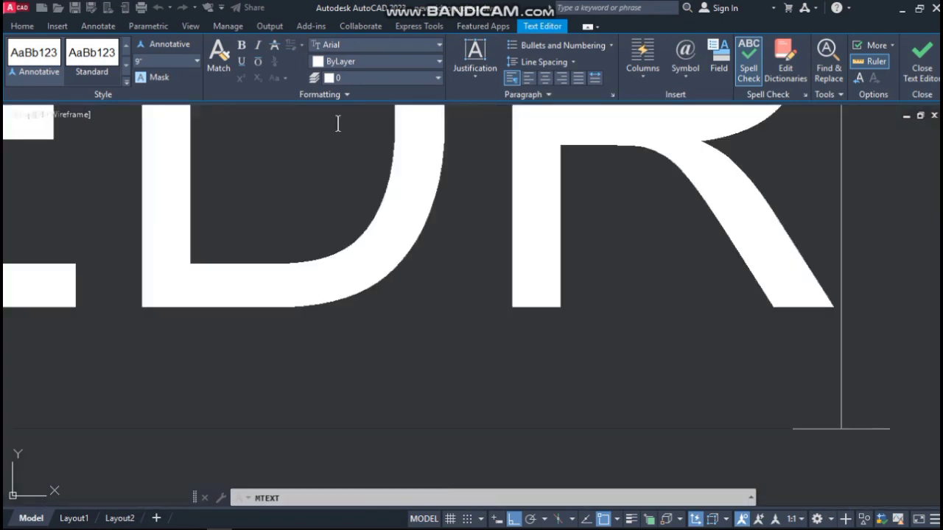
{"action": "type", "text": "OOM"}
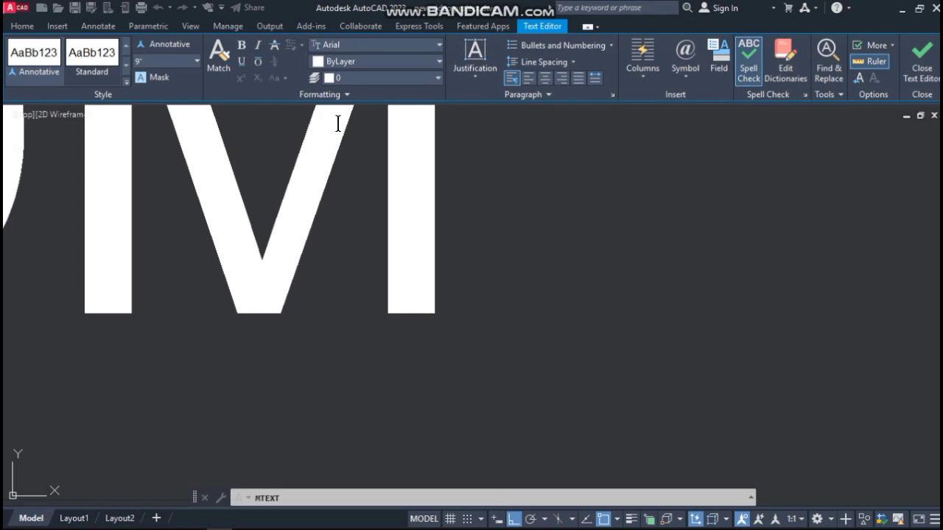
{"action": "scroll", "coordinate": [562, 203], "scroll_direction": "down", "scroll_amount": 4}
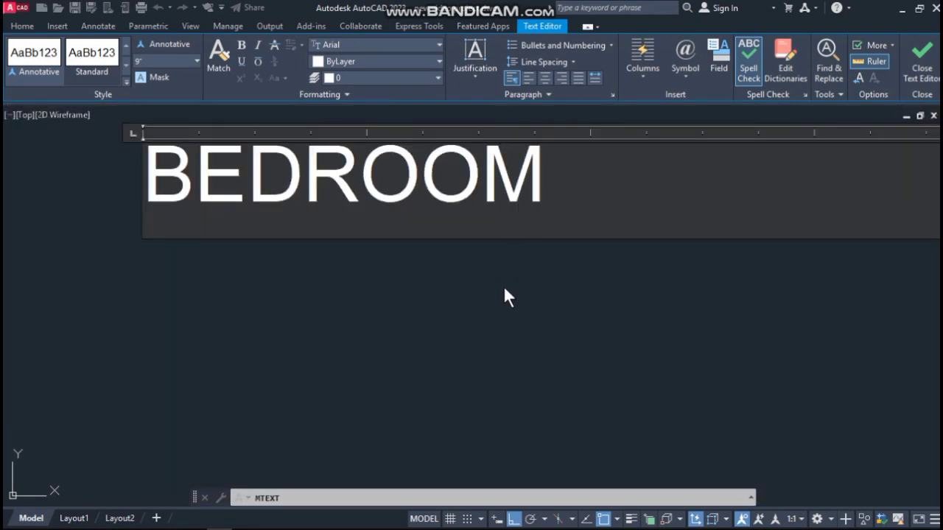
{"action": "left_click", "coordinate": [519, 325]}
{"action": "scroll", "coordinate": [477, 305], "scroll_direction": "down", "scroll_amount": 1}
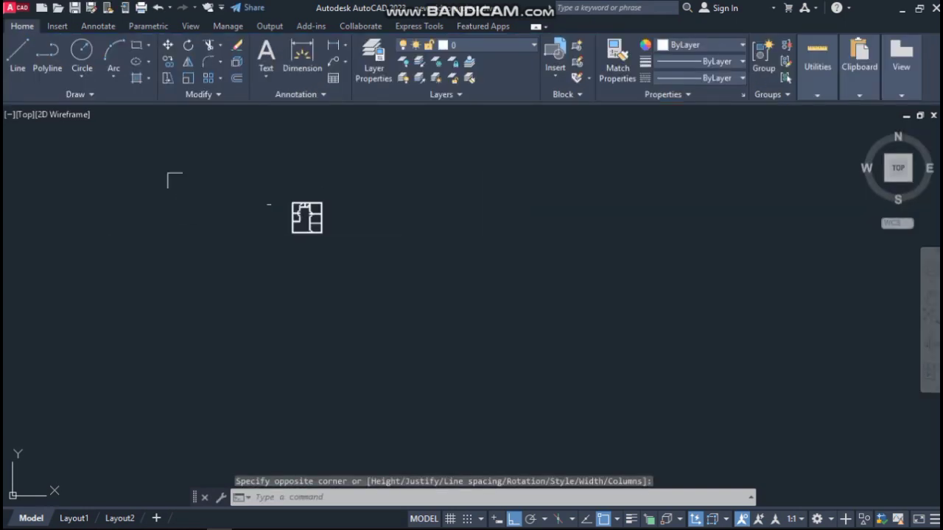
{"action": "scroll", "coordinate": [250, 203], "scroll_direction": "up", "scroll_amount": 5}
{"action": "scroll", "coordinate": [272, 193], "scroll_direction": "down", "scroll_amount": 1}
{"action": "scroll", "coordinate": [200, 232], "scroll_direction": "up", "scroll_amount": 1}
{"action": "scroll", "coordinate": [201, 232], "scroll_direction": "up", "scroll_amount": 2}
{"action": "left_click", "coordinate": [270, 190]}
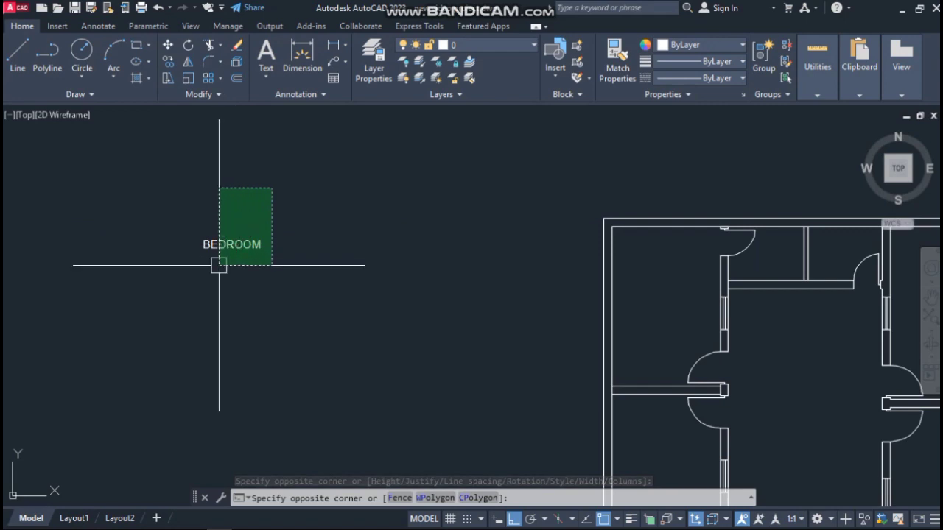
{"action": "left_click", "coordinate": [219, 254]}
{"action": "scroll", "coordinate": [249, 241], "scroll_direction": "down", "scroll_amount": 2}
{"action": "type", "text": "mm"}
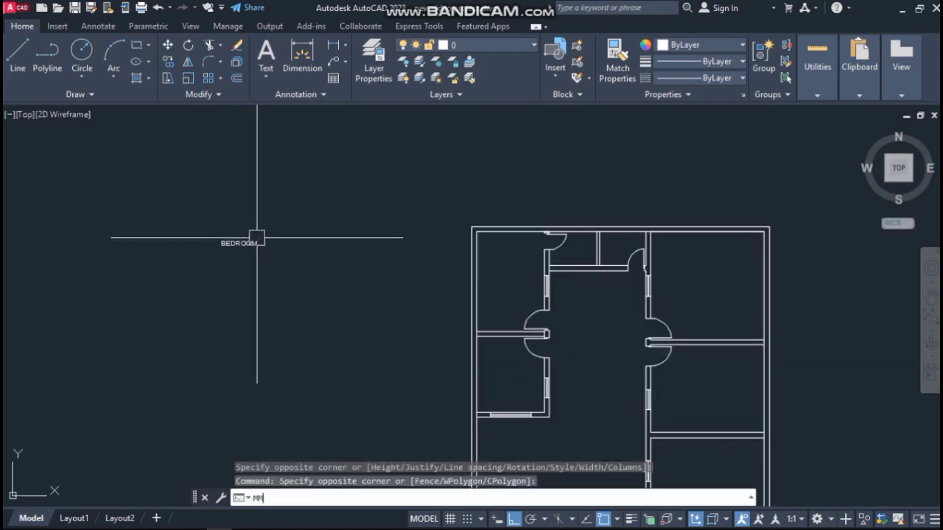
{"action": "key", "text": "Return"}
{"action": "left_click", "coordinate": [293, 200]}
{"action": "left_click", "coordinate": [244, 246]}
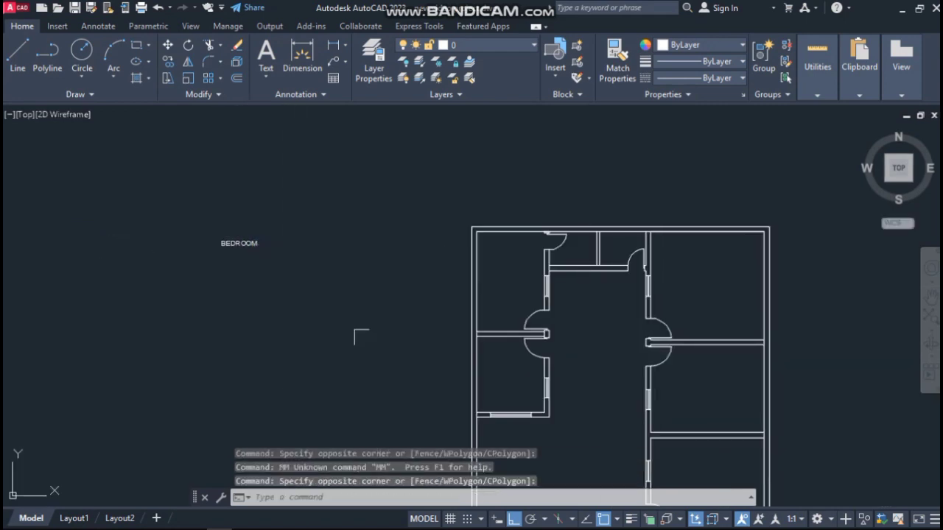
Turn on Dynamic Input for the drawing
{"action": "left_click", "coordinate": [498, 520]}
{"action": "left_click", "coordinate": [307, 199]}
{"action": "left_click", "coordinate": [227, 277]}
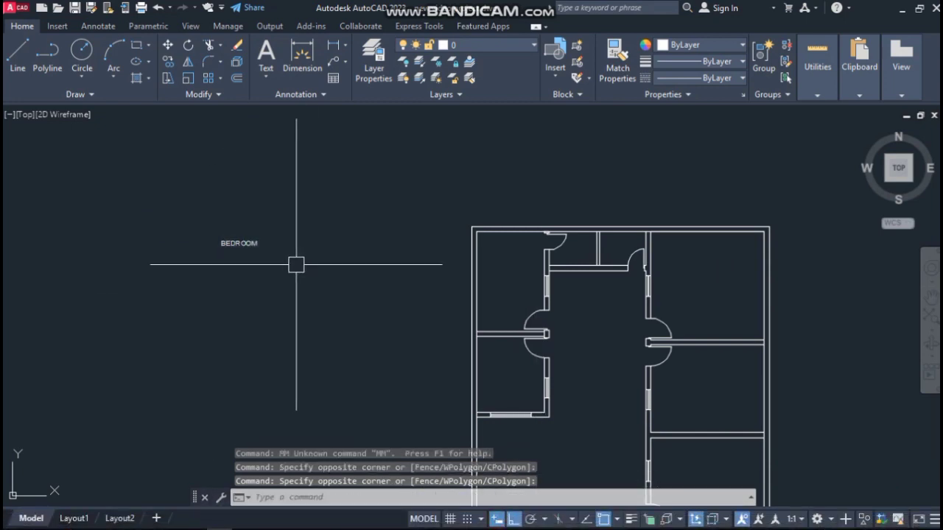
{"action": "type", "text": "m"}
{"action": "key", "text": "Return"}
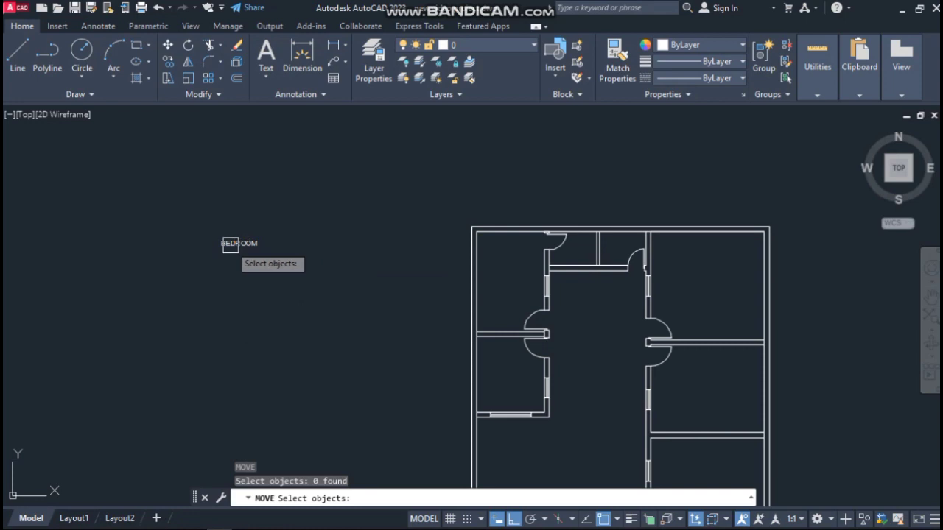
{"action": "scroll", "coordinate": [230, 245], "scroll_direction": "up", "scroll_amount": 8}
{"action": "double_click", "coordinate": [260, 241]}
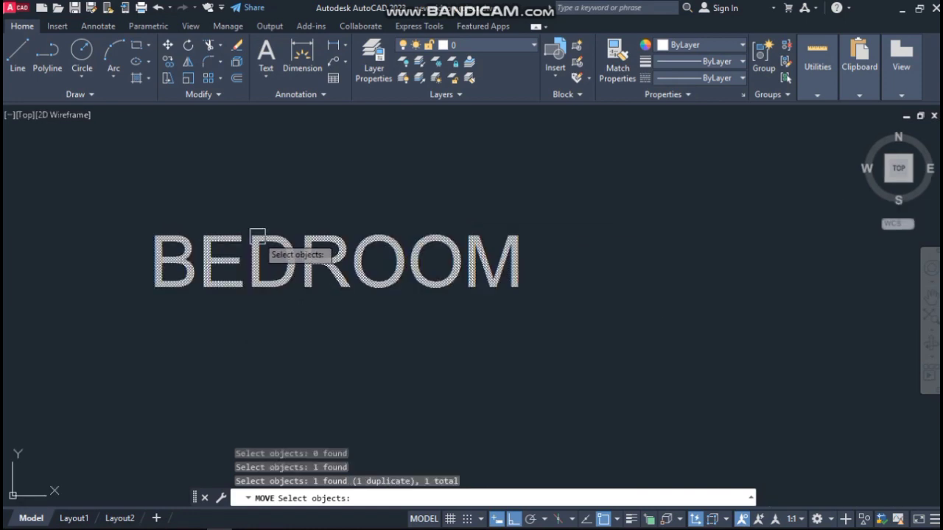
{"action": "left_click", "coordinate": [256, 232]}
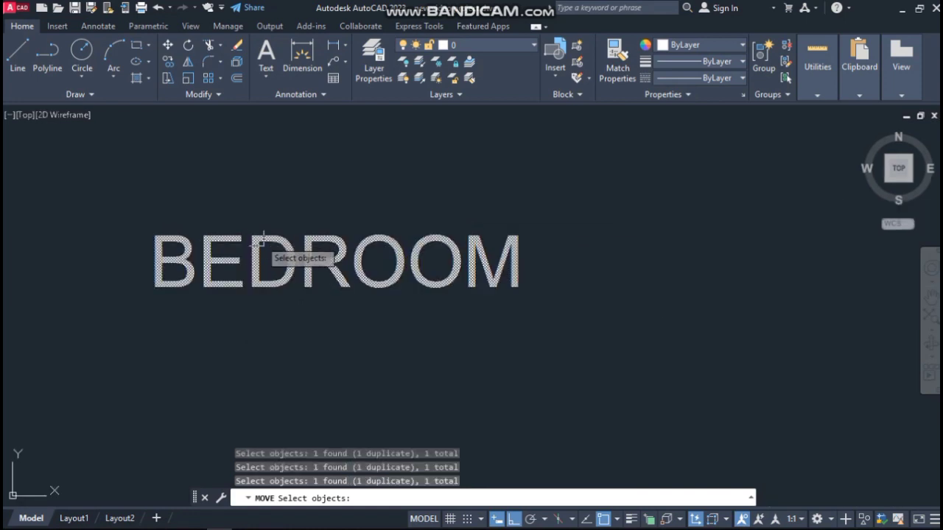
{"action": "key", "text": "Escape"}
{"action": "key", "text": "Escape"}
{"action": "key", "text": "Escape"}
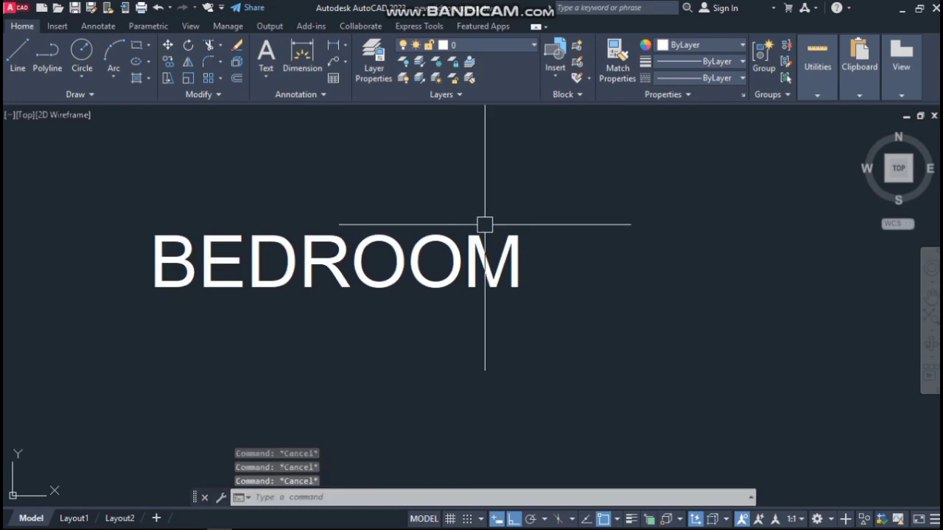
Move the BEDROOM label horizontally into the upper-left room of the floor plan
{"action": "left_click", "coordinate": [482, 248]}
{"action": "left_click", "coordinate": [377, 316]}
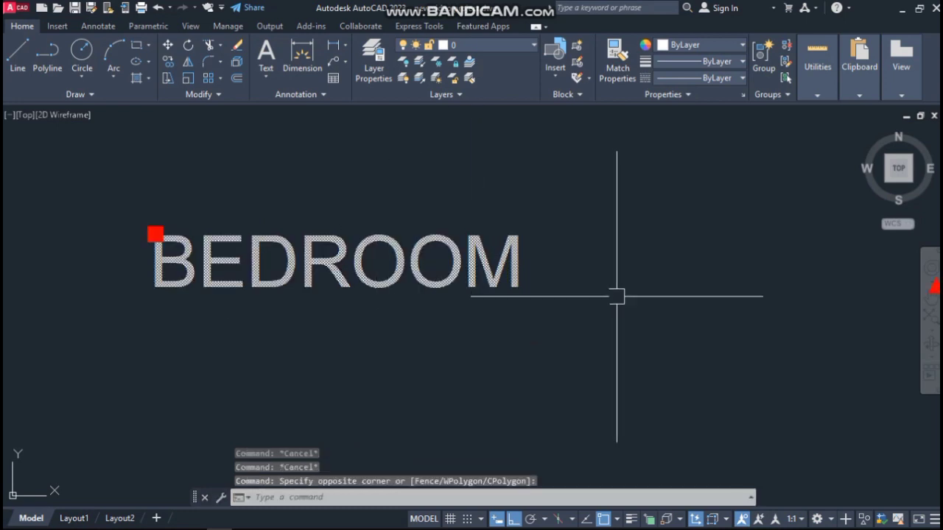
{"action": "type", "text": "m"}
{"action": "key", "text": "Return"}
{"action": "left_click", "coordinate": [556, 237]}
{"action": "scroll", "coordinate": [265, 232], "scroll_direction": "down", "scroll_amount": 5}
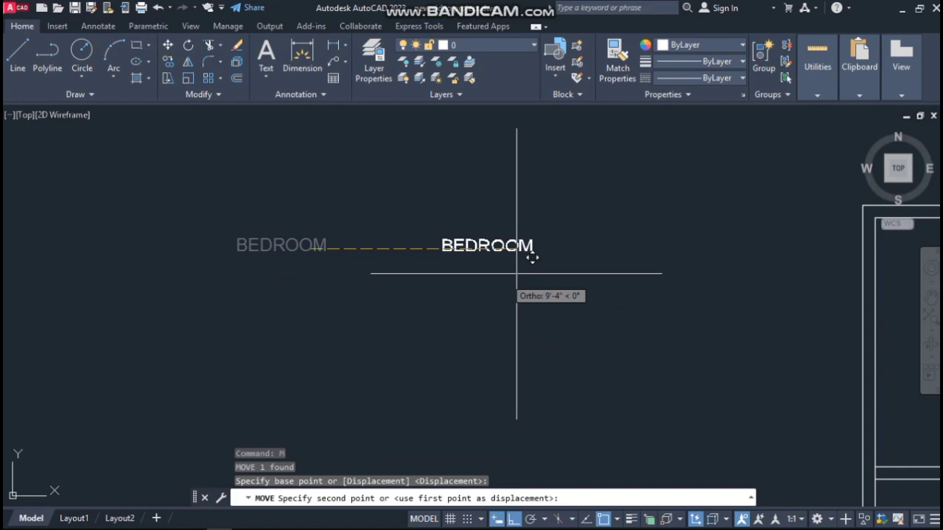
{"action": "scroll", "coordinate": [381, 259], "scroll_direction": "down", "scroll_amount": 5}
{"action": "scroll", "coordinate": [612, 261], "scroll_direction": "up", "scroll_amount": 5}
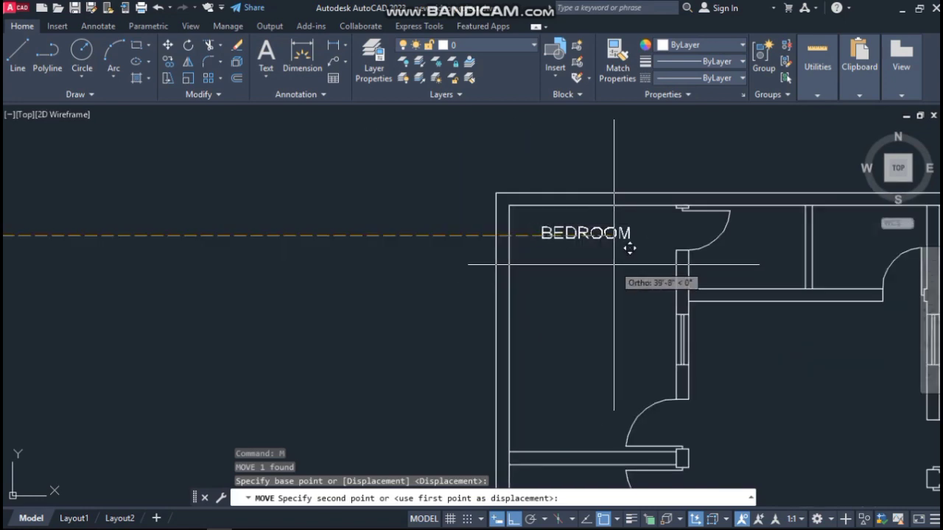
{"action": "key", "text": "Escape"}
{"action": "key", "text": "Escape"}
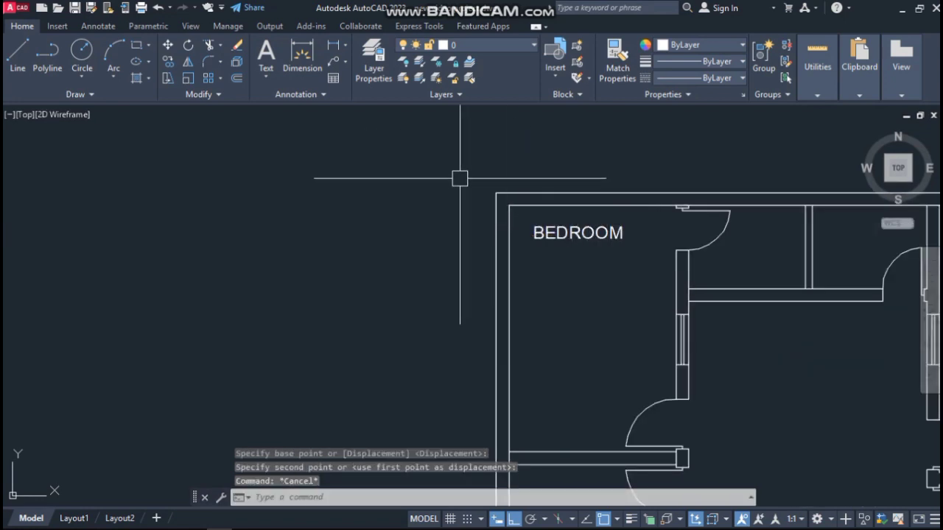
Copy the BEDROOM label into the room directly below the upper-left bedroom, with Ortho switched off
{"action": "scroll", "coordinate": [409, 142], "scroll_direction": "down", "scroll_amount": 4}
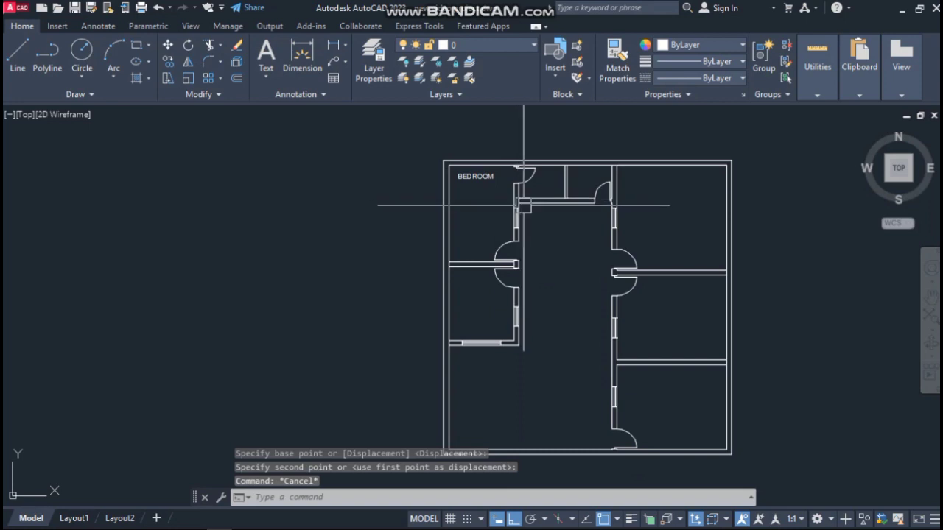
{"action": "type", "text": "o"}
{"action": "key", "text": "Return"}
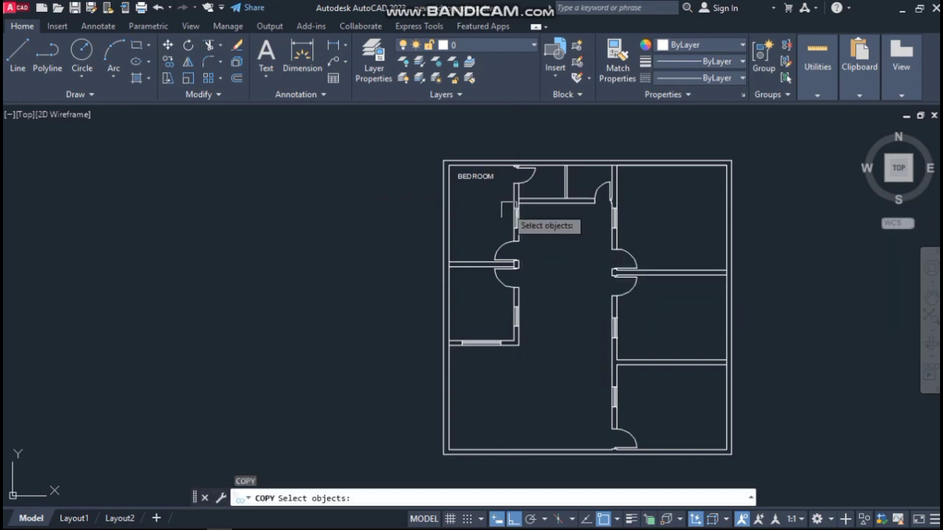
{"action": "left_click", "coordinate": [475, 181]}
{"action": "key", "text": "Return"}
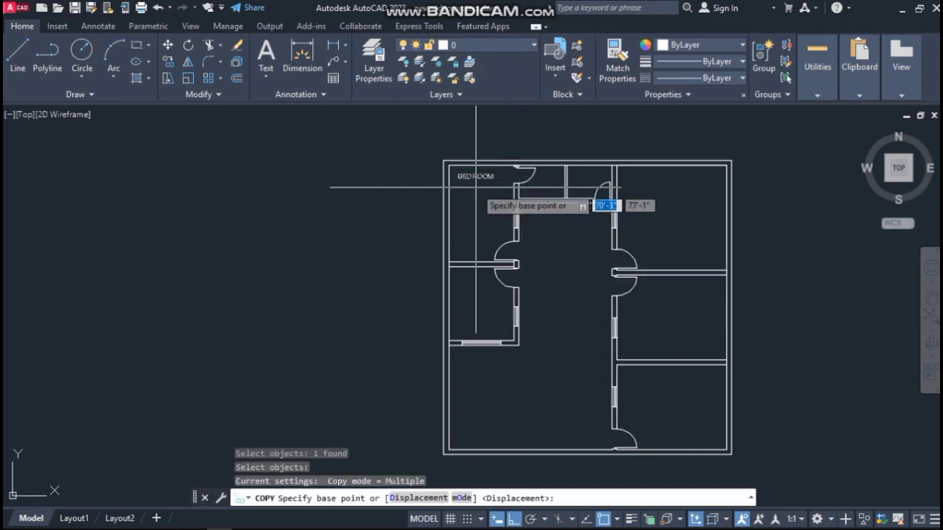
{"action": "left_click", "coordinate": [475, 181]}
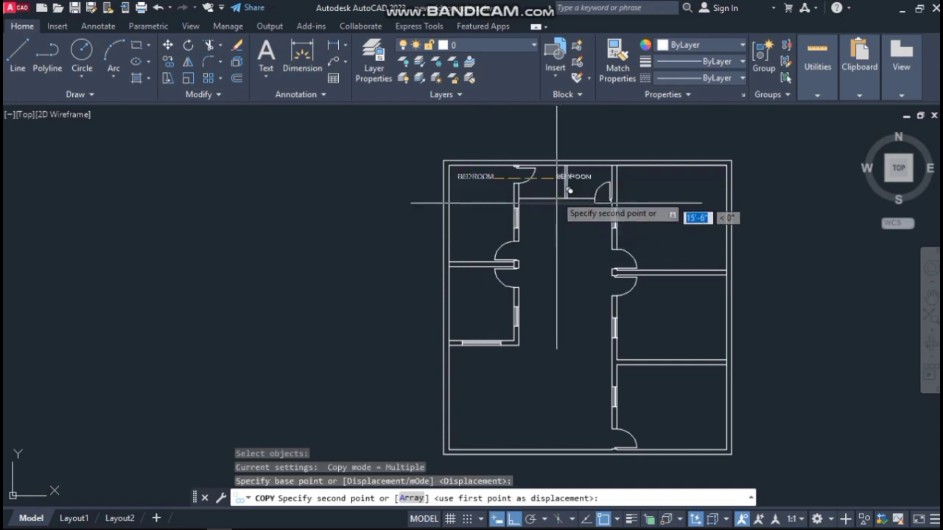
{"action": "left_click", "coordinate": [513, 518]}
{"action": "scroll", "coordinate": [506, 304], "scroll_direction": "up", "scroll_amount": 3}
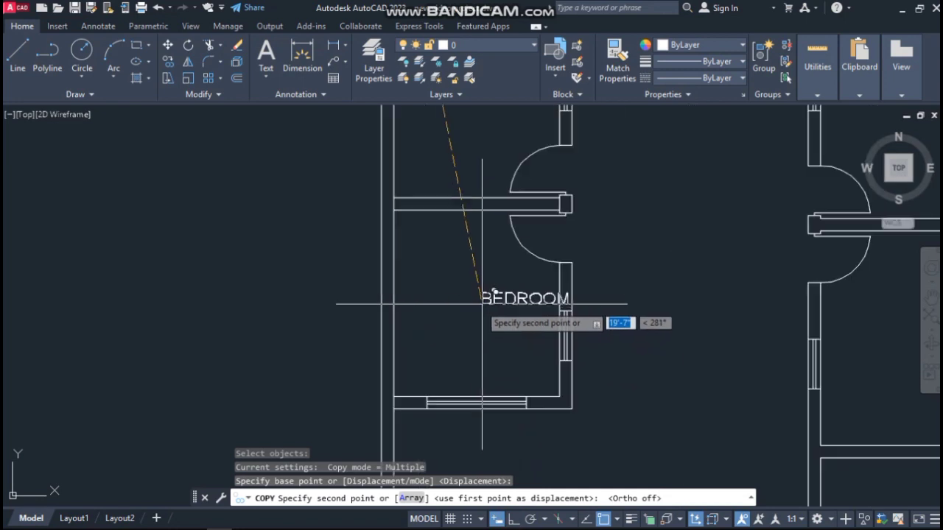
{"action": "left_click", "coordinate": [427, 302]}
Place further copies of the BEDROOM label in the central hall and in the two small rooms along the upper wall
{"action": "scroll", "coordinate": [427, 306], "scroll_direction": "down", "scroll_amount": 3}
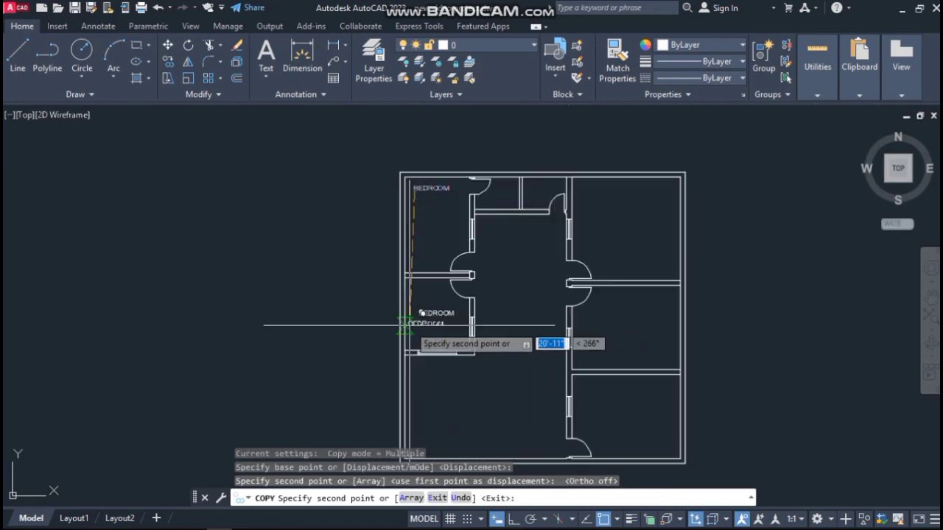
{"action": "left_click", "coordinate": [506, 304]}
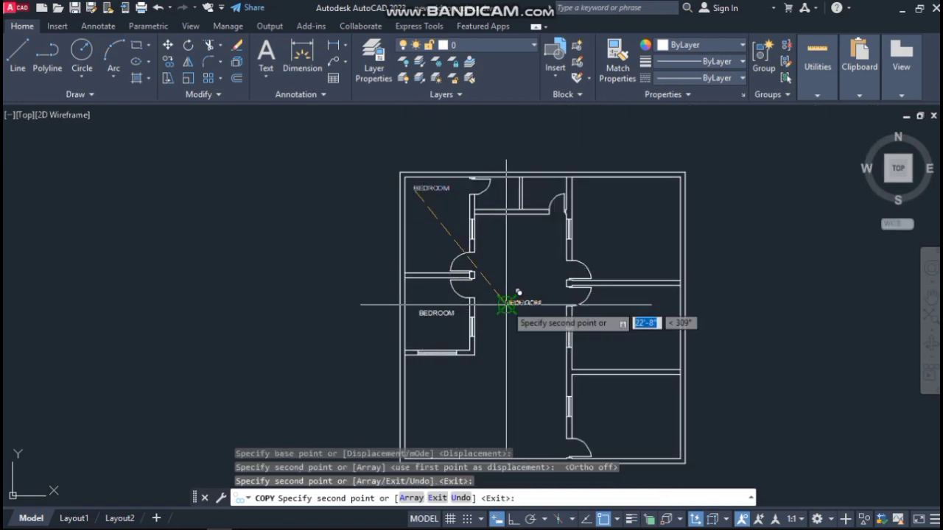
{"action": "scroll", "coordinate": [497, 188], "scroll_direction": "up", "scroll_amount": 5}
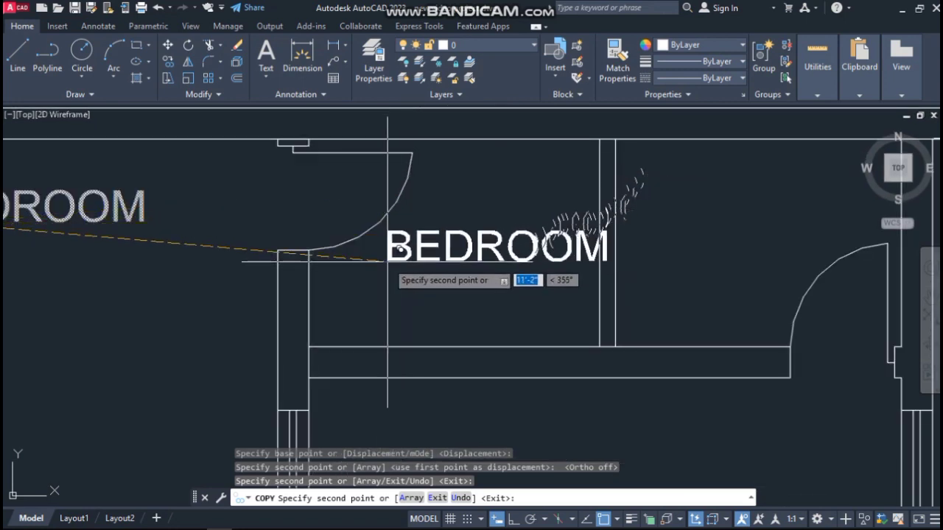
{"action": "left_click", "coordinate": [367, 271]}
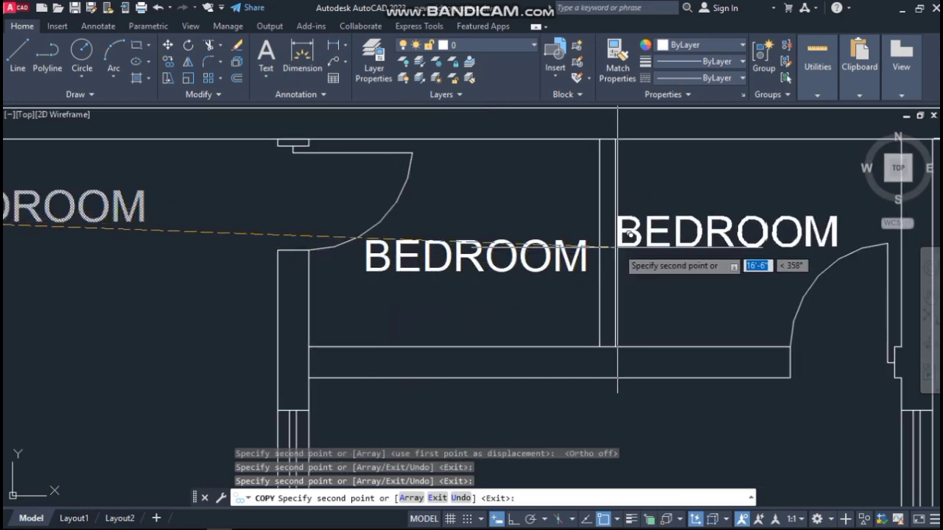
{"action": "left_click", "coordinate": [638, 248]}
Place copies of the BEDROOM label in the three right-hand rooms and the large lower-left area, and finish copying
{"action": "scroll", "coordinate": [492, 254], "scroll_direction": "down", "scroll_amount": 5}
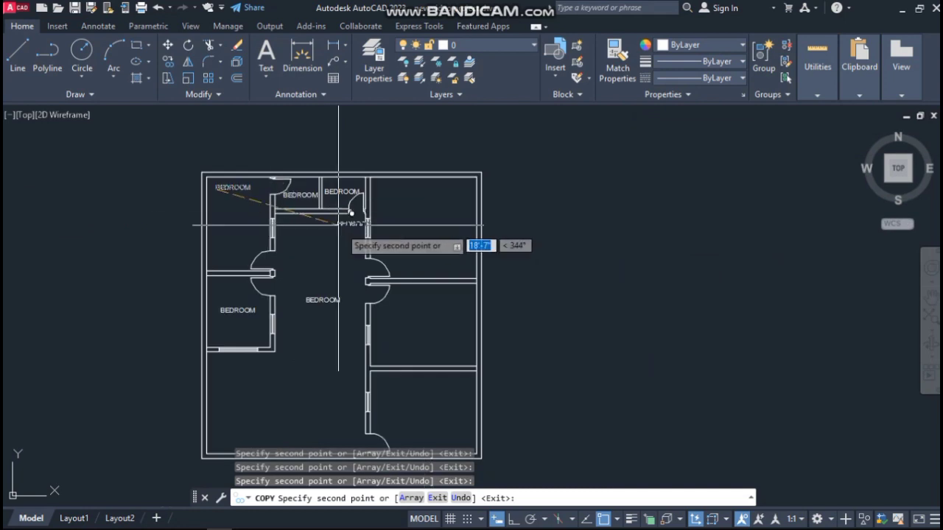
{"action": "scroll", "coordinate": [416, 213], "scroll_direction": "up", "scroll_amount": 6}
{"action": "scroll", "coordinate": [424, 181], "scroll_direction": "down", "scroll_amount": 4}
{"action": "scroll", "coordinate": [413, 190], "scroll_direction": "down", "scroll_amount": 2}
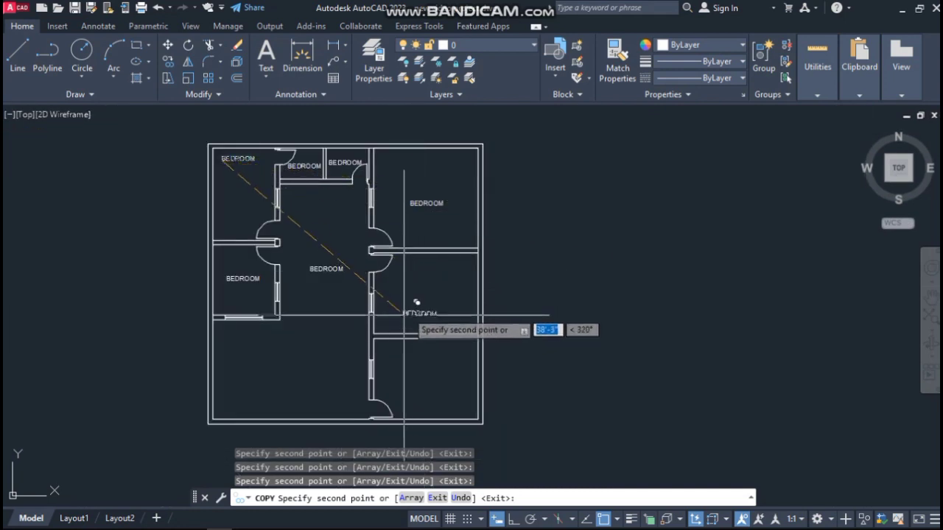
{"action": "left_click", "coordinate": [414, 382]}
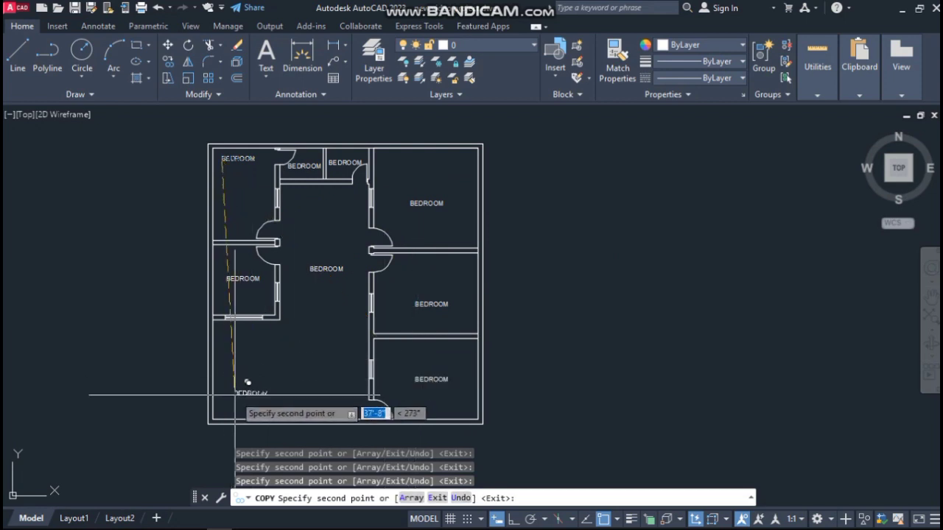
{"action": "left_click", "coordinate": [258, 385]}
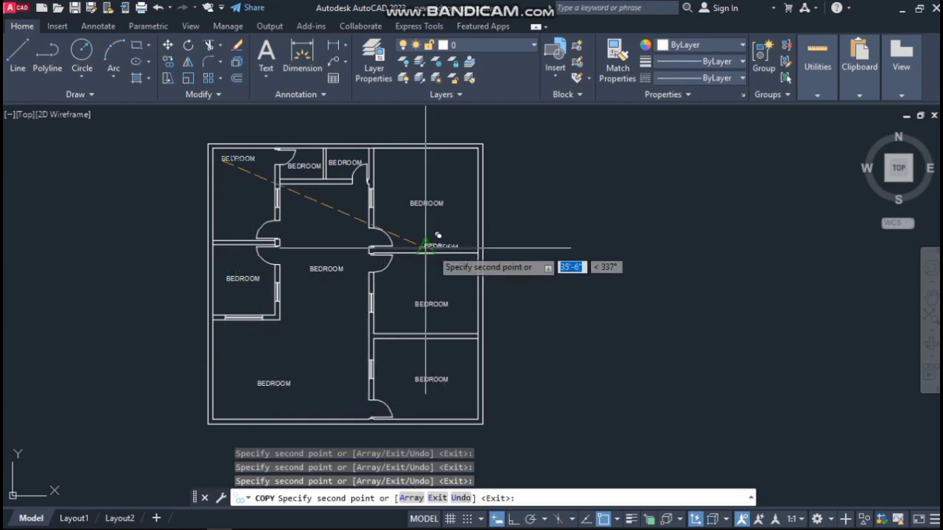
{"action": "key", "text": "Escape"}
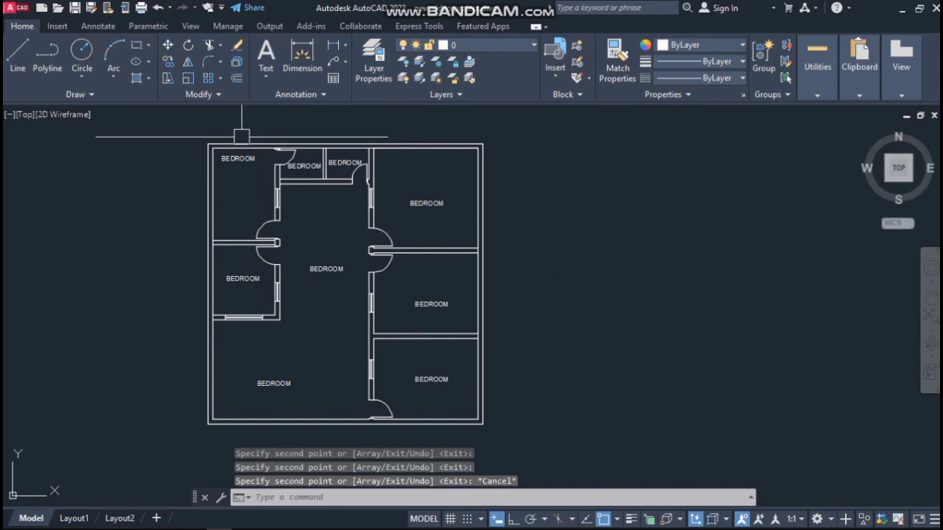
Look over the labelled rooms of the floor plan, mainly the upper-left bedroom
{"action": "scroll", "coordinate": [240, 144], "scroll_direction": "up", "scroll_amount": 4}
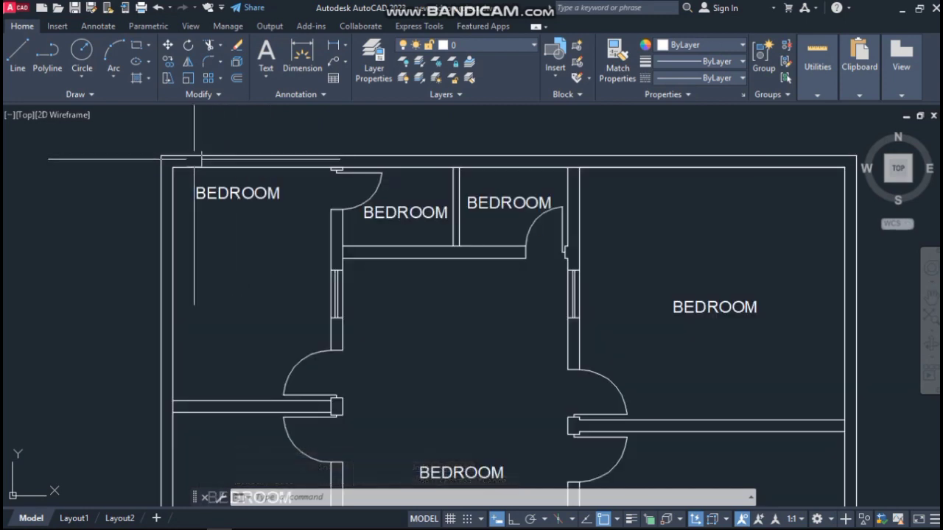
{"action": "scroll", "coordinate": [158, 163], "scroll_direction": "up", "scroll_amount": 2}
{"action": "scroll", "coordinate": [412, 147], "scroll_direction": "down", "scroll_amount": 4}
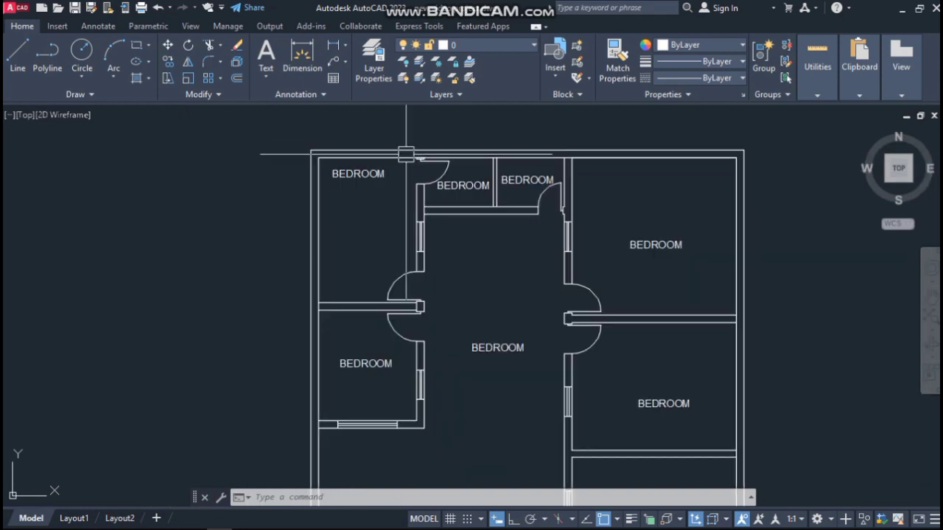
{"action": "scroll", "coordinate": [406, 155], "scroll_direction": "up", "scroll_amount": 3}
{"action": "scroll", "coordinate": [387, 151], "scroll_direction": "down", "scroll_amount": 2}
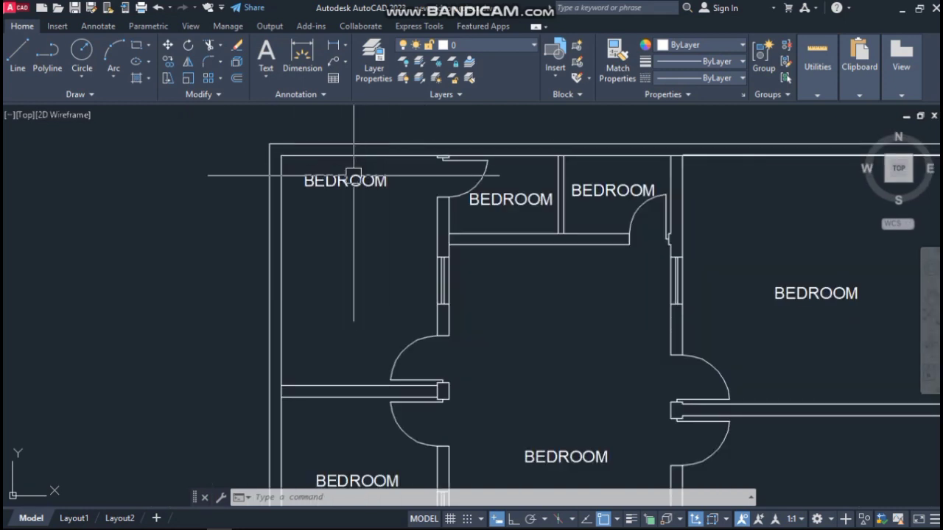
{"action": "scroll", "coordinate": [405, 134], "scroll_direction": "down", "scroll_amount": 4}
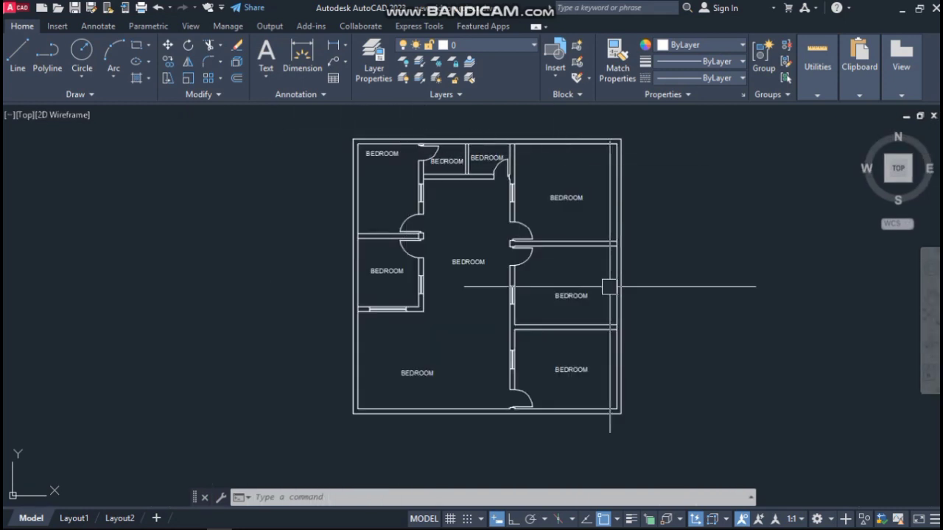
{"action": "scroll", "coordinate": [388, 145], "scroll_direction": "up", "scroll_amount": 4}
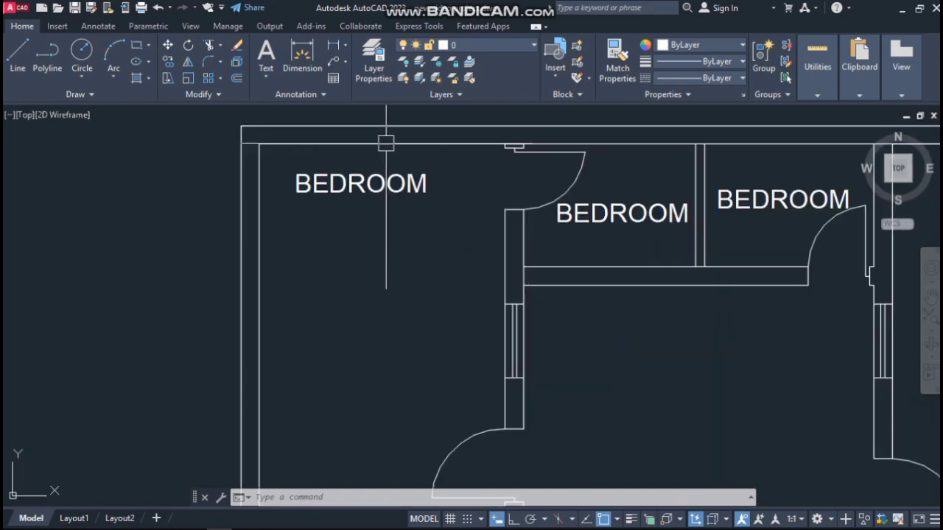
{"action": "scroll", "coordinate": [385, 158], "scroll_direction": "down", "scroll_amount": 2}
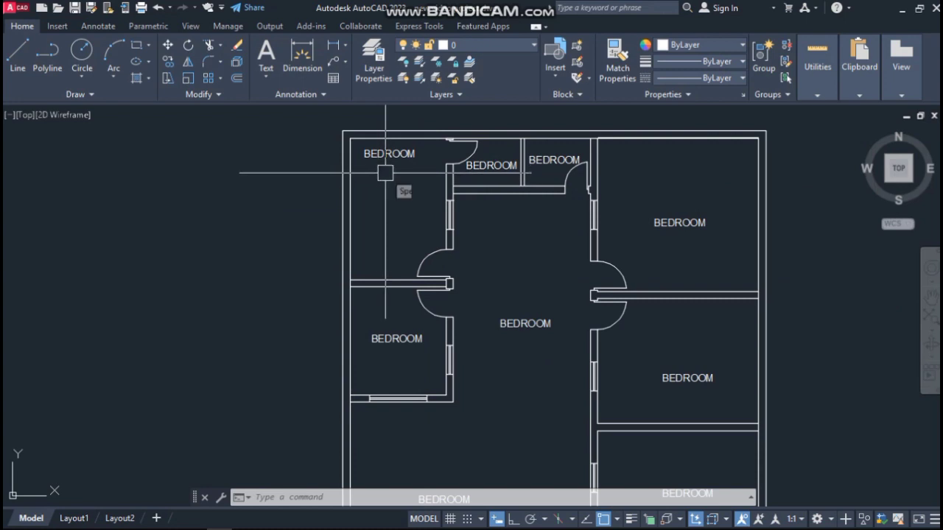
Add an aligned dimension across the width of the upper-left bedroom between its inner wall faces
{"action": "type", "text": "L"}
{"action": "key", "text": "Return"}
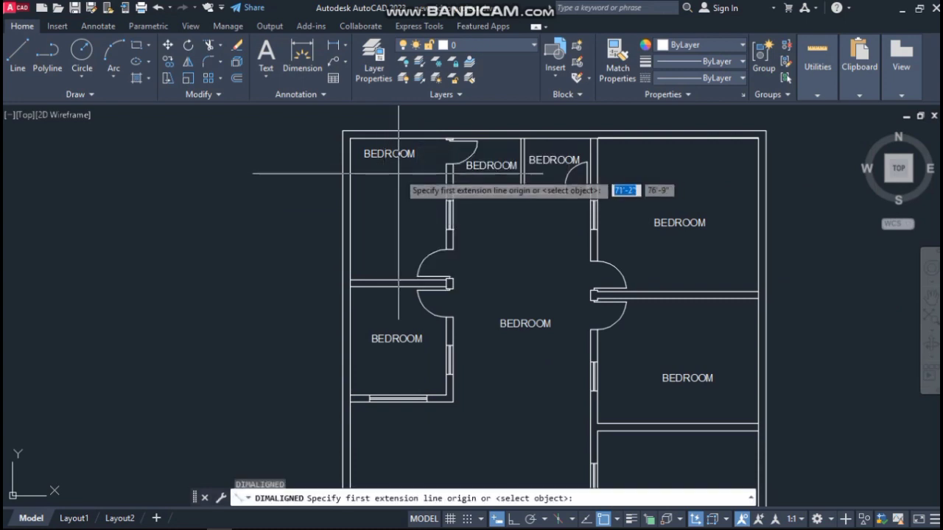
{"action": "scroll", "coordinate": [324, 229], "scroll_direction": "up", "scroll_amount": 4}
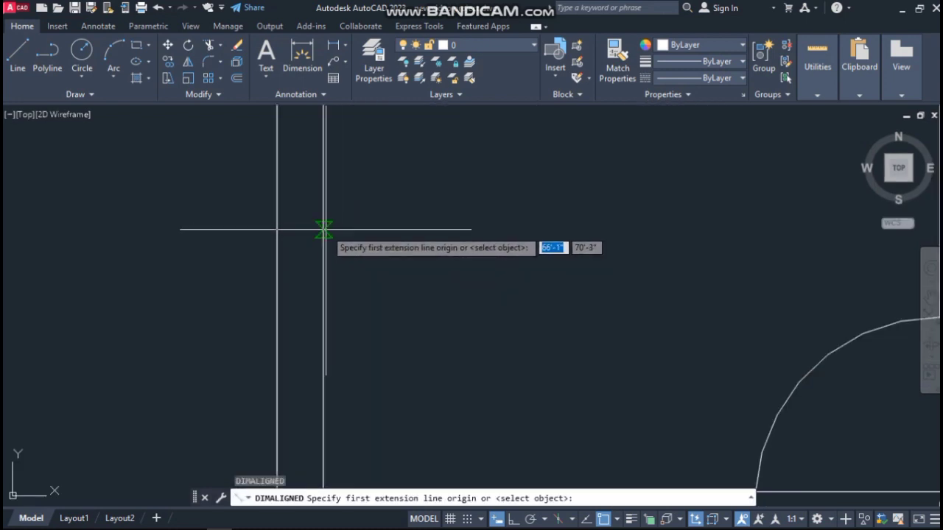
{"action": "left_click", "coordinate": [324, 230]}
{"action": "scroll", "coordinate": [337, 196], "scroll_direction": "down", "scroll_amount": 4}
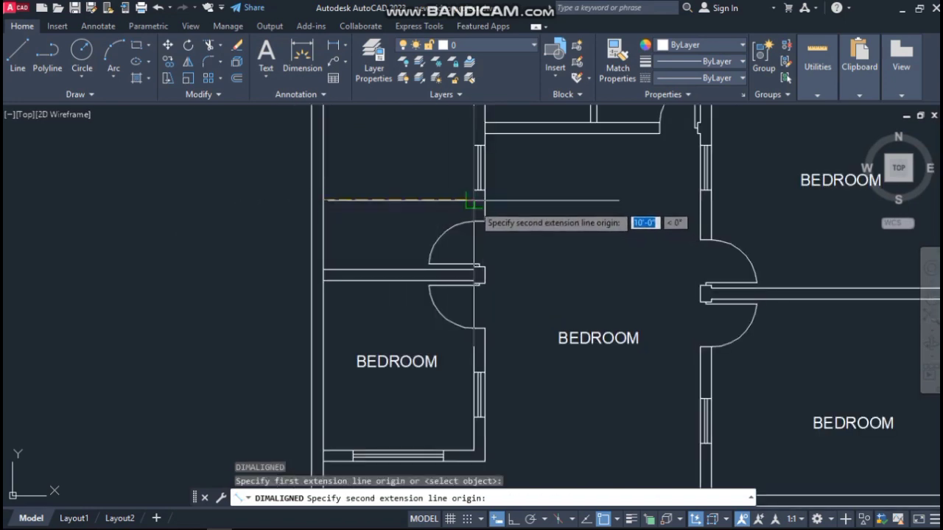
{"action": "left_click", "coordinate": [474, 199]}
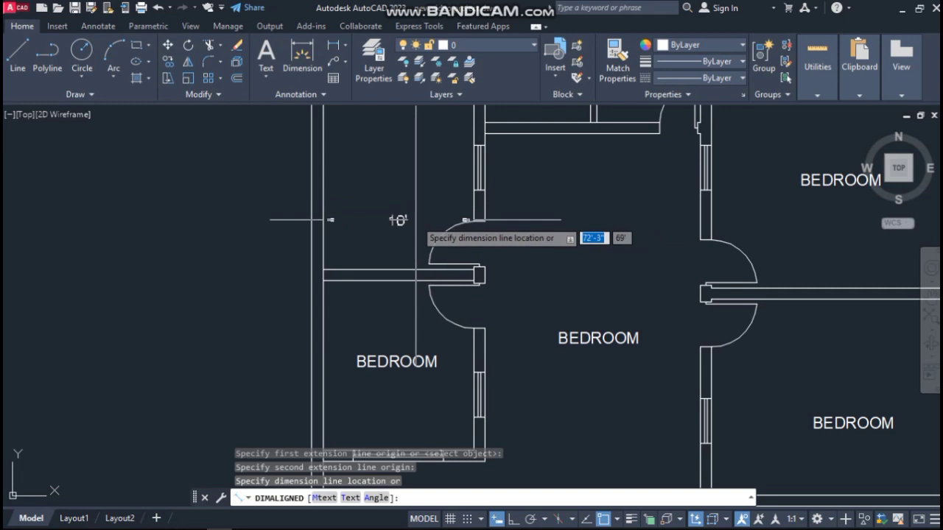
{"action": "left_click", "coordinate": [416, 219]}
{"action": "scroll", "coordinate": [398, 221], "scroll_direction": "down", "scroll_amount": 2}
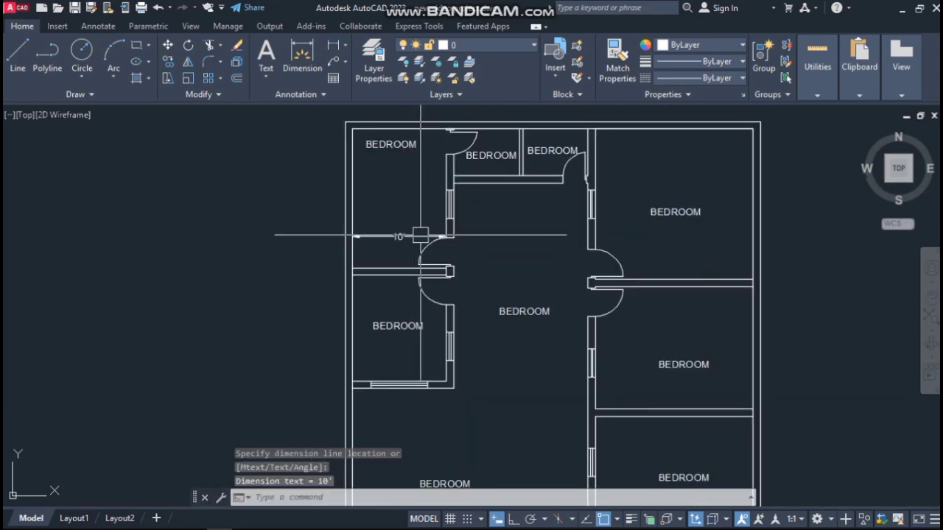
Add a vertical aligned dimension between the lower and upper inner walls of the upper-left bedroom
{"action": "key", "text": "Return"}
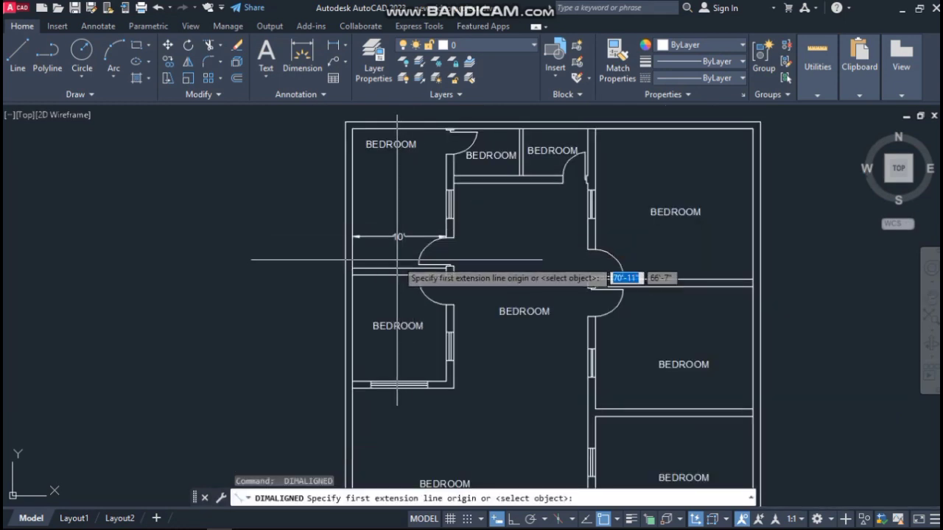
{"action": "left_click", "coordinate": [398, 268]}
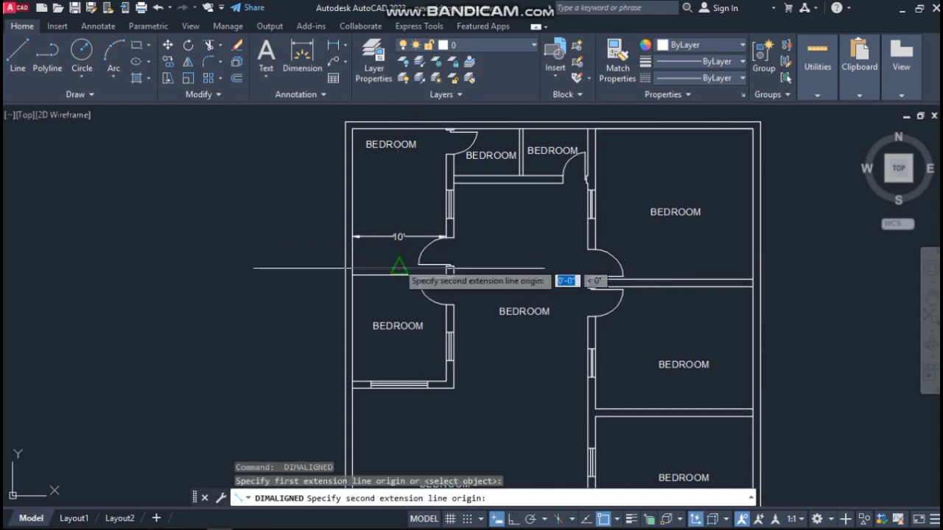
{"action": "left_click", "coordinate": [399, 132]}
{"action": "left_click", "coordinate": [427, 197]}
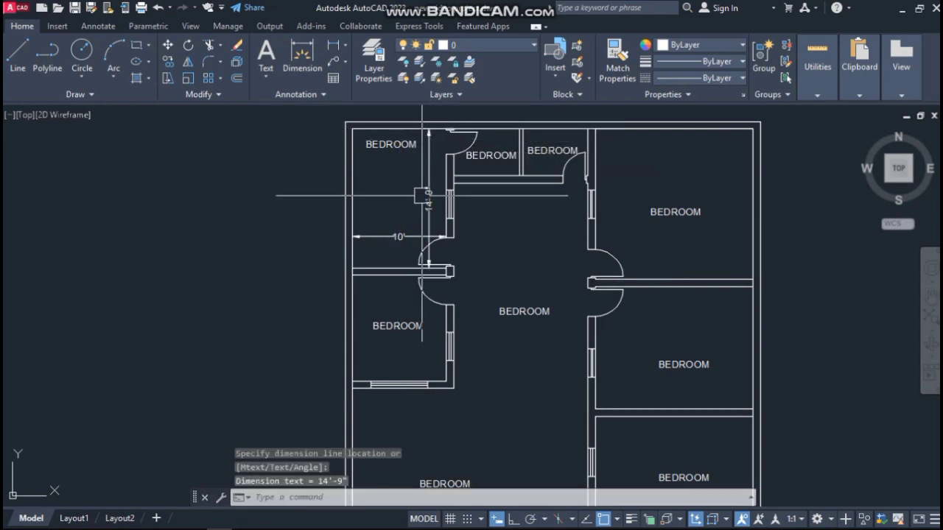
Add a second line reading 10'X14'-9" to the BEDROOM label in the upper-left bedroom
{"action": "scroll", "coordinate": [426, 199], "scroll_direction": "up", "scroll_amount": 2}
{"action": "scroll", "coordinate": [409, 213], "scroll_direction": "down", "scroll_amount": 3}
{"action": "scroll", "coordinate": [383, 132], "scroll_direction": "up", "scroll_amount": 4}
{"action": "scroll", "coordinate": [383, 132], "scroll_direction": "up", "scroll_amount": 2}
{"action": "left_click", "coordinate": [380, 184]}
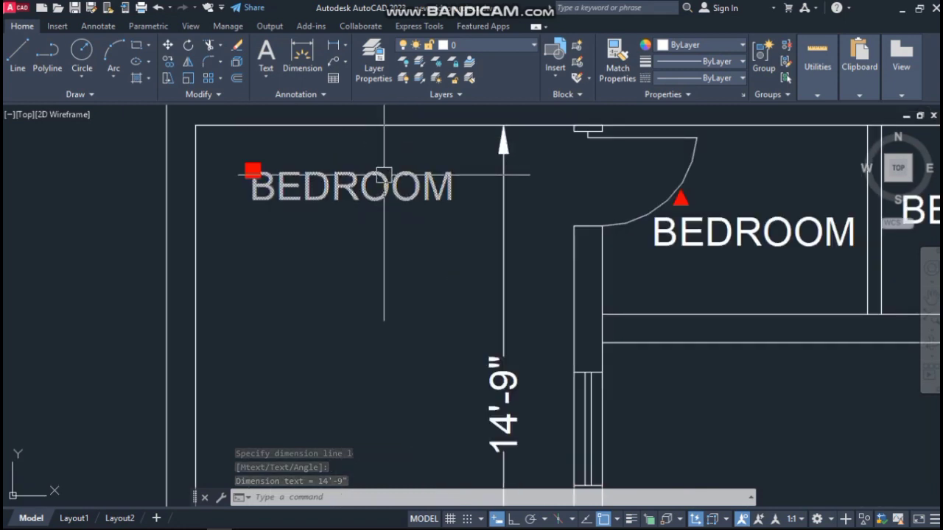
{"action": "double_click", "coordinate": [384, 186]}
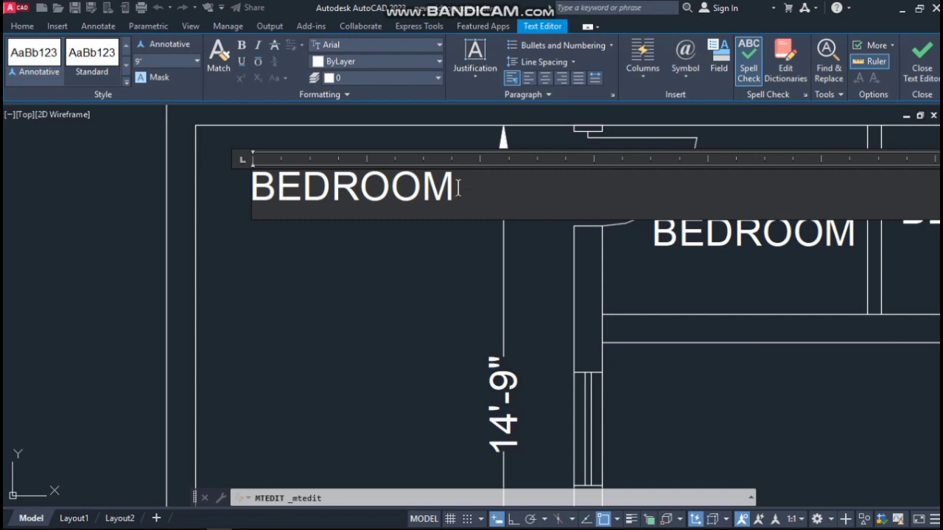
{"action": "key", "text": "Return"}
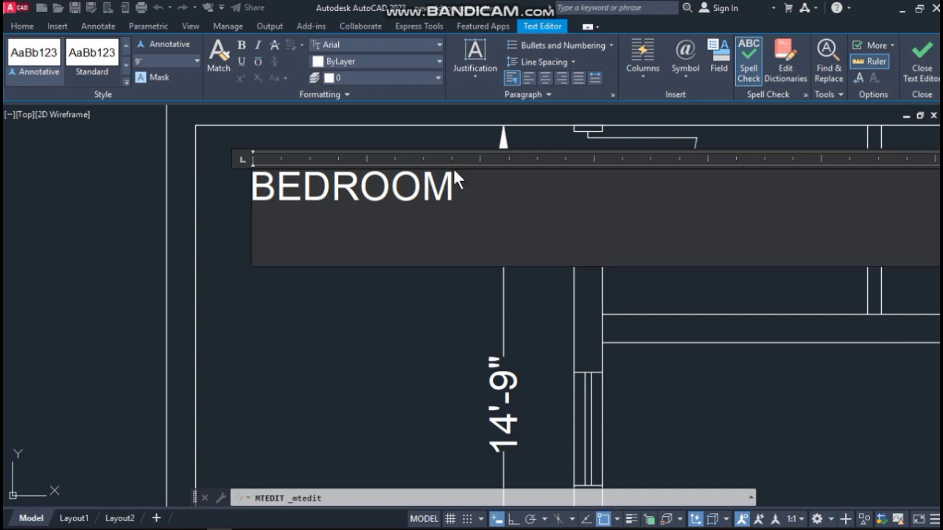
{"action": "type", "text": "10'X"}
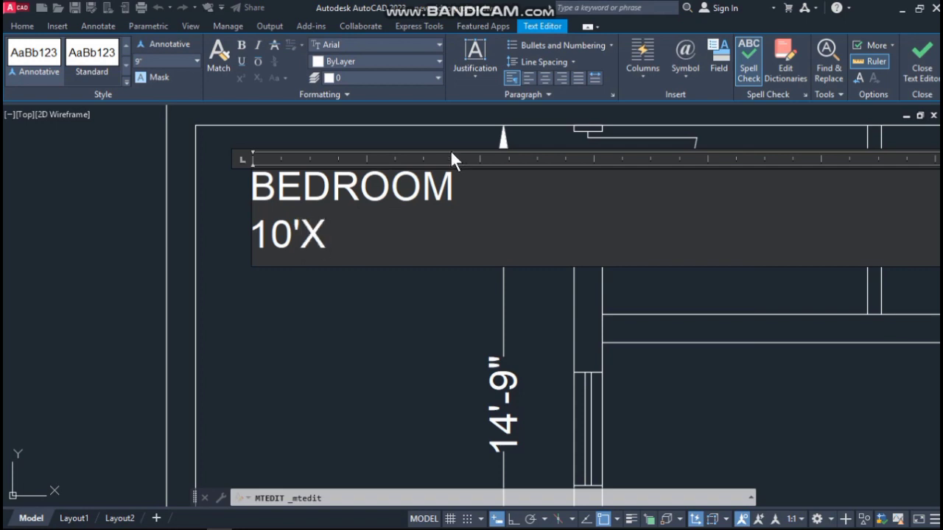
{"action": "type", "text": "14'-"}
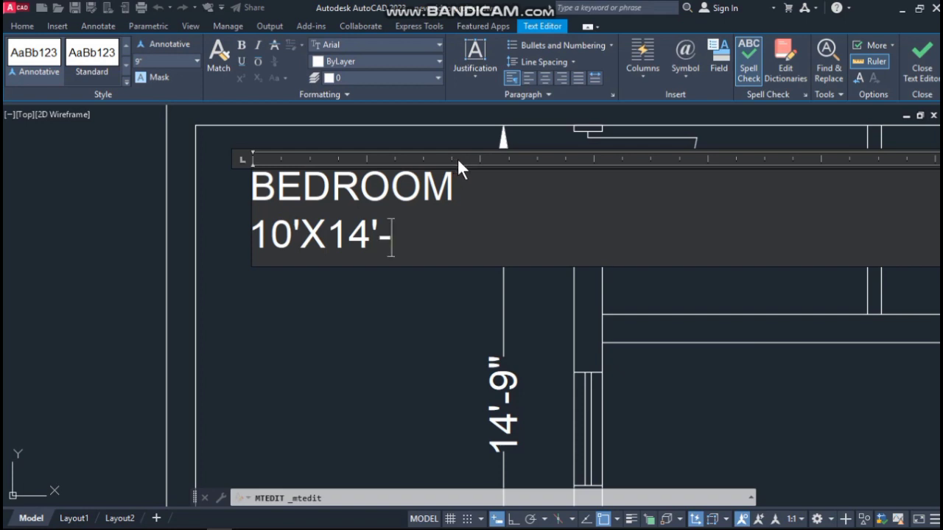
{"action": "type", "text": "9\""}
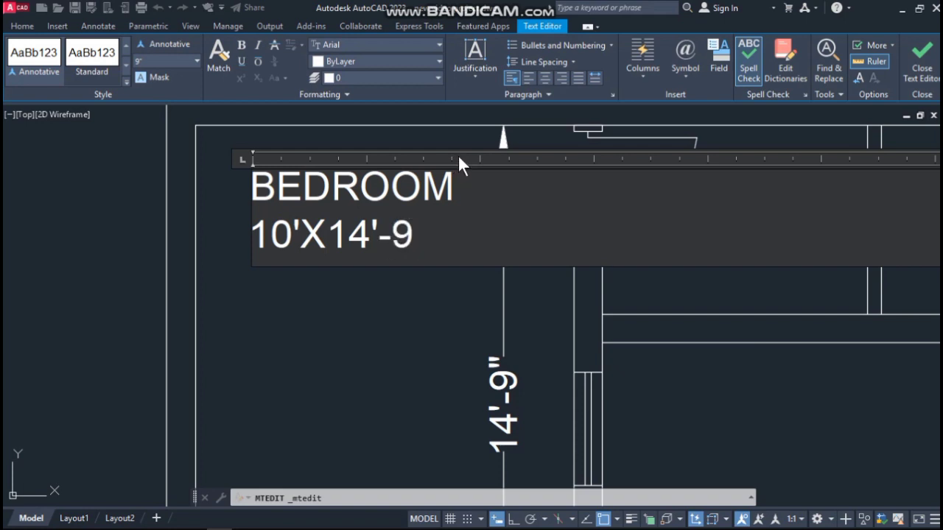
{"action": "left_click", "coordinate": [424, 317]}
Delete the horizontal and vertical dimensions inside the upper-left bedroom
{"action": "scroll", "coordinate": [416, 143], "scroll_direction": "down", "scroll_amount": 4}
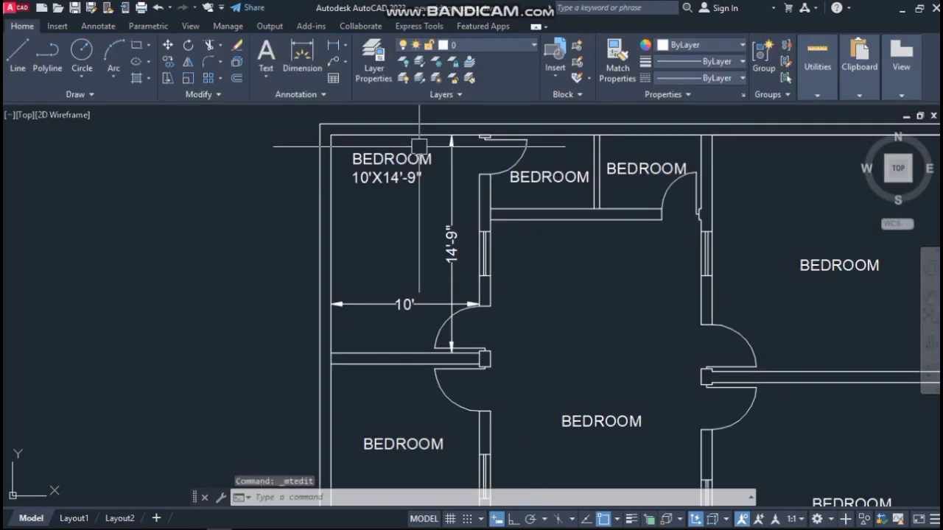
{"action": "left_click", "coordinate": [462, 188]}
{"action": "left_click", "coordinate": [380, 301]}
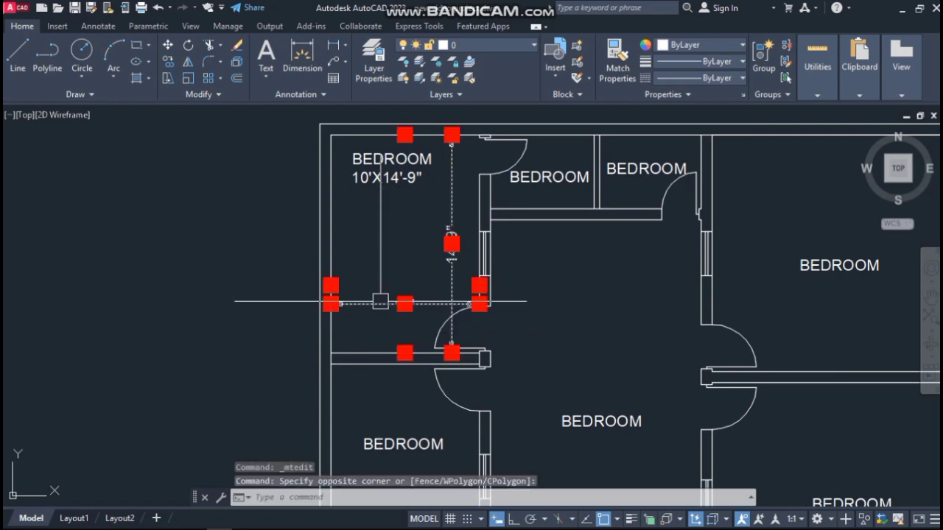
{"action": "key", "text": "Delete"}
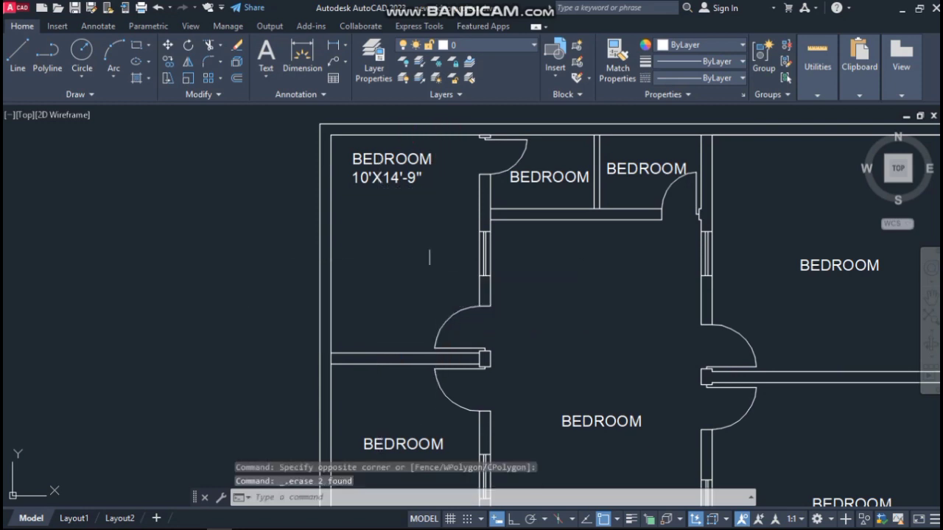
Move the upper-left bedroom's two-line label about 7' down, toward the middle of the room
{"action": "left_click", "coordinate": [368, 159]}
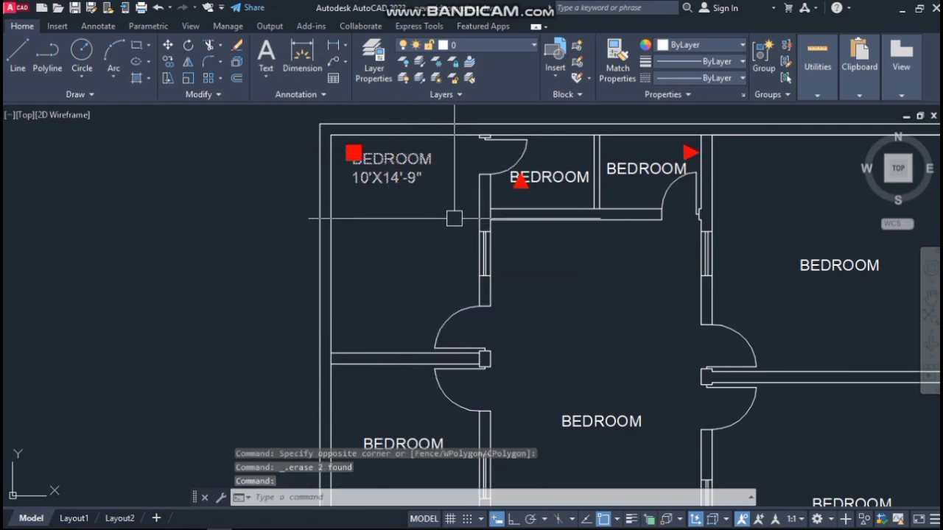
{"action": "type", "text": "m"}
{"action": "key", "text": "Return"}
{"action": "left_click", "coordinate": [354, 183]}
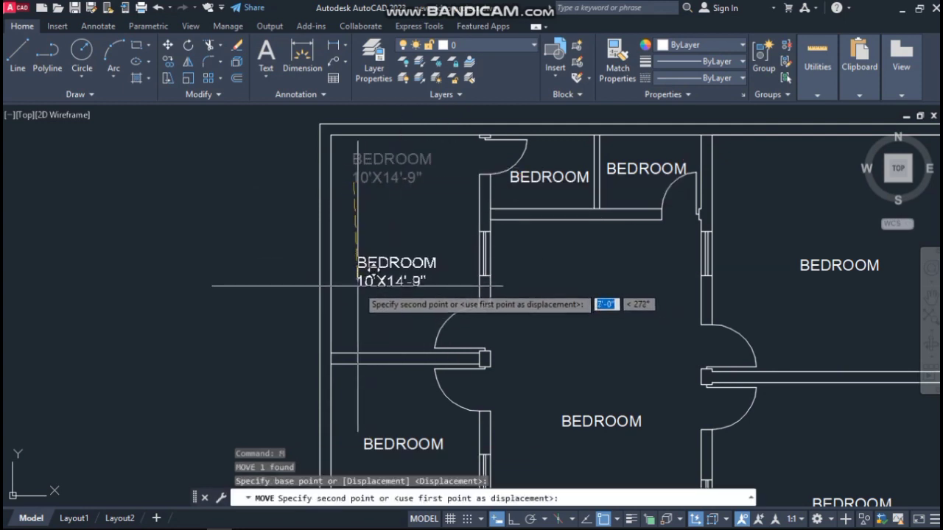
{"action": "left_click", "coordinate": [357, 286]}
Add an aligned dimension across the inner width of the left small top room, placing it below the room
{"action": "scroll", "coordinate": [296, 178], "scroll_direction": "down", "scroll_amount": 2}
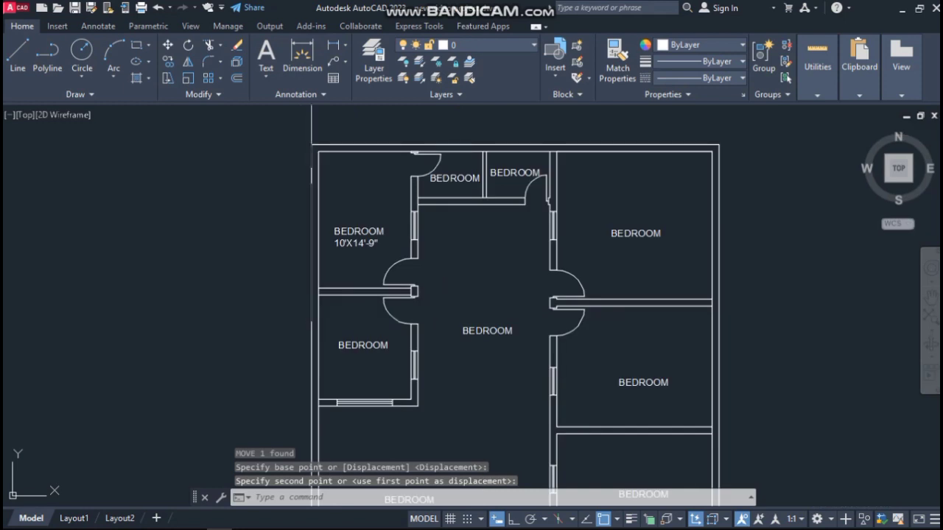
{"action": "scroll", "coordinate": [464, 170], "scroll_direction": "up", "scroll_amount": 5}
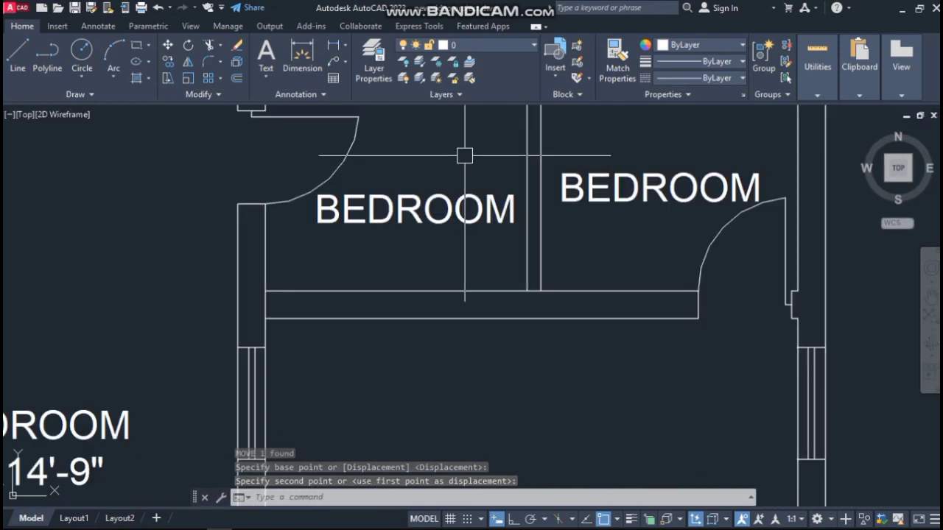
{"action": "type", "text": "DAL"}
{"action": "key", "text": "Return"}
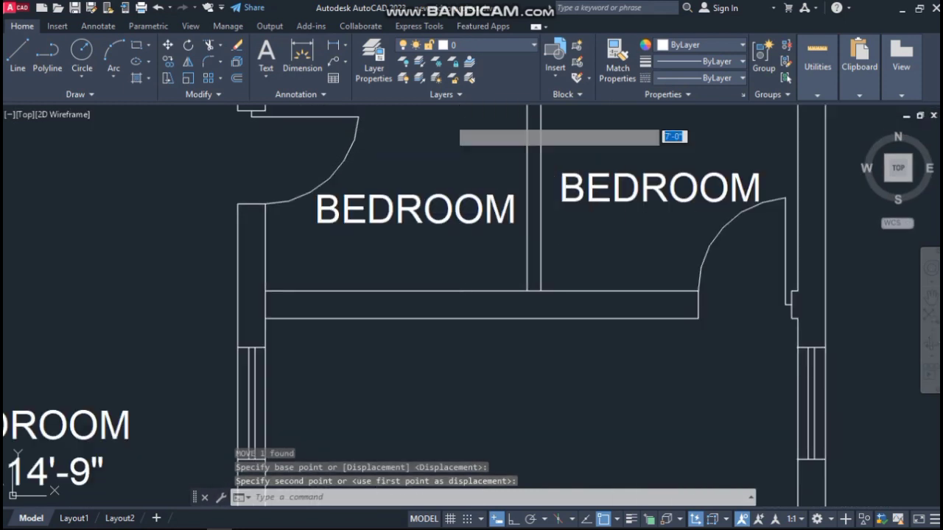
{"action": "scroll", "coordinate": [442, 165], "scroll_direction": "down", "scroll_amount": 2}
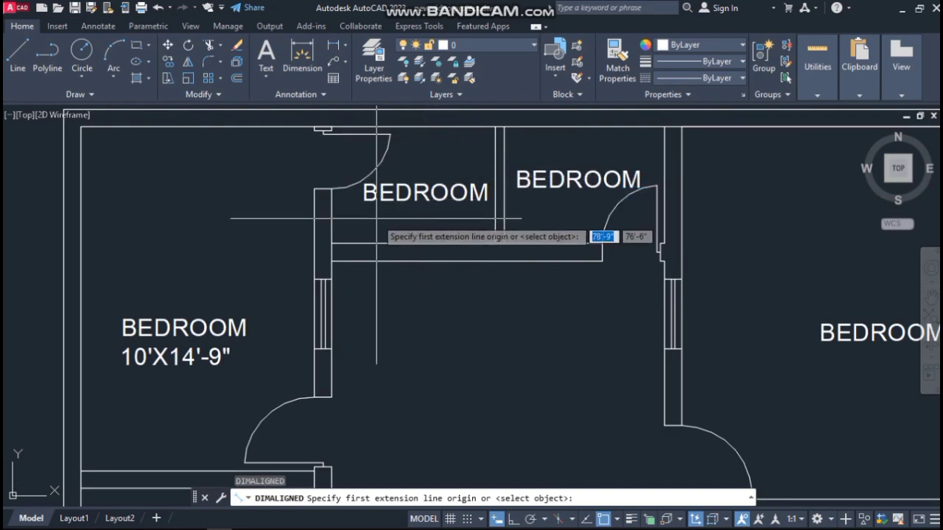
{"action": "left_click", "coordinate": [332, 218]}
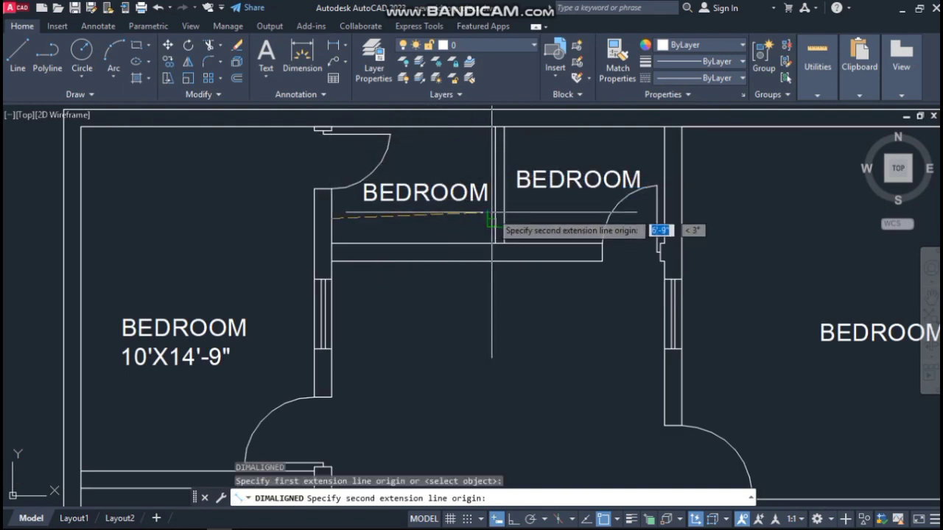
{"action": "left_click", "coordinate": [495, 218]}
{"action": "left_click", "coordinate": [483, 300]}
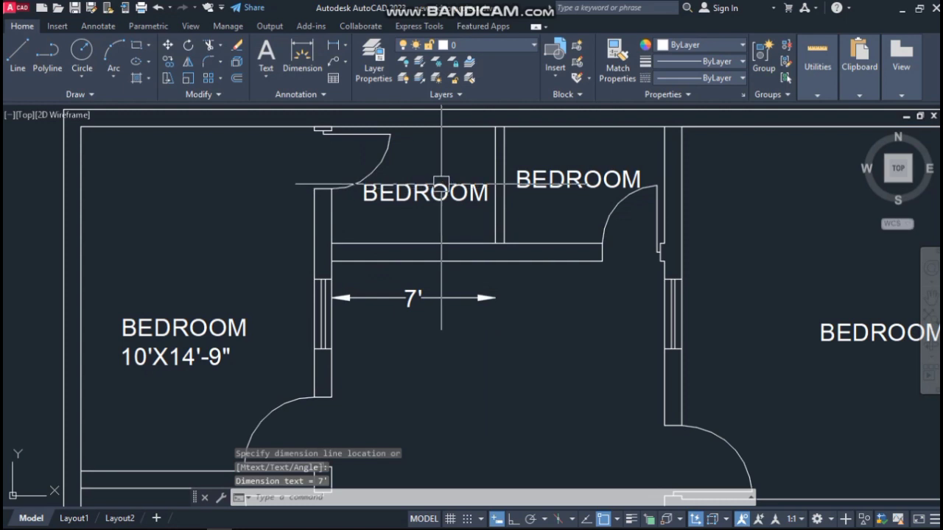
Add a vertical aligned dimension between the upper and lower inner walls of the left small top room, placed inside the adjacent bedroom
{"action": "key", "text": "Return"}
{"action": "left_click", "coordinate": [428, 127]}
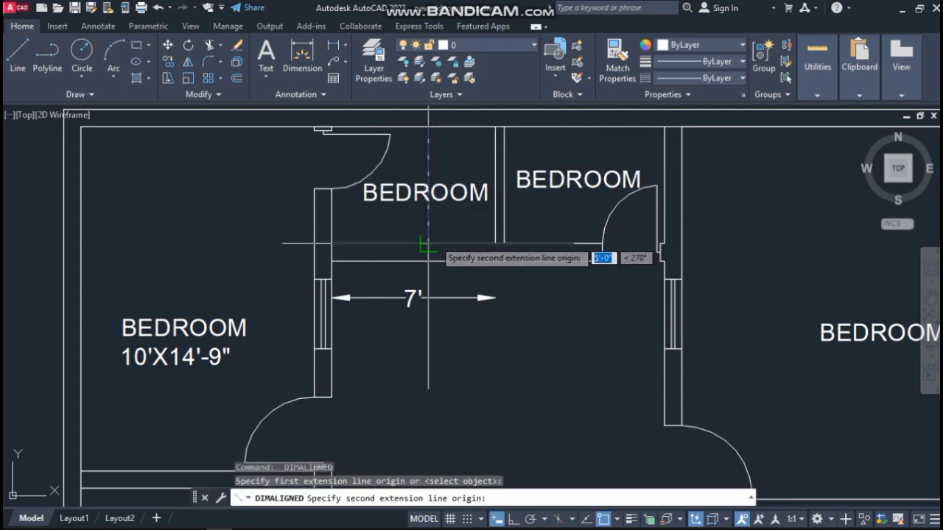
{"action": "left_click", "coordinate": [435, 242]}
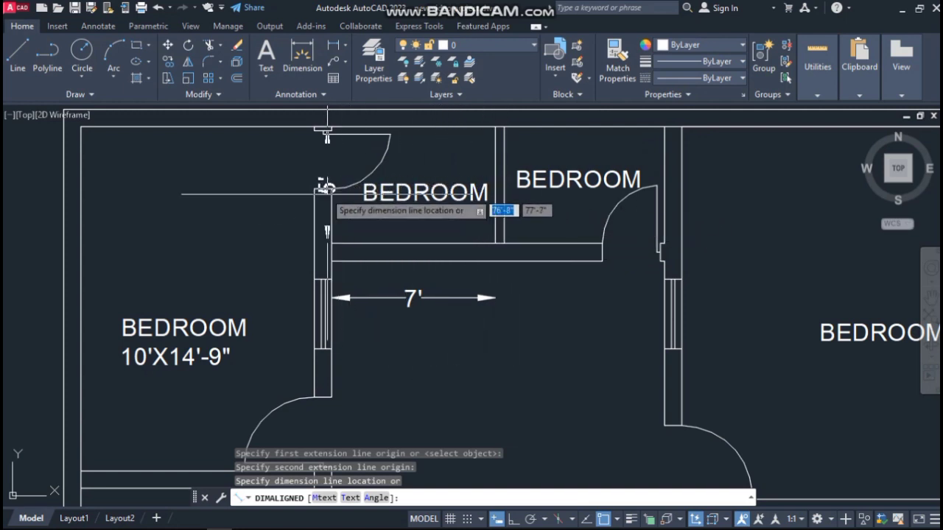
{"action": "left_click", "coordinate": [285, 195]}
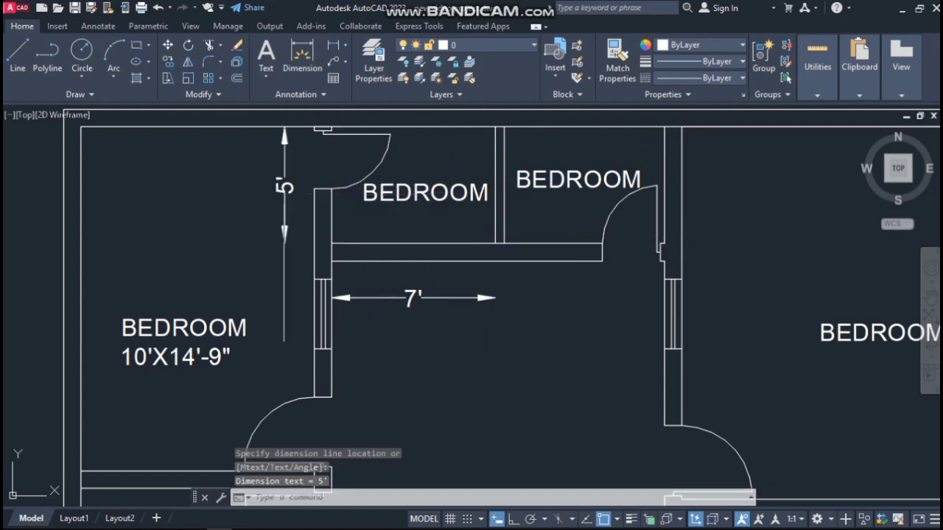
Add a second line reading 7'X5' to the BEDROOM label in the left small top room
{"action": "double_click", "coordinate": [452, 190]}
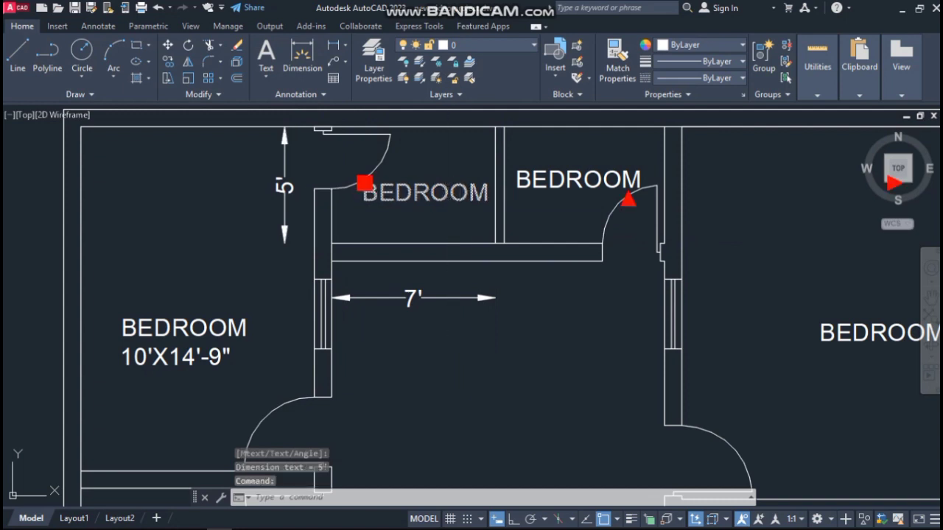
{"action": "key", "text": "Return"}
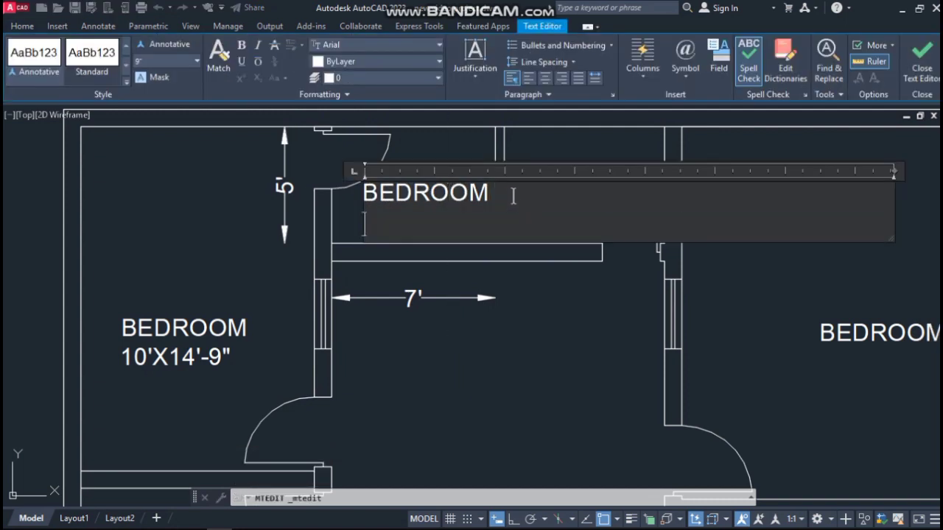
{"action": "type", "text": "7'X5"}
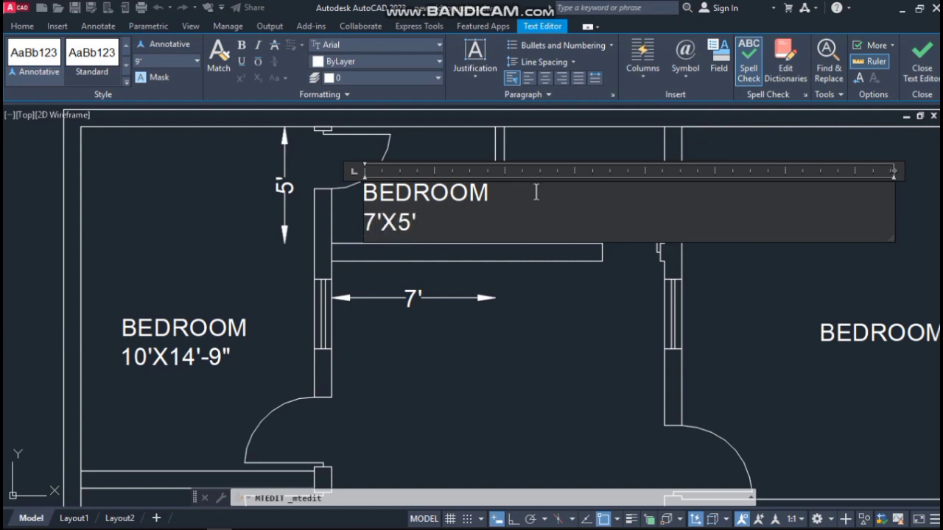
{"action": "left_click", "coordinate": [518, 284]}
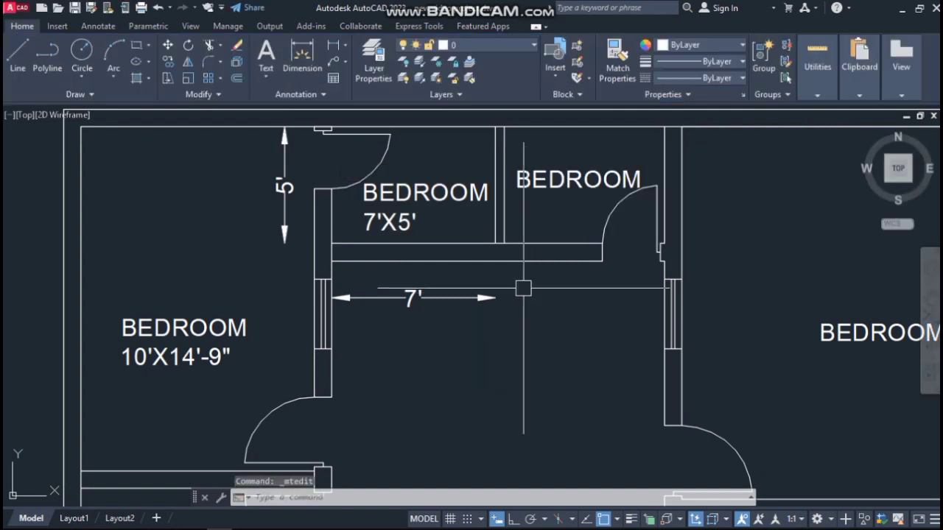
Delete the BEDROOM label in the right small top room and rename the left small room's label to WASH ROOM
{"action": "left_click", "coordinate": [570, 182]}
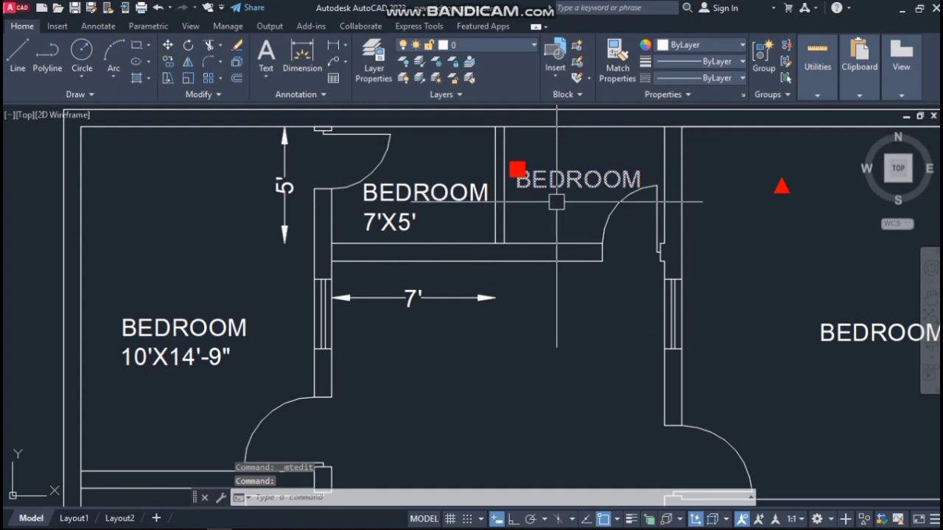
{"action": "key", "text": "Delete"}
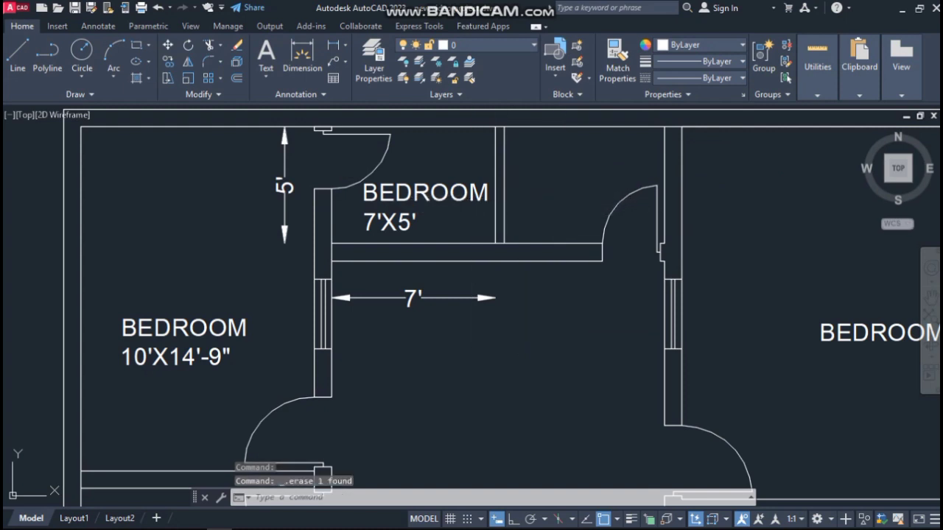
{"action": "left_click", "coordinate": [442, 187]}
{"action": "double_click", "coordinate": [449, 193]}
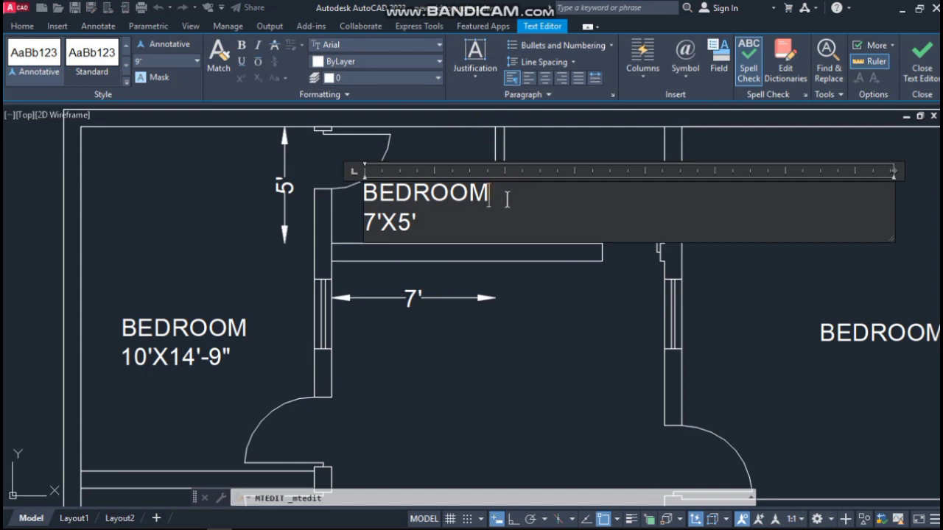
{"action": "type", "text": "WASH"}
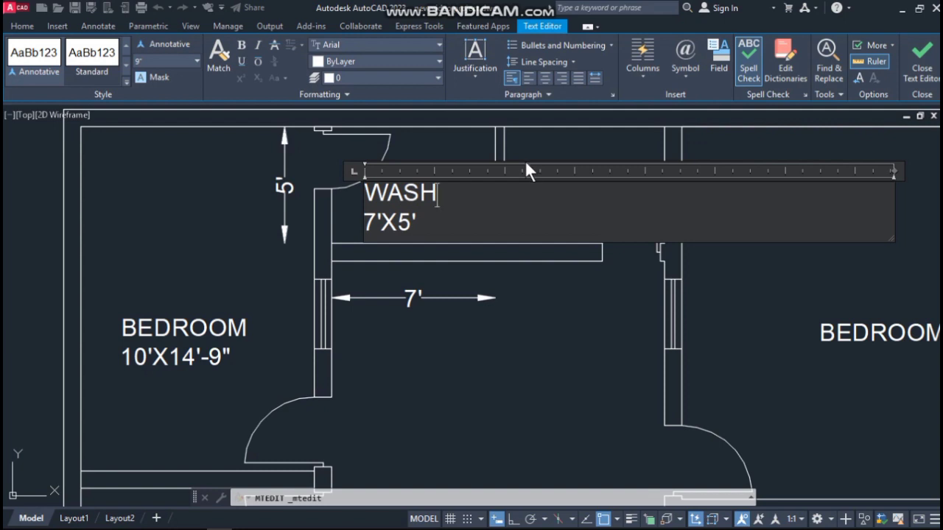
{"action": "type", "text": "ROOM"}
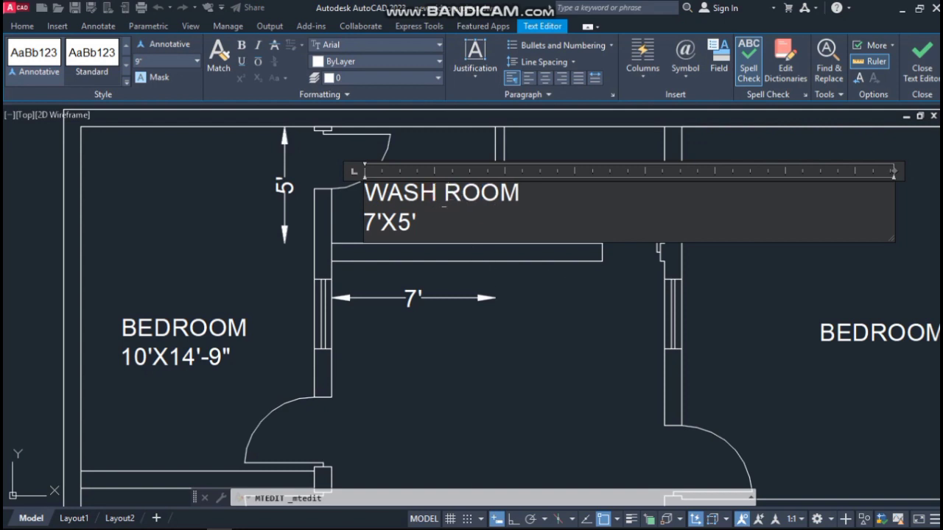
{"action": "left_click", "coordinate": [508, 272]}
Shift the WASH ROOM label to fit between its walls, and copy it into the adjoining small top room
{"action": "left_click", "coordinate": [456, 192]}
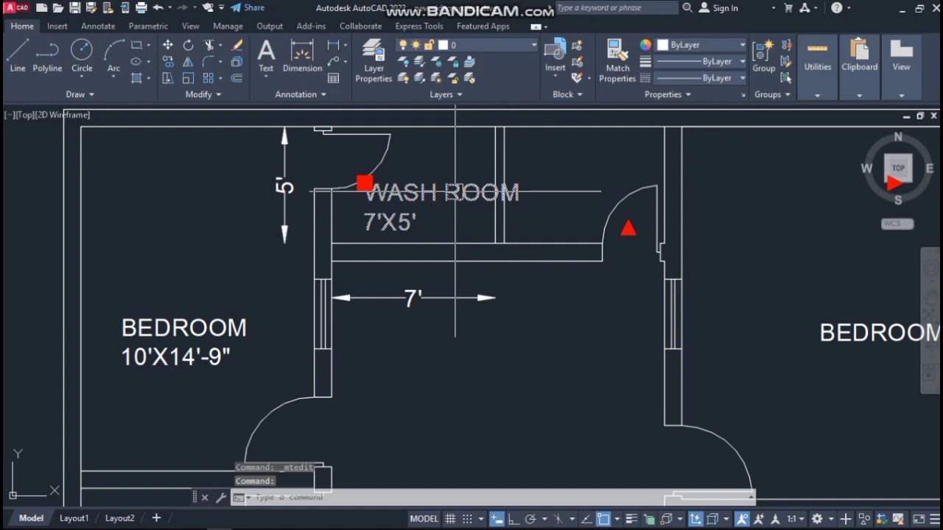
{"action": "left_click_drag", "start_coordinate": [455, 192], "coordinate": [433, 209]}
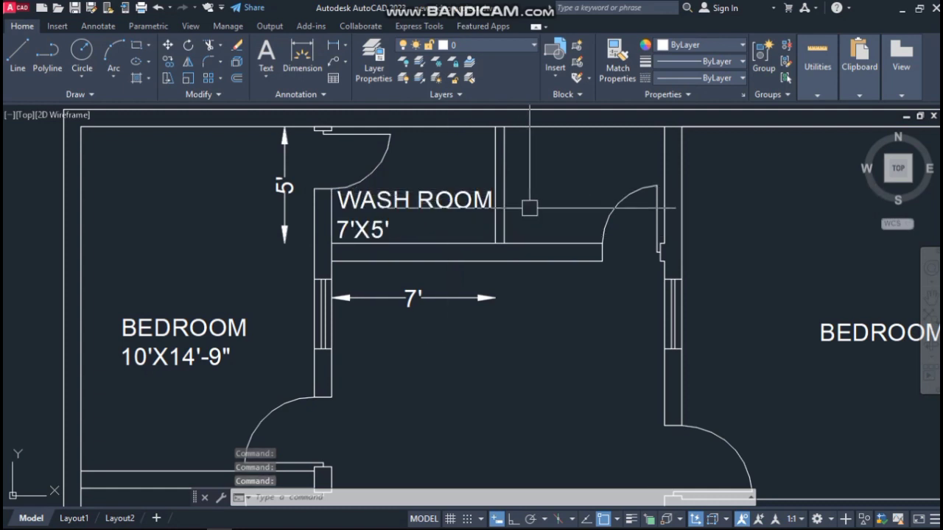
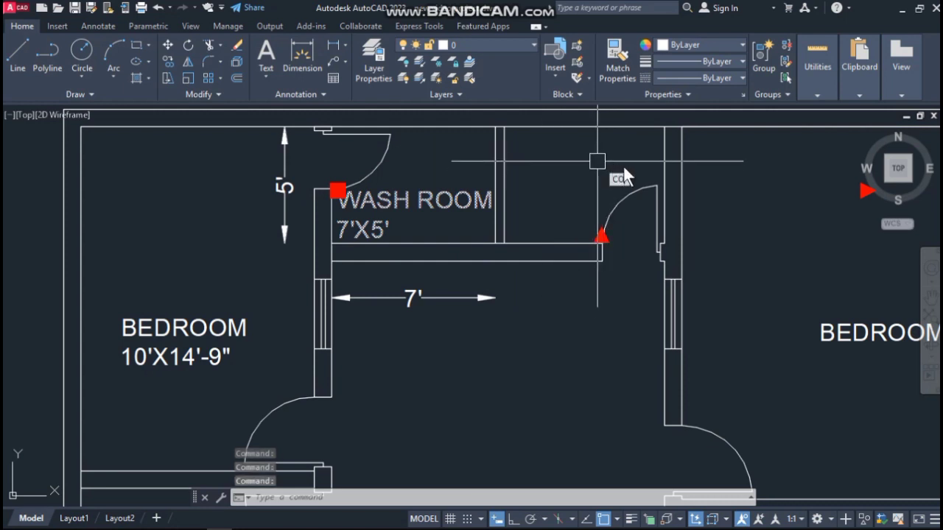
{"action": "key", "text": "Return"}
{"action": "left_click", "coordinate": [417, 228]}
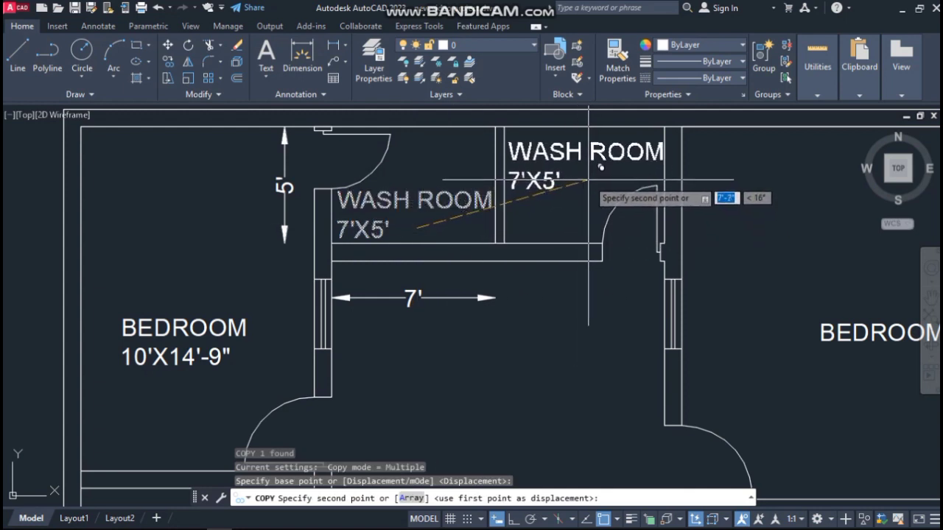
{"action": "left_click", "coordinate": [600, 168]}
{"action": "key", "text": "Escape"}
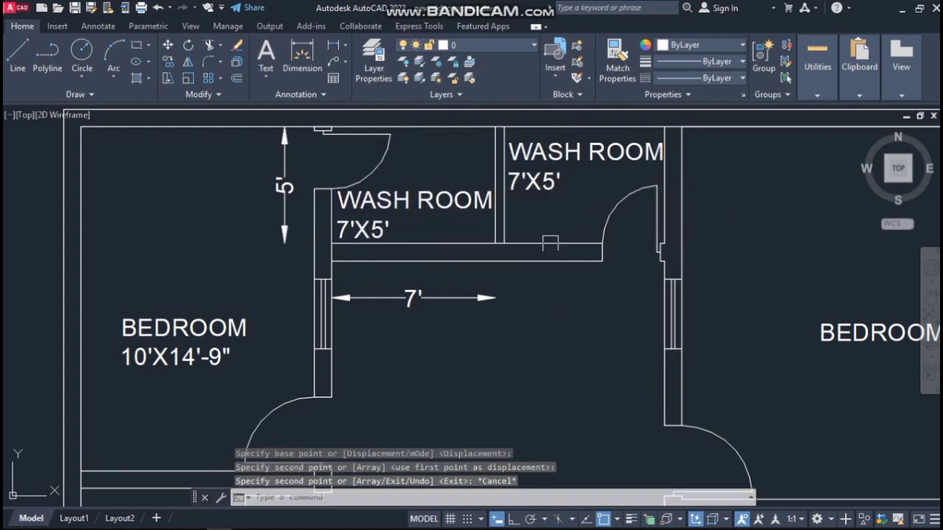
Select the left wash room's vertical dimension with a crossing window
{"action": "left_click", "coordinate": [319, 158]}
{"action": "left_click", "coordinate": [263, 181]}
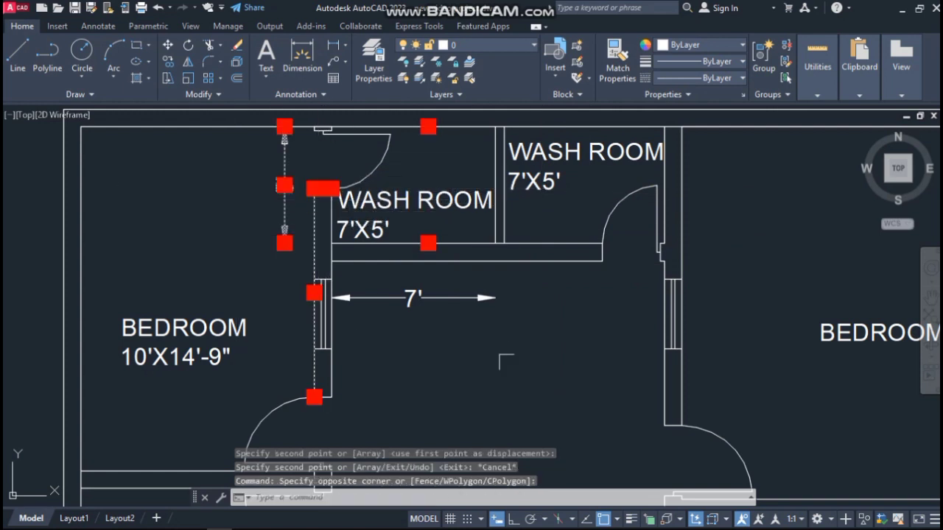
Add the horizontal 7' dimension to the objects already selected around the left wash room and erase them all
{"action": "left_click", "coordinate": [442, 298]}
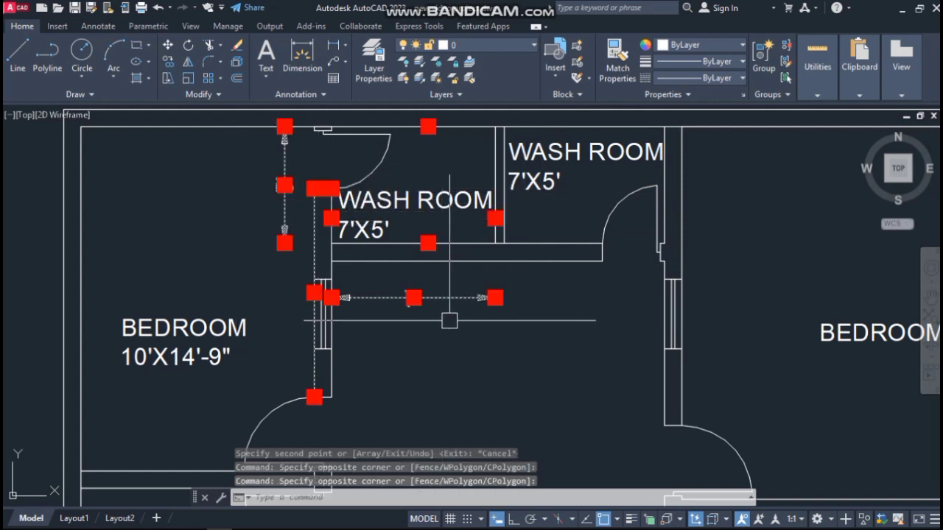
{"action": "key", "text": "Delete"}
{"action": "scroll", "coordinate": [376, 172], "scroll_direction": "down", "scroll_amount": 4}
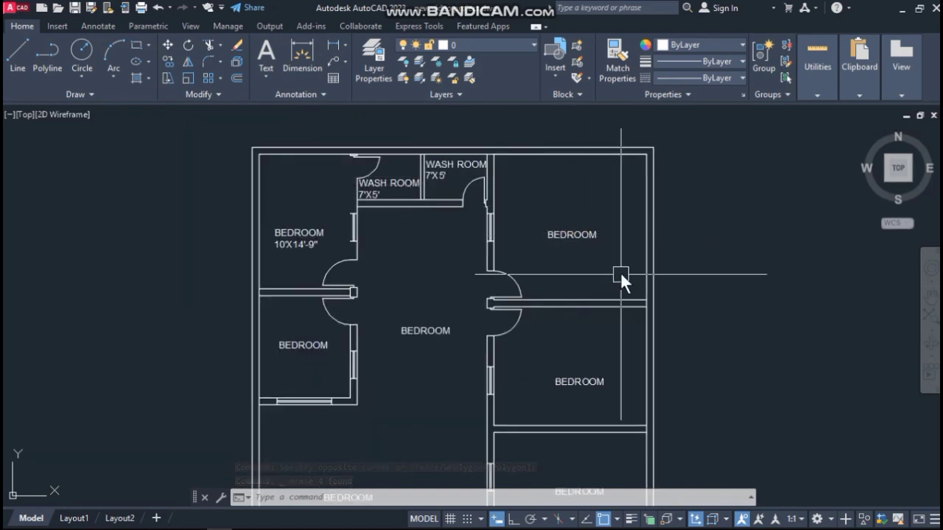
Add an aligned dimension across the width of the upper-right bedroom, between the inner faces of its side walls
{"action": "type", "text": "dal"}
{"action": "key", "text": "Return"}
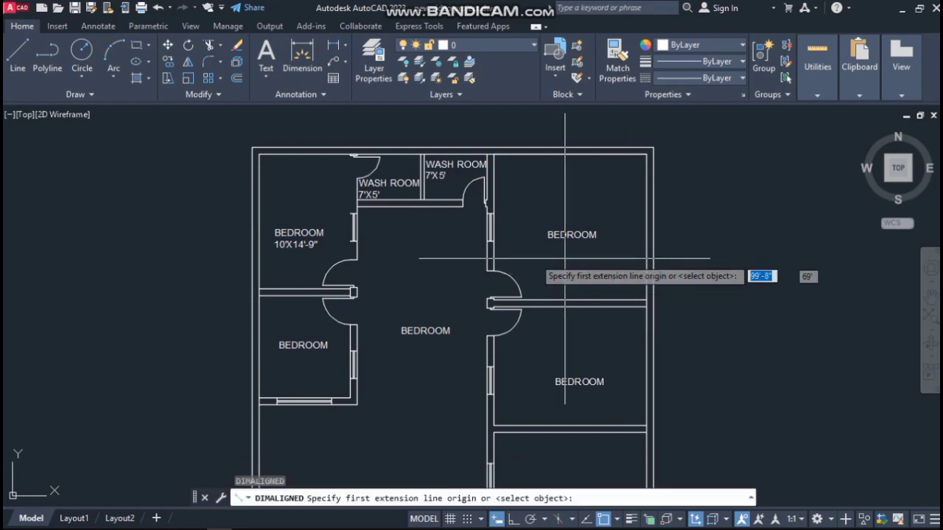
{"action": "scroll", "coordinate": [488, 254], "scroll_direction": "up", "scroll_amount": 5}
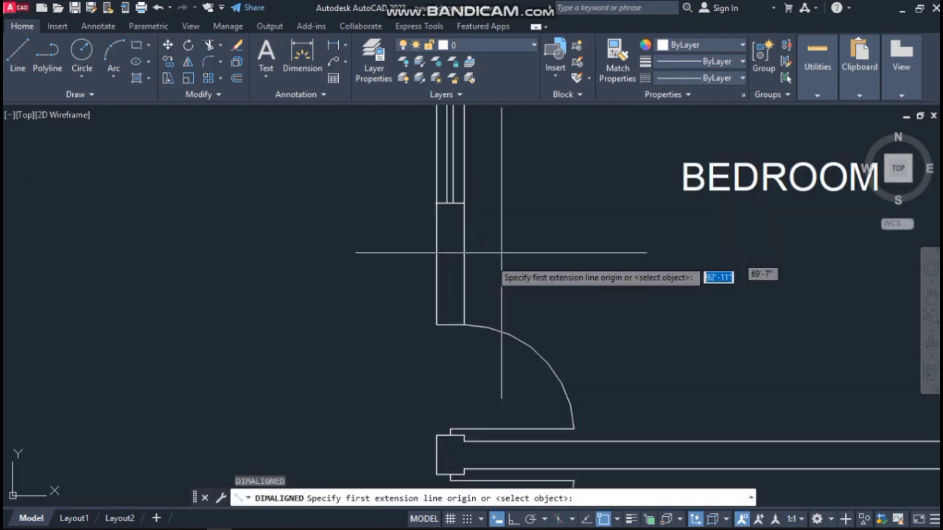
{"action": "left_click", "coordinate": [466, 270]}
{"action": "scroll", "coordinate": [328, 252], "scroll_direction": "down", "scroll_amount": 4}
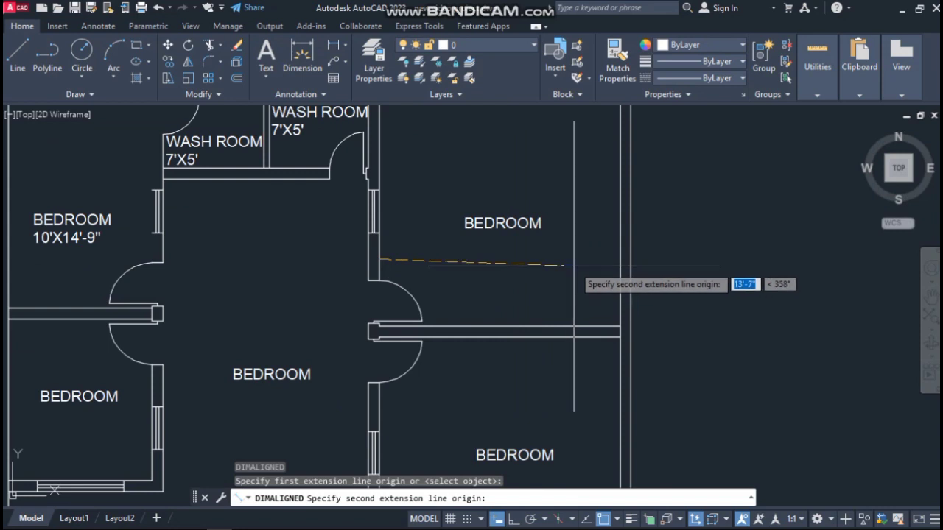
{"action": "left_click", "coordinate": [617, 261]}
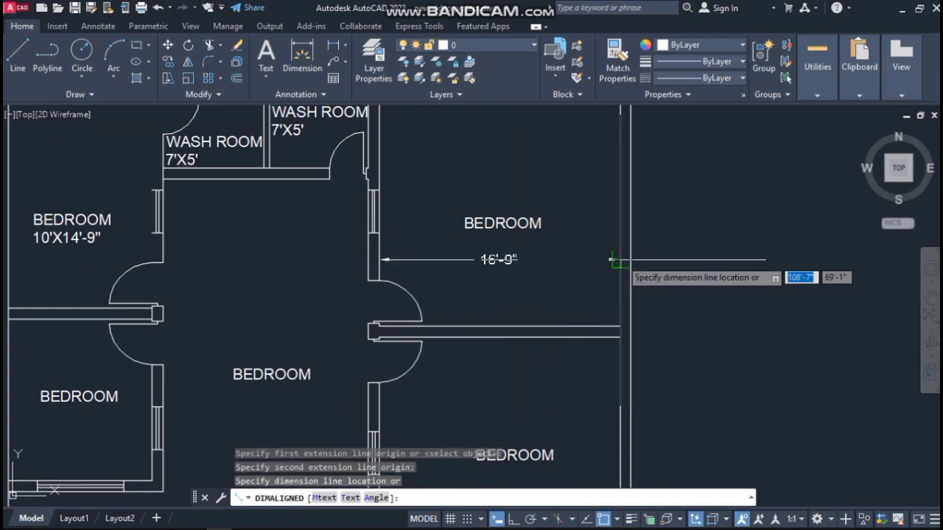
{"action": "left_click", "coordinate": [617, 278]}
Add an aligned dimension for the upper-right bedroom's depth, from its lower wall to the inner face of the upper outer wall
{"action": "type", "text": "DAL"}
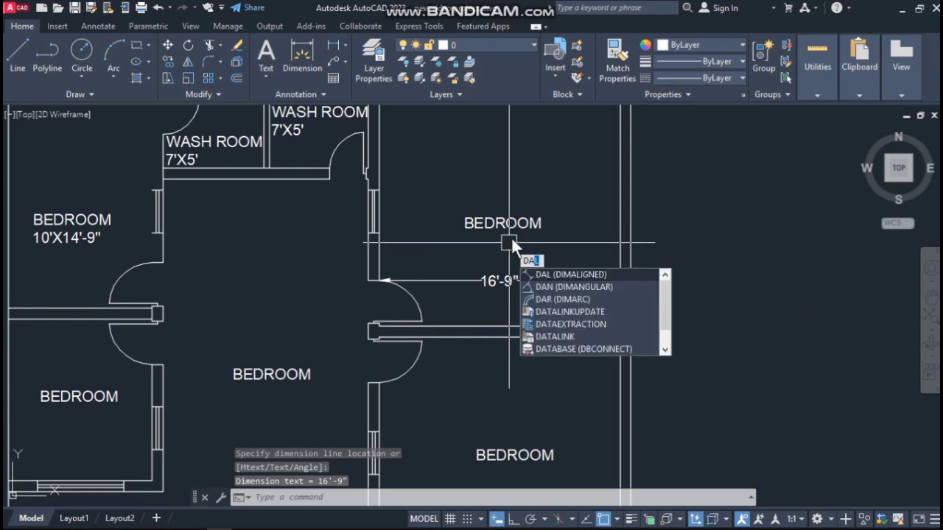
{"action": "key", "text": "Return"}
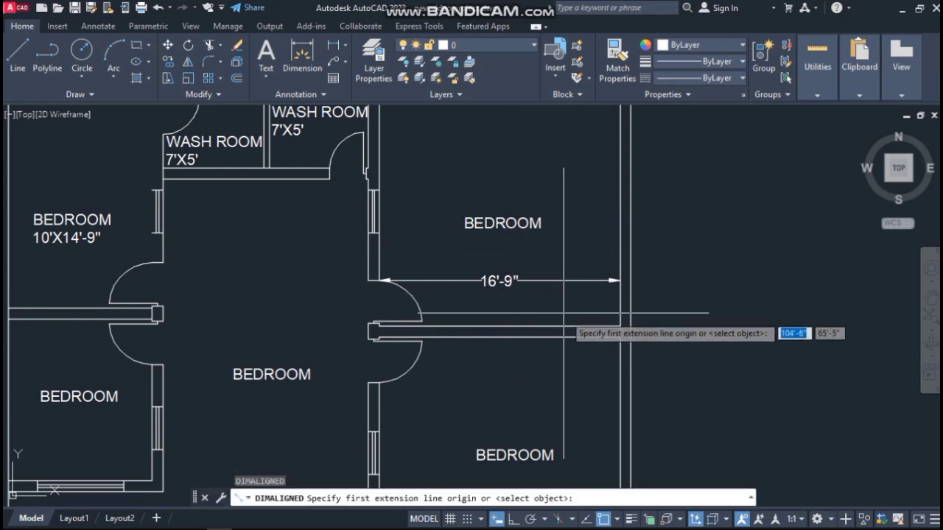
{"action": "left_click", "coordinate": [568, 325]}
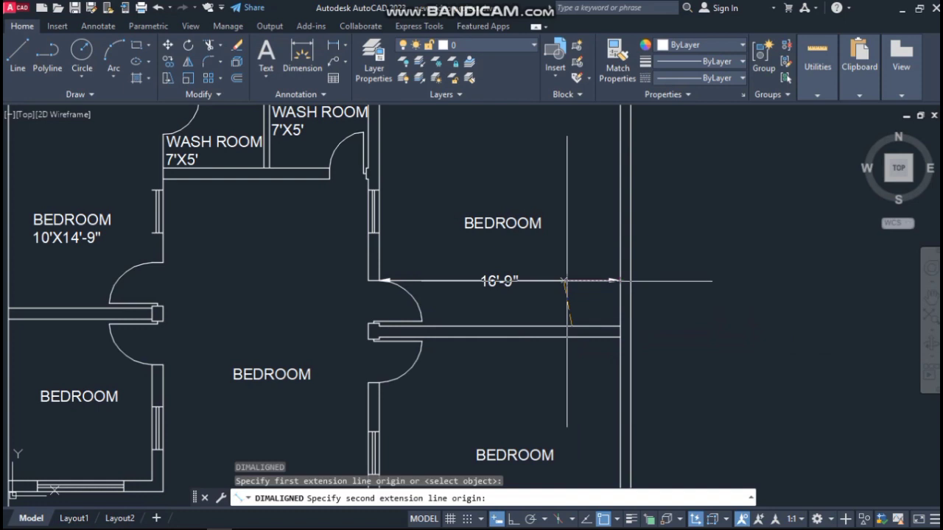
{"action": "scroll", "coordinate": [568, 288], "scroll_direction": "down", "scroll_amount": 2}
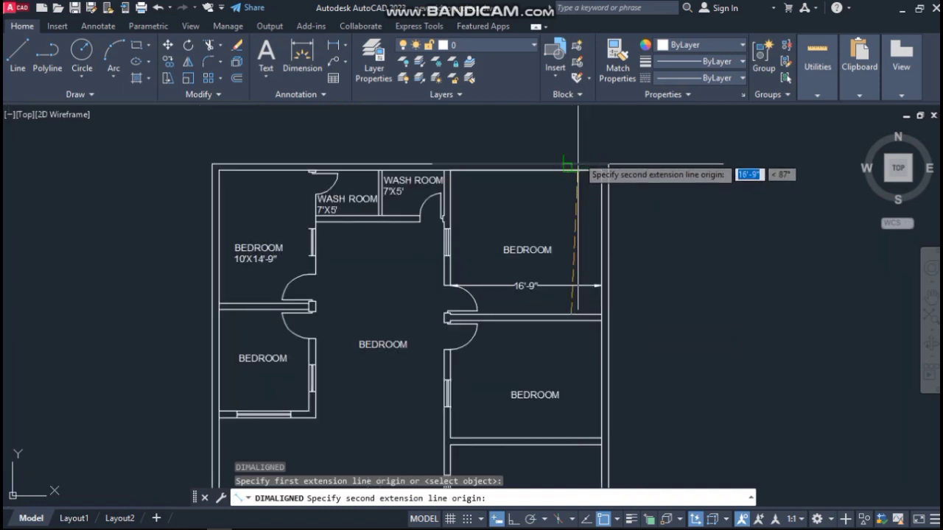
{"action": "scroll", "coordinate": [578, 164], "scroll_direction": "up", "scroll_amount": 3}
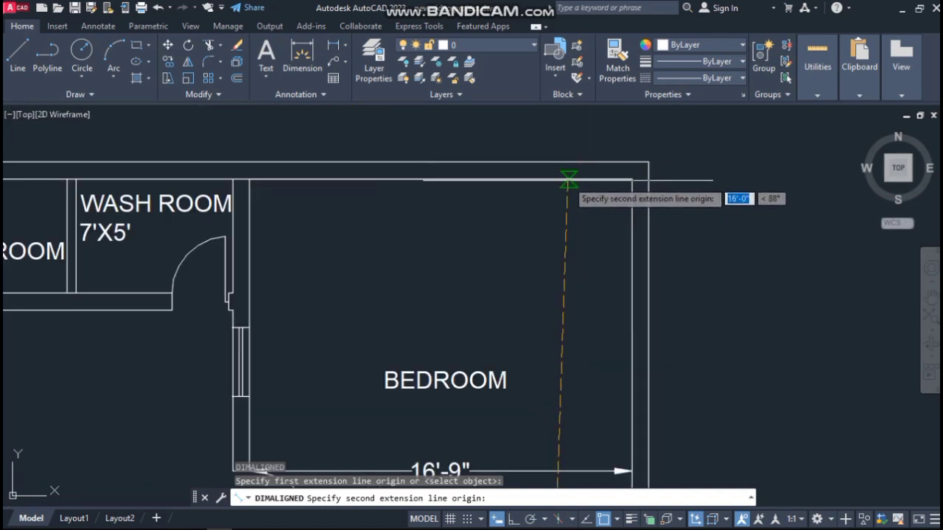
{"action": "left_click", "coordinate": [568, 179]}
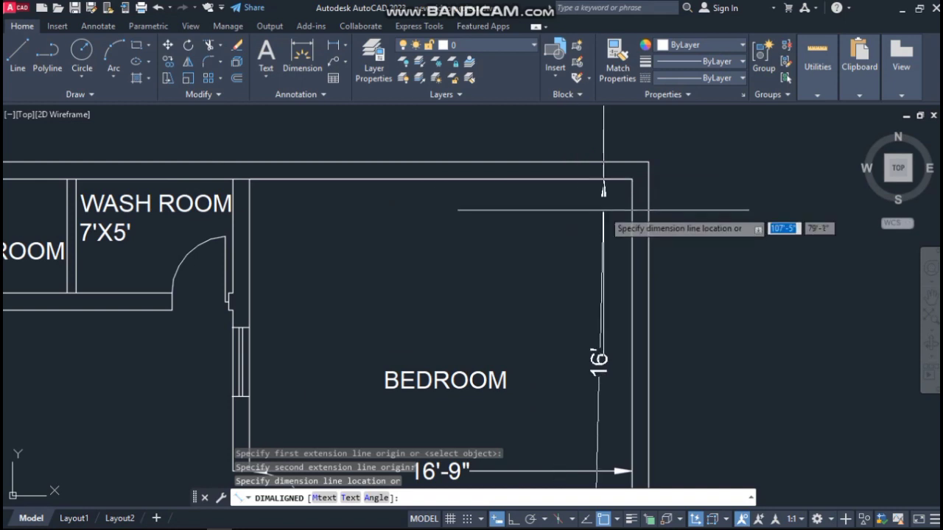
{"action": "left_click", "coordinate": [593, 171]}
Add a second line reading 16'-9"X16' to the BEDROOM label in the upper-right room
{"action": "scroll", "coordinate": [589, 165], "scroll_direction": "down", "scroll_amount": 3}
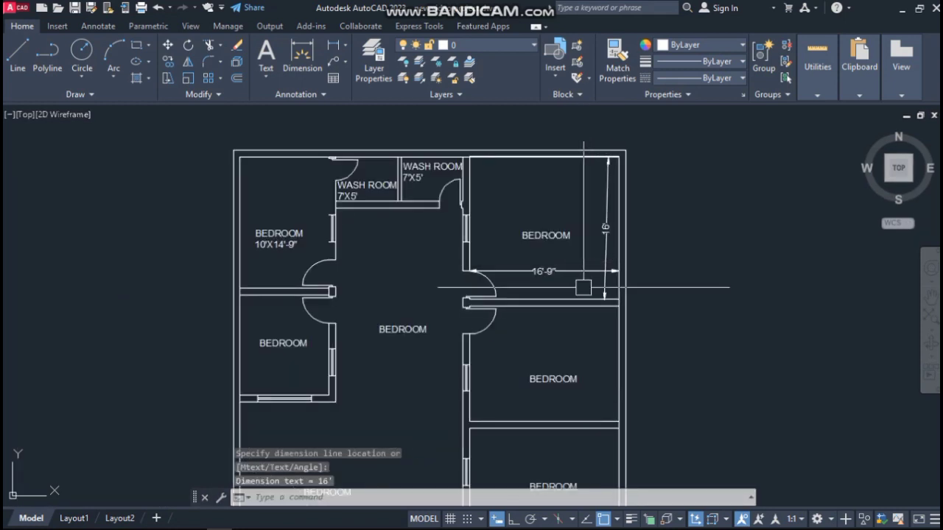
{"action": "scroll", "coordinate": [555, 232], "scroll_direction": "up", "scroll_amount": 4}
{"action": "left_click", "coordinate": [555, 232]}
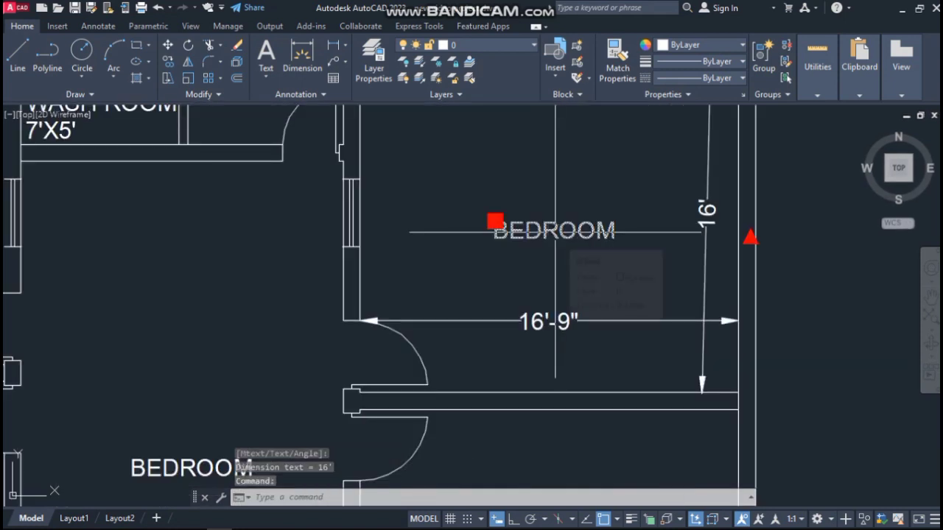
{"action": "double_click", "coordinate": [555, 232]}
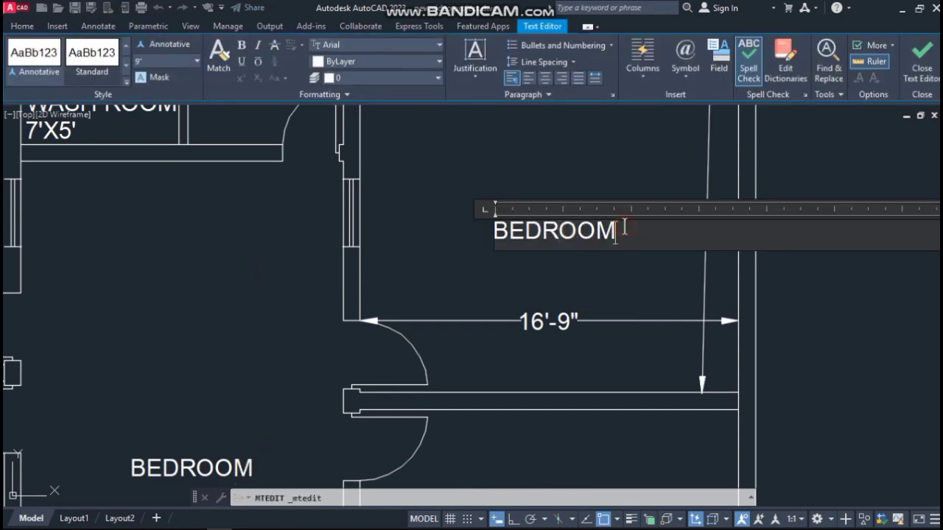
{"action": "key", "text": "Return"}
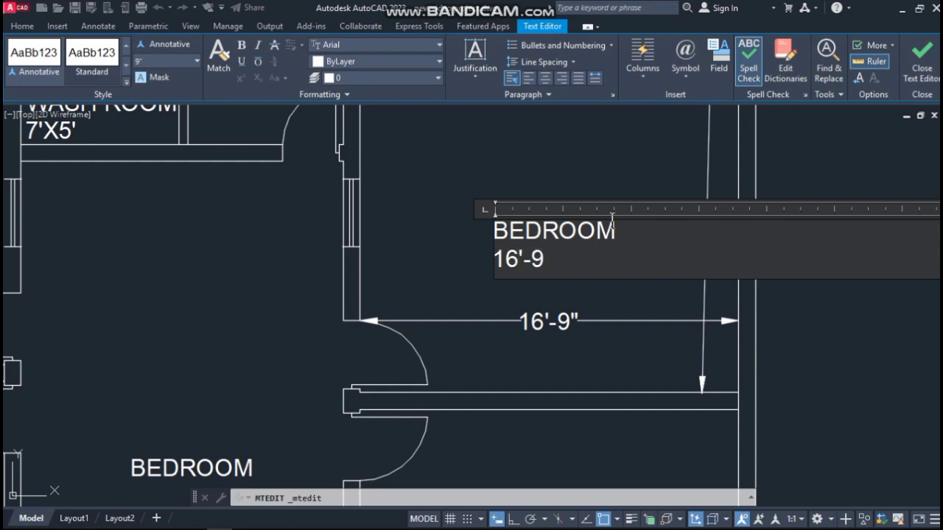
{"action": "type", "text": "16'-9\"X16'"}
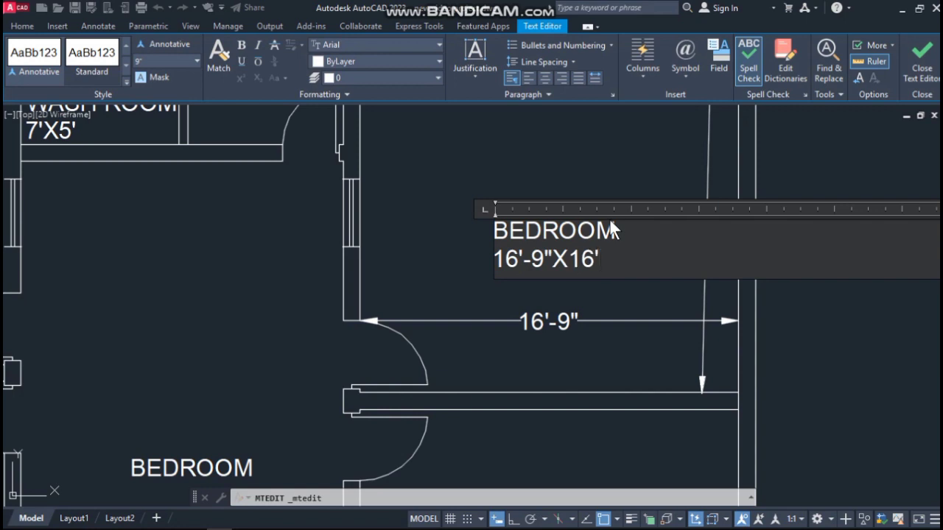
{"action": "left_click", "coordinate": [663, 290]}
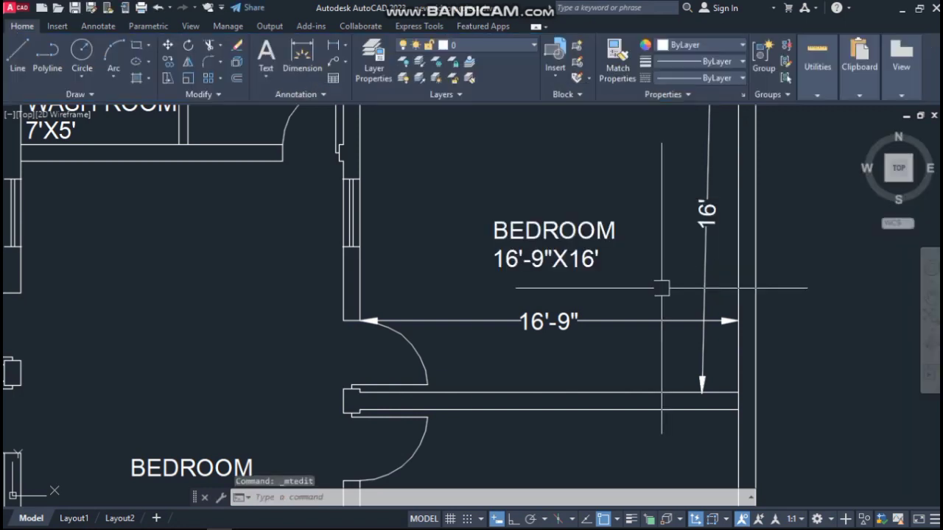
Erase the temporary width and depth dimensions in the upper-right bedroom
{"action": "left_click", "coordinate": [718, 262]}
{"action": "left_click", "coordinate": [619, 354]}
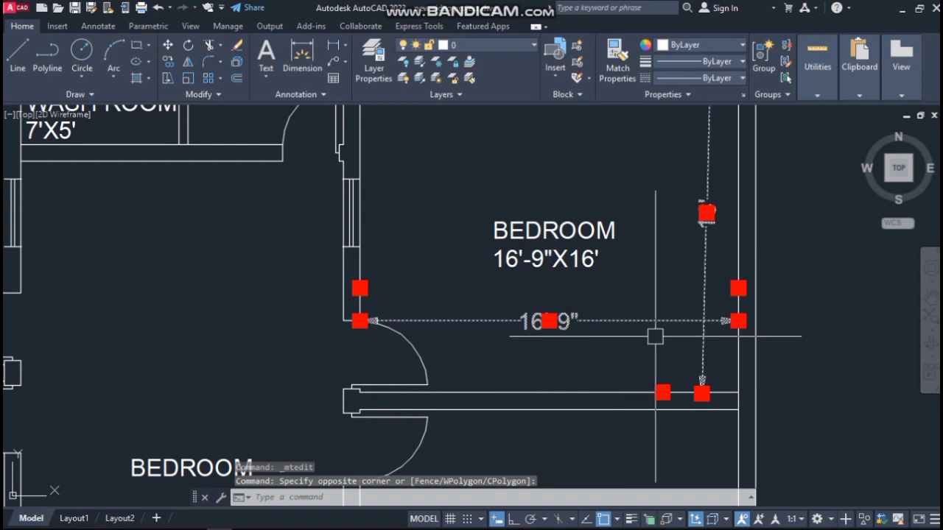
{"action": "key", "text": "Delete"}
Open the BEDROOM label in the central area between the rooms for editing and clear its text
{"action": "scroll", "coordinate": [659, 132], "scroll_direction": "down", "scroll_amount": 6}
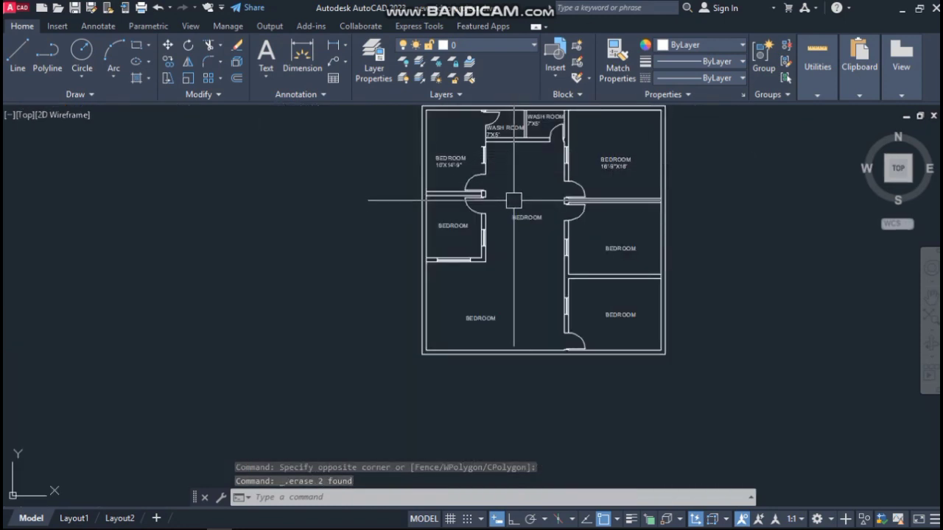
{"action": "scroll", "coordinate": [514, 201], "scroll_direction": "up", "scroll_amount": 2}
{"action": "scroll", "coordinate": [534, 193], "scroll_direction": "up", "scroll_amount": 2}
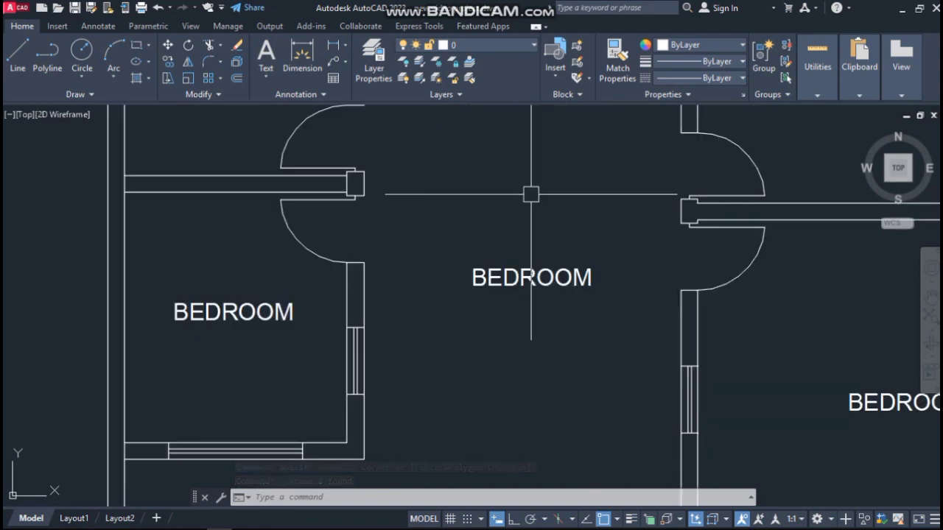
{"action": "scroll", "coordinate": [537, 229], "scroll_direction": "up", "scroll_amount": 2}
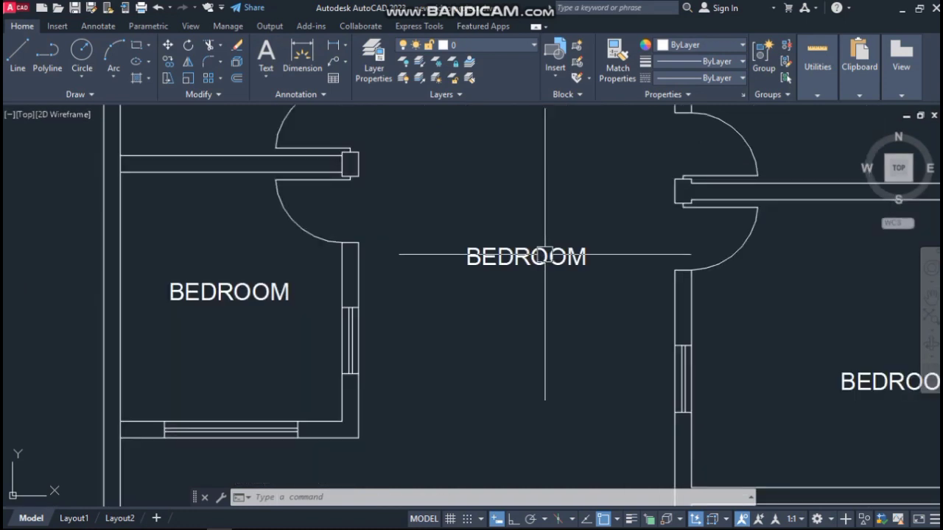
{"action": "left_click", "coordinate": [540, 256]}
{"action": "double_click", "coordinate": [582, 255]}
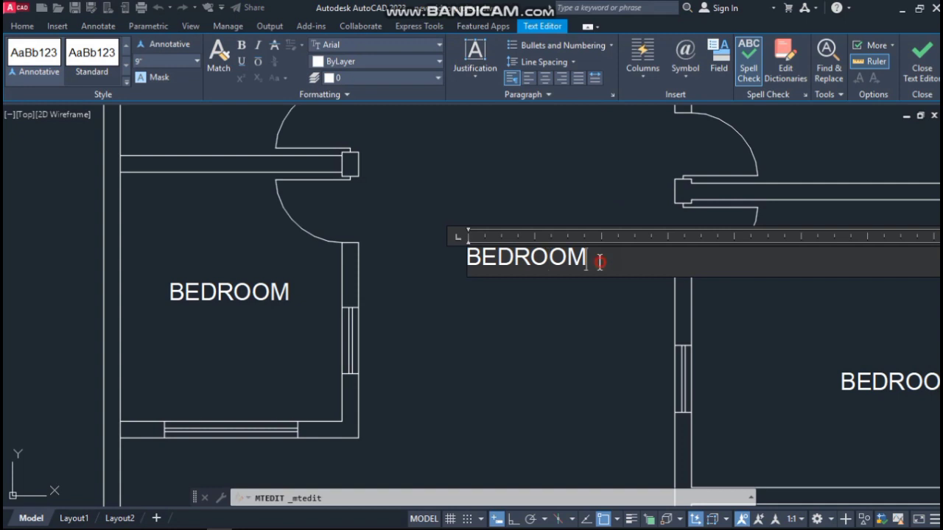
{"action": "key", "text": "BackSpace"}
{"action": "key", "text": "BackSpace"}
{"action": "key", "text": "BackSpace"}
{"action": "key", "text": "BackSpace"}
{"action": "key", "text": "BackSpace"}
{"action": "key", "text": "BackSpace"}
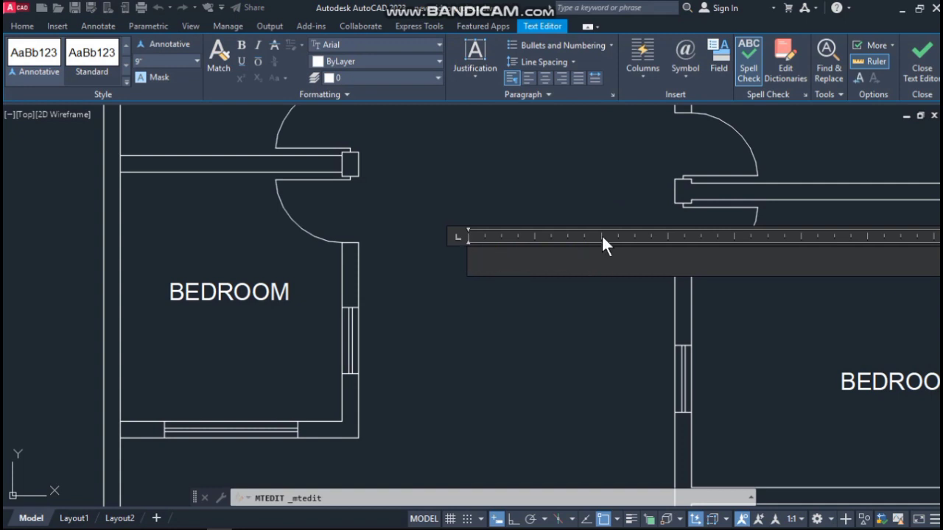
{"action": "type", "text": "HALL"}
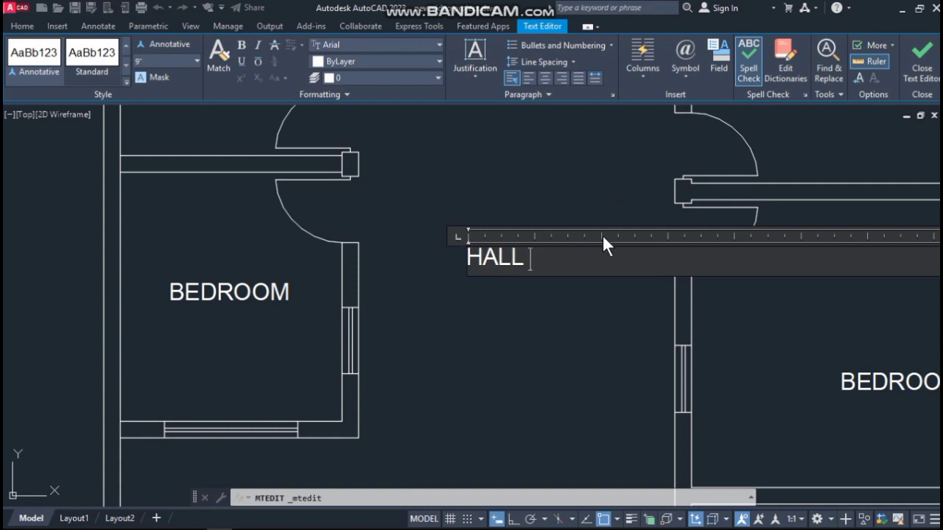
{"action": "key", "text": "BackSpace"}
{"action": "key", "text": "BackSpace"}
{"action": "key", "text": "BackSpace"}
{"action": "key", "text": "BackSpace"}
Enter LOBY as the label text of the central area and finish the text edit
{"action": "type", "text": "LOBY"}
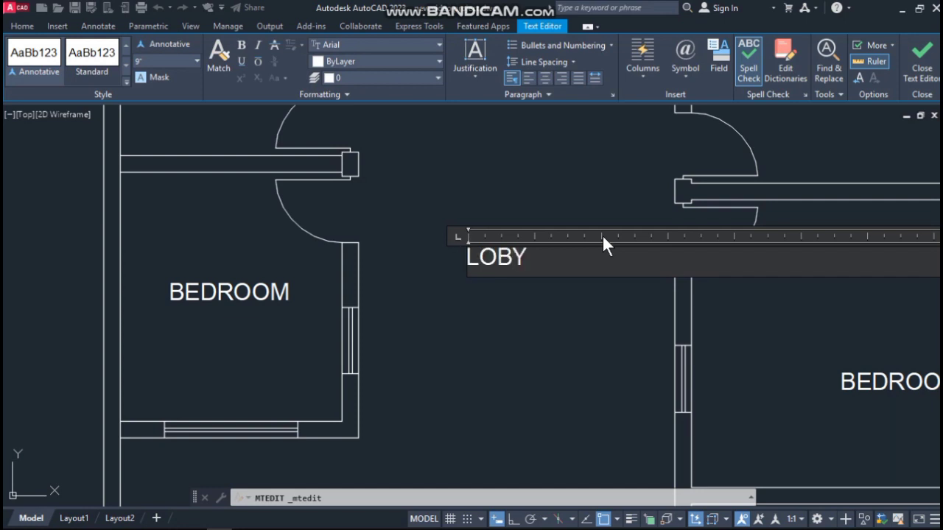
{"action": "left_click", "coordinate": [538, 310]}
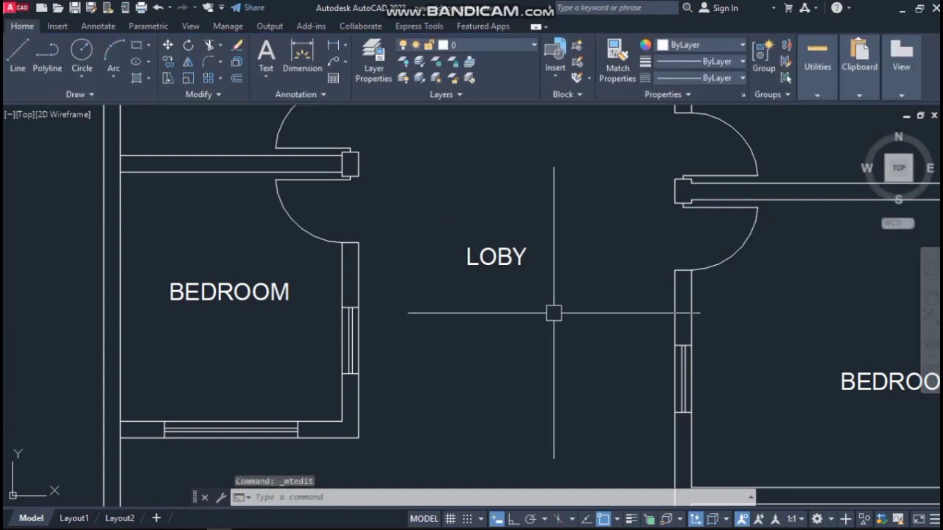
Change the BEDROOM label of the middle room on the plan's right side to LIVING ROOM
{"action": "scroll", "coordinate": [488, 212], "scroll_direction": "down", "scroll_amount": 4}
{"action": "scroll", "coordinate": [346, 155], "scroll_direction": "down", "scroll_amount": 2}
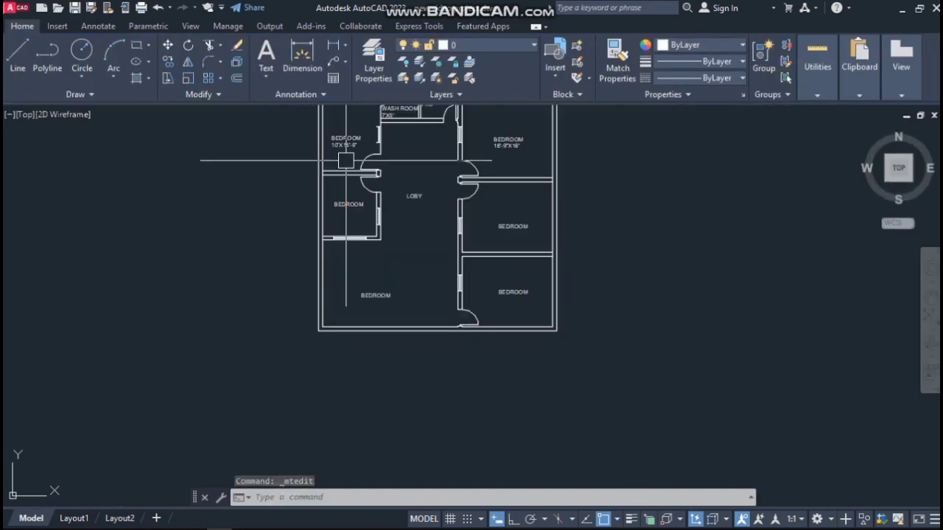
{"action": "scroll", "coordinate": [502, 216], "scroll_direction": "up", "scroll_amount": 4}
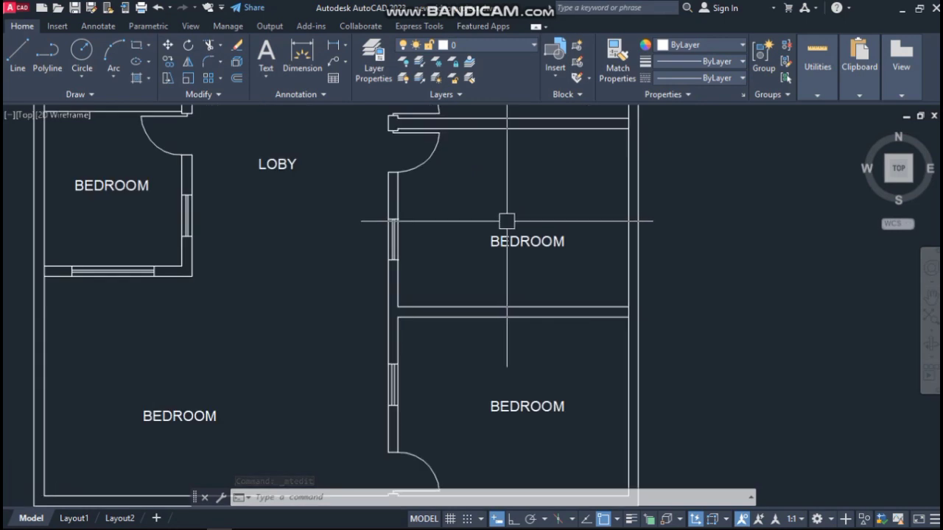
{"action": "scroll", "coordinate": [502, 216], "scroll_direction": "down", "scroll_amount": 2}
{"action": "scroll", "coordinate": [535, 233], "scroll_direction": "up", "scroll_amount": 2}
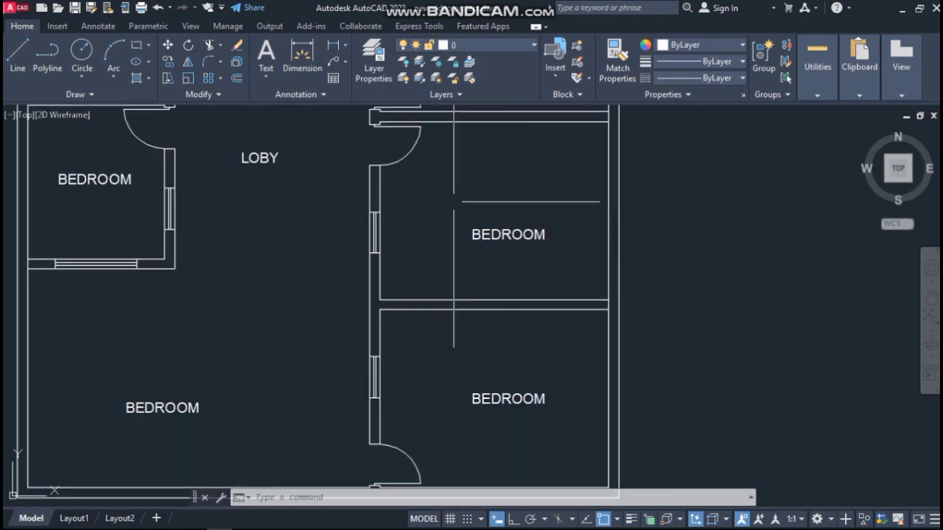
{"action": "scroll", "coordinate": [496, 227], "scroll_direction": "up", "scroll_amount": 4}
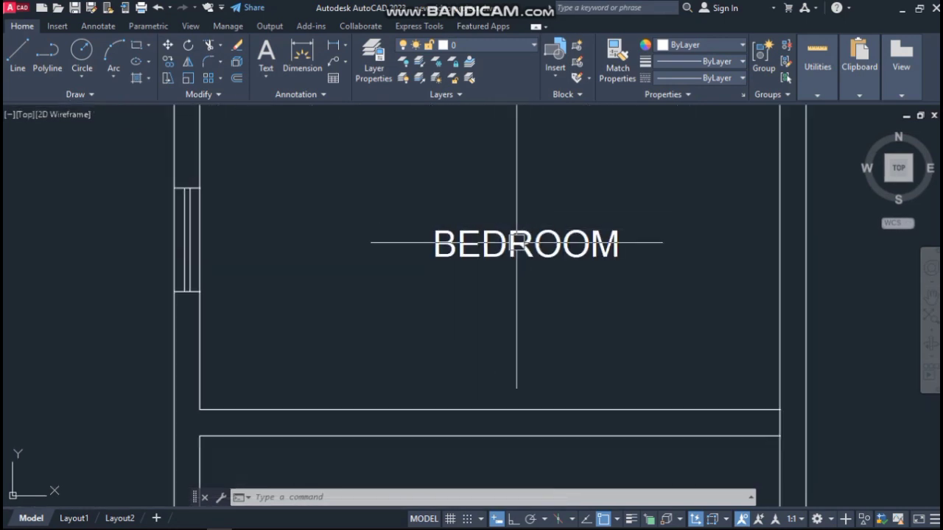
{"action": "left_click", "coordinate": [516, 242]}
{"action": "double_click", "coordinate": [622, 244]}
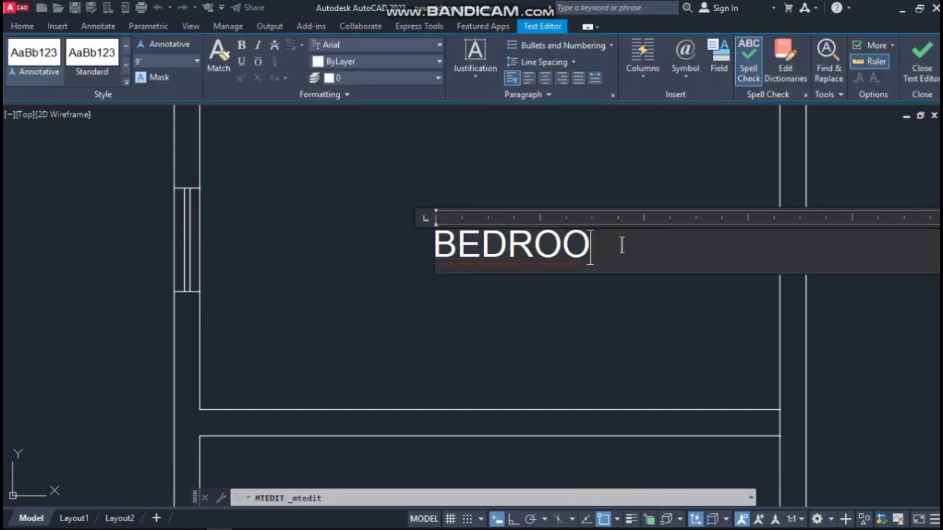
{"action": "key", "text": "BackSpace"}
{"action": "key", "text": "BackSpace"}
{"action": "key", "text": "BackSpace"}
{"action": "key", "text": "BackSpace"}
{"action": "key", "text": "BackSpace"}
{"action": "key", "text": "BackSpace"}
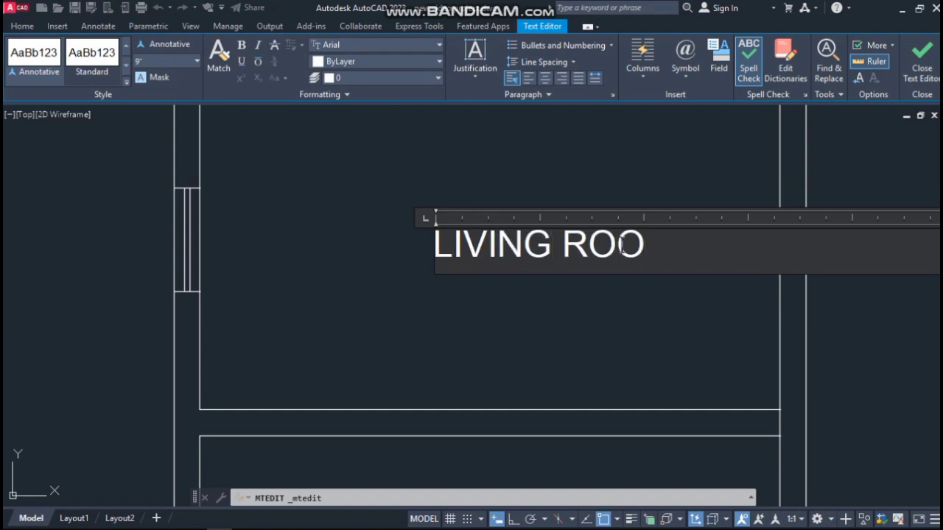
{"action": "left_click", "coordinate": [608, 293]}
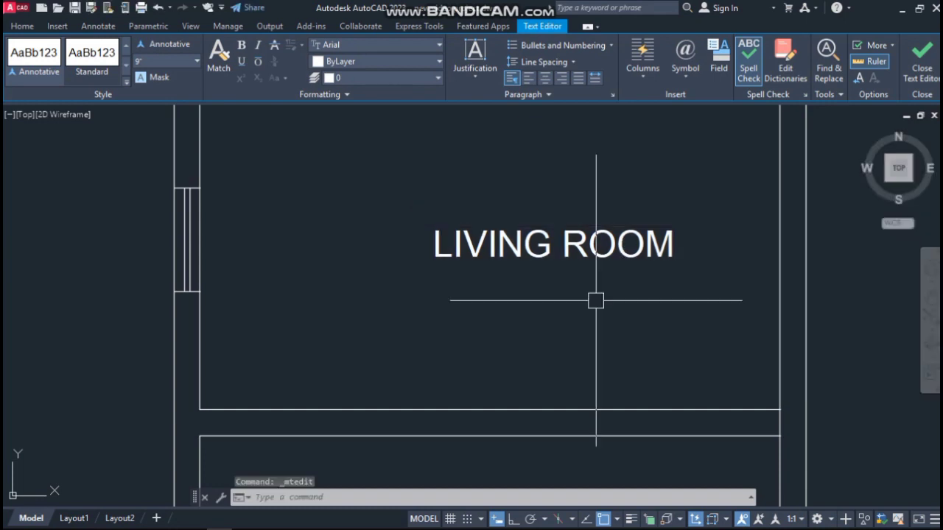
{"action": "scroll", "coordinate": [545, 294], "scroll_direction": "down", "scroll_amount": 4}
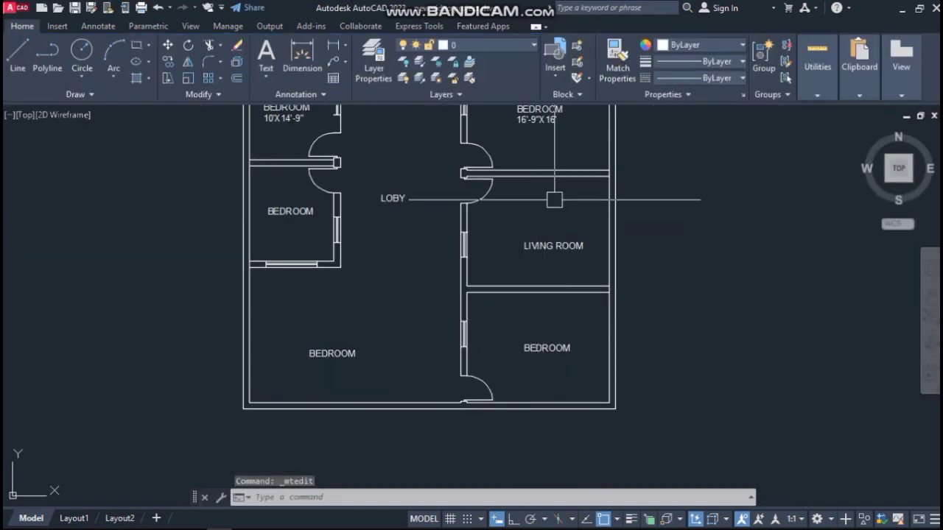
Measure the living room's width between its side walls with a temporary aligned dimension, without placing it
{"action": "scroll", "coordinate": [553, 184], "scroll_direction": "up", "scroll_amount": 4}
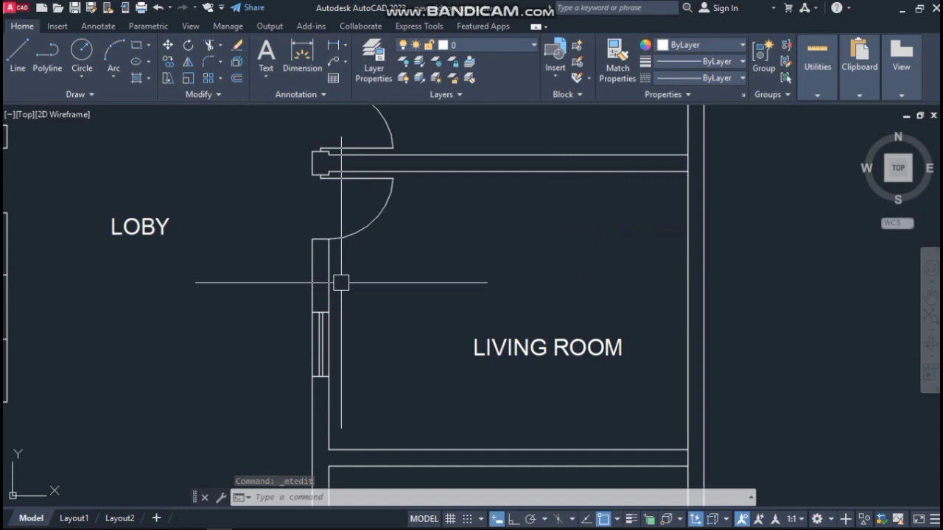
{"action": "type", "text": "DA"}
{"action": "key", "text": "Return"}
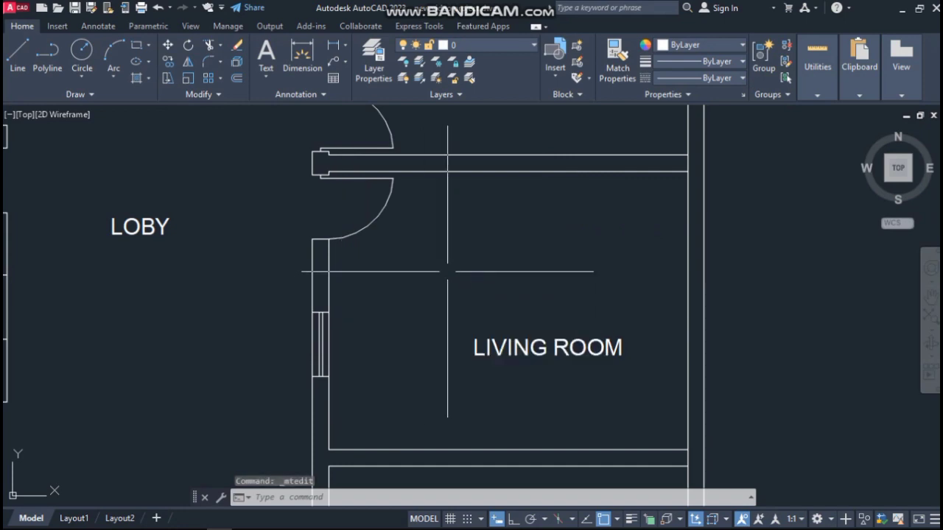
{"action": "left_click", "coordinate": [329, 279]}
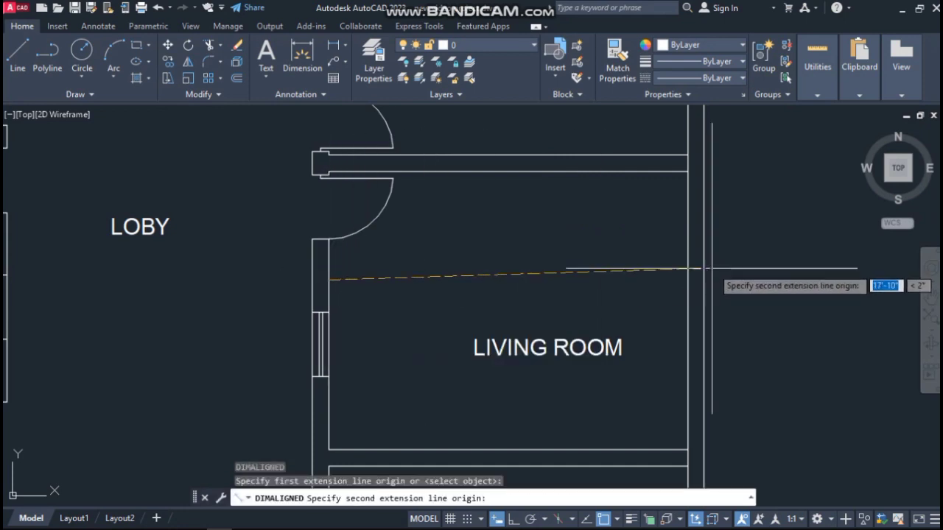
{"action": "key", "text": "Escape"}
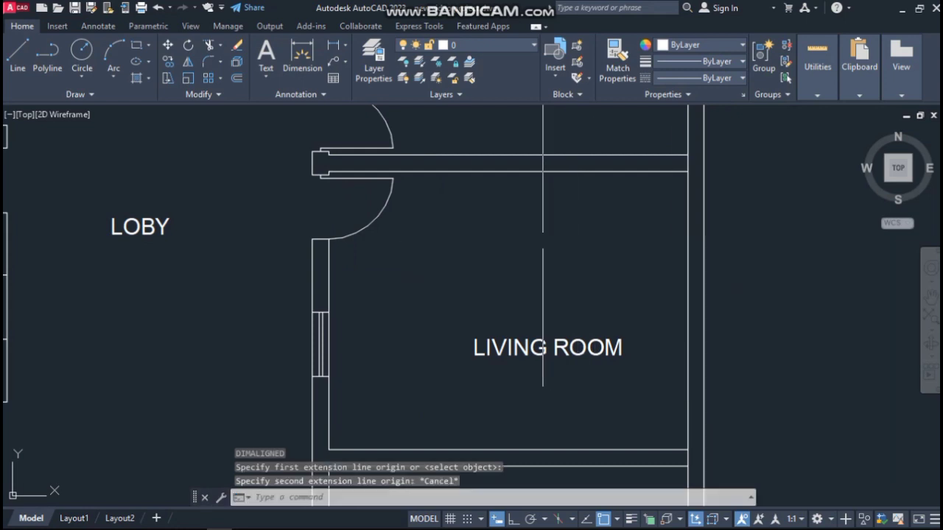
Measure the living room's depth between its upper and lower walls with a temporary aligned dimension, without placing it
{"action": "scroll", "coordinate": [490, 223], "scroll_direction": "down", "scroll_amount": 2}
{"action": "scroll", "coordinate": [475, 265], "scroll_direction": "down", "scroll_amount": 2}
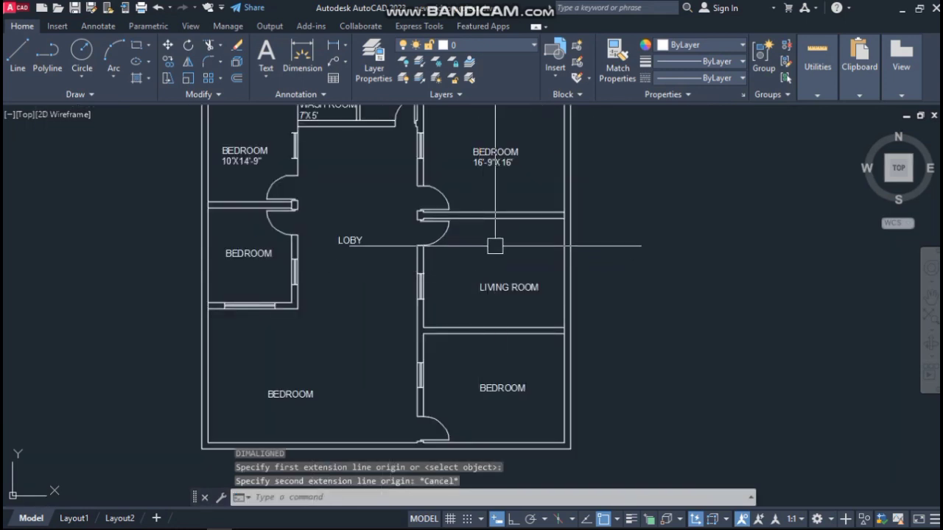
{"action": "key", "text": "Return"}
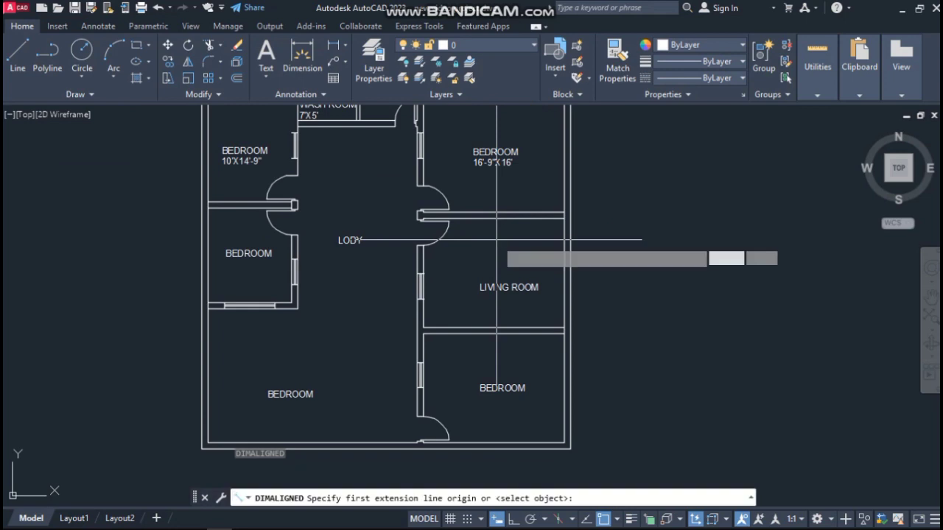
{"action": "left_click", "coordinate": [538, 217]}
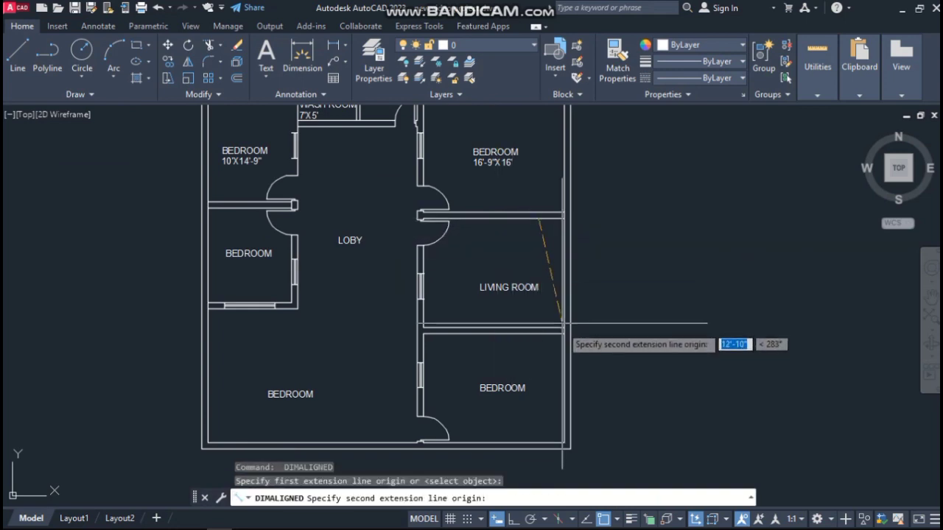
{"action": "left_click", "coordinate": [546, 326]}
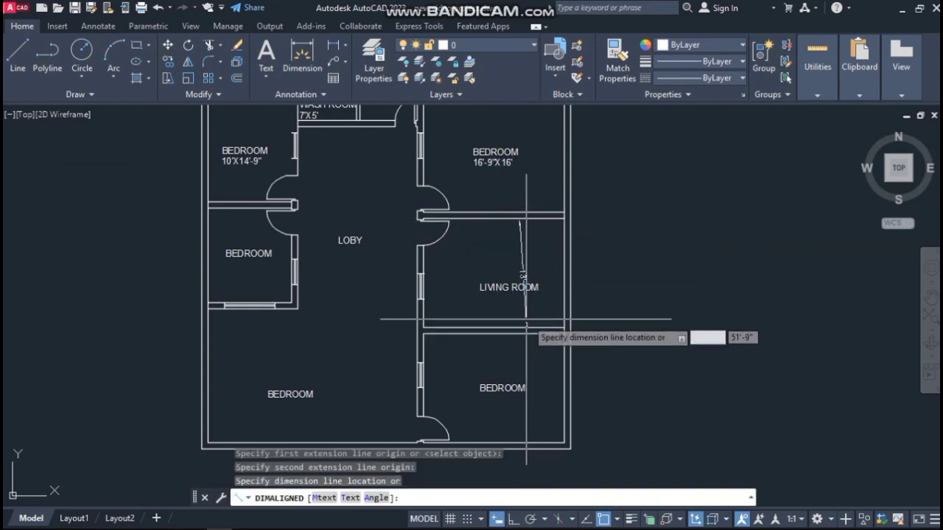
{"action": "scroll", "coordinate": [556, 326], "scroll_direction": "up", "scroll_amount": 5}
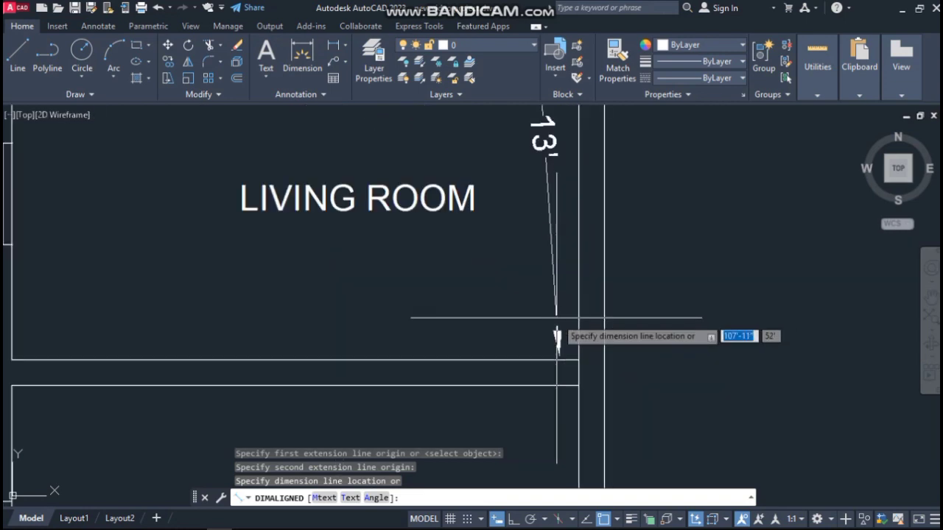
{"action": "key", "text": "Escape"}
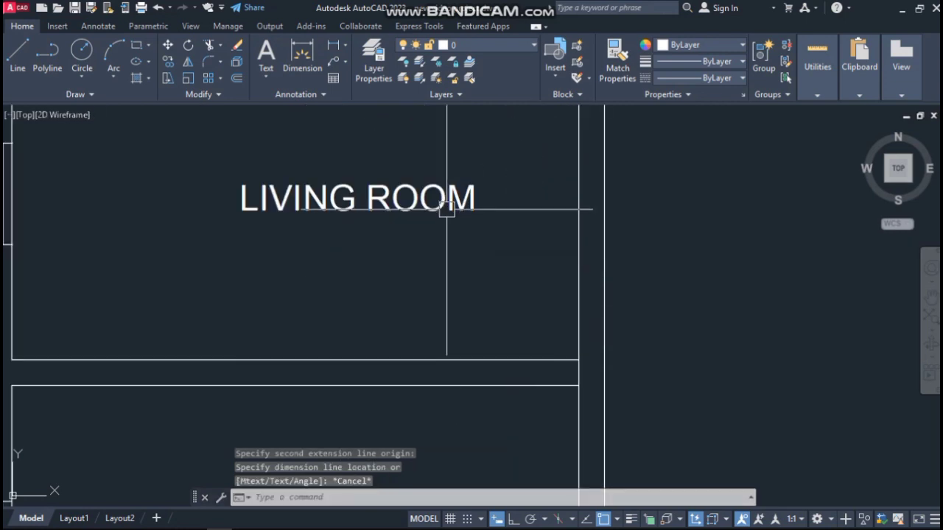
Add the size 16'-9"X13' as a second line under the LIVING ROOM label and finish the text edit
{"action": "left_click", "coordinate": [446, 209]}
{"action": "double_click", "coordinate": [446, 209]}
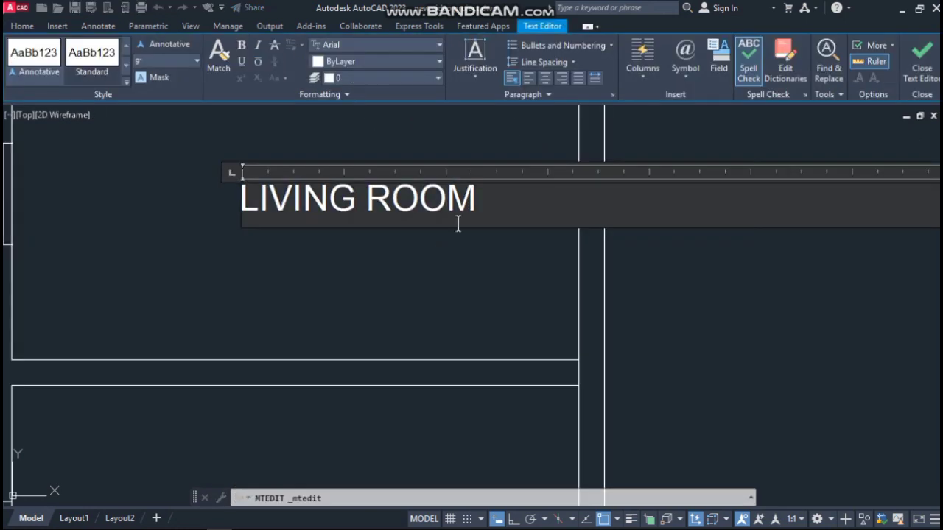
{"action": "key", "text": "Return"}
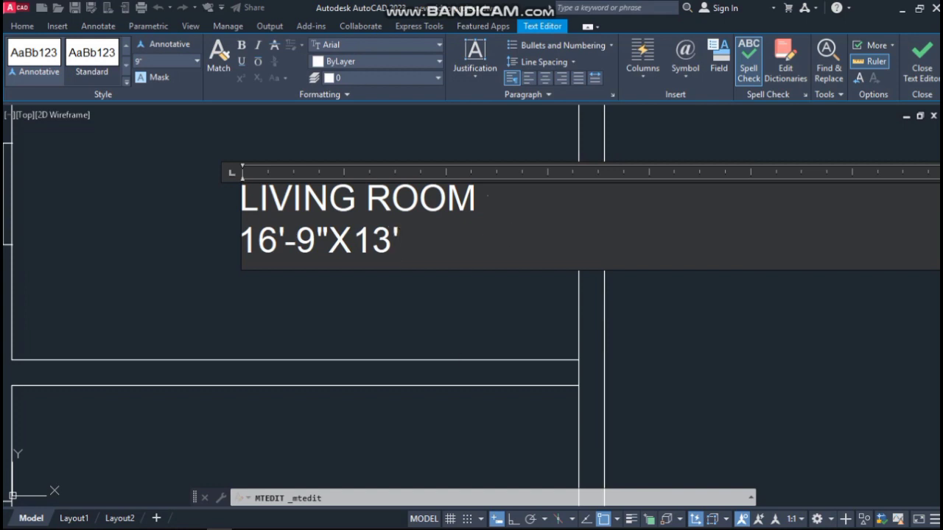
{"action": "left_click", "coordinate": [545, 309]}
{"action": "scroll", "coordinate": [610, 193], "scroll_direction": "down", "scroll_amount": 3}
{"action": "scroll", "coordinate": [516, 203], "scroll_direction": "down", "scroll_amount": 1}
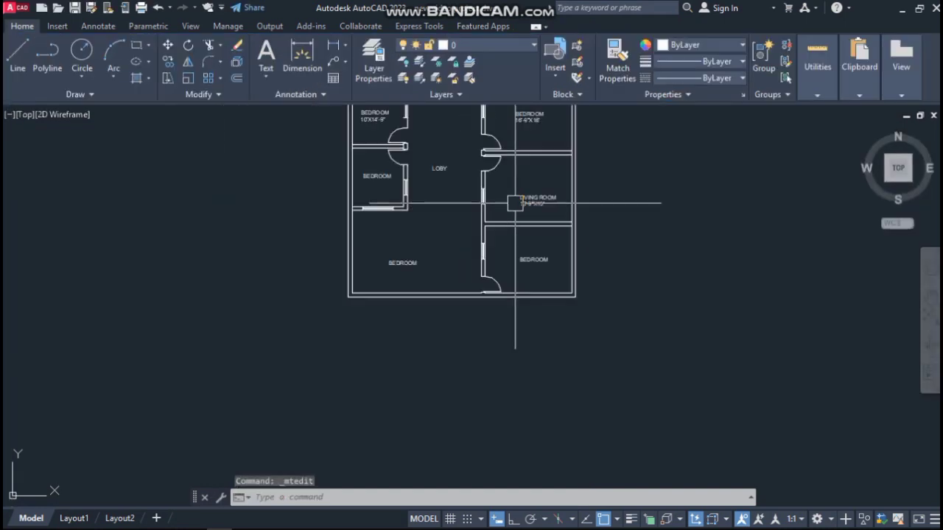
Measure the width of the plan's lower-right bedroom with a temporary aligned dimension between its side walls, without placing it
{"action": "scroll", "coordinate": [526, 261], "scroll_direction": "up", "scroll_amount": 2}
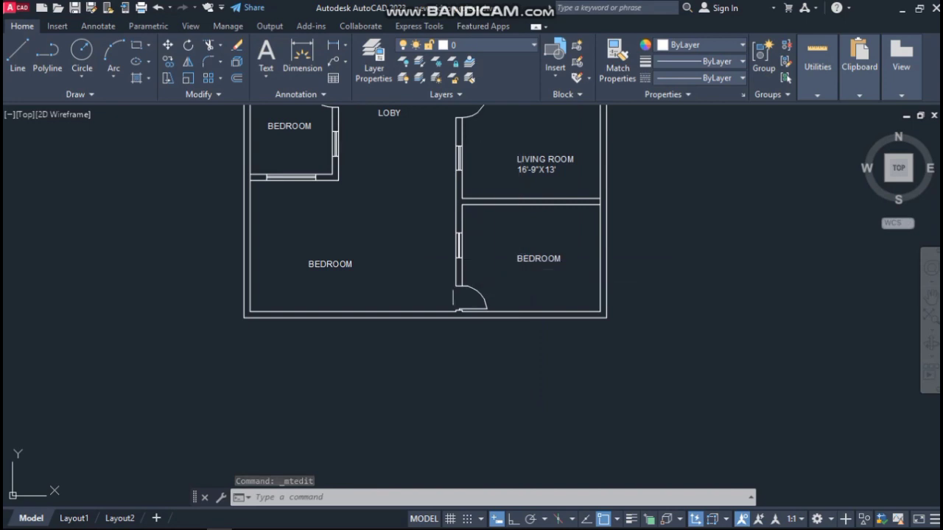
{"action": "scroll", "coordinate": [568, 261], "scroll_direction": "up", "scroll_amount": 3}
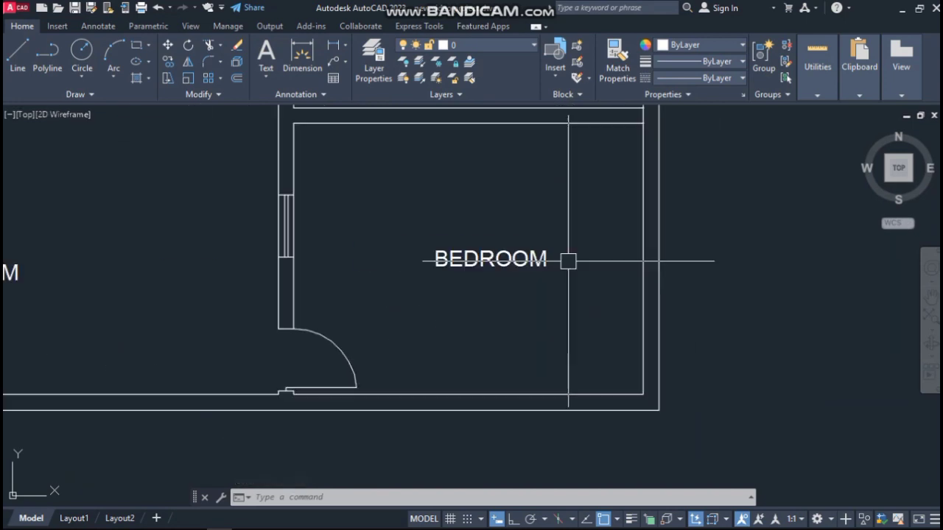
{"action": "scroll", "coordinate": [568, 261], "scroll_direction": "up", "scroll_amount": 2}
{"action": "left_click", "coordinate": [550, 215]}
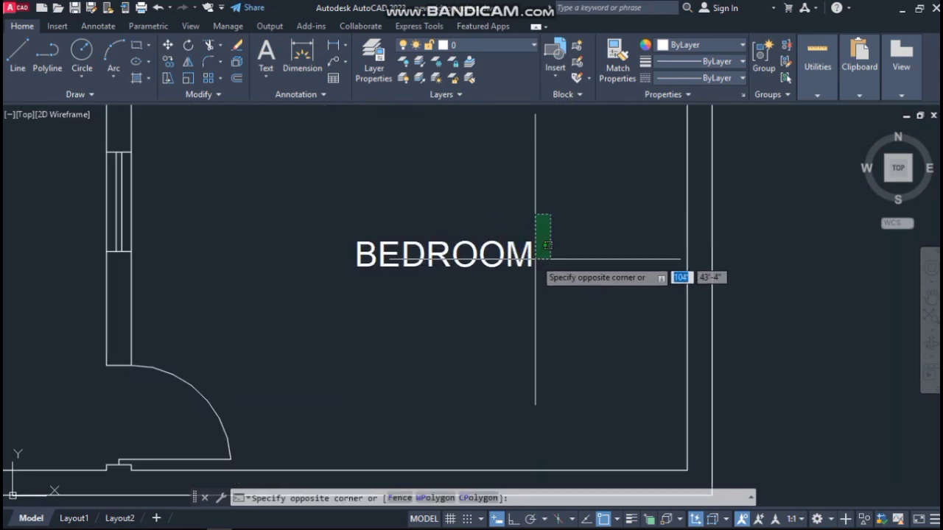
{"action": "left_click", "coordinate": [538, 256]}
{"action": "type", "text": "d"}
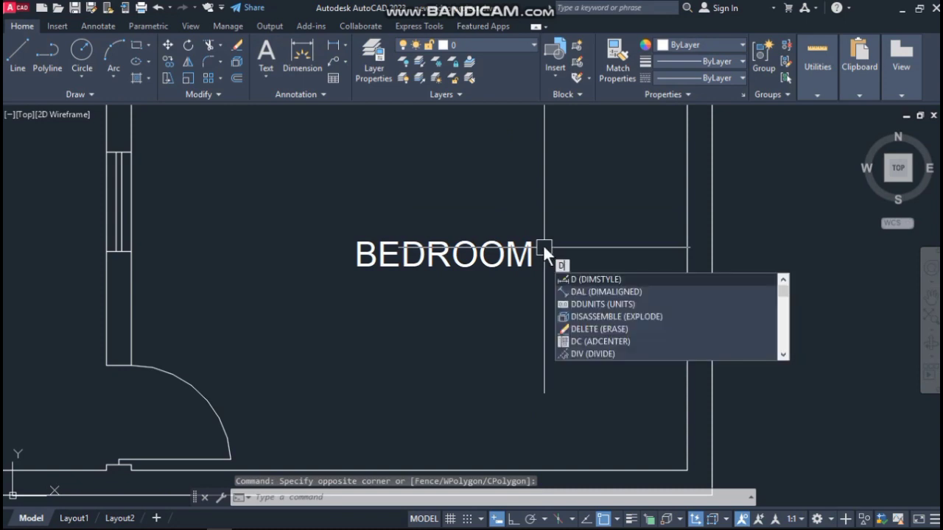
{"action": "type", "text": "al"}
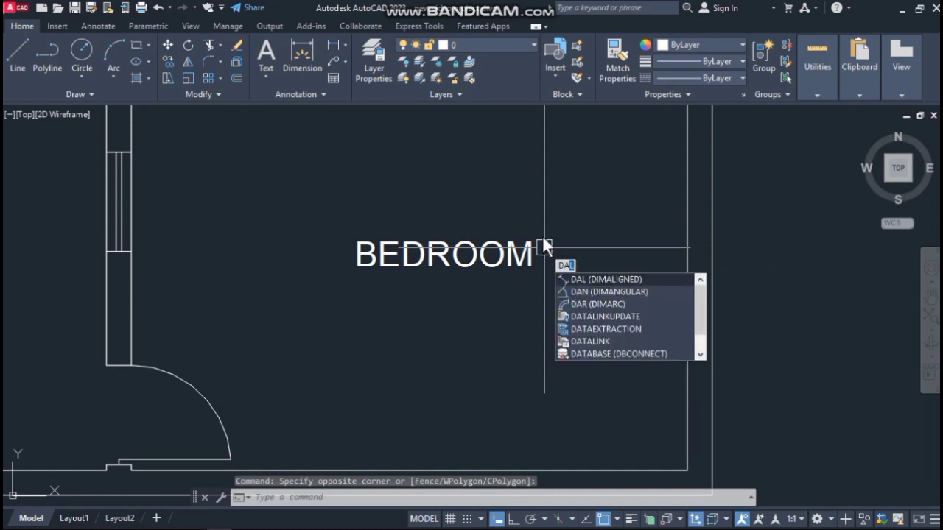
{"action": "key", "text": "Return"}
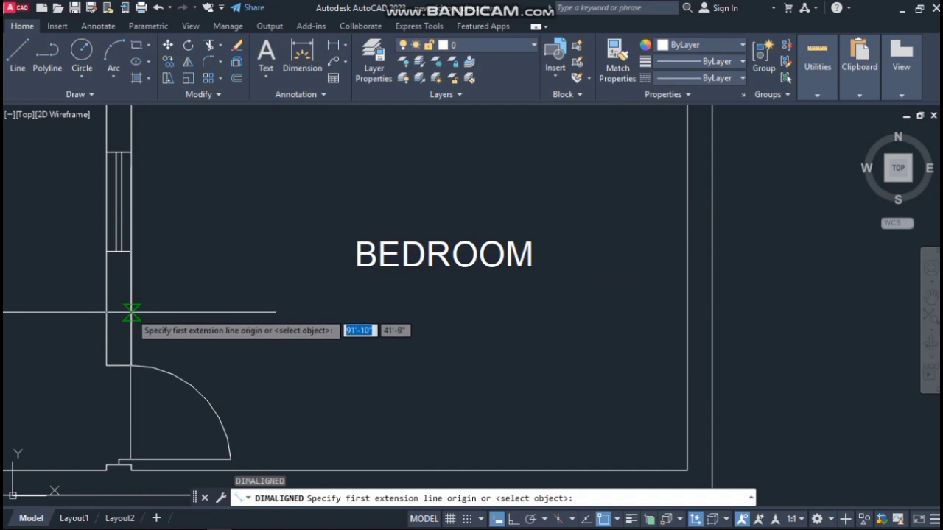
{"action": "left_click", "coordinate": [133, 311]}
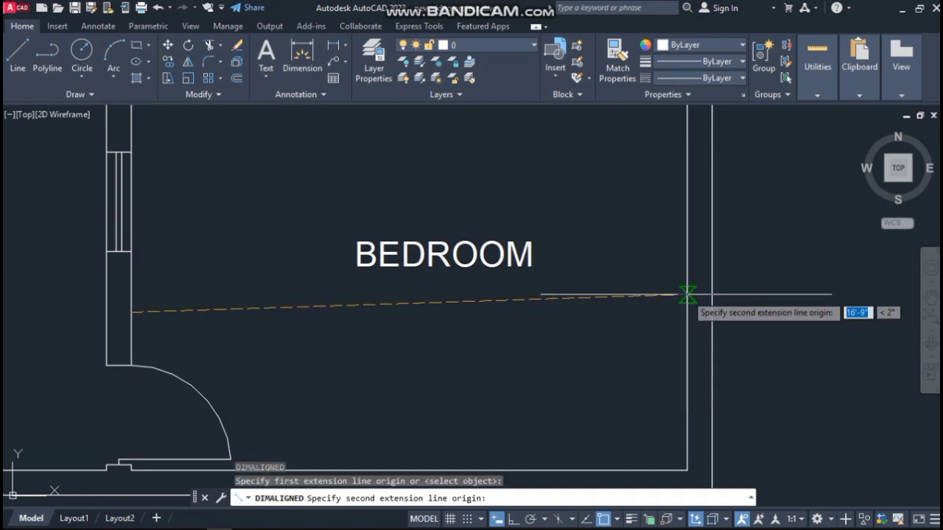
{"action": "left_click", "coordinate": [688, 302]}
{"action": "key", "text": "Escape"}
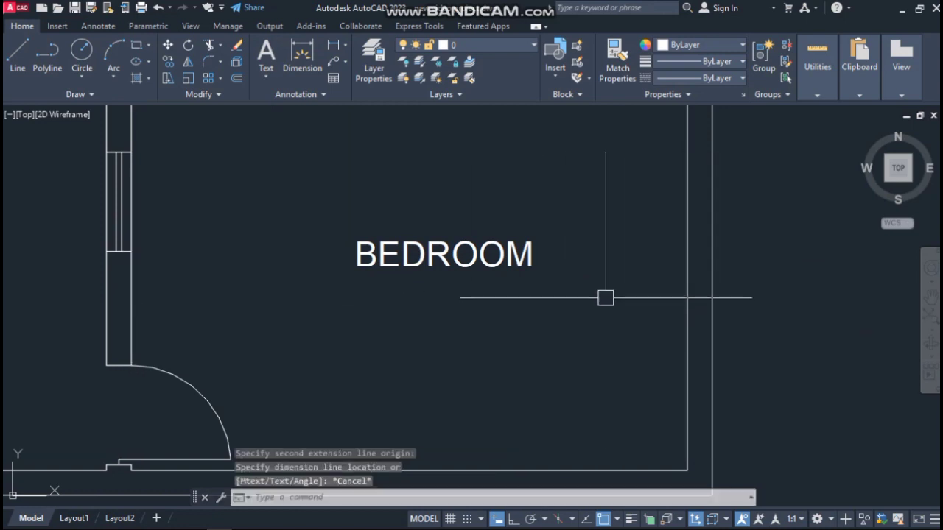
Measure the lower-right bedroom's depth from its bottom wall to its top wall with a temporary aligned dimension
{"action": "key", "text": "Return"}
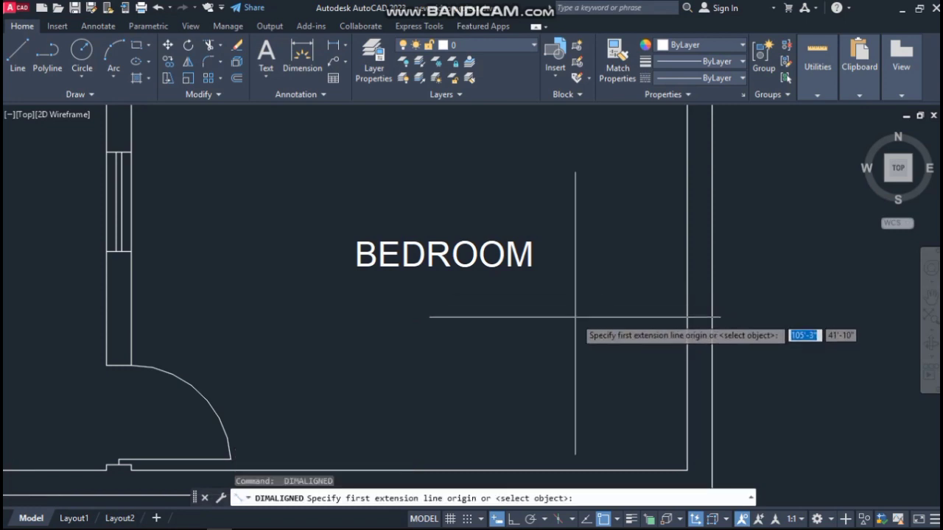
{"action": "scroll", "coordinate": [577, 324], "scroll_direction": "down", "scroll_amount": 4}
{"action": "left_click", "coordinate": [567, 379]}
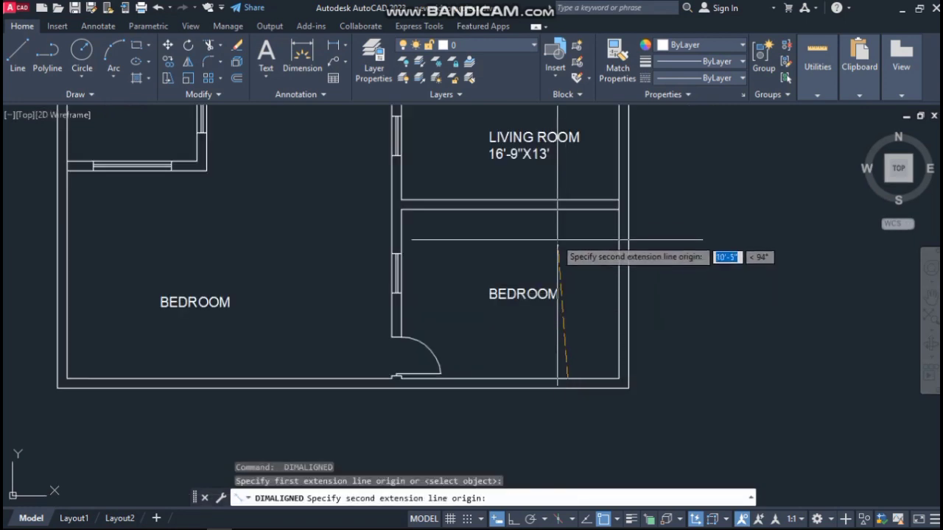
{"action": "left_click", "coordinate": [564, 210]}
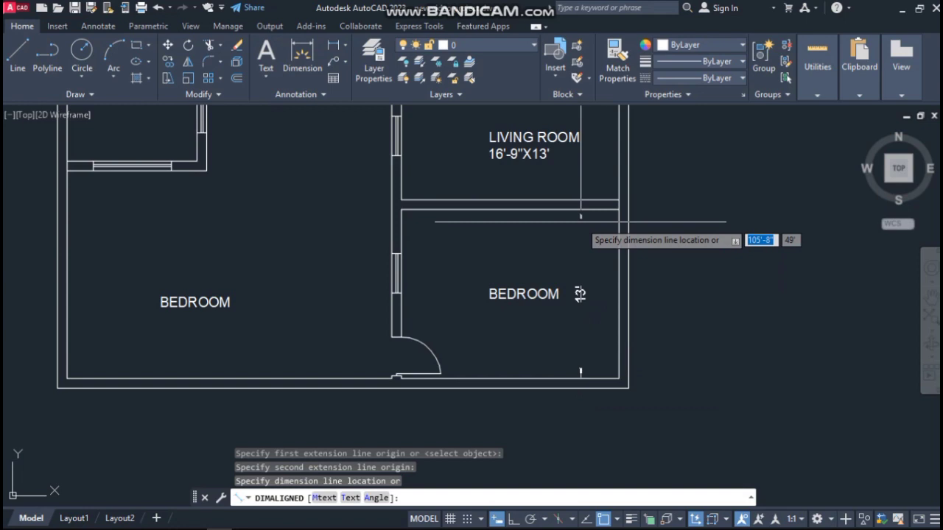
{"action": "key", "text": "Escape"}
Delete the BEDROOM label from the lower-right room
{"action": "left_click", "coordinate": [554, 274]}
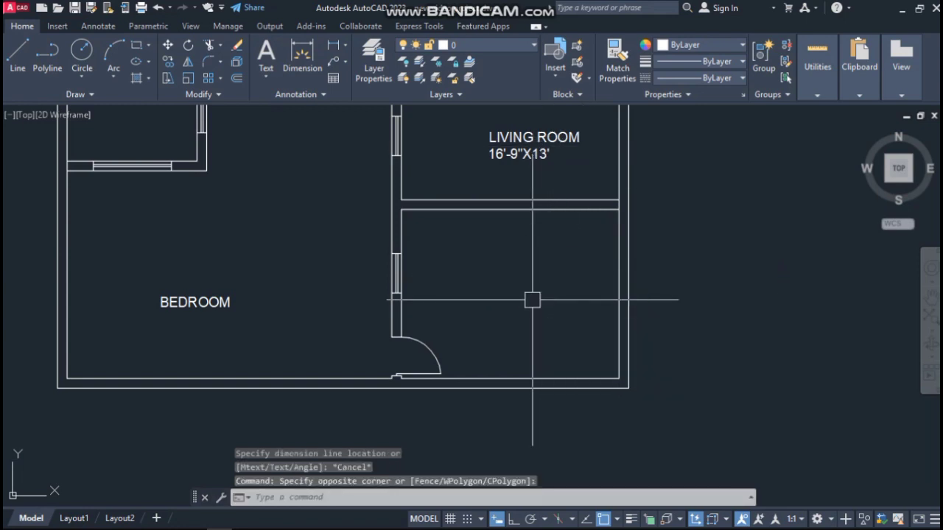
{"action": "left_click", "coordinate": [532, 300]}
{"action": "key", "text": "Delete"}
{"action": "type", "text": "m"}
{"action": "key", "text": "Return"}
{"action": "key", "text": "Escape"}
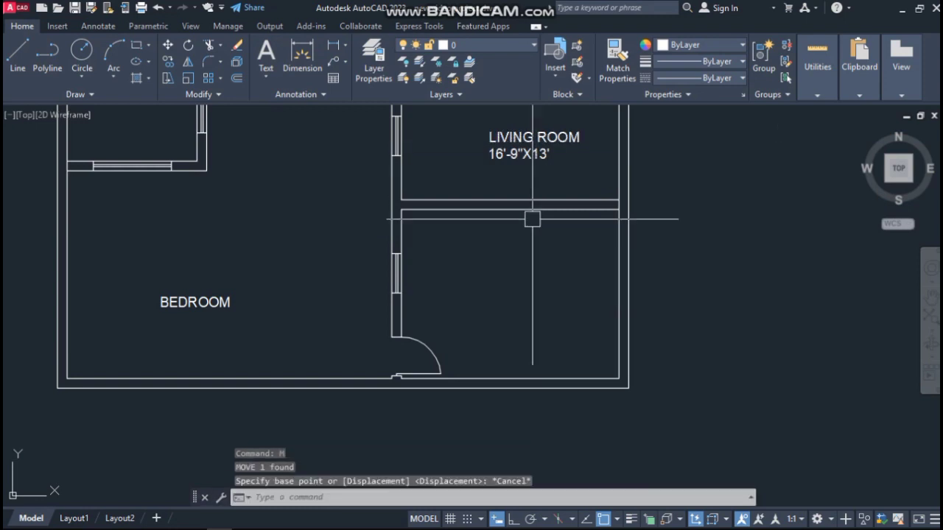
Copy the LIVING ROOM label with its size line into the middle of the lower-right room
{"action": "type", "text": "co"}
{"action": "key", "text": "Return"}
{"action": "left_click", "coordinate": [489, 159]}
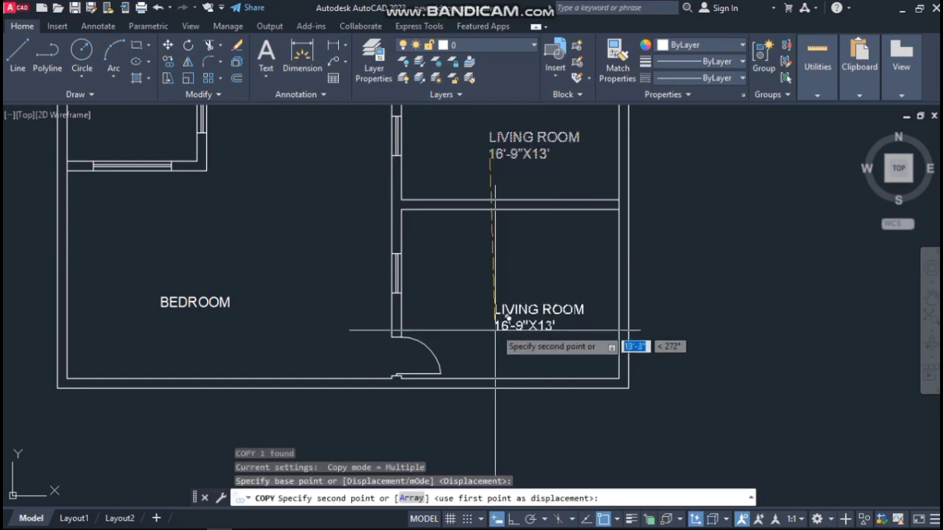
{"action": "left_click", "coordinate": [485, 318]}
{"action": "key", "text": "Escape"}
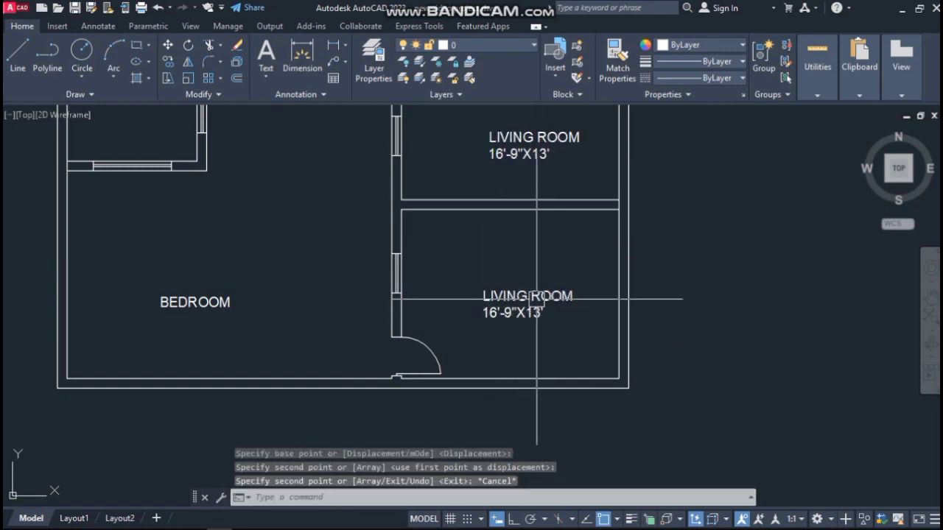
Change the copied label's room name to GUEST ROOM, keep its 16'-9"X13' size line, and finish the text edit
{"action": "left_click", "coordinate": [536, 299]}
{"action": "left_click", "coordinate": [541, 295]}
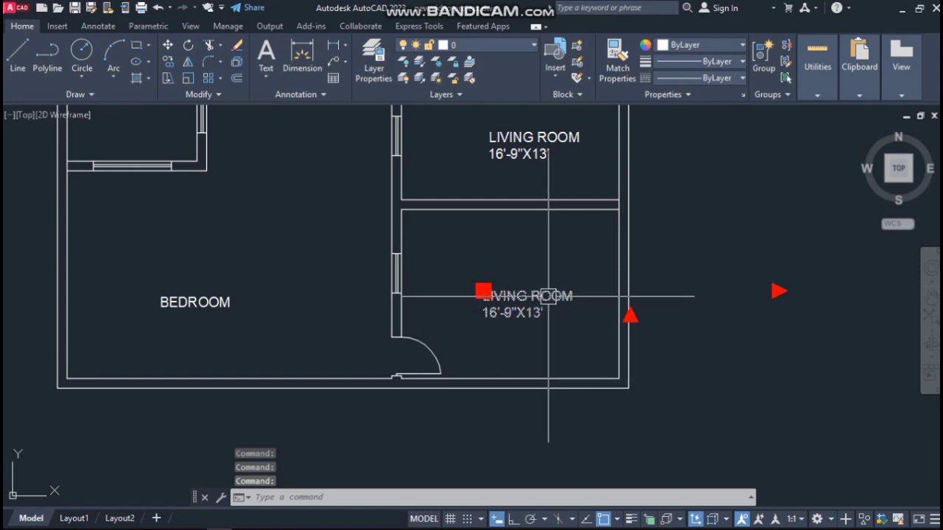
{"action": "double_click", "coordinate": [575, 295]}
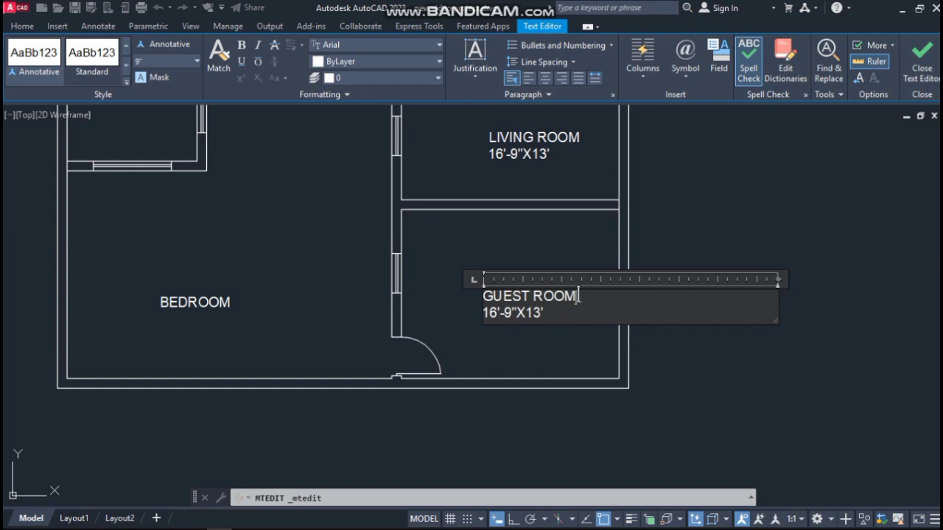
{"action": "left_click", "coordinate": [542, 363]}
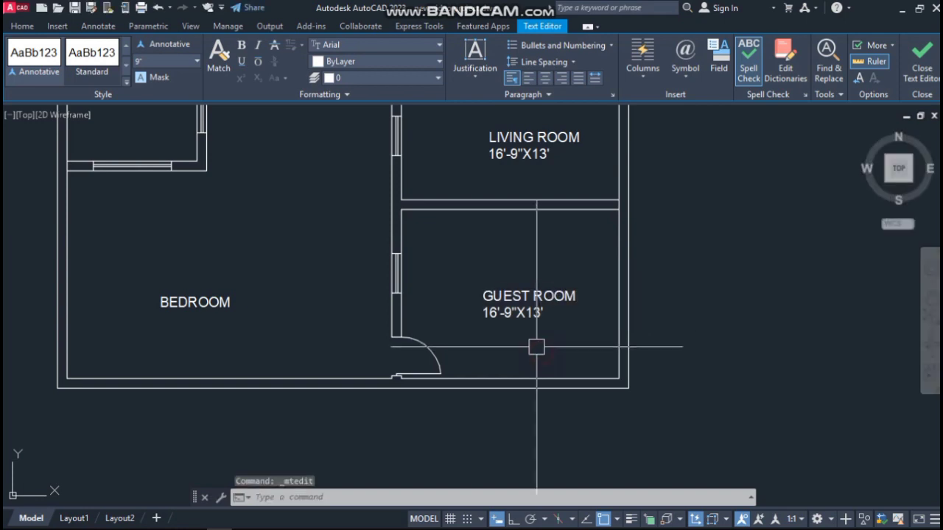
Measure the width of the BEDROOM directly below the upper-left bedroom with a temporary aligned dimension between its side walls
{"action": "scroll", "coordinate": [516, 332], "scroll_direction": "down", "scroll_amount": 5}
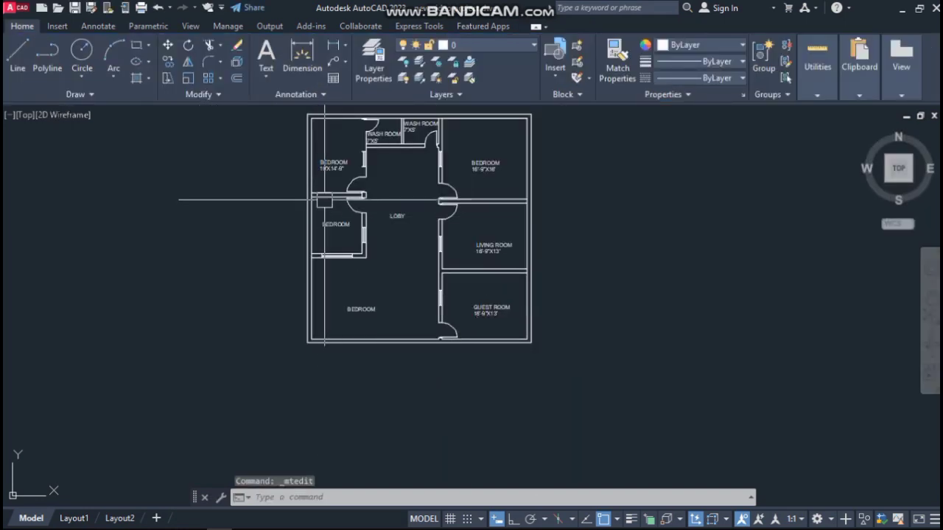
{"action": "scroll", "coordinate": [294, 201], "scroll_direction": "up", "scroll_amount": 4}
{"action": "scroll", "coordinate": [328, 250], "scroll_direction": "up", "scroll_amount": 6}
{"action": "scroll", "coordinate": [332, 249], "scroll_direction": "down", "scroll_amount": 5}
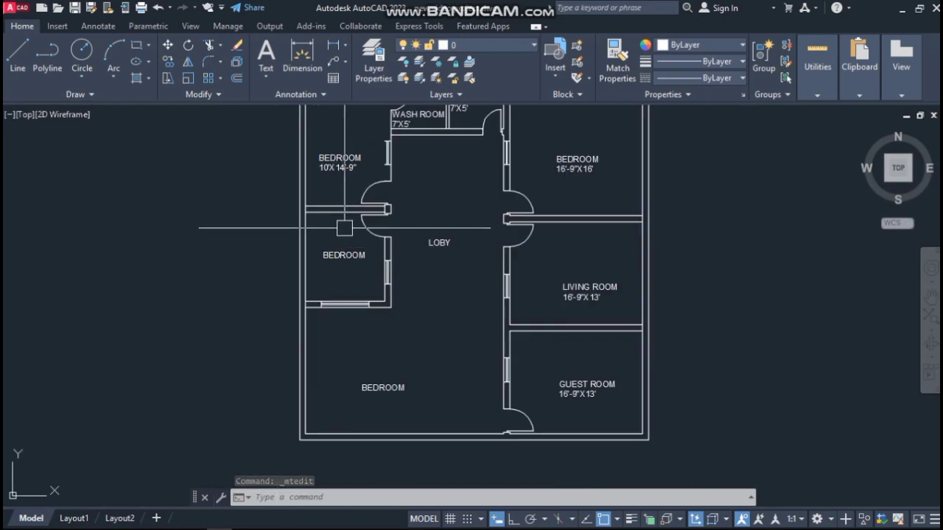
{"action": "scroll", "coordinate": [354, 232], "scroll_direction": "up", "scroll_amount": 4}
{"action": "type", "text": "da"}
{"action": "key", "text": "Return"}
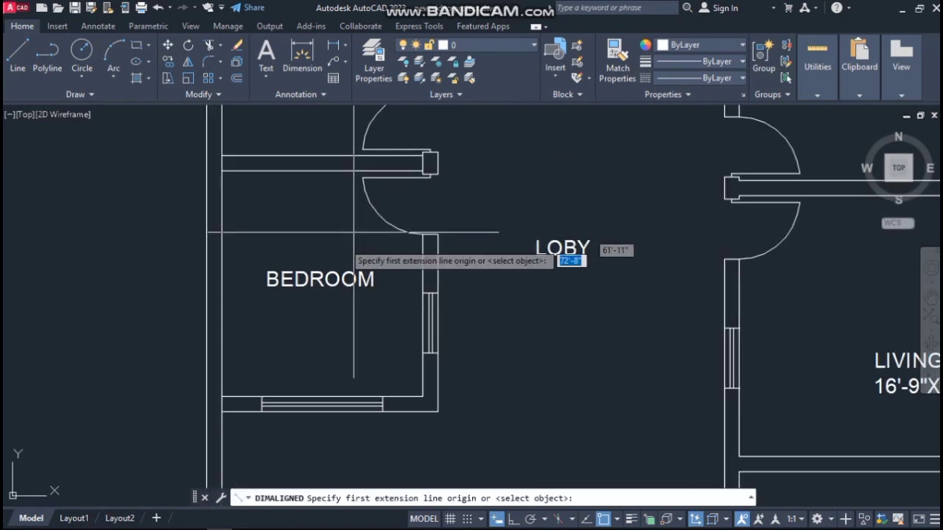
{"action": "left_click", "coordinate": [222, 377]}
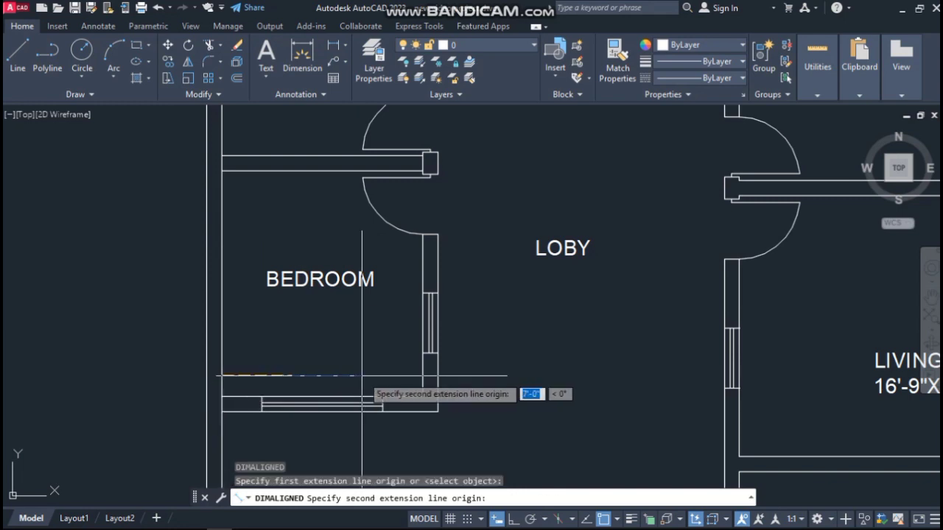
{"action": "left_click", "coordinate": [422, 376]}
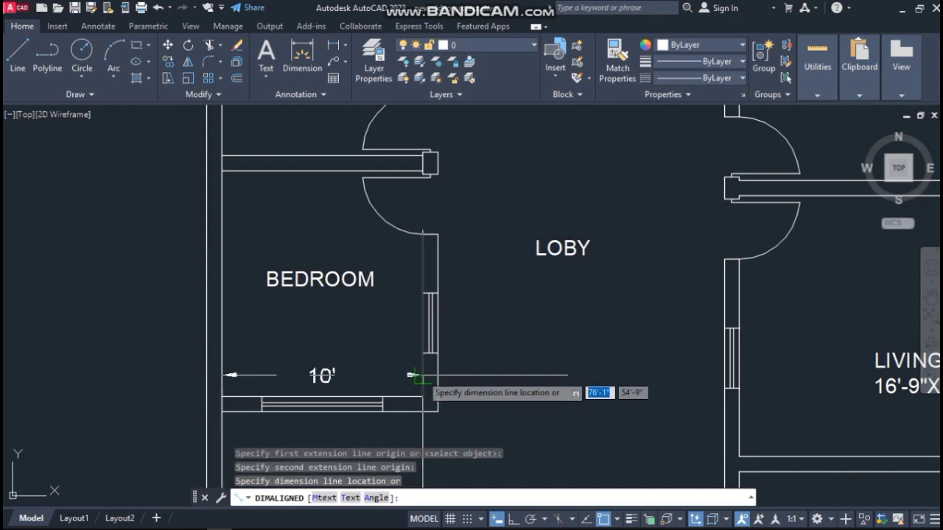
{"action": "key", "text": "Escape"}
Measure the same room's depth from its top wall to its bottom wall with a temporary aligned dimension
{"action": "key", "text": "Return"}
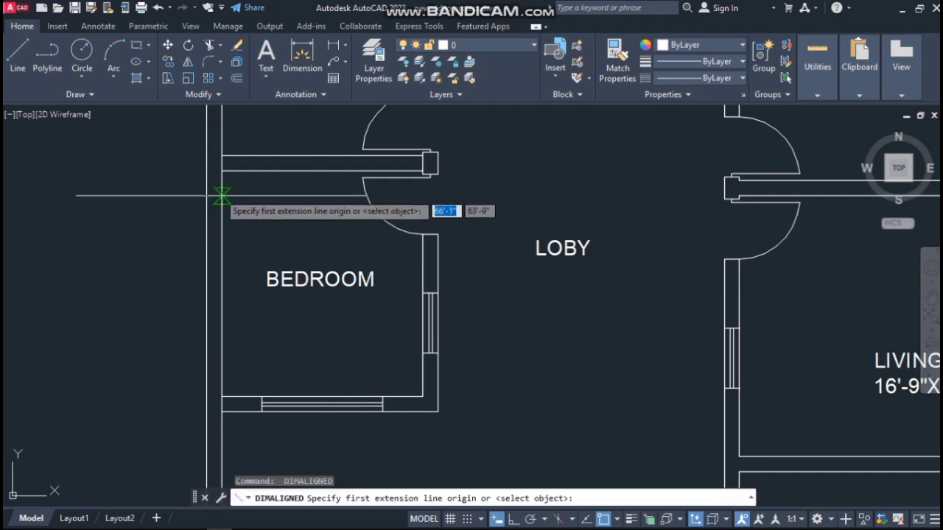
{"action": "left_click", "coordinate": [238, 171]}
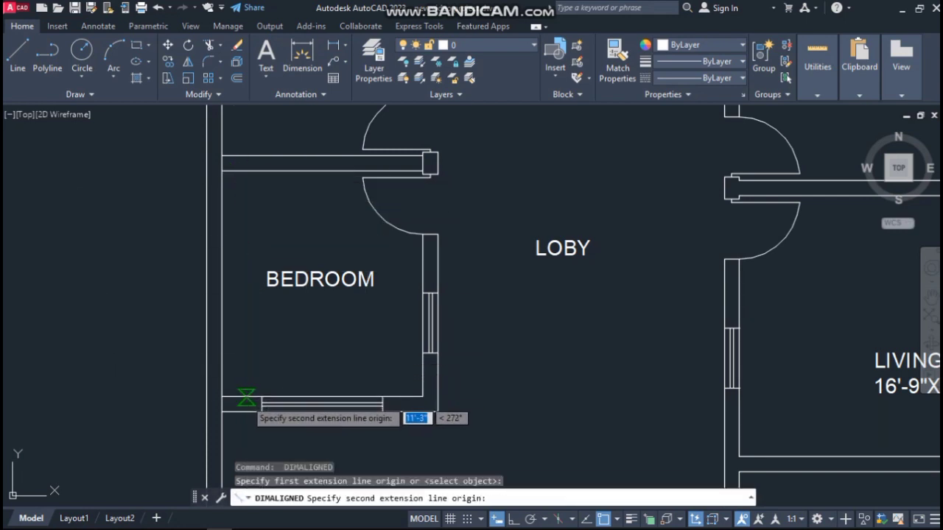
{"action": "left_click", "coordinate": [238, 398]}
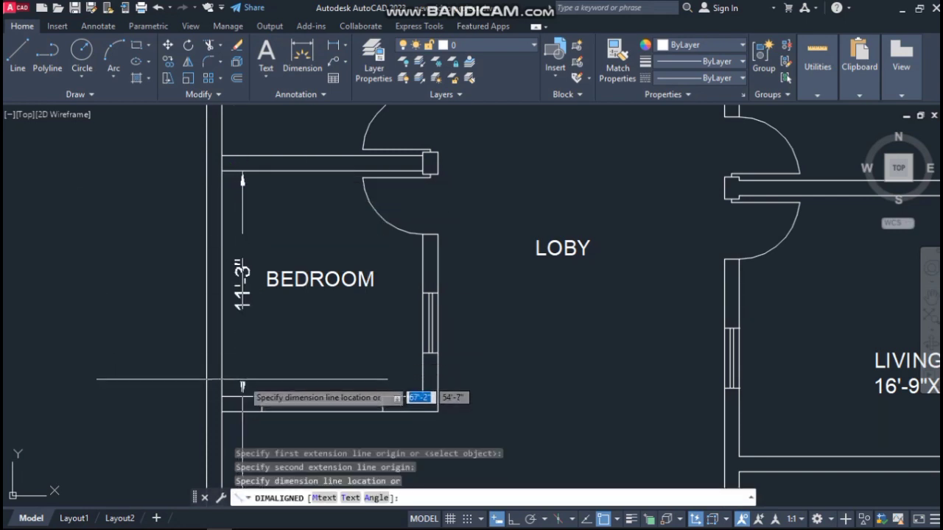
{"action": "key", "text": "Escape"}
Change that room's BEDROOM label to KITCHEN with the size line 10'X11'-3" below it, and finish the text edit
{"action": "left_click", "coordinate": [312, 281]}
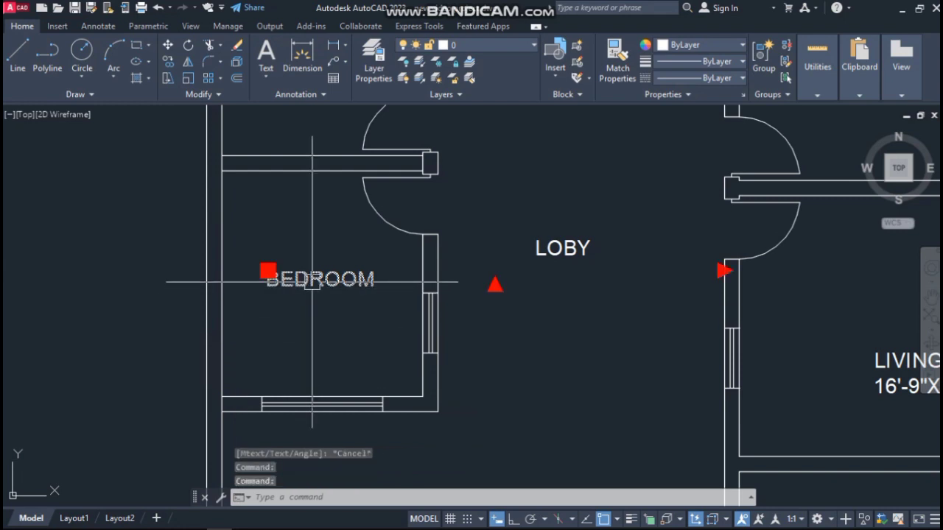
{"action": "double_click", "coordinate": [375, 288]}
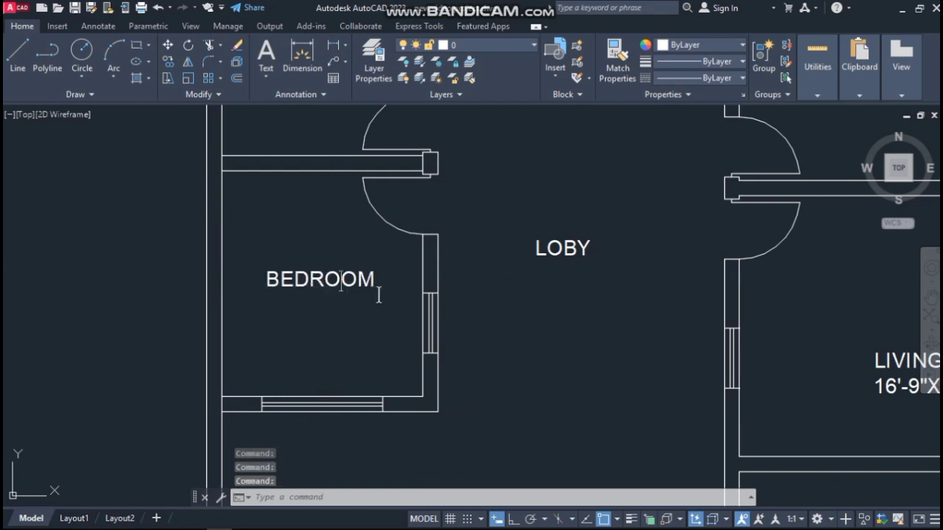
{"action": "key", "text": "Return"}
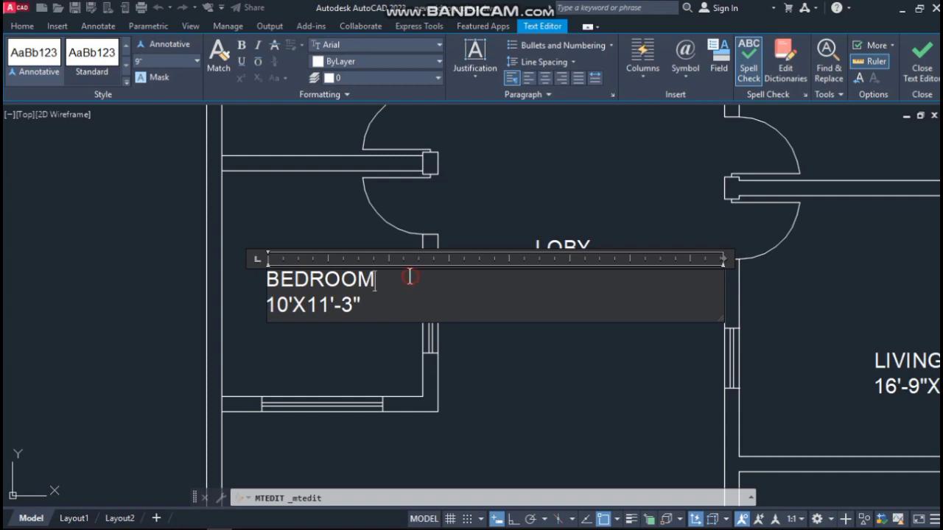
{"action": "key", "text": "BackSpace"}
{"action": "key", "text": "BackSpace"}
{"action": "key", "text": "BackSpace"}
{"action": "key", "text": "BackSpace"}
{"action": "key", "text": "BackSpace"}
{"action": "key", "text": "BackSpace"}
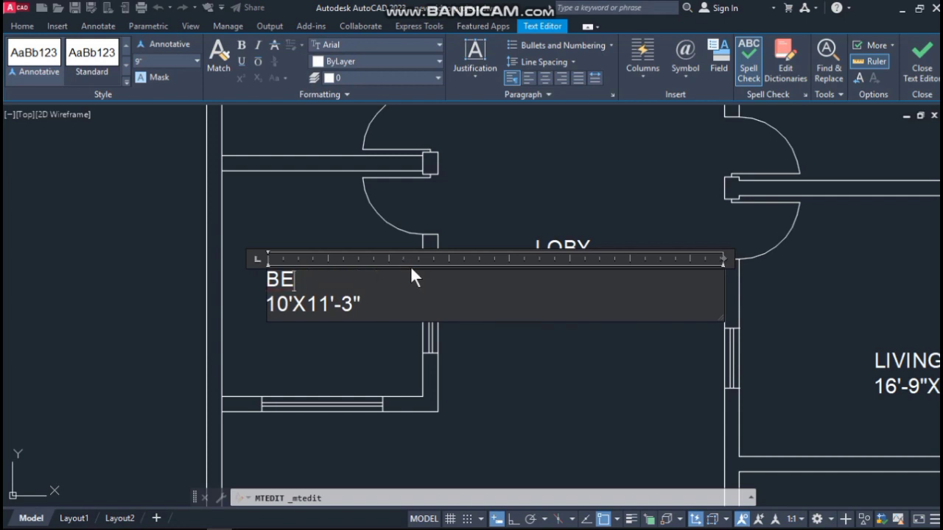
{"action": "type", "text": "KITCHEN"}
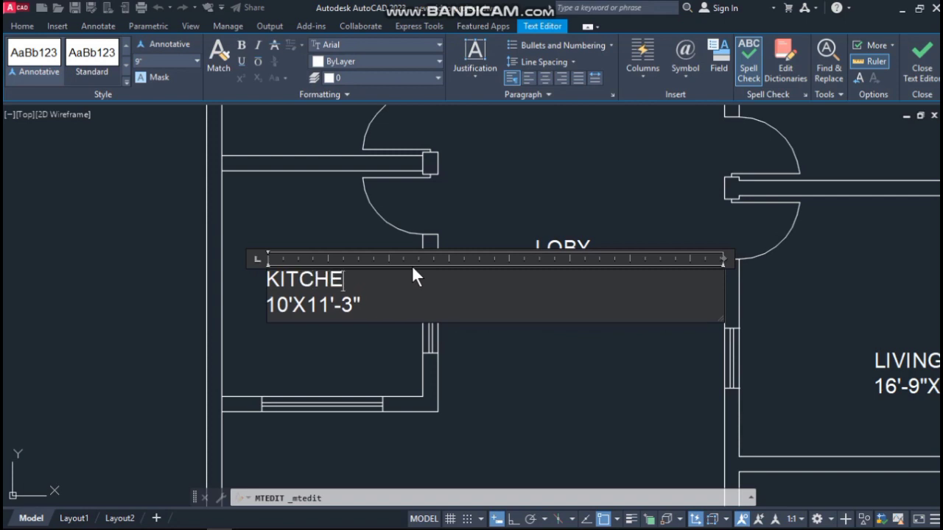
{"action": "left_click", "coordinate": [355, 372]}
Move the BEDROOM label of the large lower-left room slightly up and left, and change its text to PARKING
{"action": "scroll", "coordinate": [288, 316], "scroll_direction": "down", "scroll_amount": 5}
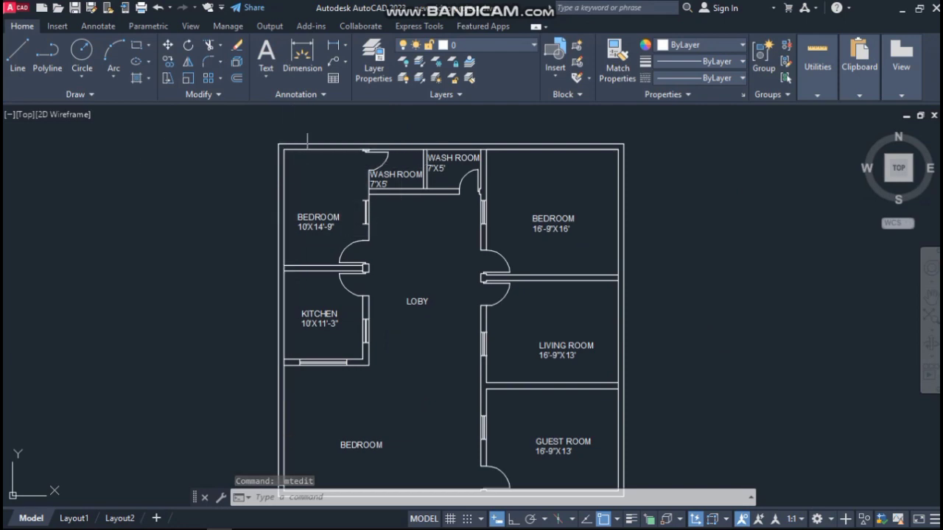
{"action": "scroll", "coordinate": [329, 140], "scroll_direction": "down", "scroll_amount": 2}
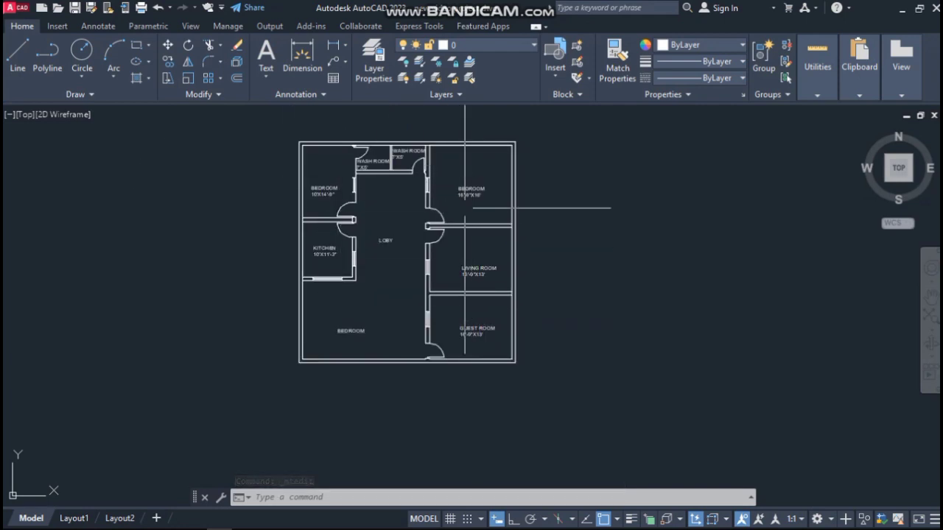
{"action": "scroll", "coordinate": [347, 325], "scroll_direction": "up", "scroll_amount": 4}
{"action": "scroll", "coordinate": [347, 325], "scroll_direction": "up", "scroll_amount": 4}
{"action": "scroll", "coordinate": [332, 265], "scroll_direction": "down", "scroll_amount": 6}
{"action": "scroll", "coordinate": [358, 305], "scroll_direction": "up", "scroll_amount": 4}
{"action": "left_click", "coordinate": [423, 250]}
{"action": "left_click", "coordinate": [343, 297]}
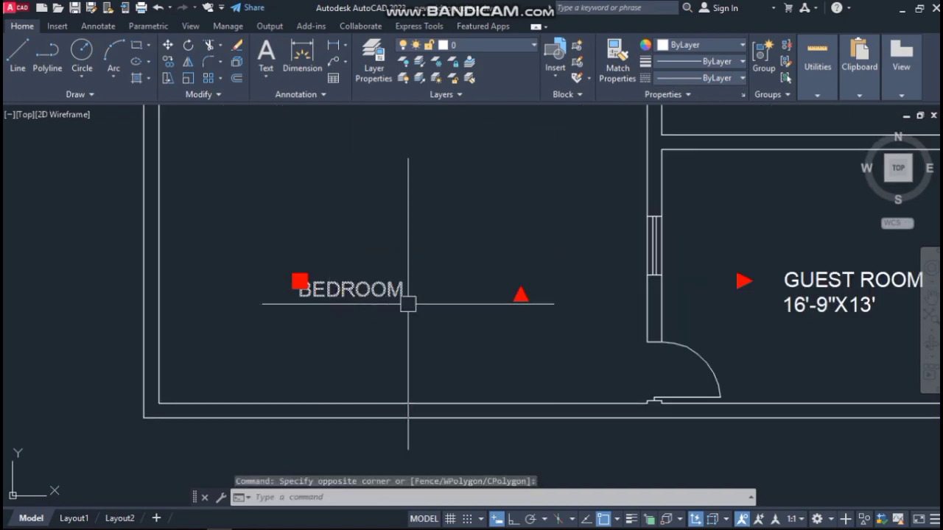
{"action": "left_click_drag", "start_coordinate": [371, 285], "coordinate": [344, 202]}
{"action": "double_click", "coordinate": [372, 207]}
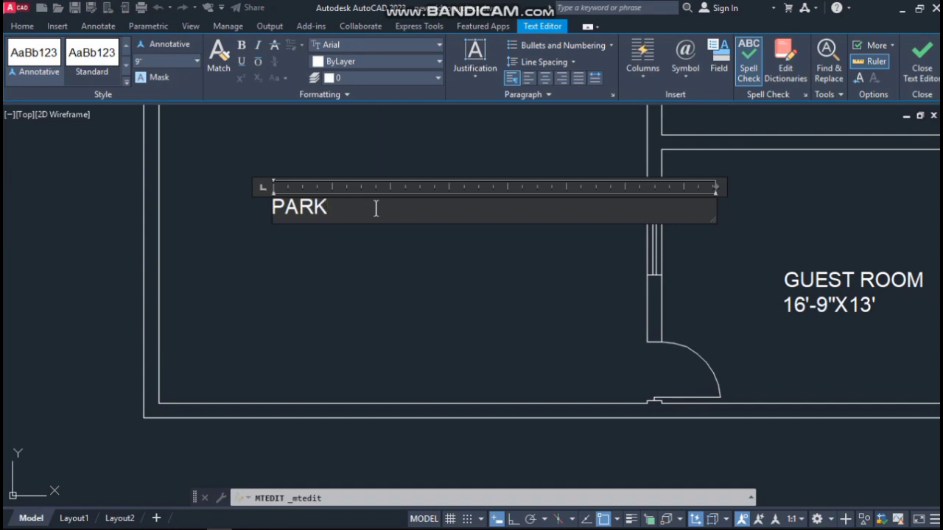
{"action": "left_click", "coordinate": [331, 293]}
Extend the inner line of the parking area's left wall down to the outer line of the bottom wall
{"action": "scroll", "coordinate": [368, 249], "scroll_direction": "down", "scroll_amount": 4}
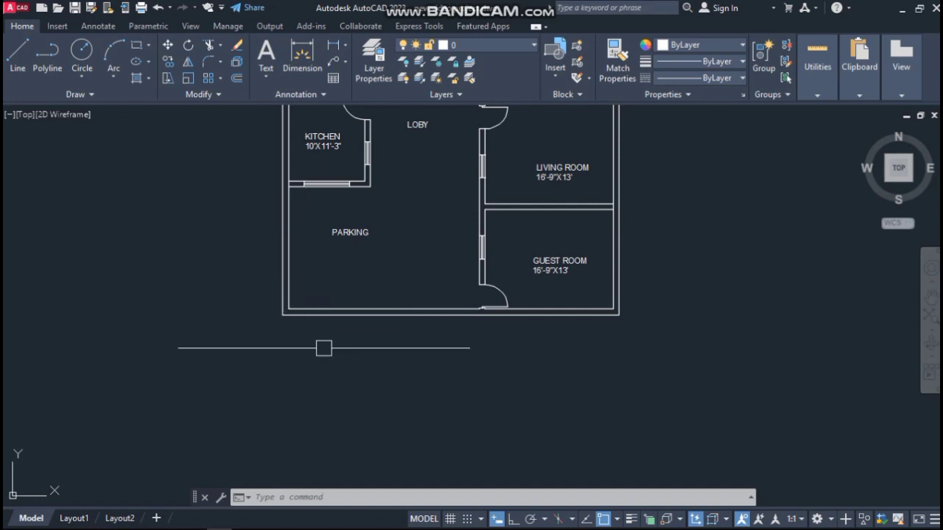
{"action": "scroll", "coordinate": [327, 315], "scroll_direction": "up", "scroll_amount": 3}
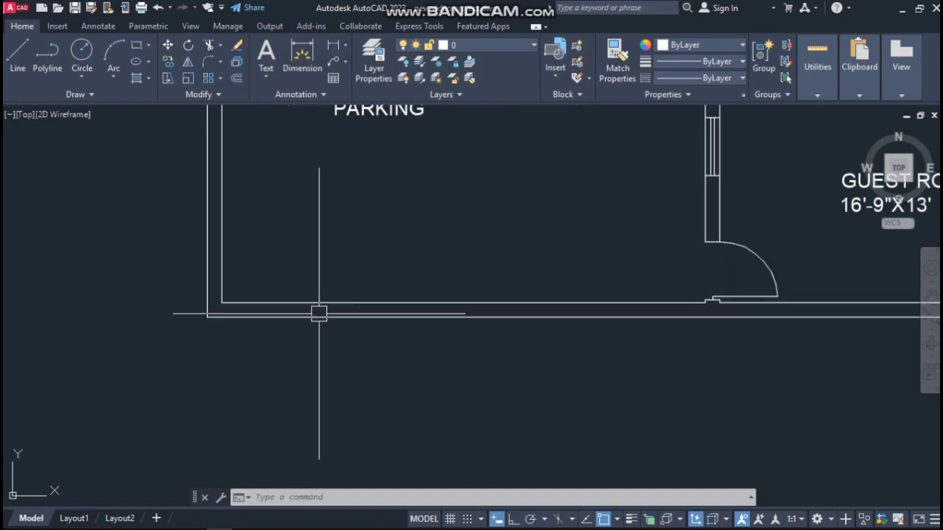
{"action": "scroll", "coordinate": [226, 276], "scroll_direction": "up", "scroll_amount": 1}
{"action": "scroll", "coordinate": [231, 278], "scroll_direction": "down", "scroll_amount": 1}
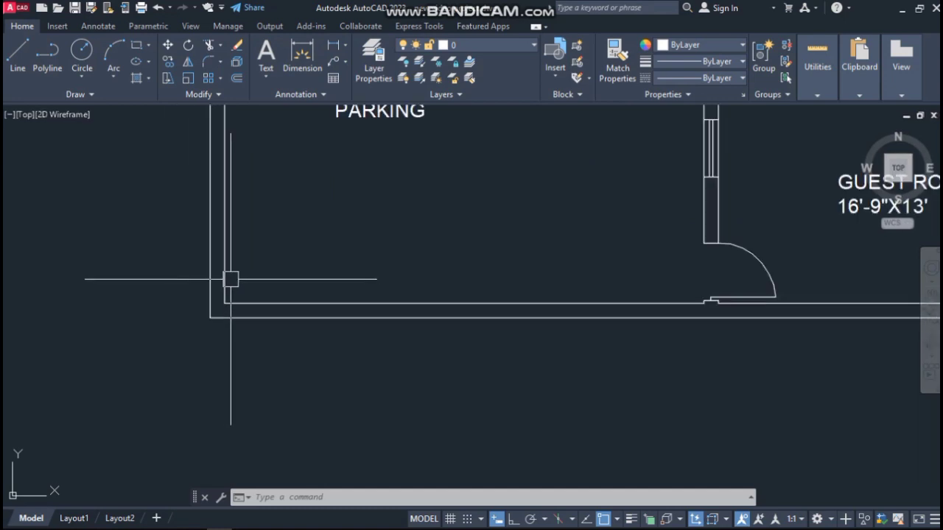
{"action": "type", "text": "x"}
{"action": "key", "text": "Return"}
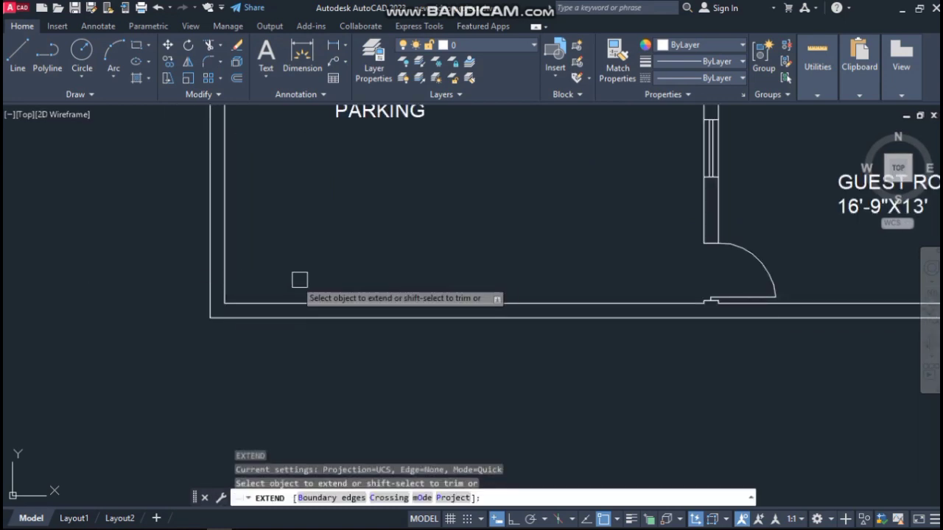
{"action": "key", "text": "Escape"}
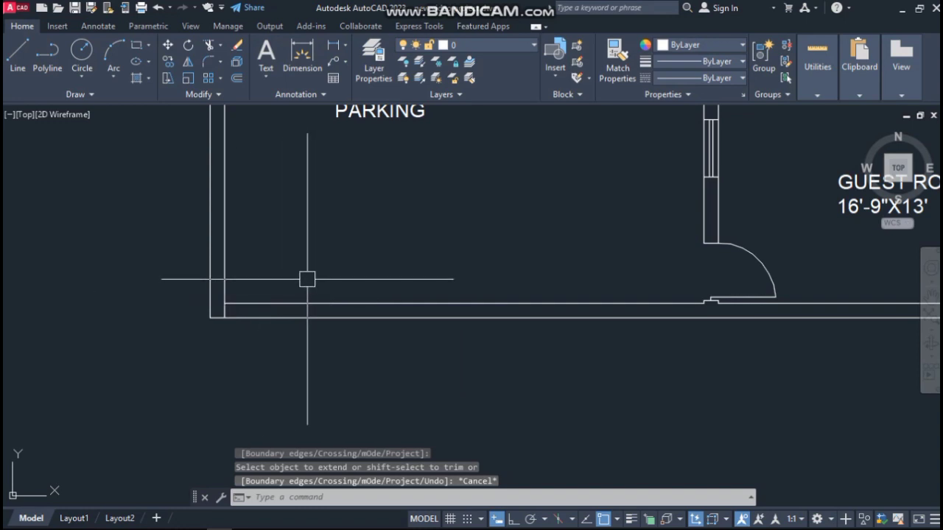
{"action": "type", "text": "o"}
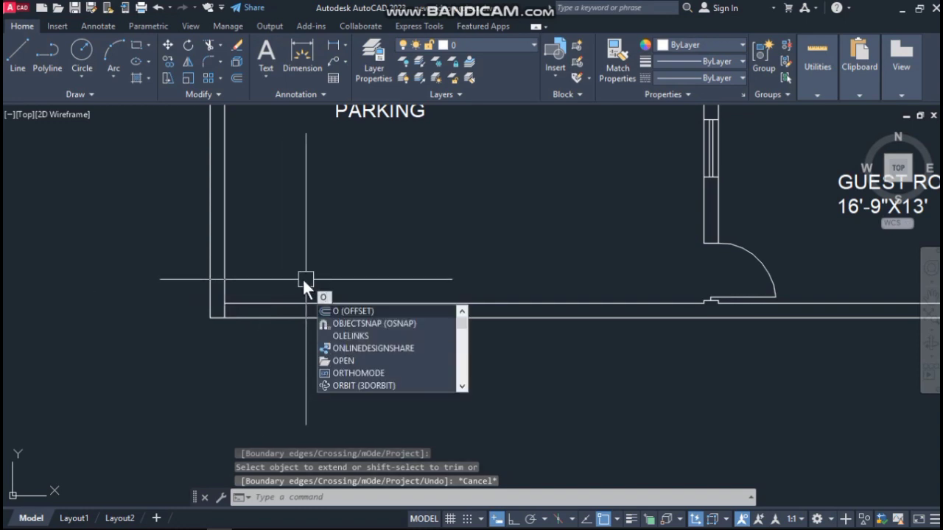
{"action": "key", "text": "Escape"}
Stretch the lower end of the left wall's inner line back up to the parking area's inner corner
{"action": "scroll", "coordinate": [232, 309], "scroll_direction": "up", "scroll_amount": 3}
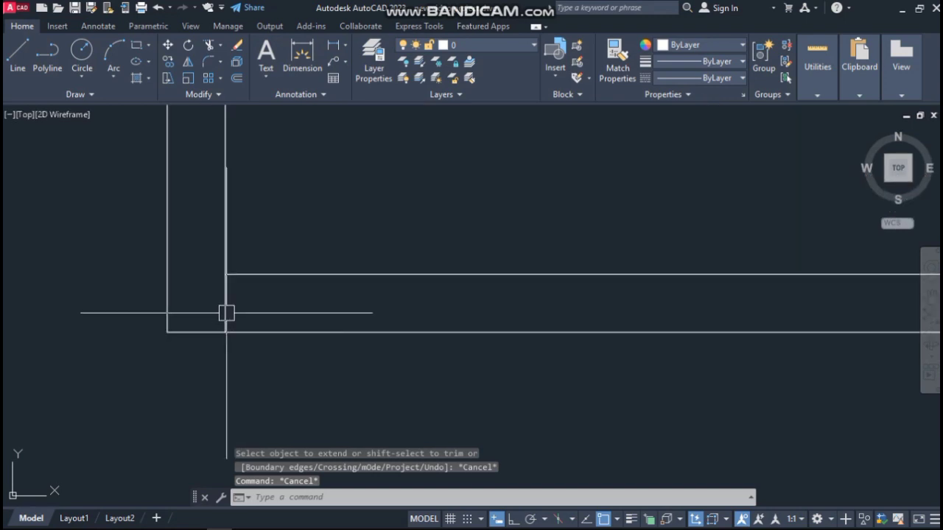
{"action": "left_click", "coordinate": [224, 321]}
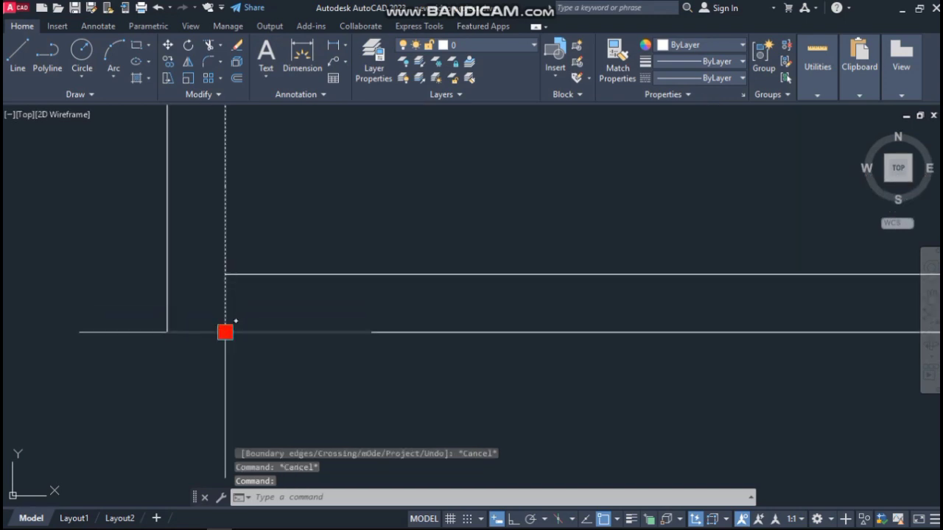
{"action": "left_click", "coordinate": [225, 332]}
{"action": "left_click", "coordinate": [226, 274]}
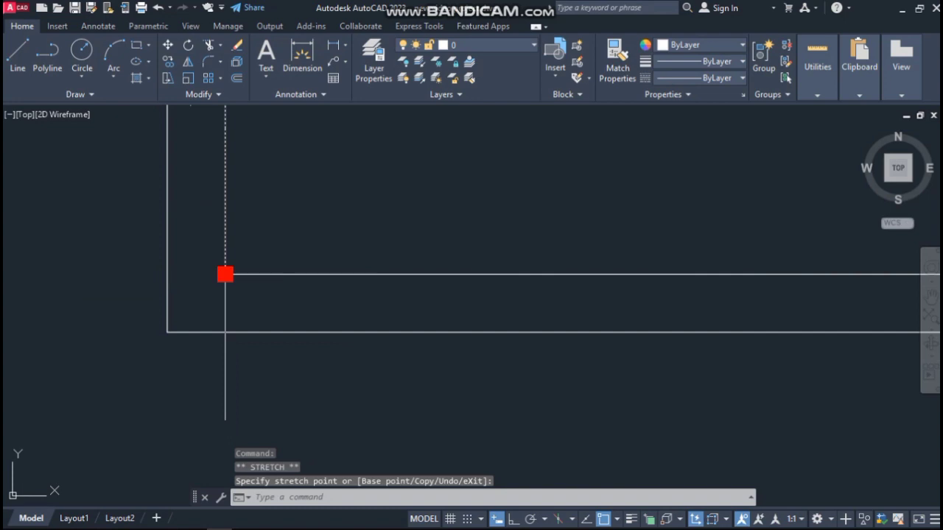
{"action": "key", "text": "Escape"}
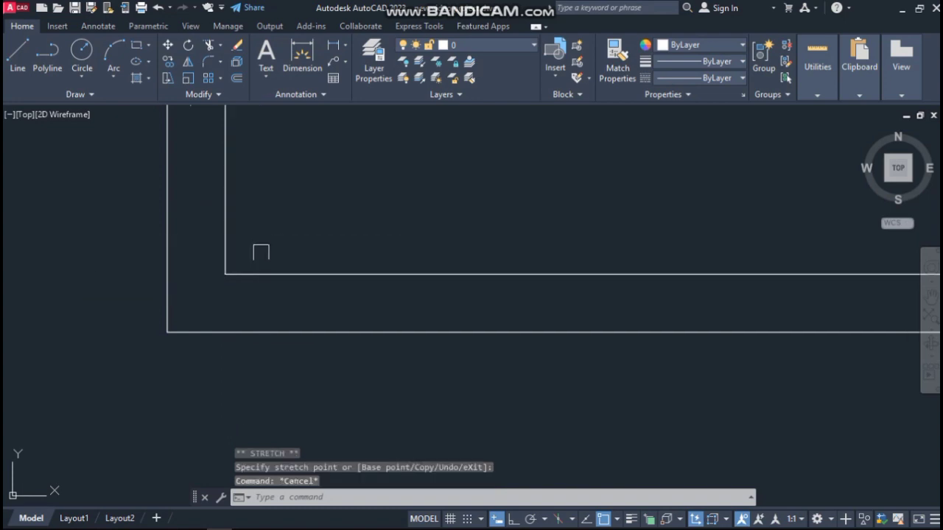
Draw a 9" line across the bottom wall from the parking area's lower-left inner corner to the wall's outer line
{"action": "type", "text": "l"}
{"action": "key", "text": "Return"}
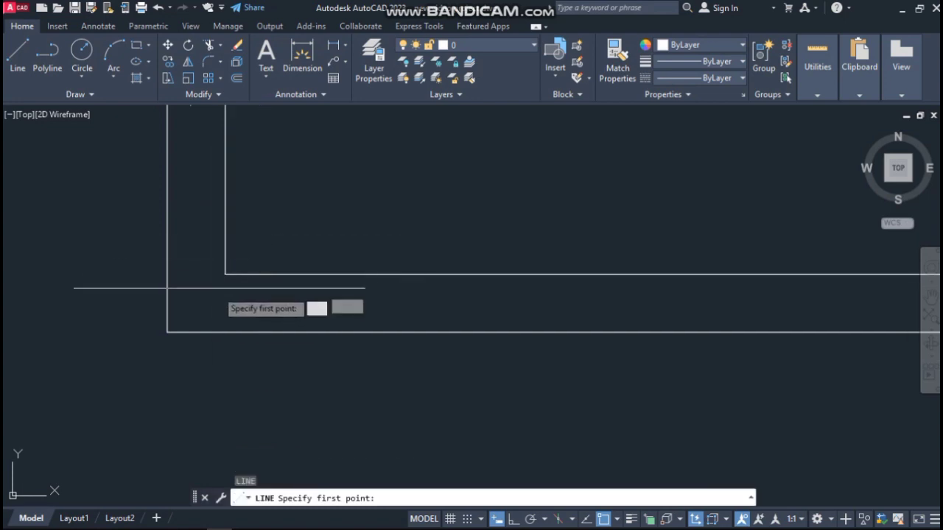
{"action": "left_click", "coordinate": [225, 274]}
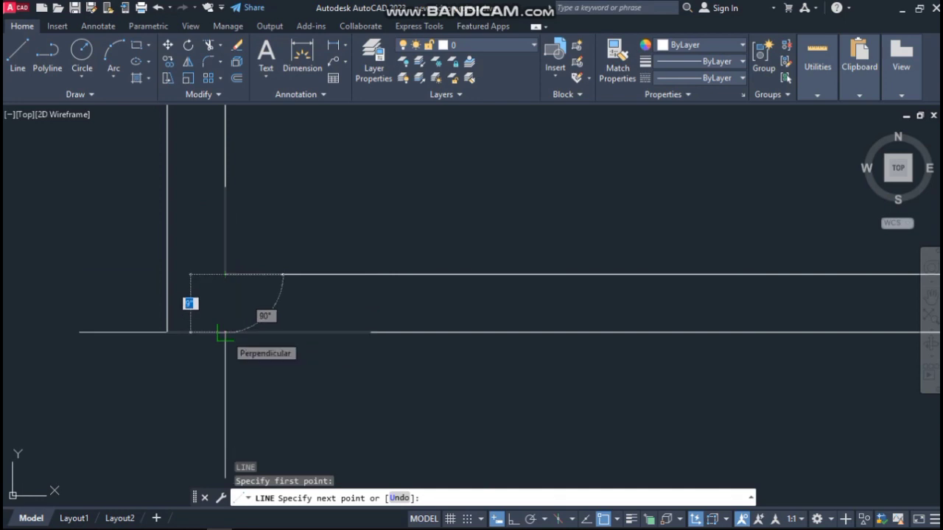
{"action": "left_click", "coordinate": [225, 332]}
{"action": "key", "text": "Return"}
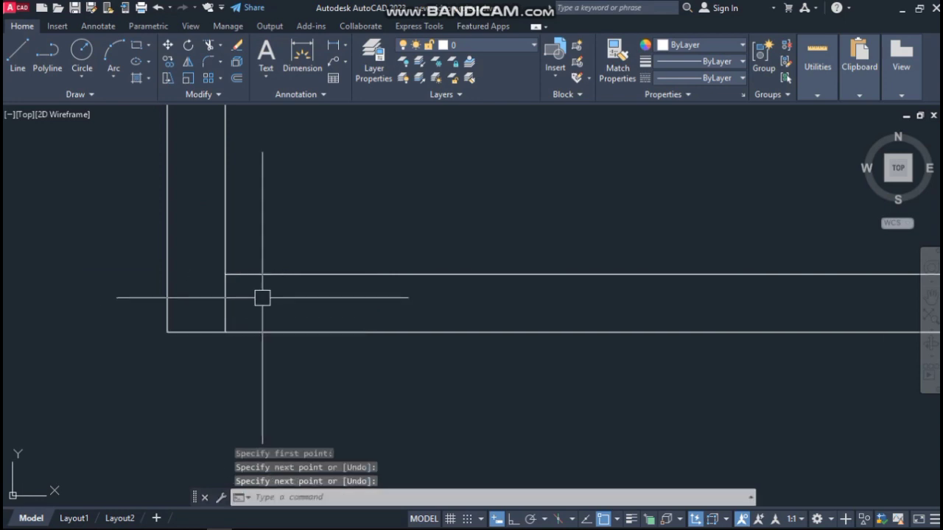
Offset the short line across the bottom wall 9' to the right, along the parking area's bottom wall
{"action": "type", "text": "o"}
{"action": "key", "text": "Return"}
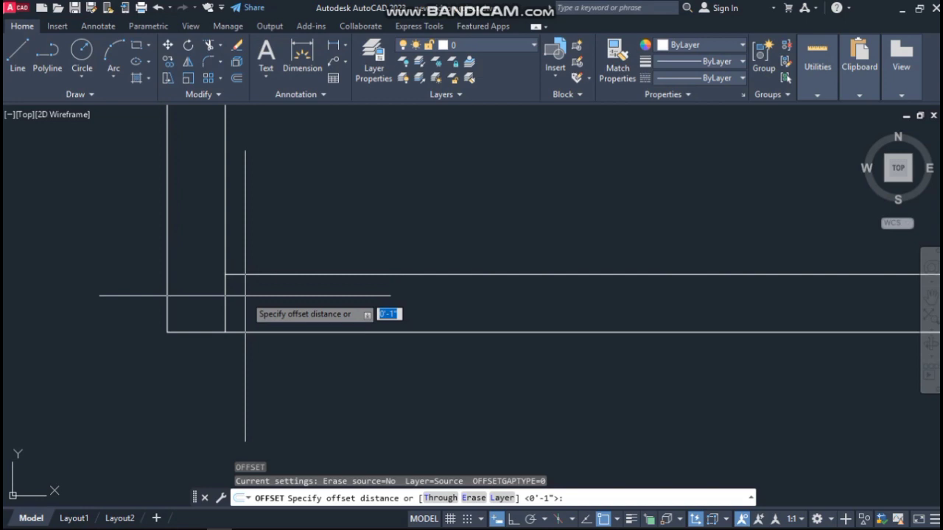
{"action": "type", "text": "9'"}
{"action": "key", "text": "Return"}
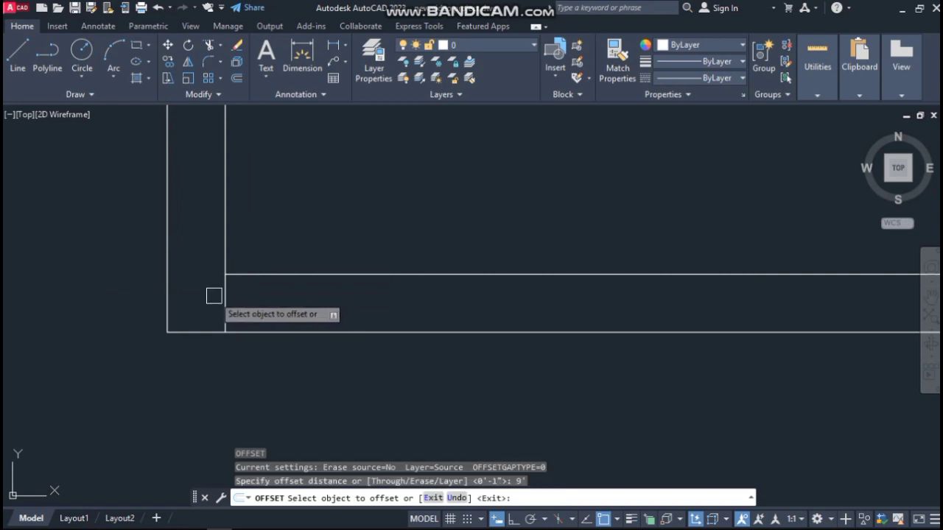
{"action": "left_click", "coordinate": [167, 302]}
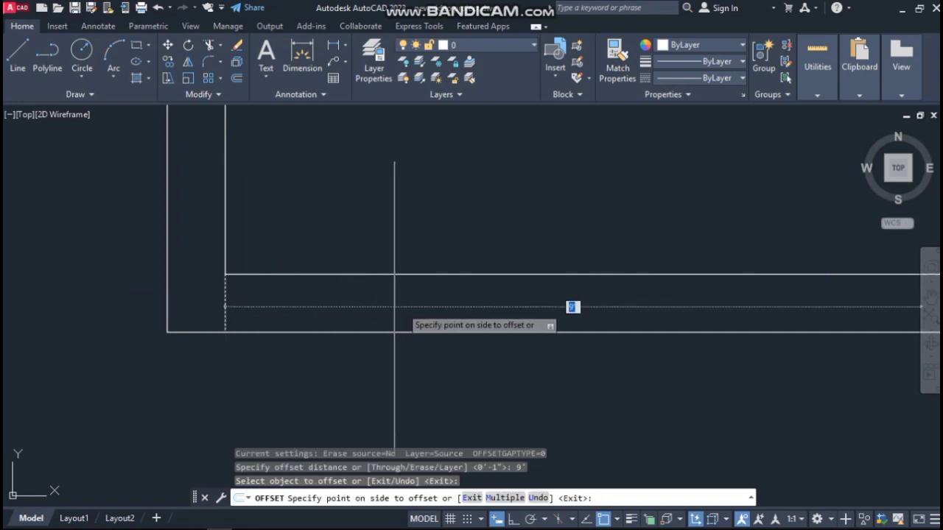
{"action": "left_click", "coordinate": [413, 309]}
{"action": "scroll", "coordinate": [228, 270], "scroll_direction": "down", "scroll_amount": 3}
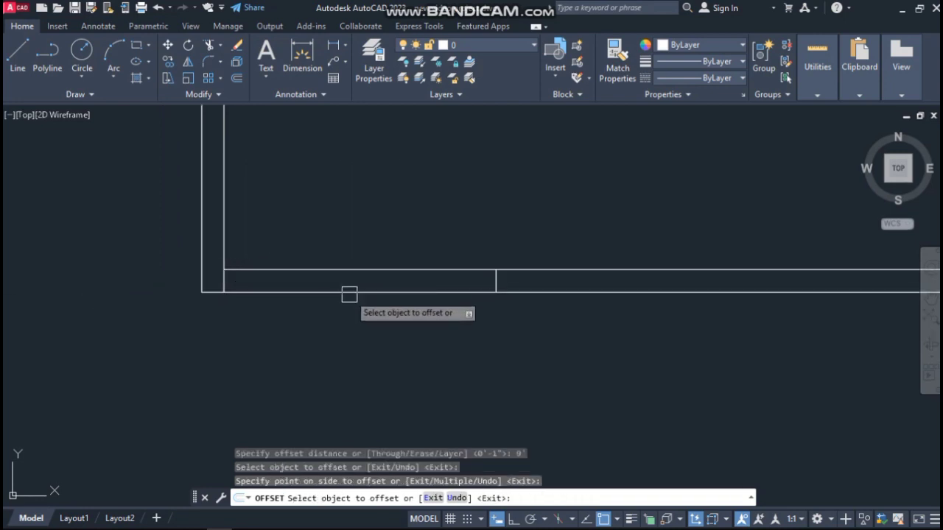
{"action": "scroll", "coordinate": [349, 298], "scroll_direction": "down", "scroll_amount": 2}
{"action": "key", "text": "Escape"}
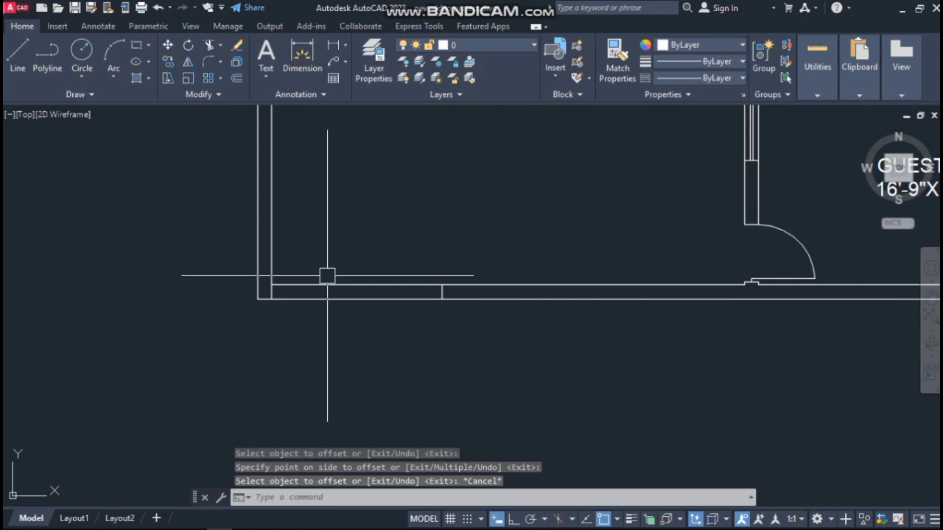
Trim the parking area's bottom wall lines between the two short cross lines to open the 9' gap
{"action": "scroll", "coordinate": [331, 277], "scroll_direction": "up", "scroll_amount": 4}
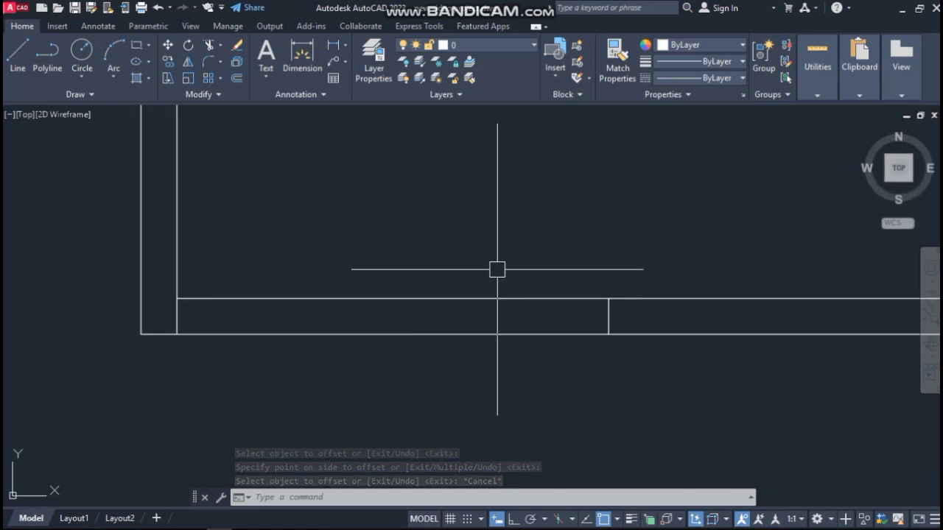
{"action": "type", "text": "TR"}
{"action": "key", "text": "Return"}
{"action": "left_click", "coordinate": [373, 228]}
{"action": "left_click", "coordinate": [372, 378]}
{"action": "key", "text": "Return"}
{"action": "key", "text": "Escape"}
Offset the short end line at the left side of the wall opening 4" to the right, into the opening
{"action": "scroll", "coordinate": [172, 280], "scroll_direction": "up", "scroll_amount": 2}
{"action": "left_click", "coordinate": [180, 337]}
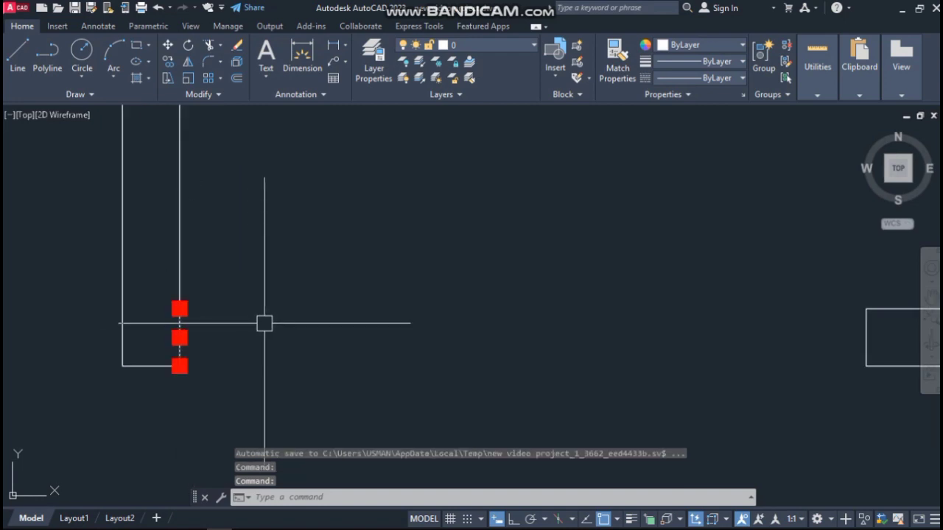
{"action": "type", "text": "o"}
{"action": "key", "text": "Return"}
{"action": "type", "text": "2"}
{"action": "key", "text": "BackSpace"}
{"action": "type", "text": "4"}
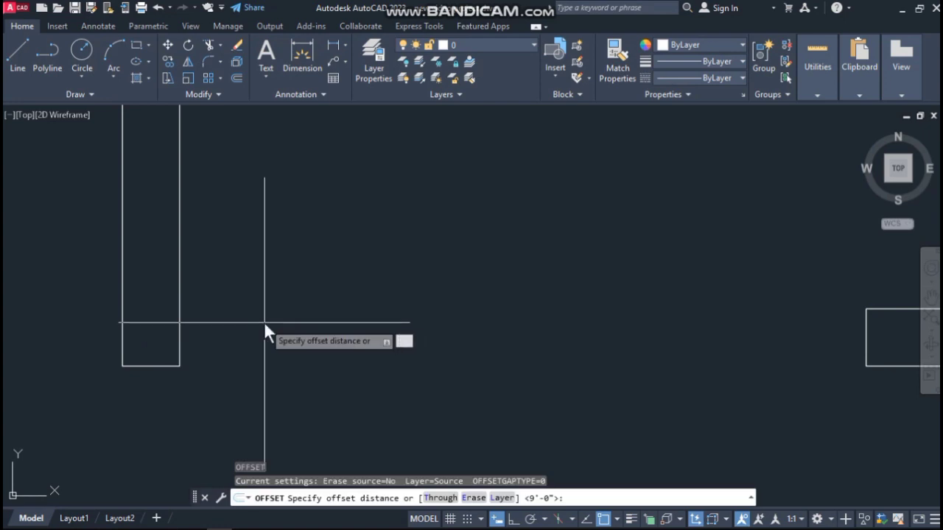
{"action": "key", "text": "Return"}
{"action": "left_click", "coordinate": [184, 324]}
{"action": "left_click", "coordinate": [221, 331]}
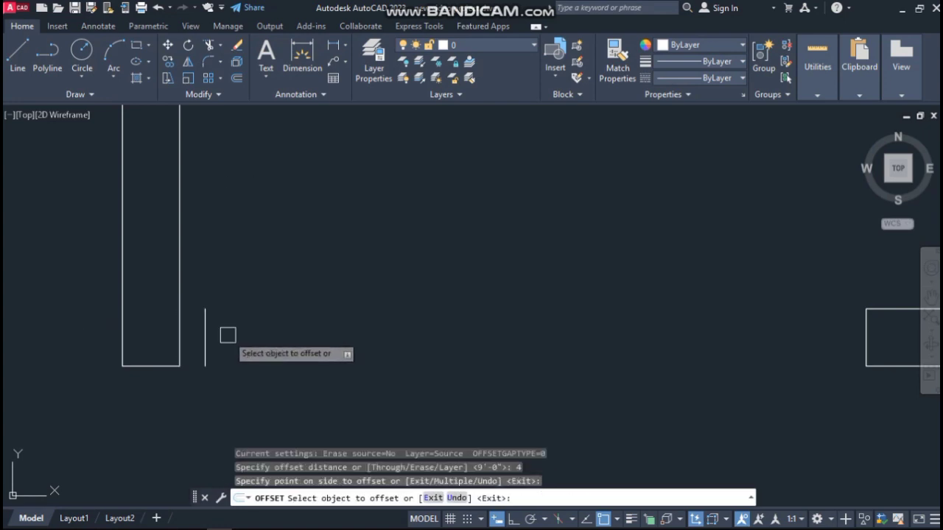
{"action": "scroll", "coordinate": [155, 282], "scroll_direction": "down", "scroll_amount": 1}
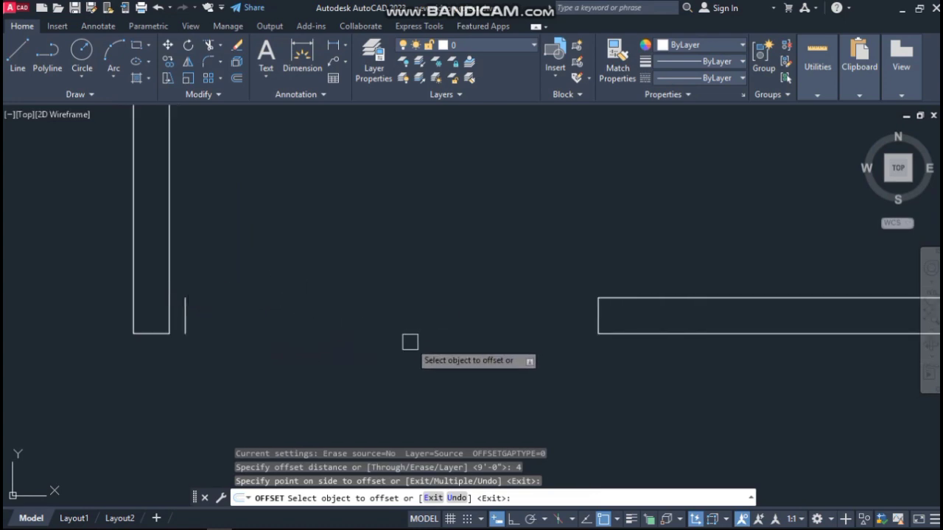
{"action": "key", "text": "Escape"}
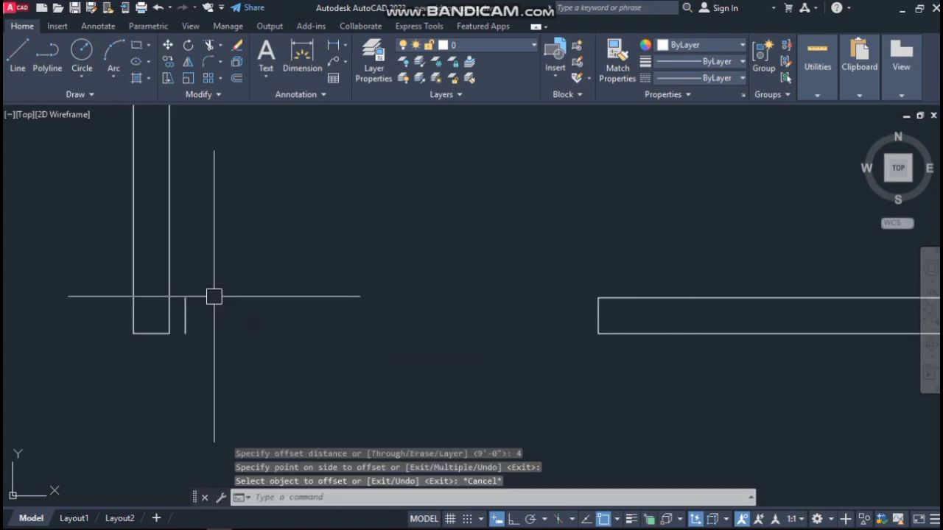
Draw horizontal lines joining the upper and lower ends of the 4" offset line to the left wall
{"action": "scroll", "coordinate": [187, 283], "scroll_direction": "up", "scroll_amount": 4}
{"action": "type", "text": "l"}
{"action": "key", "text": "Return"}
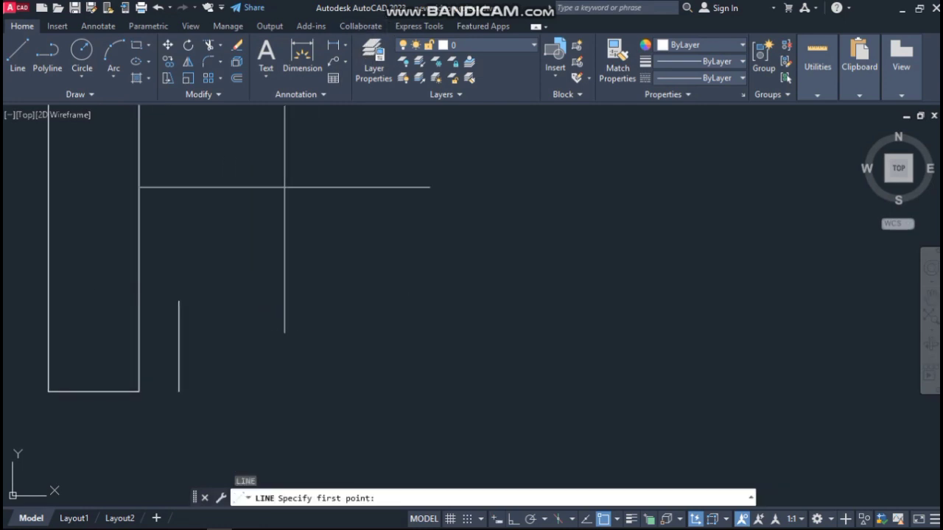
{"action": "left_click", "coordinate": [179, 301]}
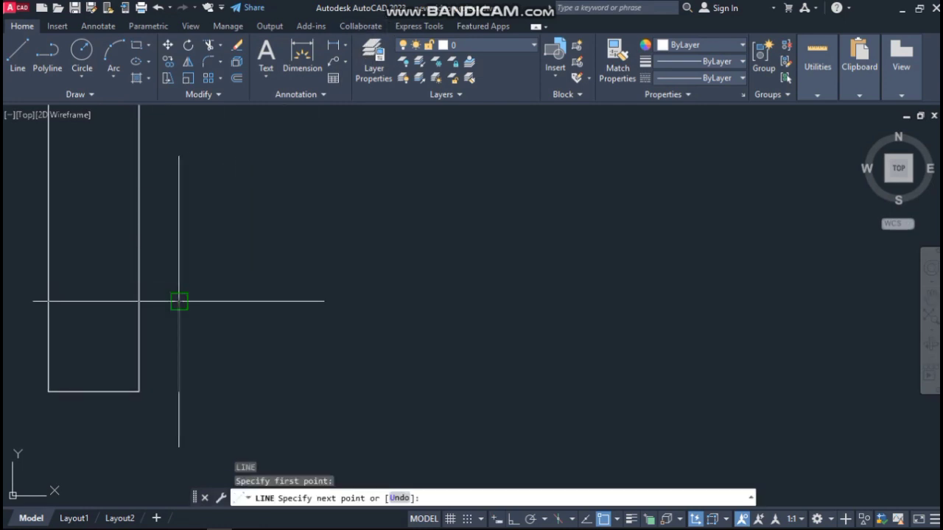
{"action": "left_click", "coordinate": [139, 301]}
{"action": "key", "text": "Return"}
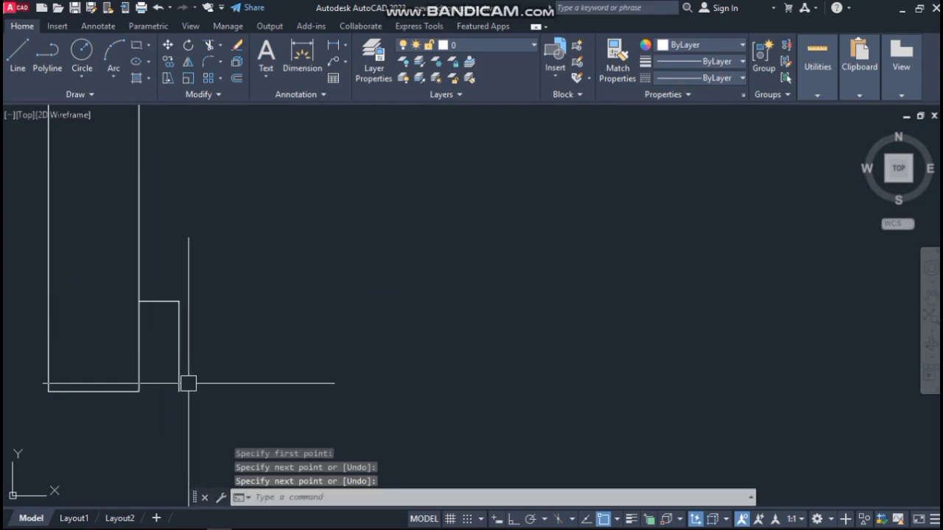
{"action": "key", "text": "Return"}
{"action": "left_click", "coordinate": [179, 392]}
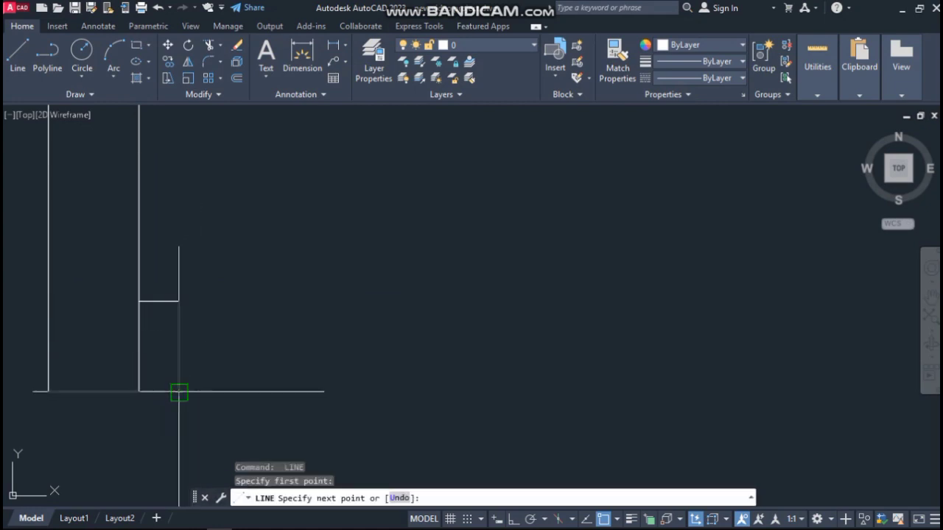
{"action": "left_click", "coordinate": [140, 391]}
{"action": "key", "text": "Return"}
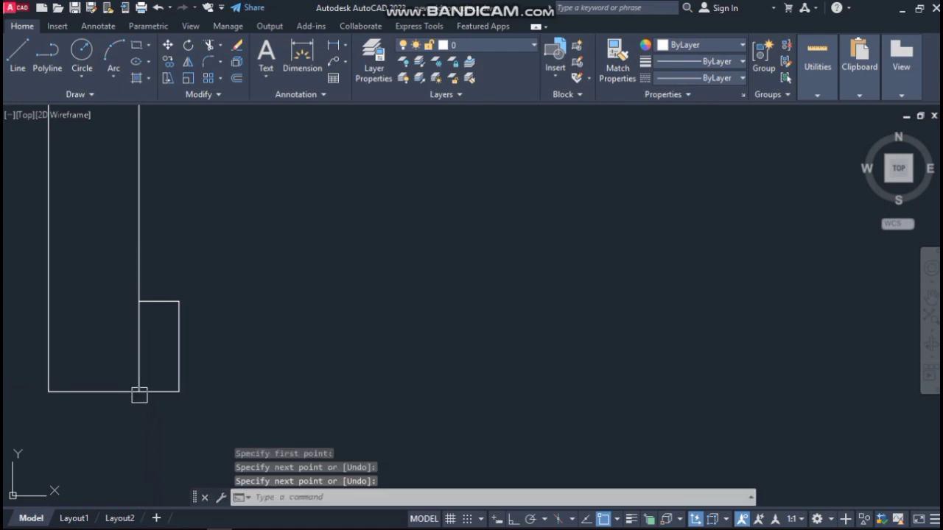
Turn on Ortho and trim away the short line dividing the 4" projection from the left wall
{"action": "type", "text": "R"}
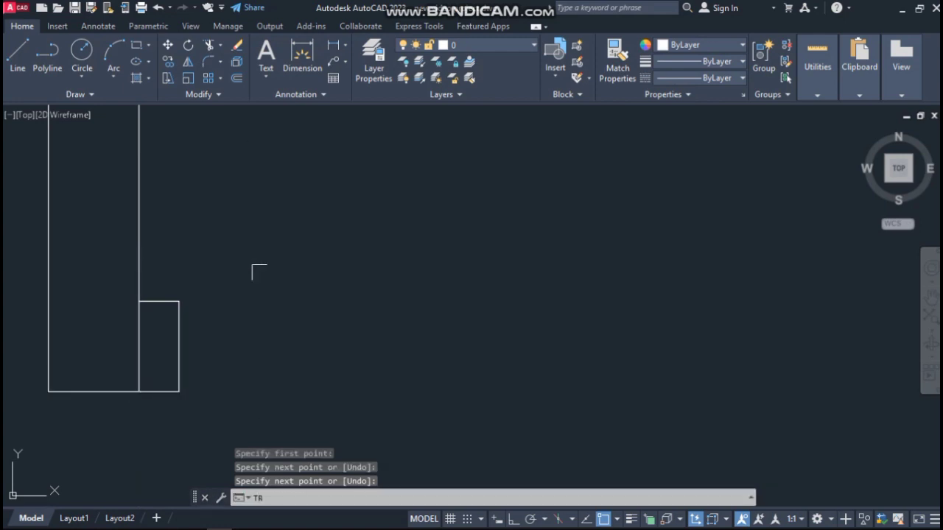
{"action": "key", "text": "Return"}
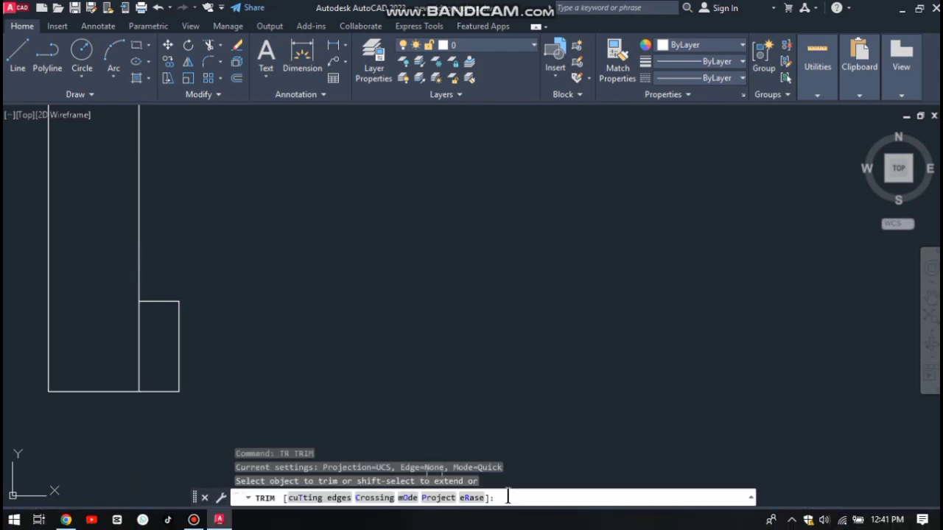
{"action": "left_click", "coordinate": [508, 518]}
{"action": "left_click", "coordinate": [139, 362]}
{"action": "scroll", "coordinate": [191, 221], "scroll_direction": "down", "scroll_amount": 2}
{"action": "scroll", "coordinate": [194, 239], "scroll_direction": "down", "scroll_amount": 5}
{"action": "scroll", "coordinate": [240, 363], "scroll_direction": "down", "scroll_amount": 2}
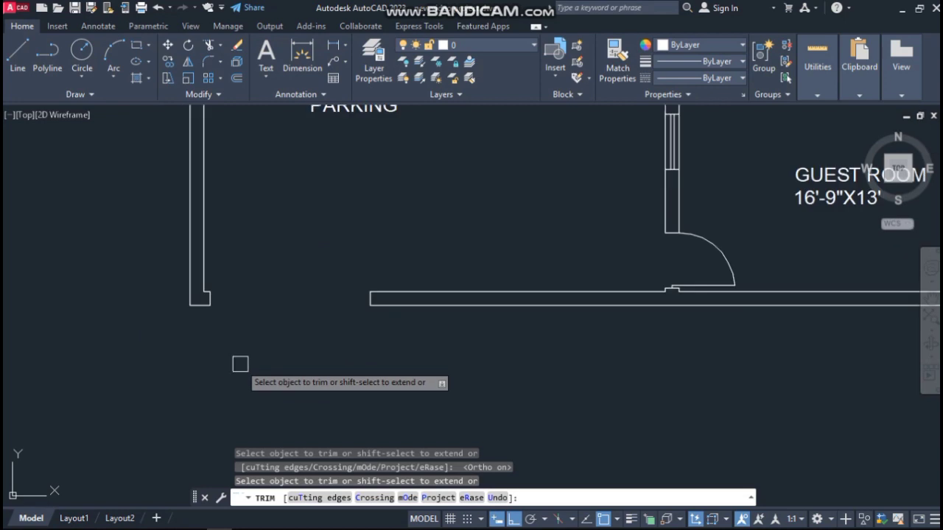
{"action": "scroll", "coordinate": [374, 269], "scroll_direction": "up", "scroll_amount": 2}
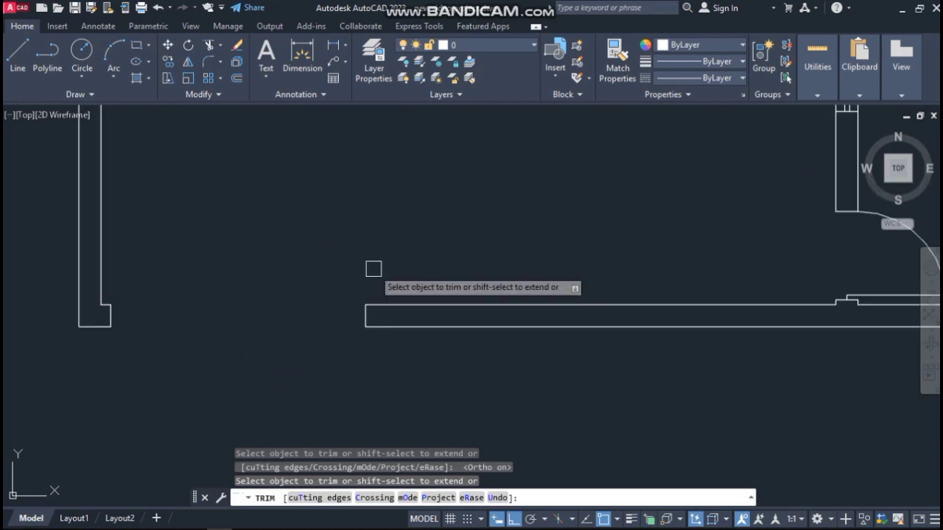
{"action": "key", "text": "Escape"}
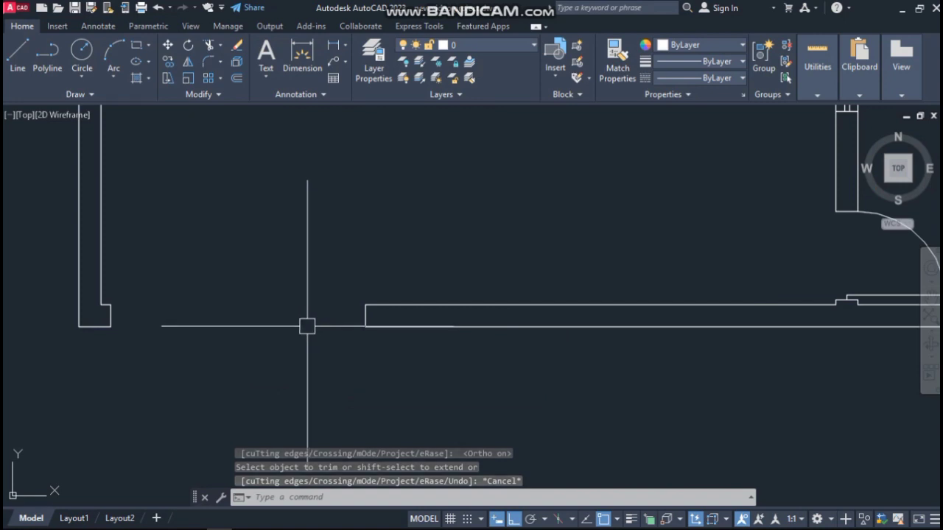
Draw a line 4" right from the midpoint of the left projection's edge, continuing vertically up into the parking area as a gate leaf
{"action": "key", "text": "l"}
{"action": "key", "text": "Return"}
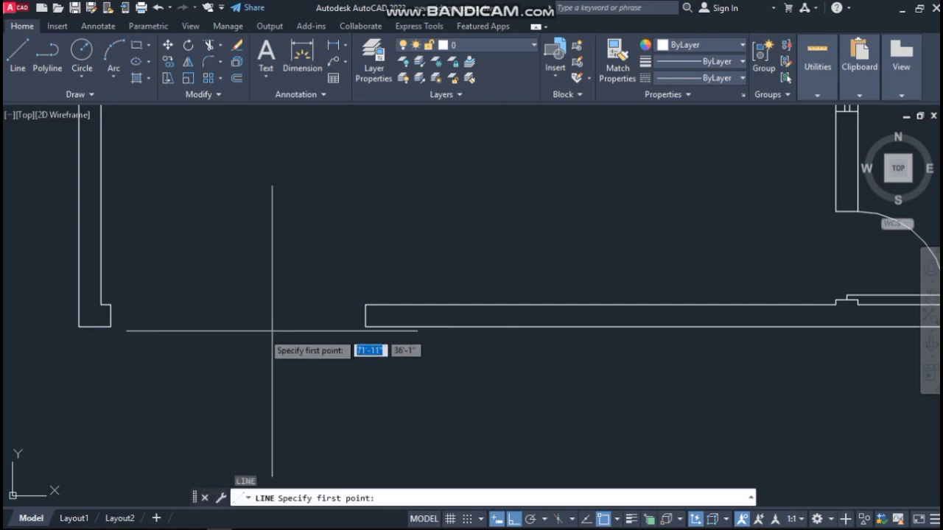
{"action": "left_click", "coordinate": [111, 317]}
{"action": "type", "text": "4"}
{"action": "key", "text": "Return"}
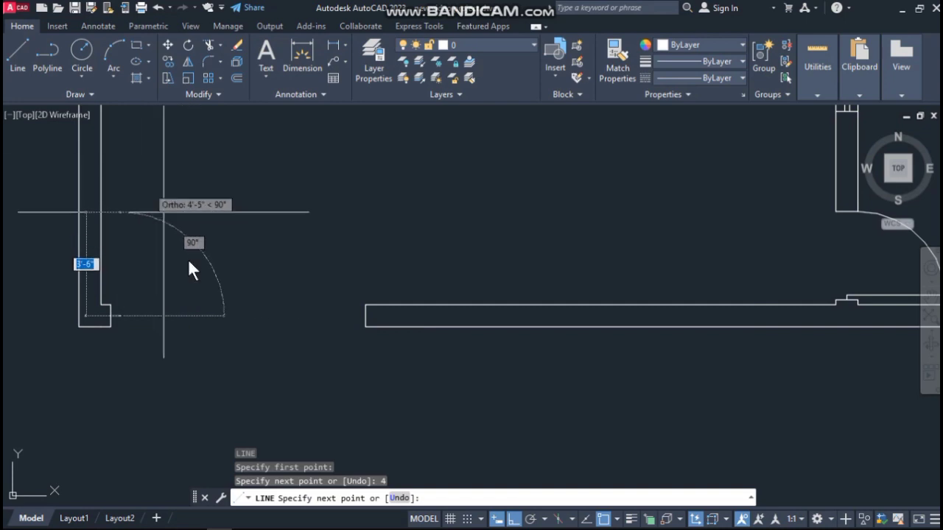
{"action": "scroll", "coordinate": [190, 270], "scroll_direction": "down", "scroll_amount": 3}
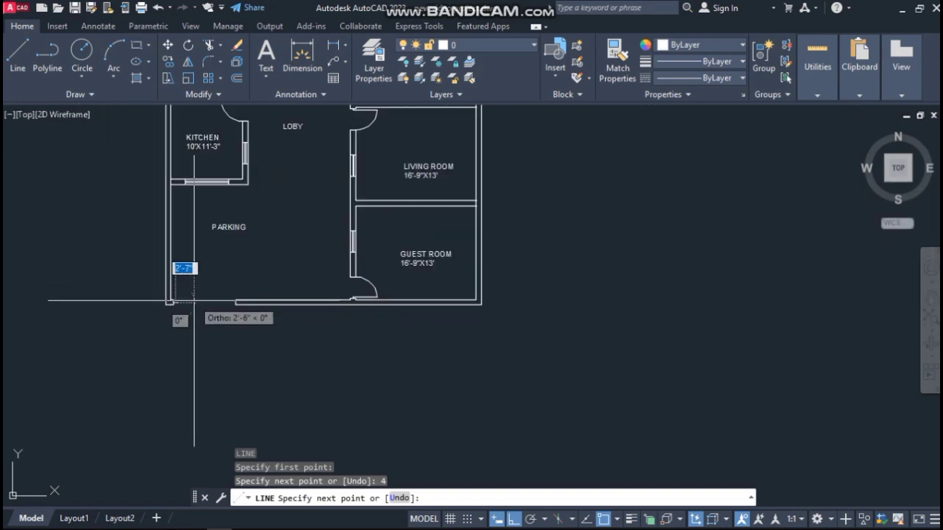
{"action": "left_click", "coordinate": [186, 248]}
{"action": "key", "text": "Return"}
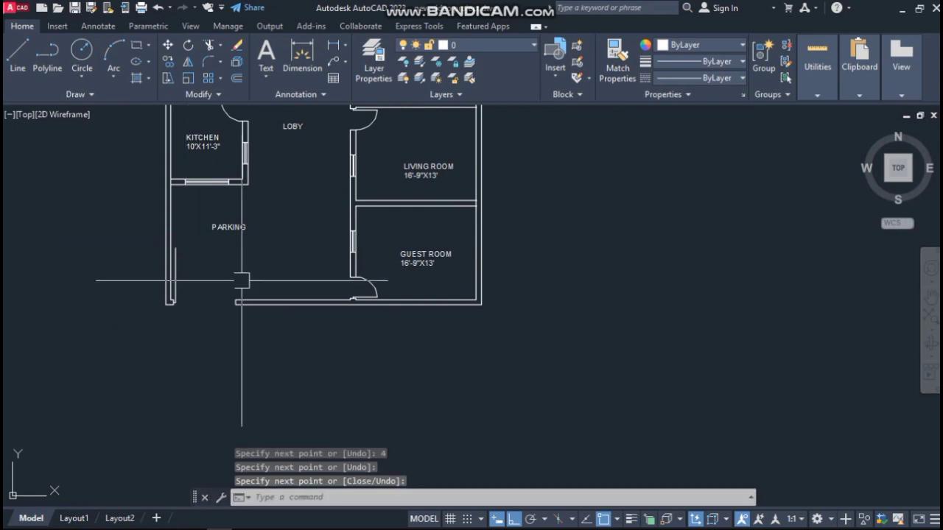
Draw a line 4" left from the midpoint of the opening's right wall end, continuing about 7'-8" up as the second gate leaf
{"action": "scroll", "coordinate": [236, 288], "scroll_direction": "up", "scroll_amount": 2}
{"action": "key", "text": "Return"}
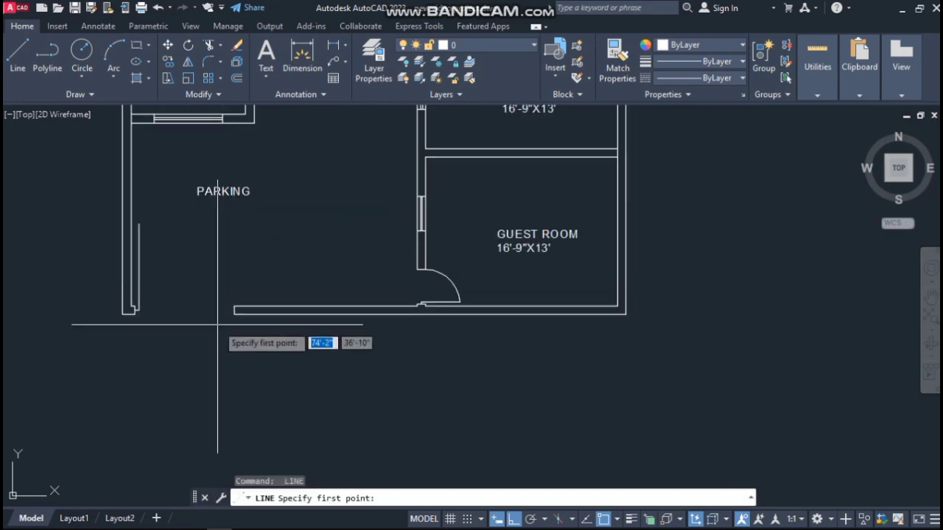
{"action": "scroll", "coordinate": [232, 313], "scroll_direction": "up", "scroll_amount": 5}
{"action": "left_click", "coordinate": [245, 269]}
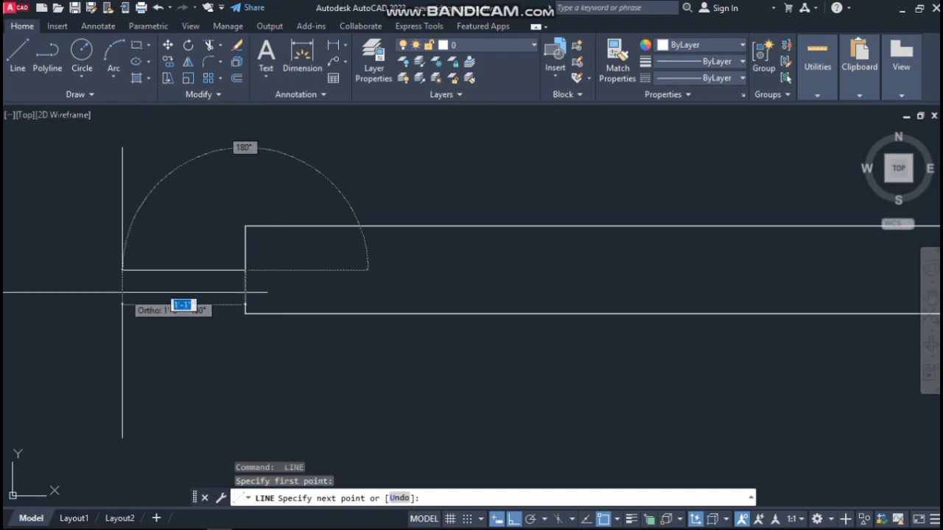
{"action": "type", "text": "4"}
{"action": "key", "text": "Return"}
{"action": "scroll", "coordinate": [147, 290], "scroll_direction": "down", "scroll_amount": 4}
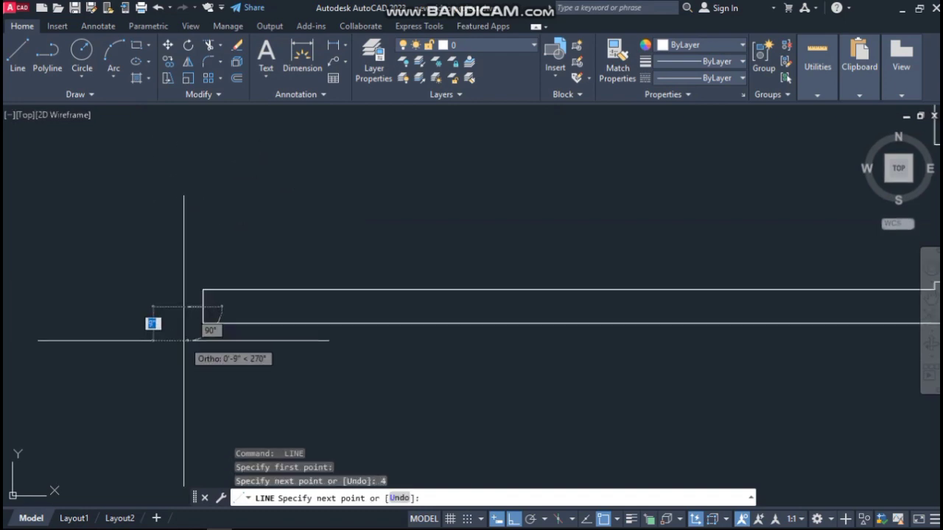
{"action": "left_click", "coordinate": [165, 314]}
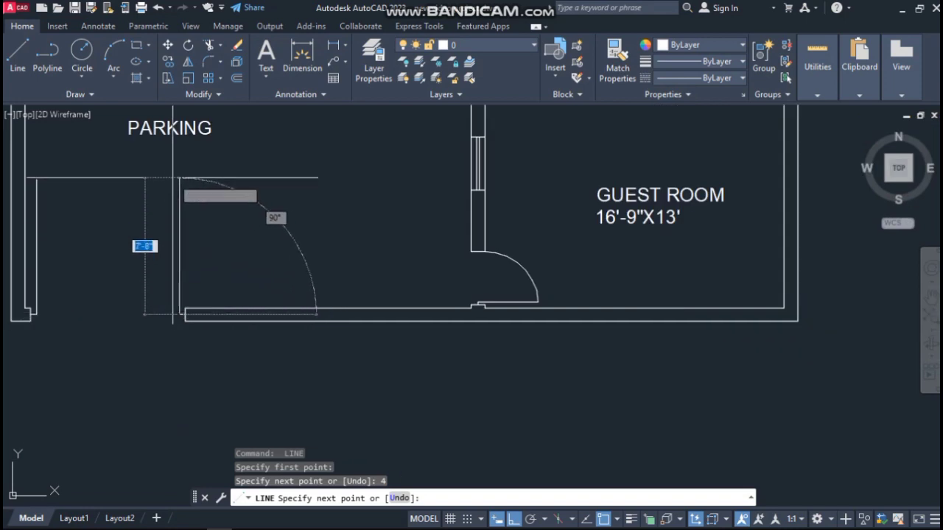
{"action": "key", "text": "Return"}
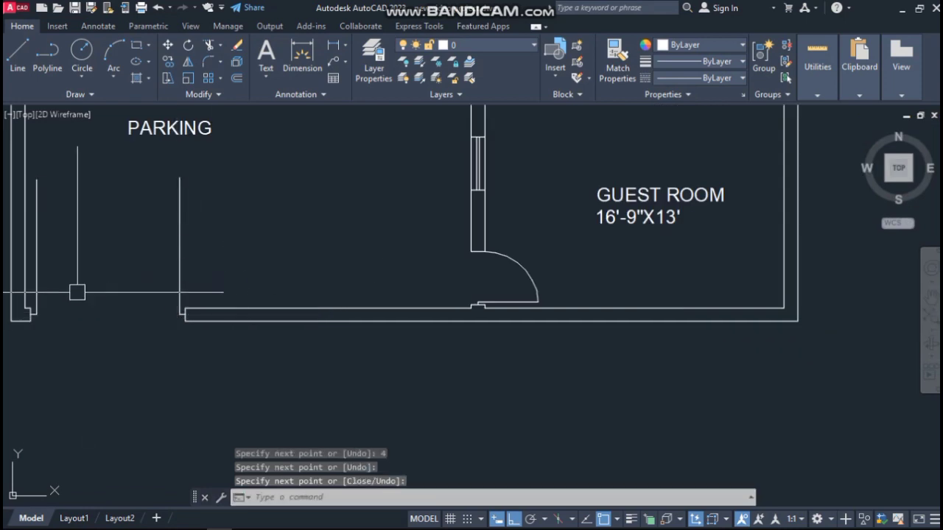
Draw a horizontal line across the gate opening between the inner corners of its two wall ends
{"action": "scroll", "coordinate": [3, 303], "scroll_direction": "up", "scroll_amount": 3}
{"action": "scroll", "coordinate": [131, 307], "scroll_direction": "down", "scroll_amount": 2}
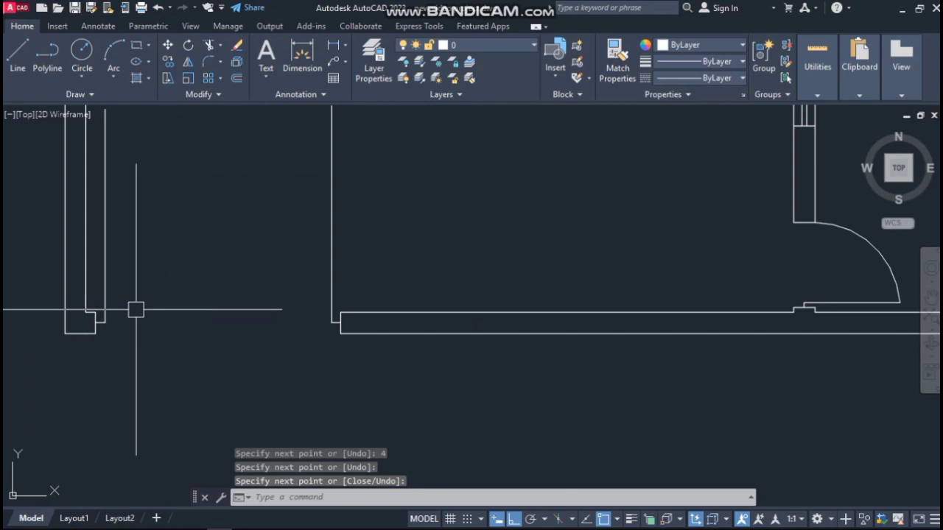
{"action": "key", "text": "space"}
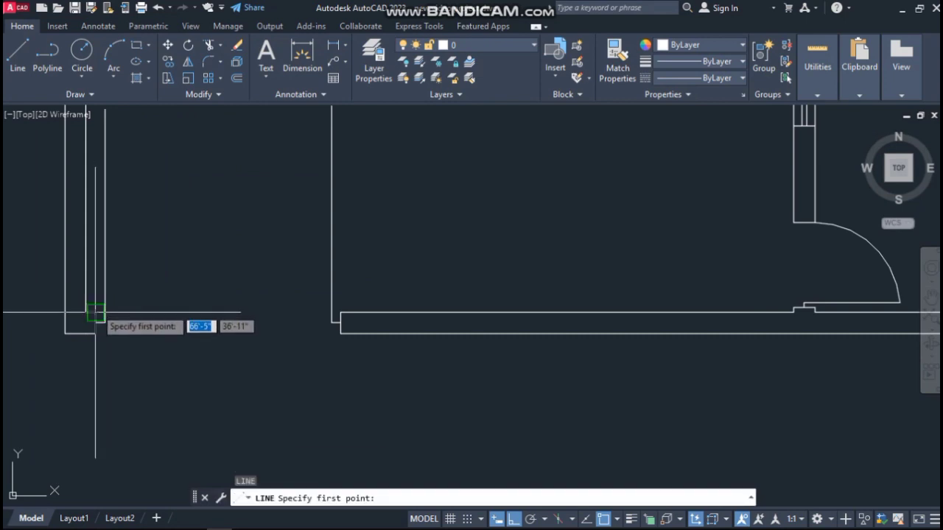
{"action": "left_click", "coordinate": [95, 312]}
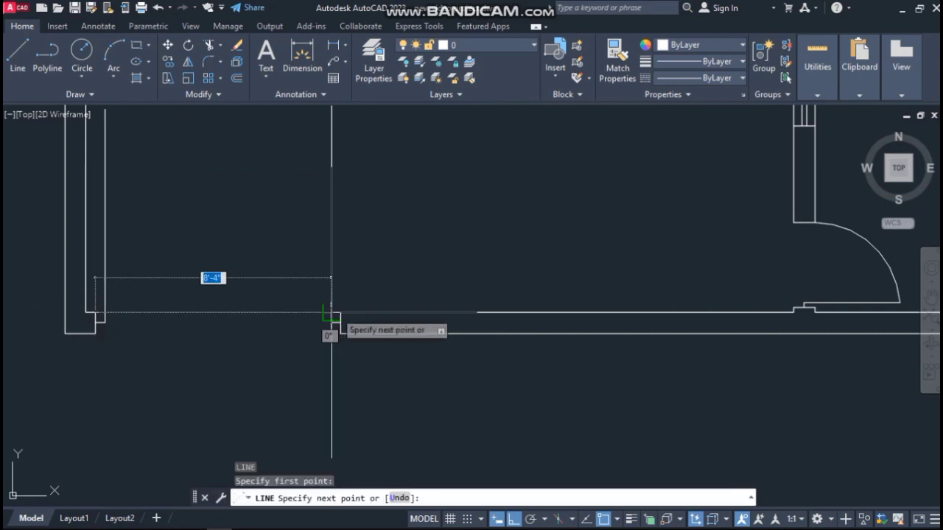
{"action": "left_click", "coordinate": [340, 312]}
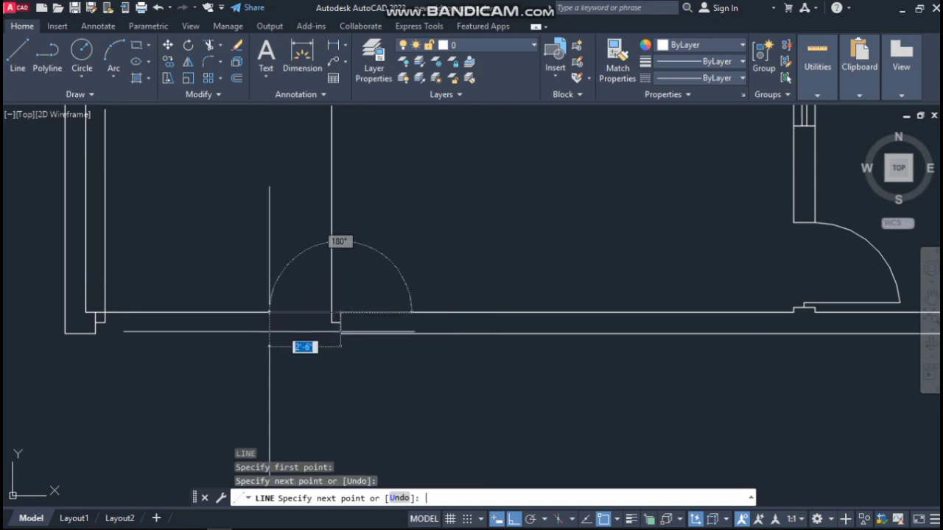
{"action": "key", "text": "space"}
{"action": "left_click", "coordinate": [218, 311]}
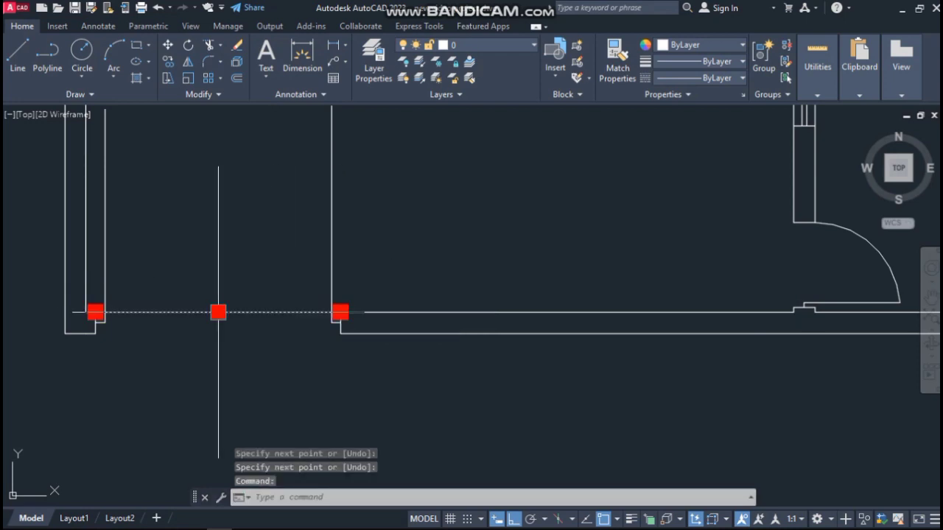
{"action": "key", "text": "Escape"}
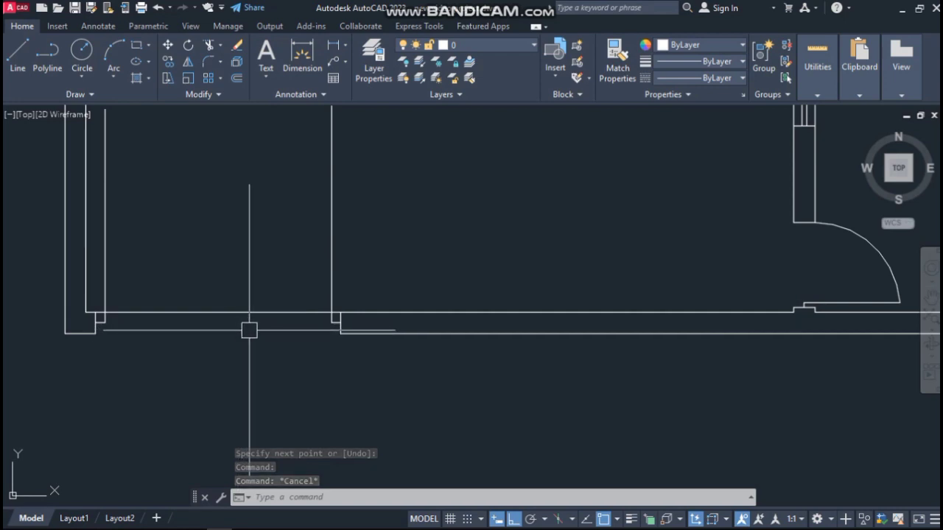
{"action": "type", "text": "c"}
{"action": "key", "text": "Return"}
{"action": "scroll", "coordinate": [224, 357], "scroll_direction": "down", "scroll_amount": 5}
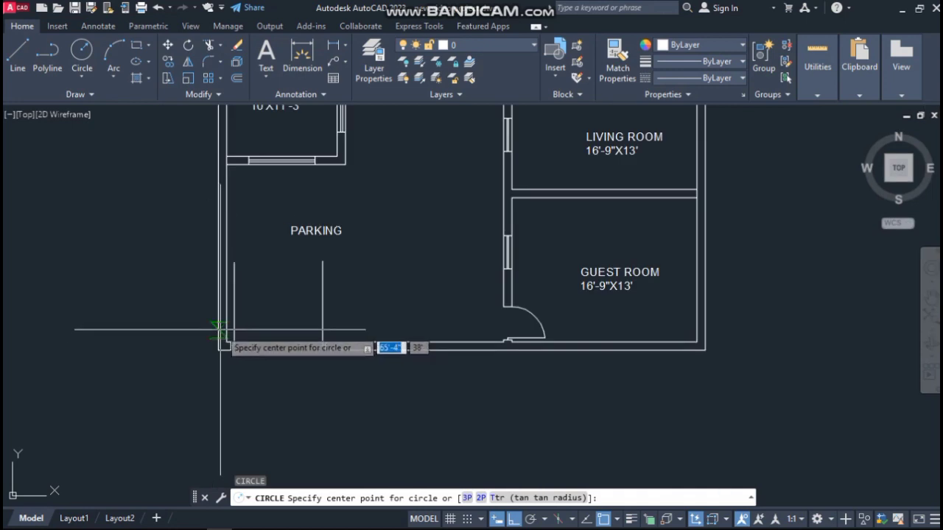
{"action": "scroll", "coordinate": [218, 329], "scroll_direction": "up", "scroll_amount": 3}
{"action": "key", "text": "Escape"}
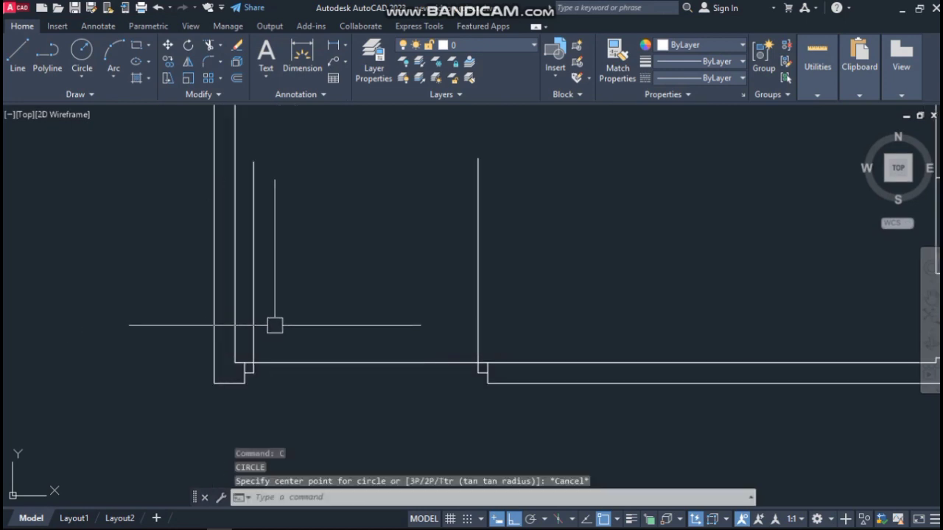
{"action": "scroll", "coordinate": [245, 169], "scroll_direction": "up", "scroll_amount": 2}
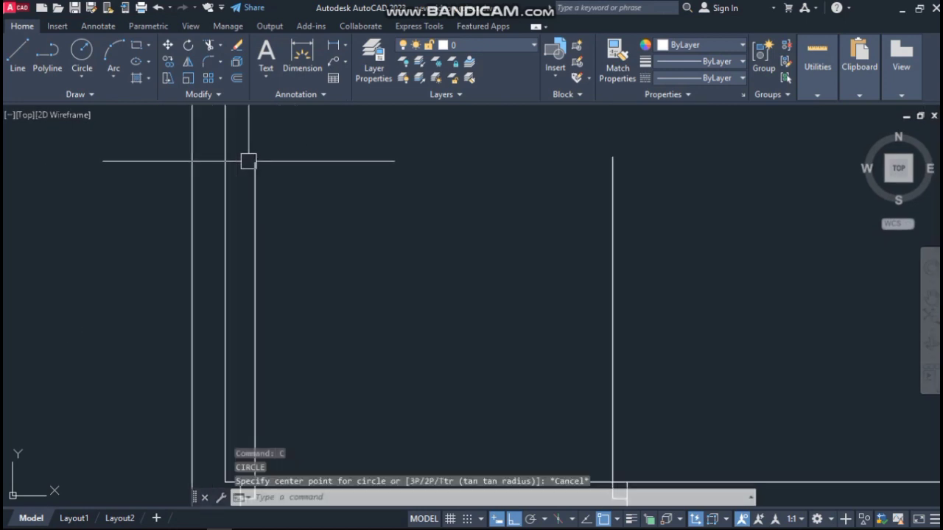
{"action": "scroll", "coordinate": [262, 158], "scroll_direction": "down", "scroll_amount": 2}
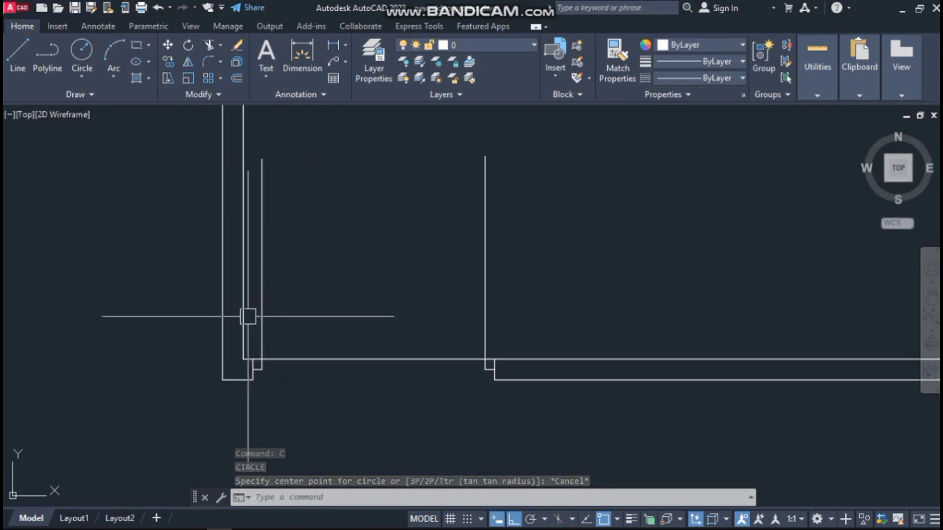
Offset the left gate leaf's vertical line 1" to each side
{"action": "scroll", "coordinate": [246, 316], "scroll_direction": "up", "scroll_amount": 2}
{"action": "scroll", "coordinate": [277, 286], "scroll_direction": "down", "scroll_amount": 2}
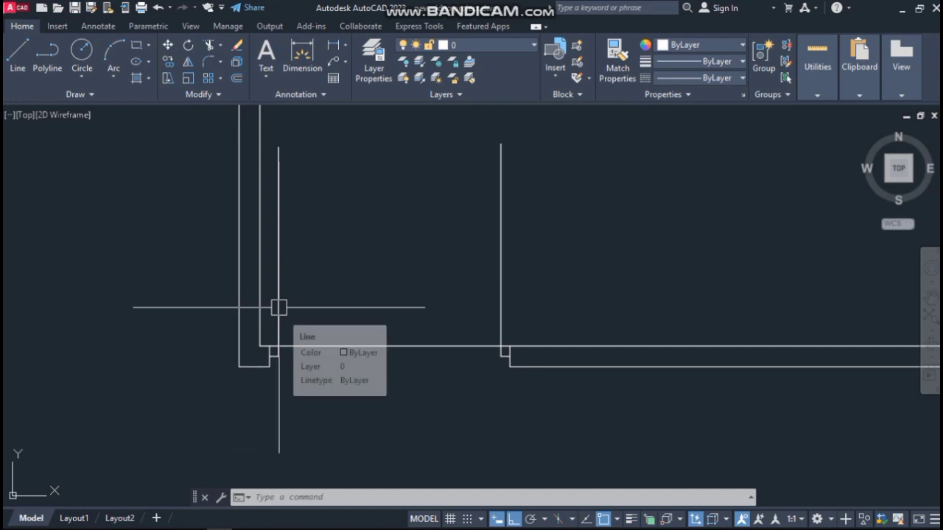
{"action": "type", "text": "o"}
{"action": "key", "text": "Return"}
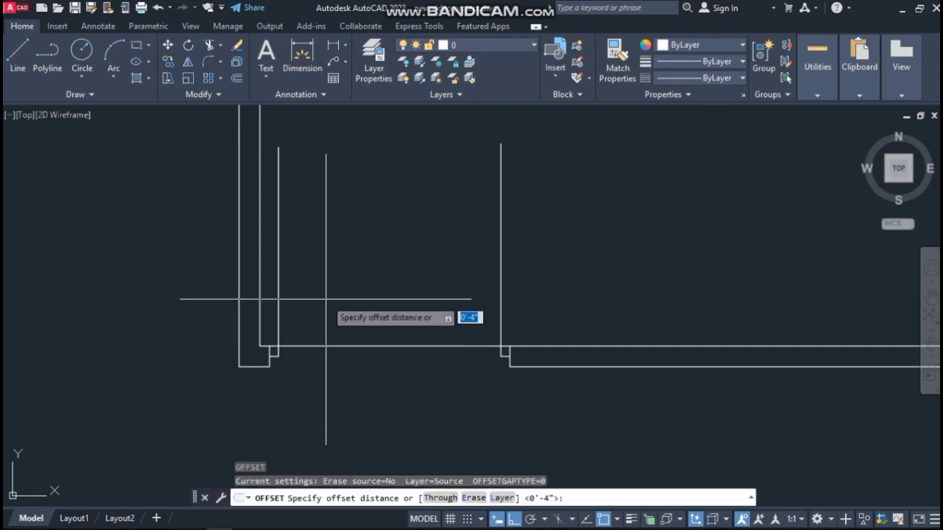
{"action": "key", "text": "Return"}
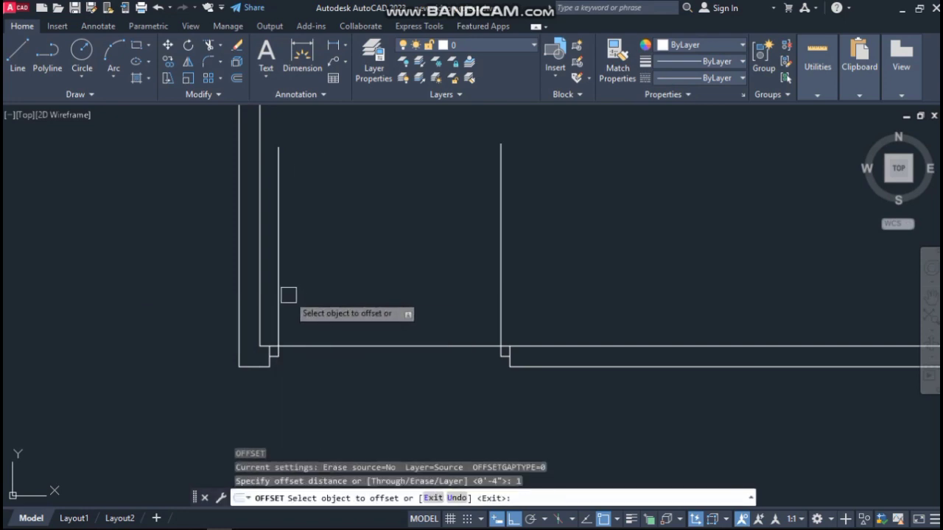
{"action": "scroll", "coordinate": [252, 171], "scroll_direction": "up", "scroll_amount": 1}
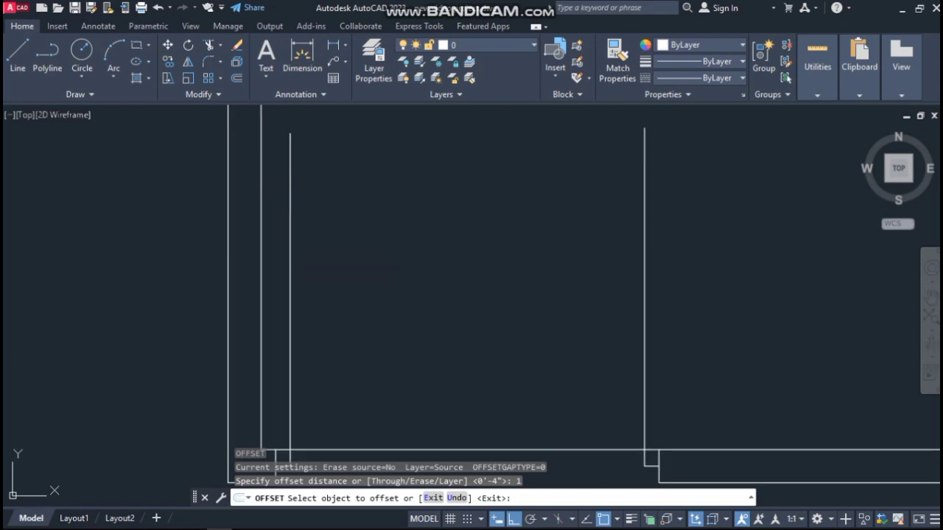
{"action": "left_click", "coordinate": [288, 218]}
{"action": "left_click", "coordinate": [288, 218]}
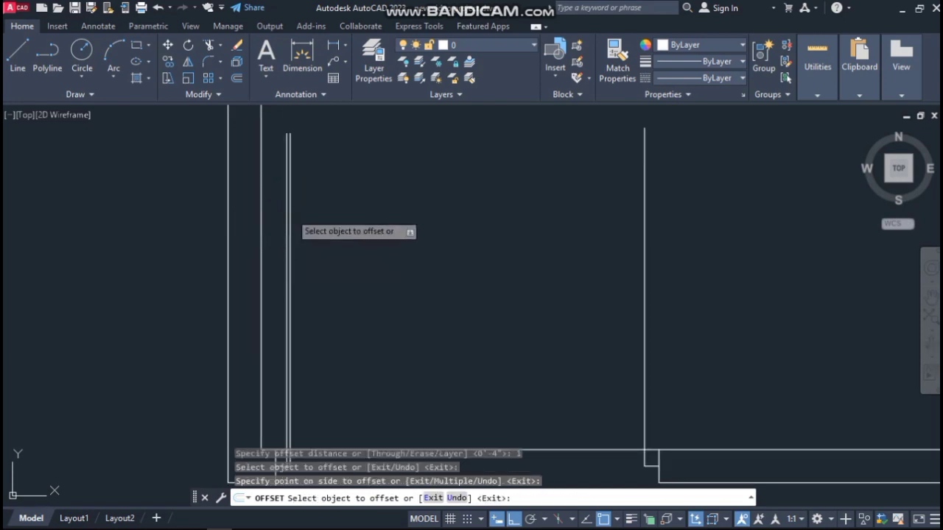
{"action": "scroll", "coordinate": [288, 214], "scroll_direction": "up", "scroll_amount": 3}
{"action": "left_click", "coordinate": [295, 214]}
{"action": "left_click", "coordinate": [338, 213]}
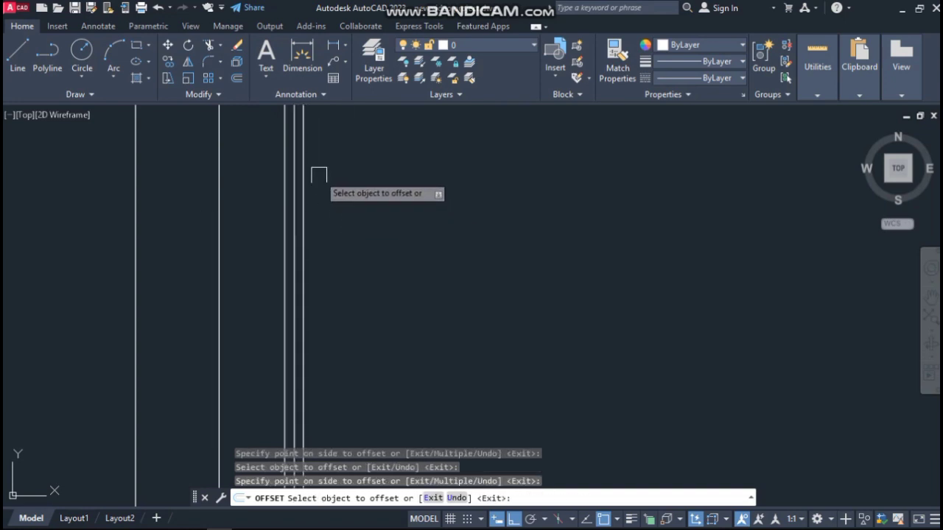
{"action": "scroll", "coordinate": [321, 186], "scroll_direction": "down", "scroll_amount": 4}
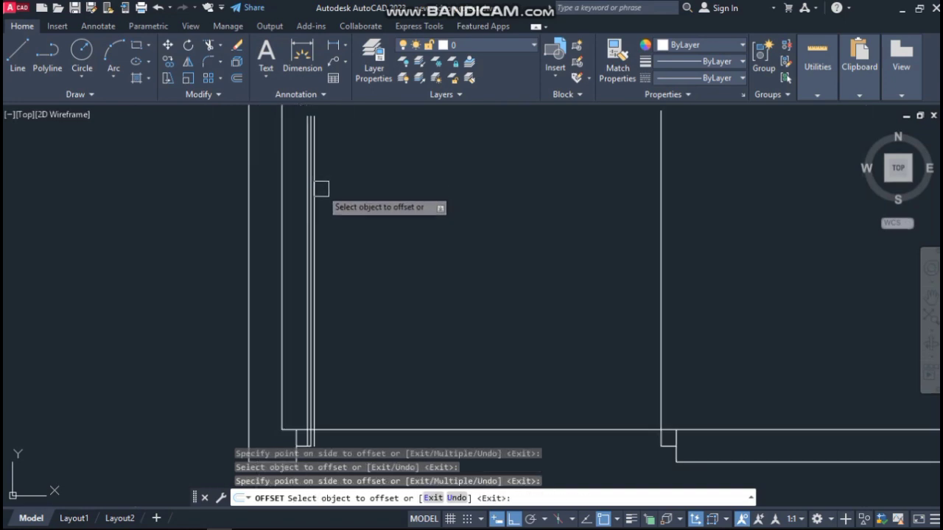
{"action": "key", "text": "Escape"}
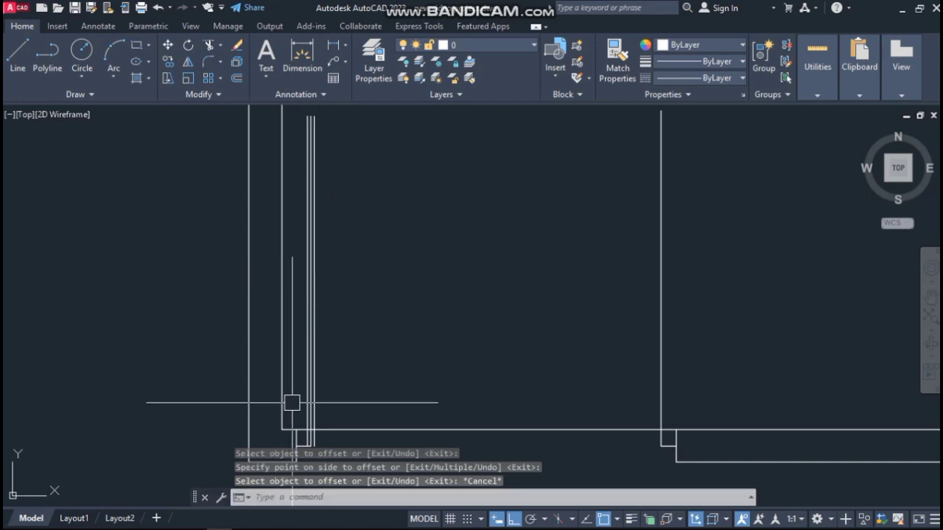
Draw two short 2" horizontal lines across the left gate leaf's three parallel lines, in its lower part
{"action": "type", "text": "l"}
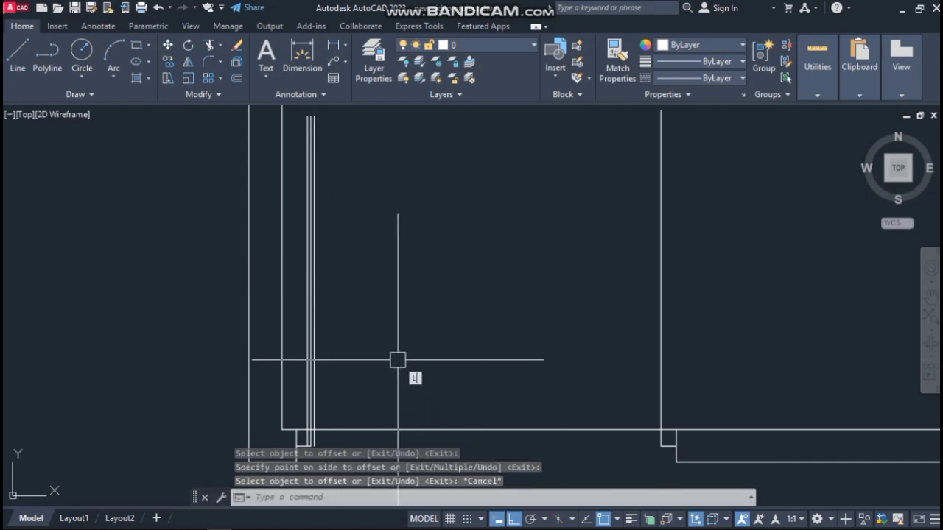
{"action": "key", "text": "Return"}
{"action": "scroll", "coordinate": [308, 388], "scroll_direction": "up", "scroll_amount": 2}
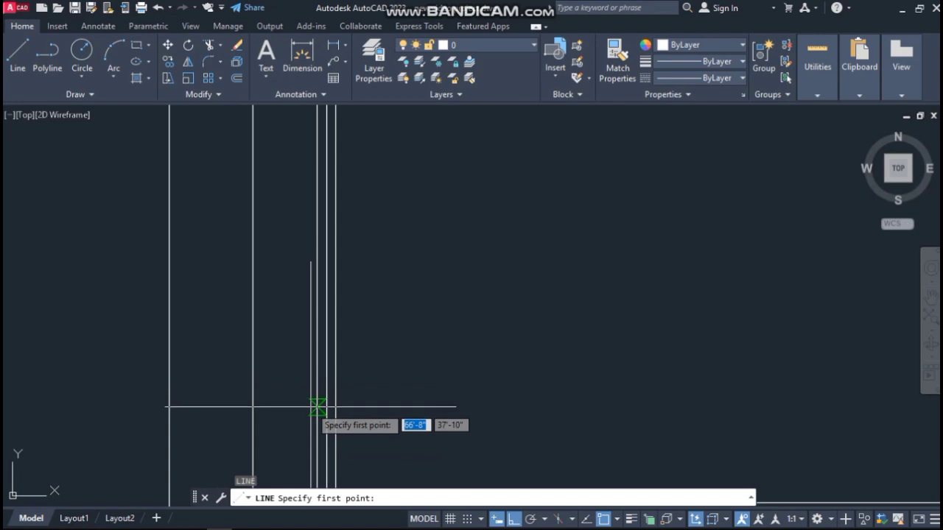
{"action": "left_click", "coordinate": [326, 410]}
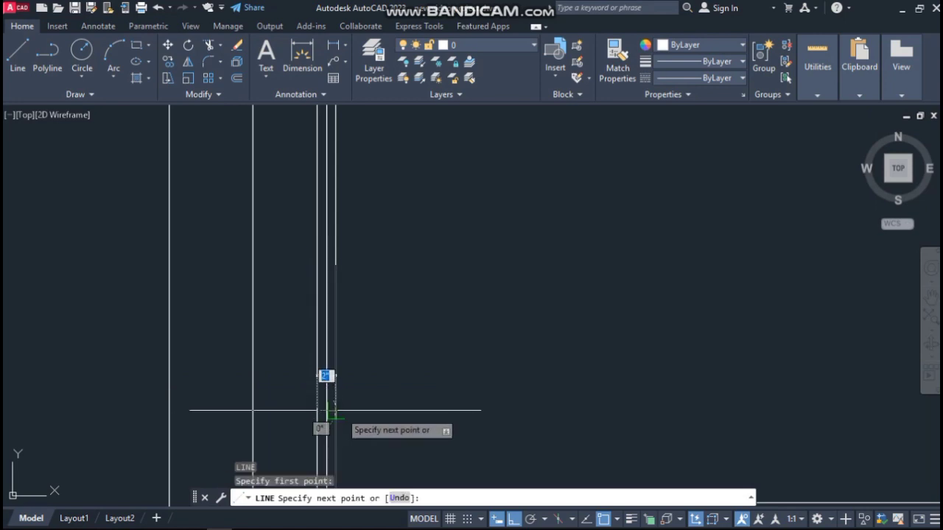
{"action": "left_click", "coordinate": [335, 411]}
{"action": "key", "text": "Return"}
{"action": "key", "text": "Return"}
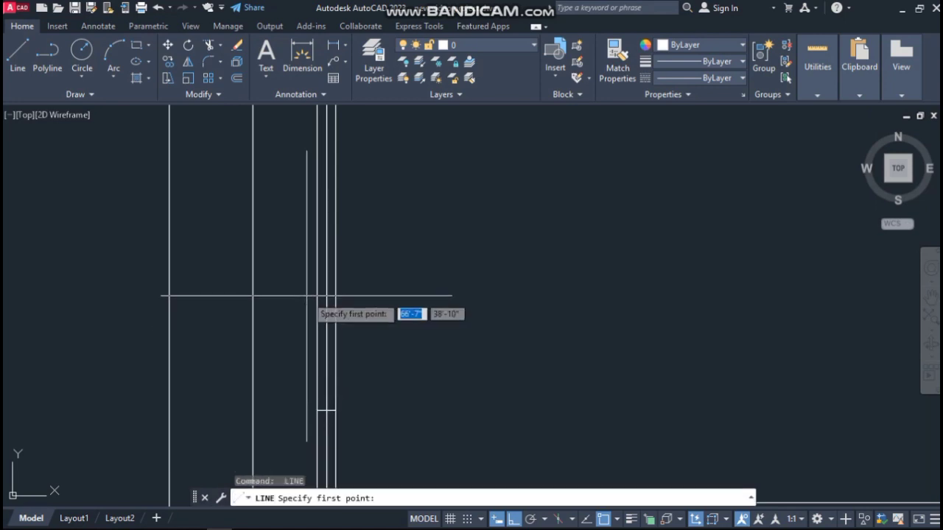
{"action": "left_click", "coordinate": [317, 298]}
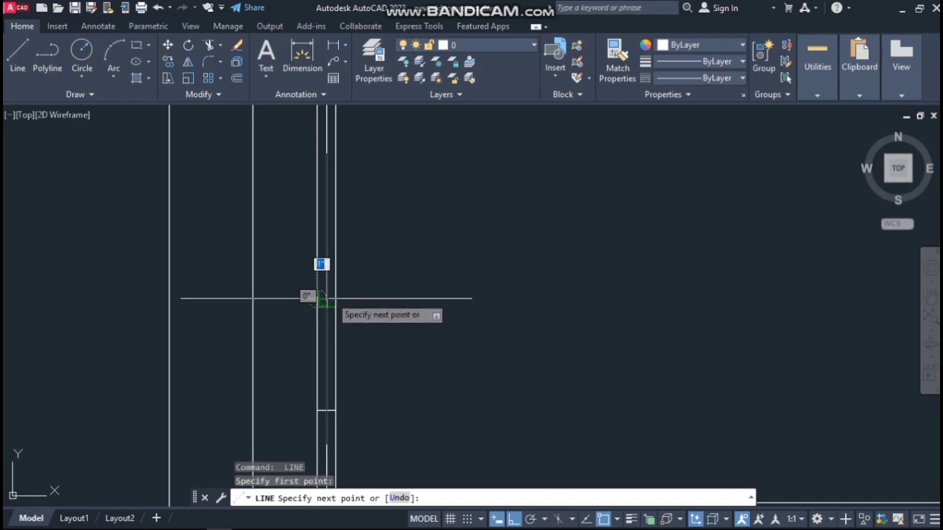
{"action": "left_click", "coordinate": [342, 290]}
{"action": "key", "text": "Return"}
{"action": "scroll", "coordinate": [345, 196], "scroll_direction": "down", "scroll_amount": 3}
{"action": "scroll", "coordinate": [343, 137], "scroll_direction": "up", "scroll_amount": 3}
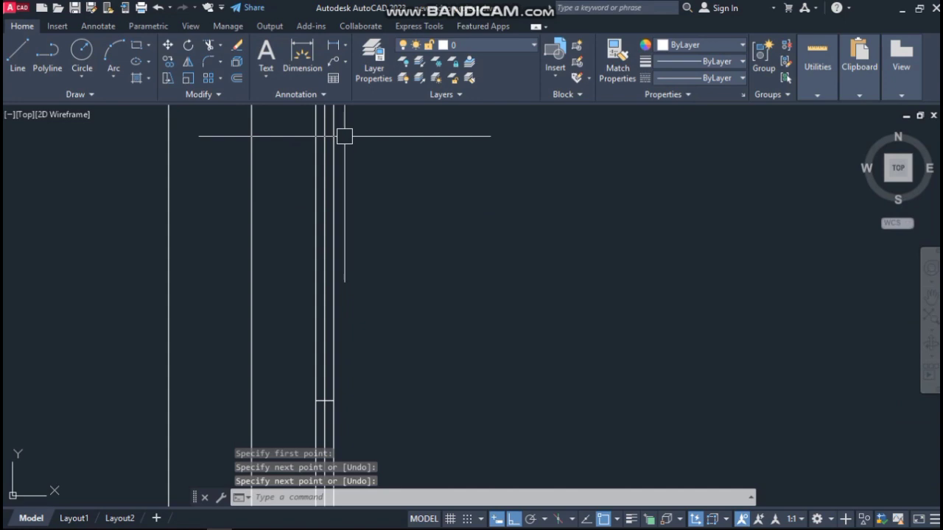
Draw two more 2" horizontal lines across the left gate leaf, spaced out through its middle and upper parts
{"action": "key", "text": "Return"}
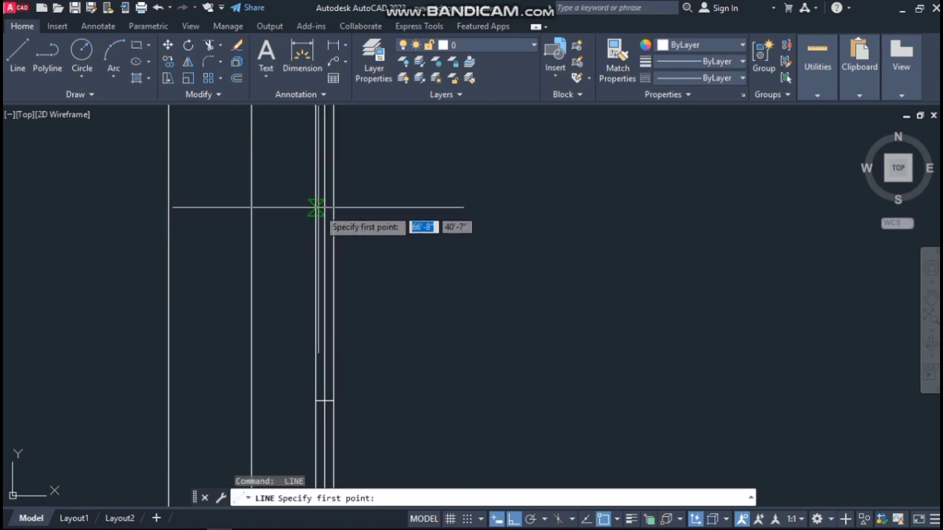
{"action": "left_click", "coordinate": [316, 240]}
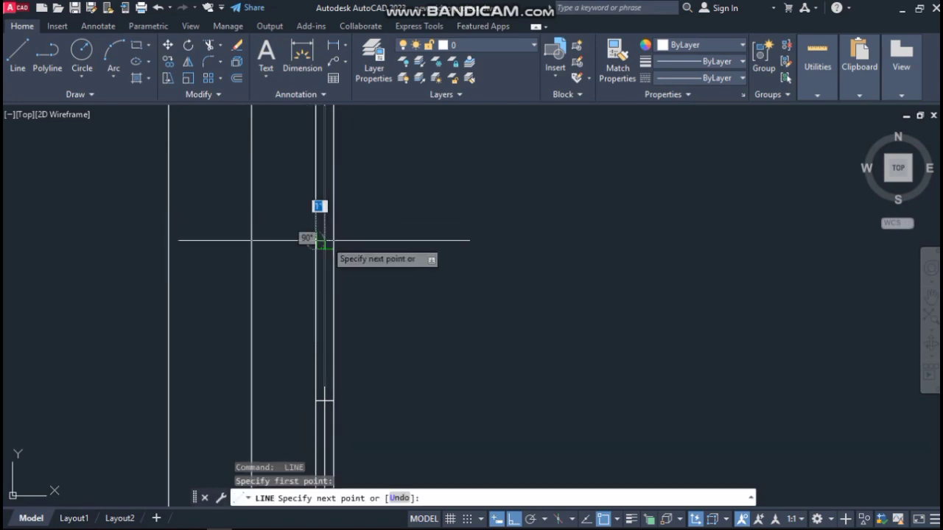
{"action": "left_click", "coordinate": [344, 241]}
{"action": "key", "text": "Return"}
{"action": "scroll", "coordinate": [316, 358], "scroll_direction": "down", "scroll_amount": 2}
{"action": "scroll", "coordinate": [321, 229], "scroll_direction": "down", "scroll_amount": 2}
{"action": "scroll", "coordinate": [321, 229], "scroll_direction": "down", "scroll_amount": 2}
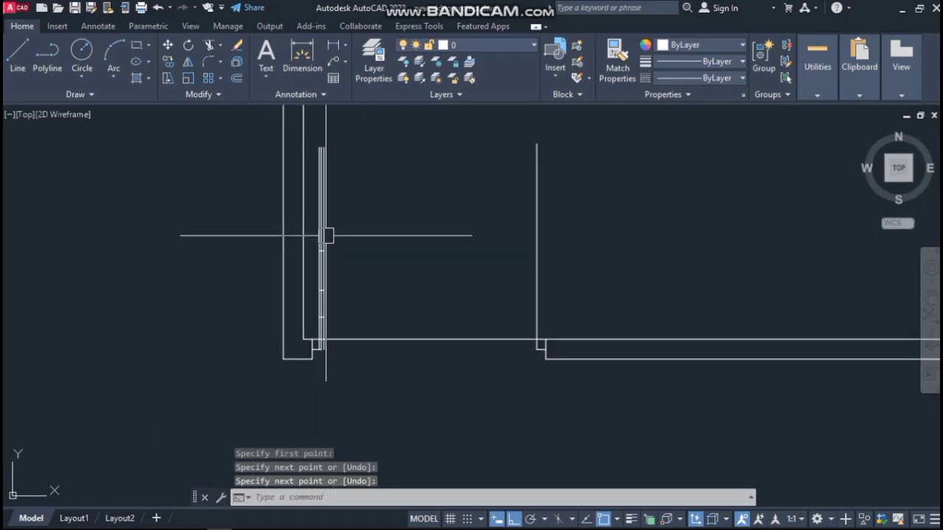
{"action": "scroll", "coordinate": [319, 209], "scroll_direction": "up", "scroll_amount": 4}
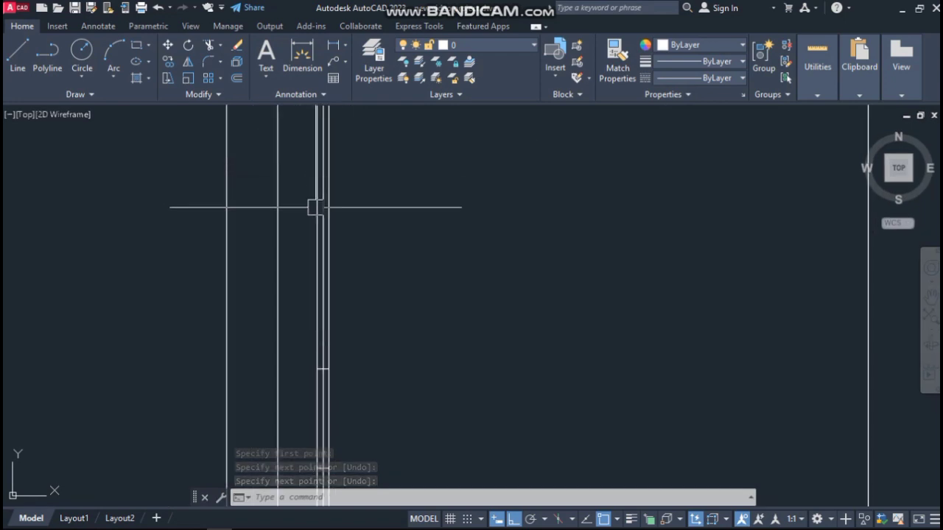
{"action": "key", "text": "Return"}
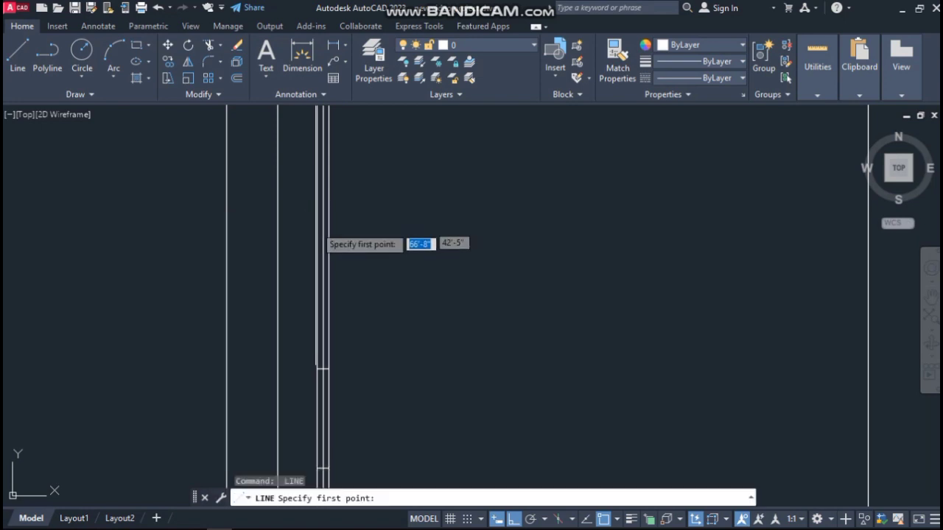
{"action": "left_click", "coordinate": [321, 230]}
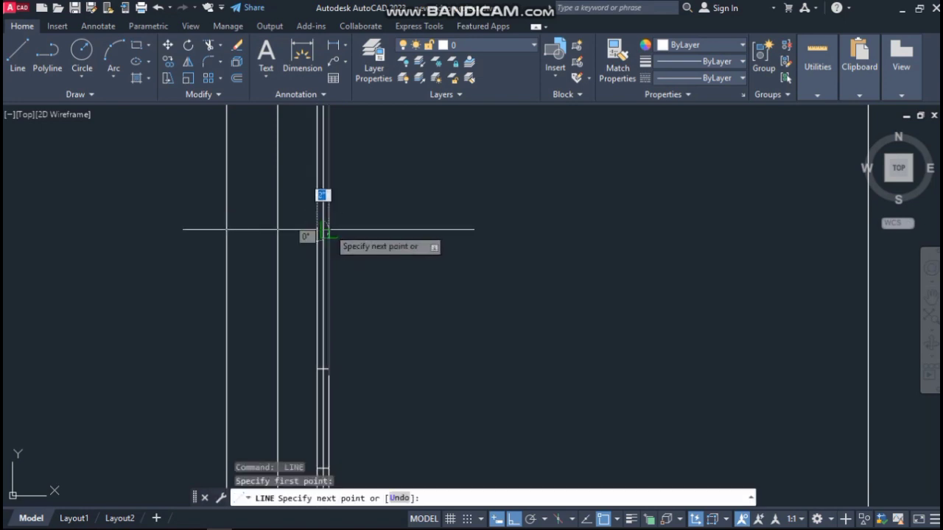
{"action": "key", "text": "Return"}
{"action": "scroll", "coordinate": [347, 252], "scroll_direction": "down", "scroll_amount": 3}
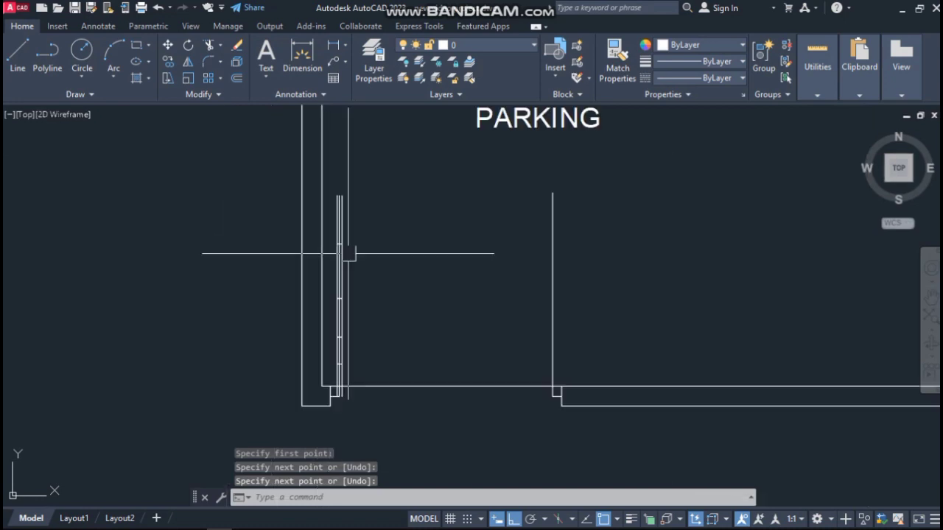
Trim the left gate leaf's two outer lines below the horizontal line across the opening, keeping the center line
{"action": "scroll", "coordinate": [336, 213], "scroll_direction": "up", "scroll_amount": 1}
{"action": "scroll", "coordinate": [377, 169], "scroll_direction": "up", "scroll_amount": 2}
{"action": "scroll", "coordinate": [377, 170], "scroll_direction": "down", "scroll_amount": 4}
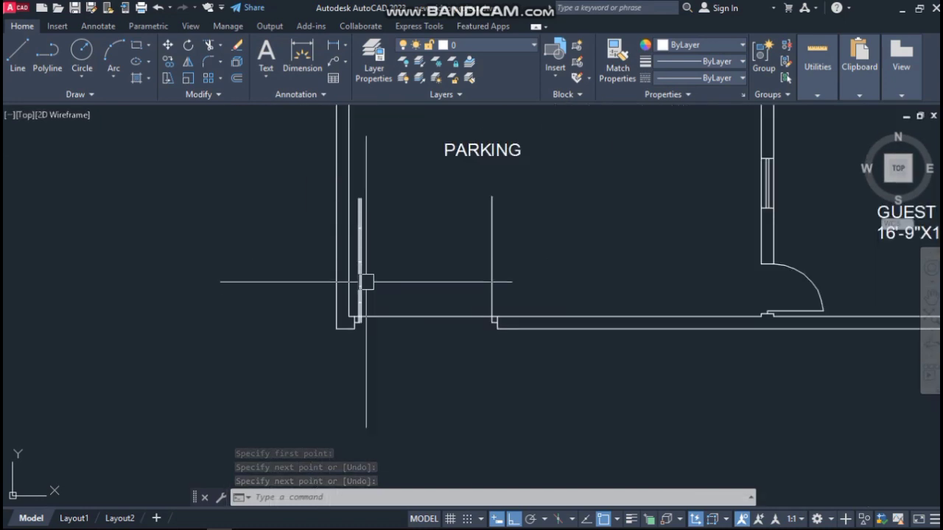
{"action": "scroll", "coordinate": [350, 308], "scroll_direction": "up", "scroll_amount": 3}
{"action": "scroll", "coordinate": [350, 321], "scroll_direction": "up", "scroll_amount": 4}
{"action": "type", "text": "r"}
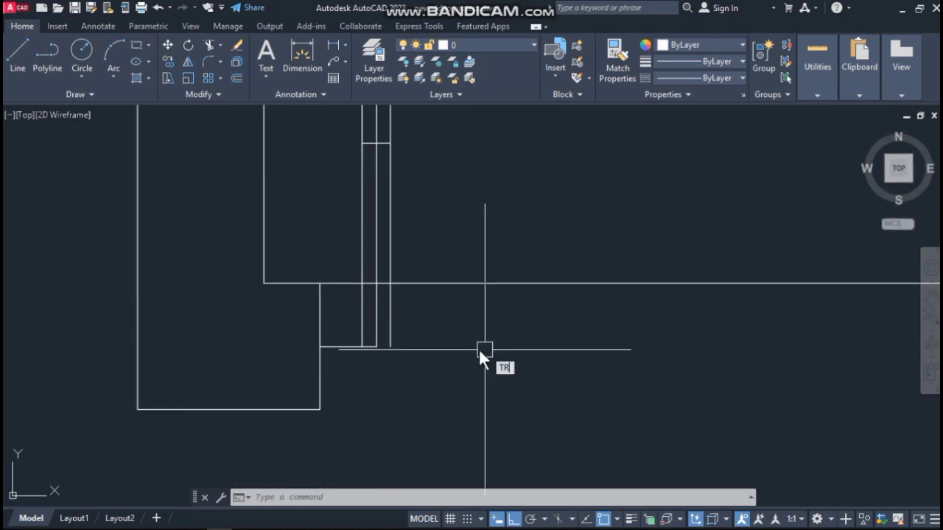
{"action": "key", "text": "Return"}
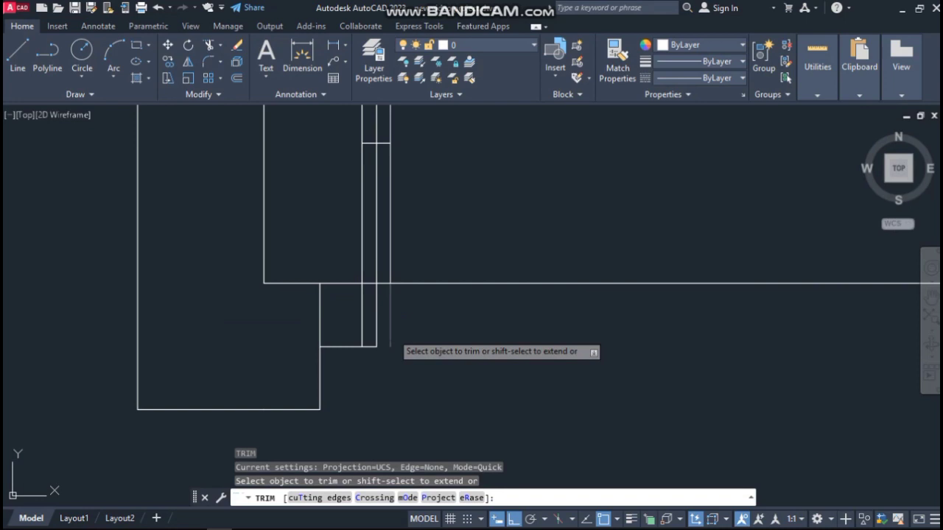
{"action": "left_click", "coordinate": [391, 334]}
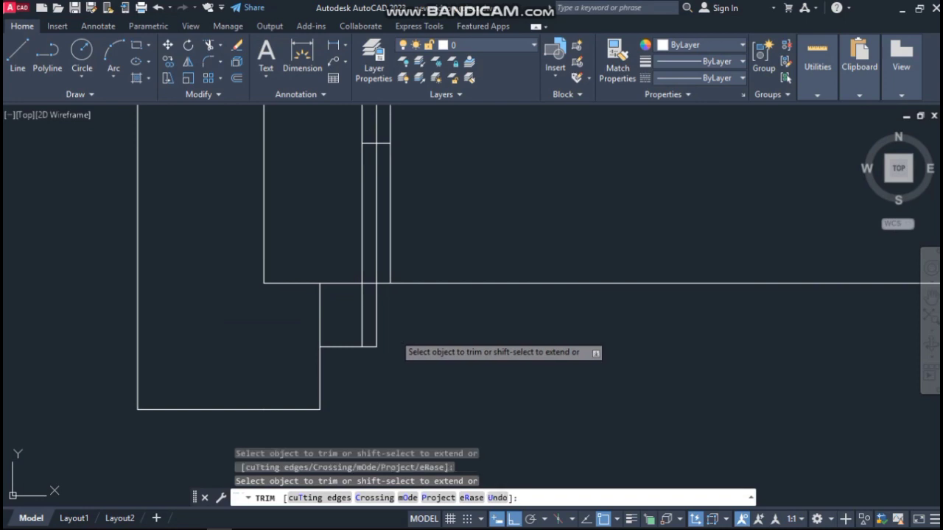
{"action": "key", "text": "ctrl+z"}
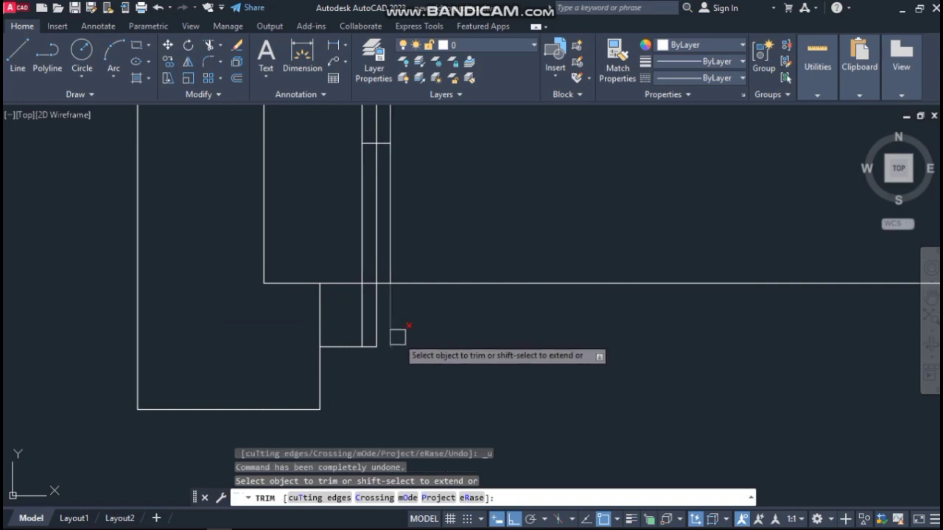
{"action": "left_click", "coordinate": [360, 316]}
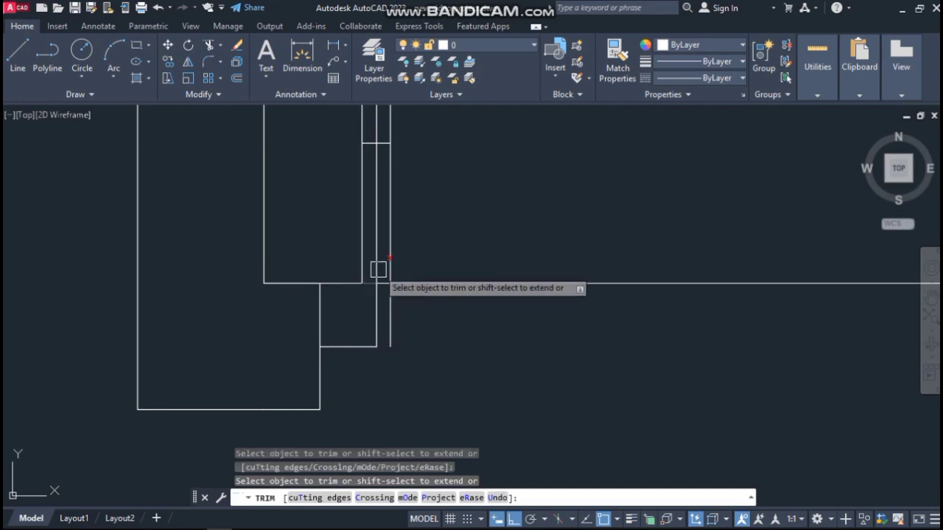
{"action": "left_click", "coordinate": [389, 309]}
{"action": "scroll", "coordinate": [363, 343], "scroll_direction": "down", "scroll_amount": 3}
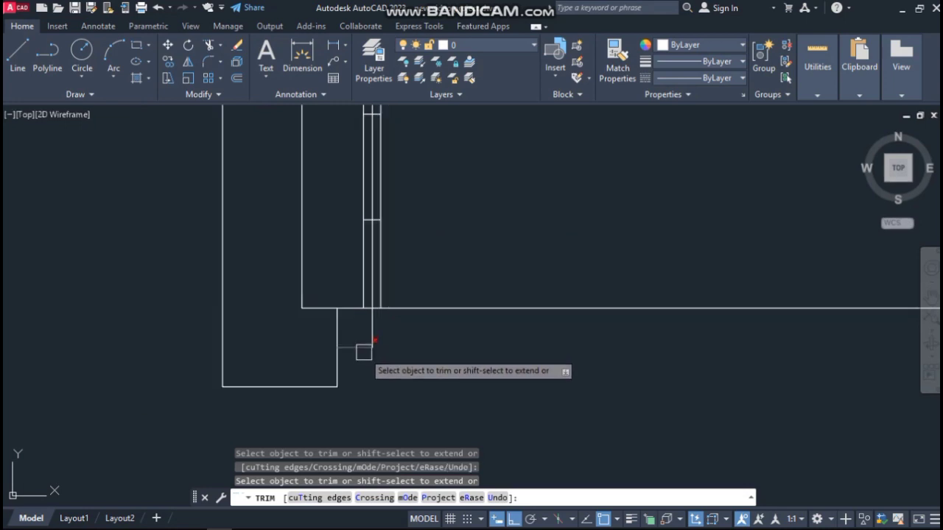
Trim alternating outer segments of the left gate leaf between its crosslines to form a stepped profile, keeping the bottom segment's right side
{"action": "scroll", "coordinate": [371, 221], "scroll_direction": "up", "scroll_amount": 2}
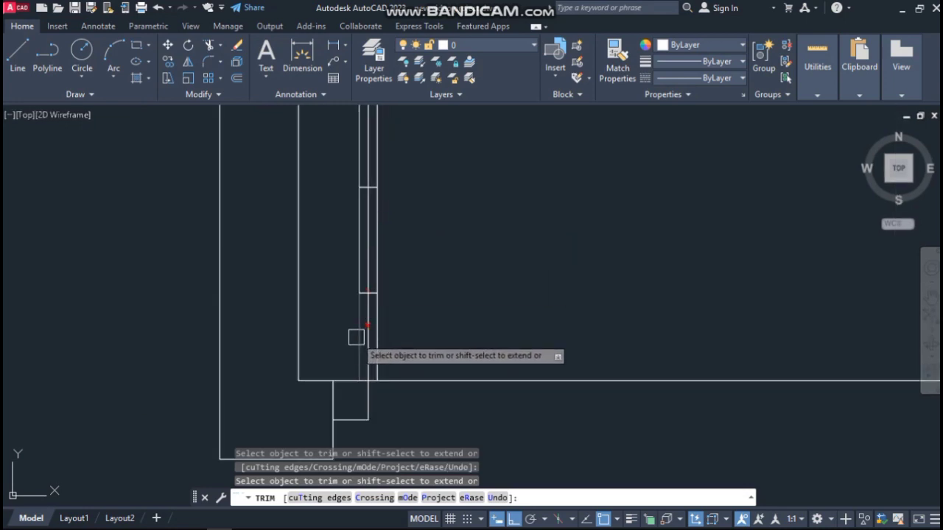
{"action": "left_click", "coordinate": [358, 337]}
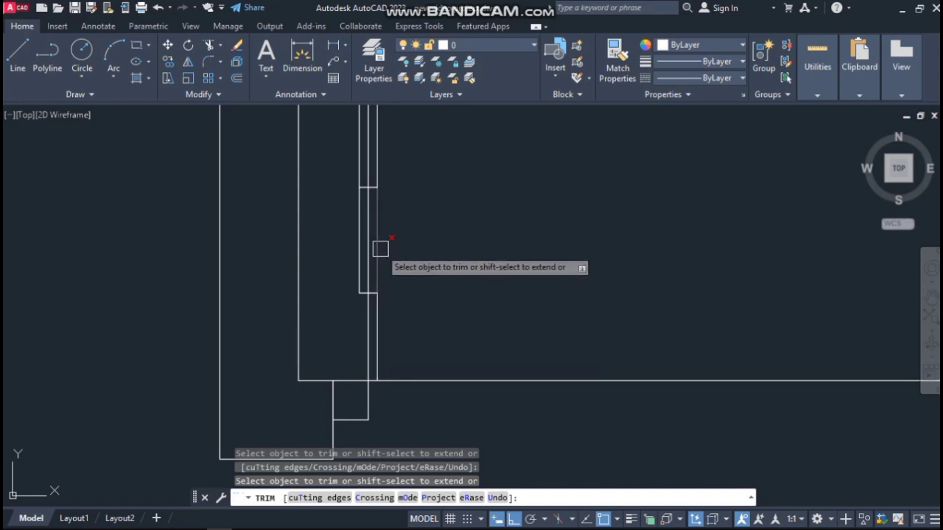
{"action": "scroll", "coordinate": [368, 400], "scroll_direction": "down", "scroll_amount": 2}
{"action": "scroll", "coordinate": [369, 296], "scroll_direction": "down", "scroll_amount": 2}
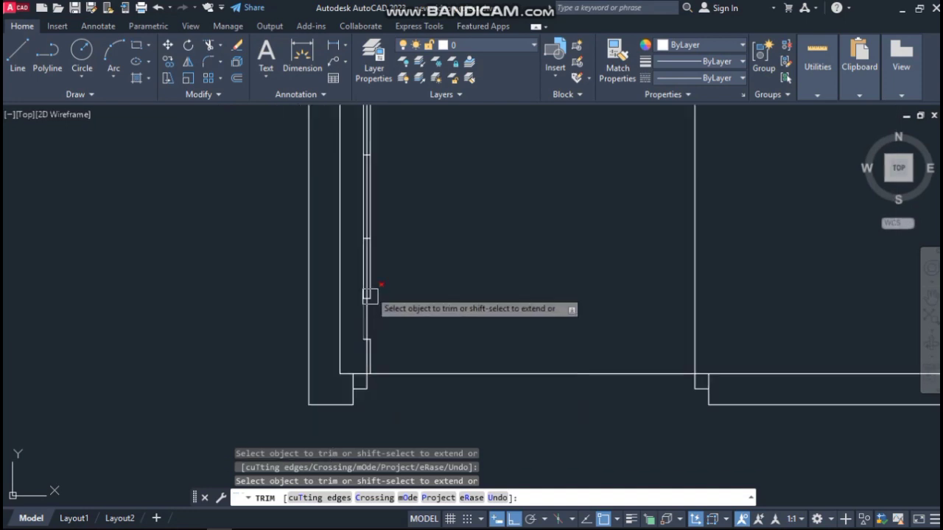
{"action": "scroll", "coordinate": [370, 296], "scroll_direction": "up", "scroll_amount": 2}
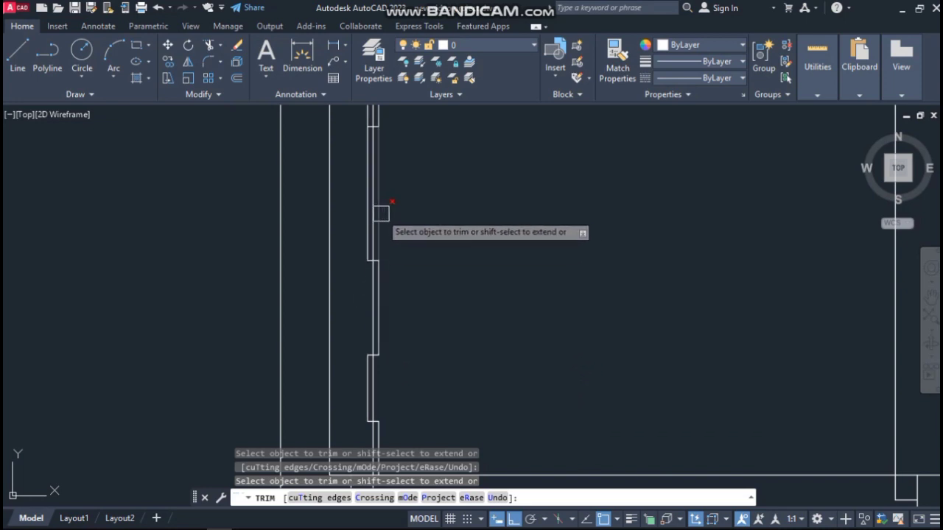
{"action": "scroll", "coordinate": [341, 331], "scroll_direction": "down", "scroll_amount": 2}
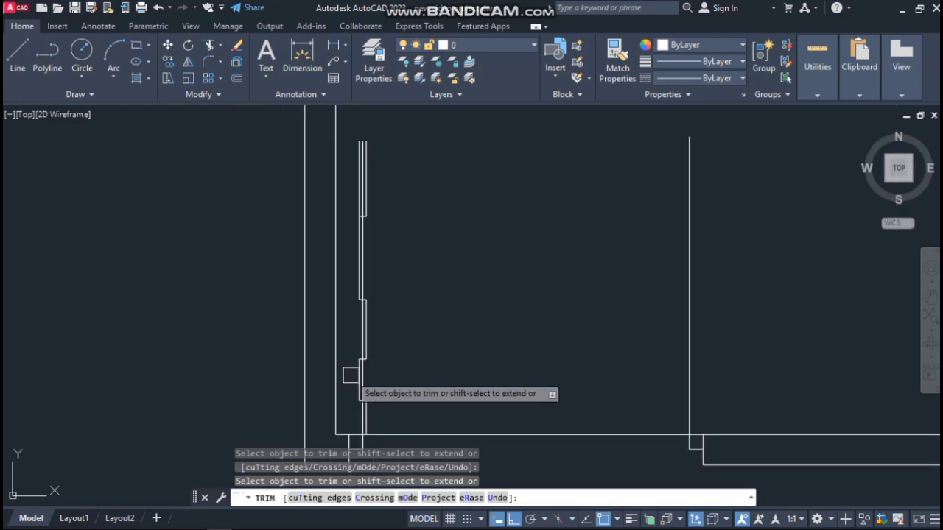
{"action": "scroll", "coordinate": [347, 145], "scroll_direction": "up", "scroll_amount": 2}
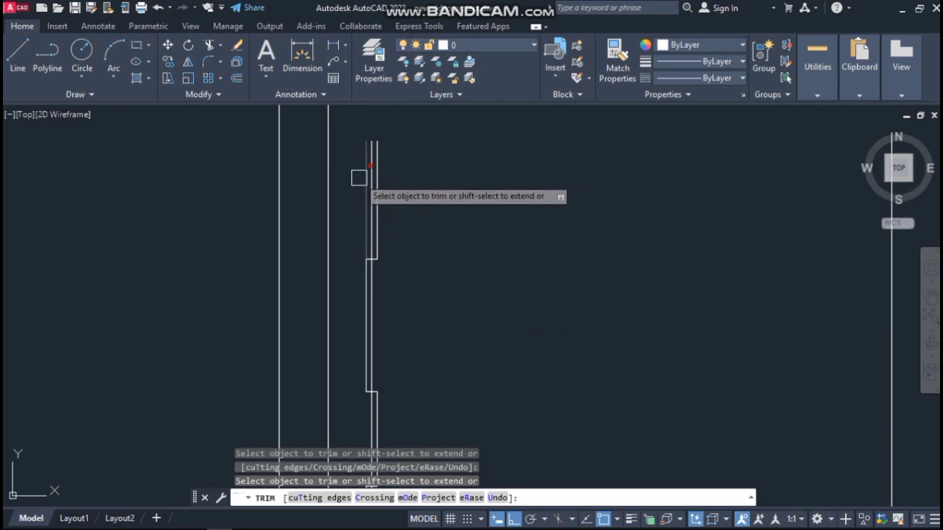
{"action": "scroll", "coordinate": [410, 155], "scroll_direction": "down", "scroll_amount": 3}
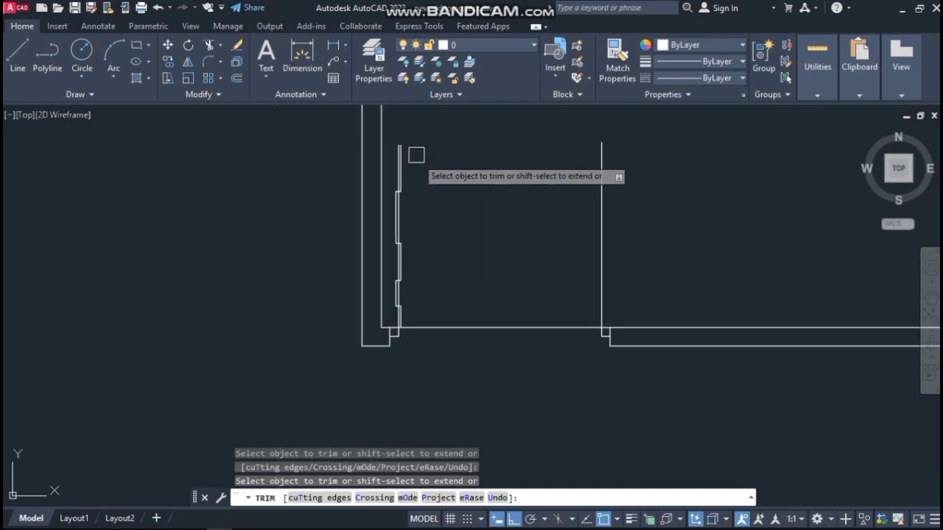
Erase the single vertical line standing at the right end of the gate opening
{"action": "key", "text": "Escape"}
{"action": "scroll", "coordinate": [413, 138], "scroll_direction": "up", "scroll_amount": 2}
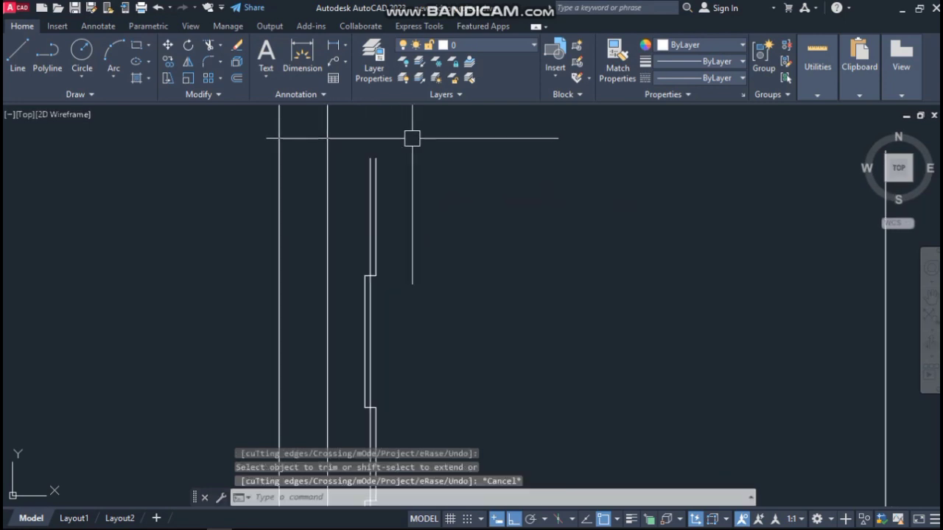
{"action": "scroll", "coordinate": [413, 140], "scroll_direction": "down", "scroll_amount": 1}
{"action": "scroll", "coordinate": [413, 148], "scroll_direction": "down", "scroll_amount": 2}
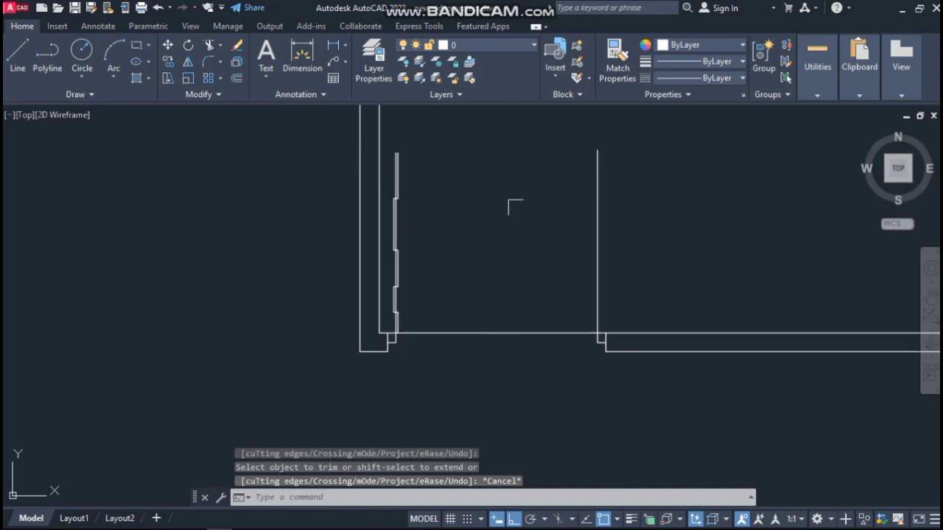
{"action": "left_click", "coordinate": [598, 275]}
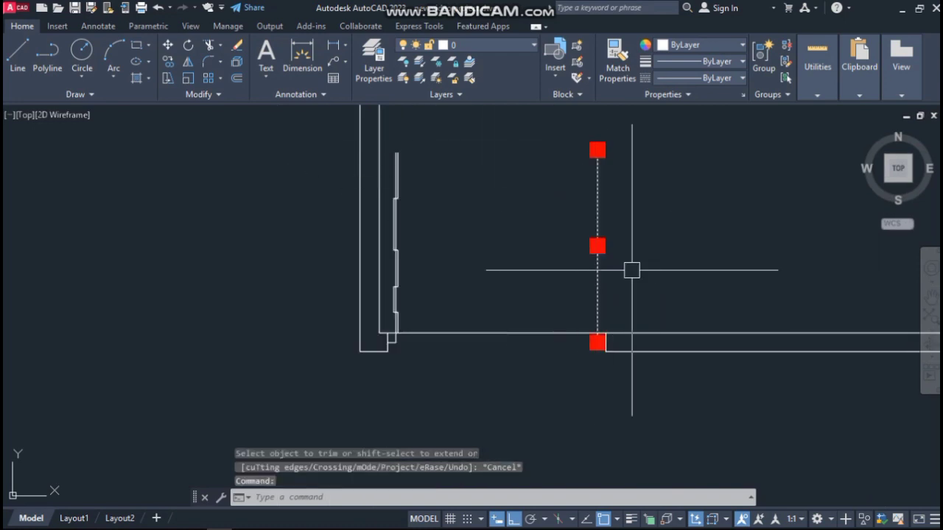
{"action": "key", "text": "Delete"}
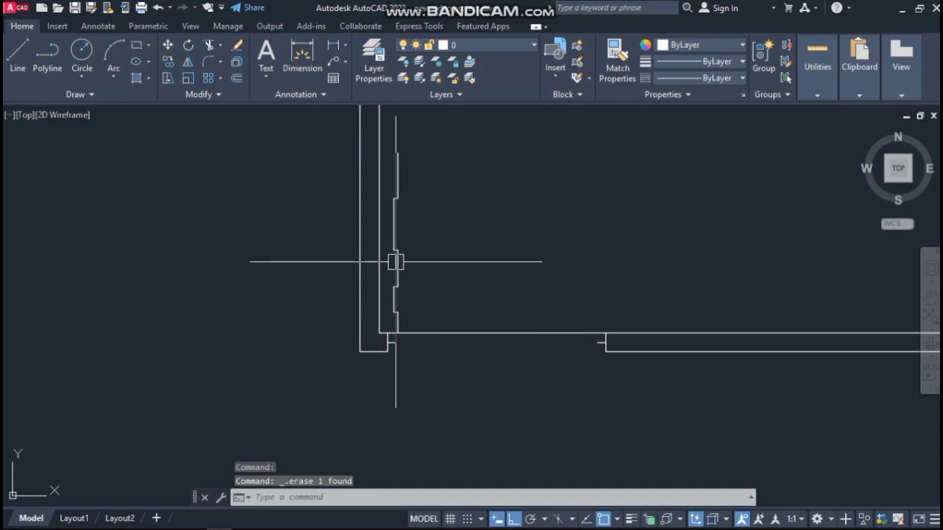
Mirror the whole stepped left gate leaf about the opening's vertical centerline, keeping the source objects
{"action": "scroll", "coordinate": [391, 295], "scroll_direction": "up", "scroll_amount": 2}
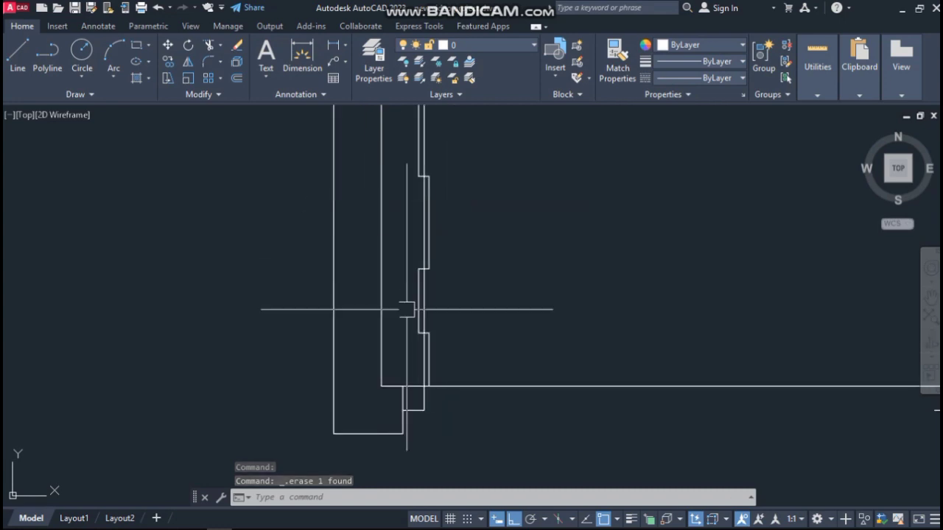
{"action": "scroll", "coordinate": [431, 219], "scroll_direction": "down", "scroll_amount": 1}
{"action": "scroll", "coordinate": [431, 245], "scroll_direction": "down", "scroll_amount": 2}
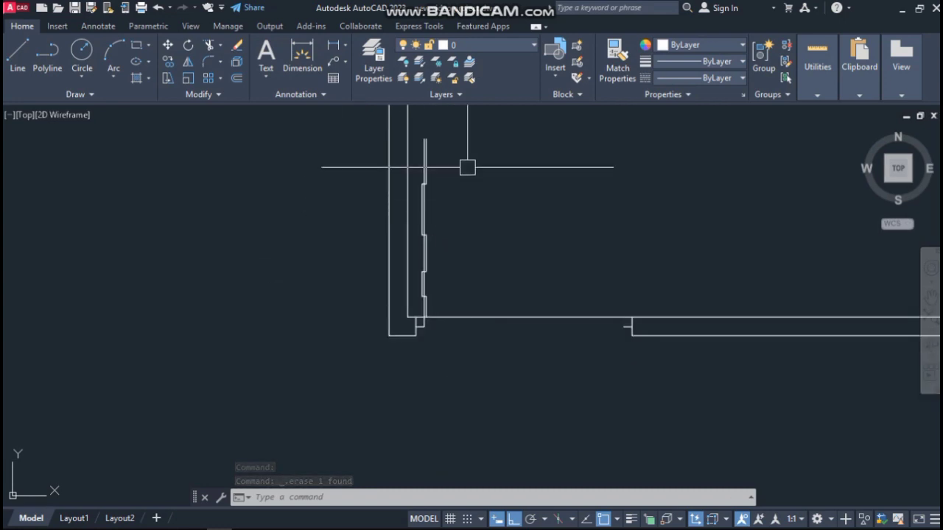
{"action": "left_click", "coordinate": [448, 128]}
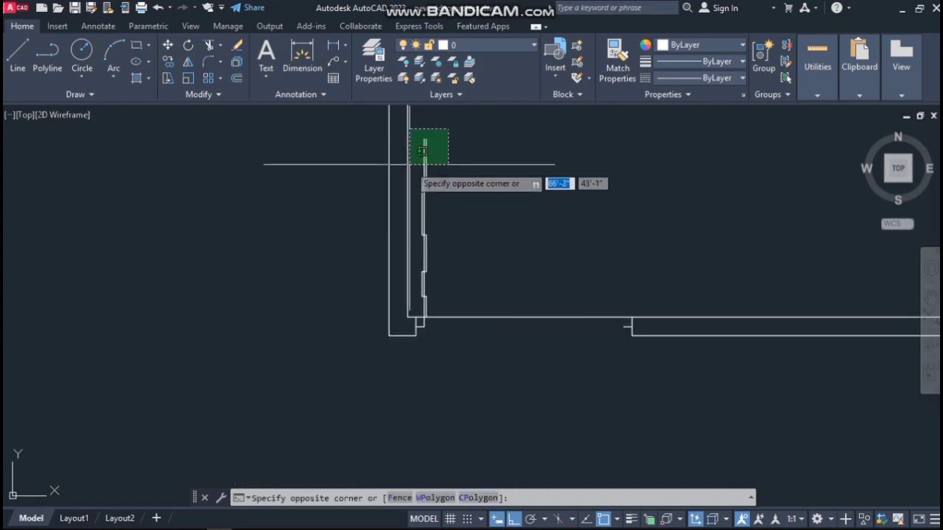
{"action": "left_click", "coordinate": [425, 306]}
{"action": "scroll", "coordinate": [424, 339], "scroll_direction": "up", "scroll_amount": 6}
{"action": "scroll", "coordinate": [382, 271], "scroll_direction": "down", "scroll_amount": 3}
{"action": "type", "text": "MI"}
{"action": "key", "text": "Return"}
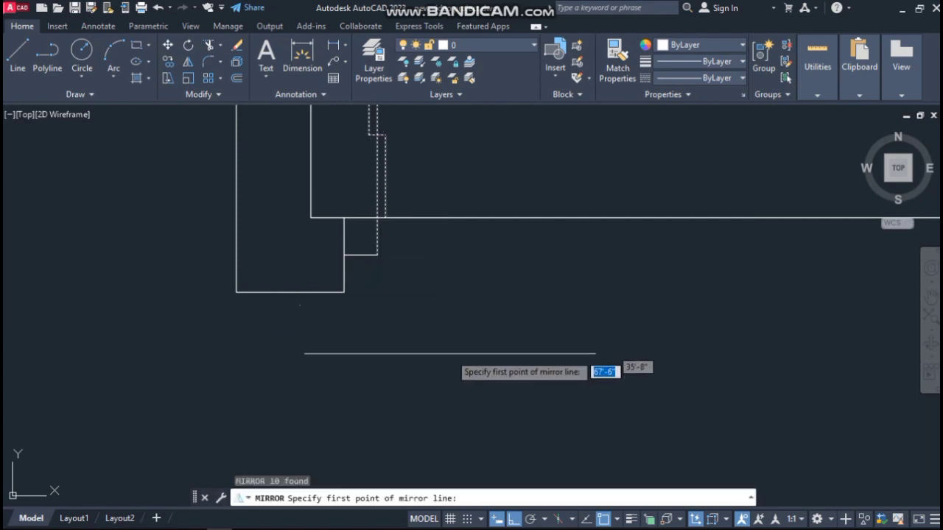
{"action": "scroll", "coordinate": [341, 330], "scroll_direction": "down", "scroll_amount": 6}
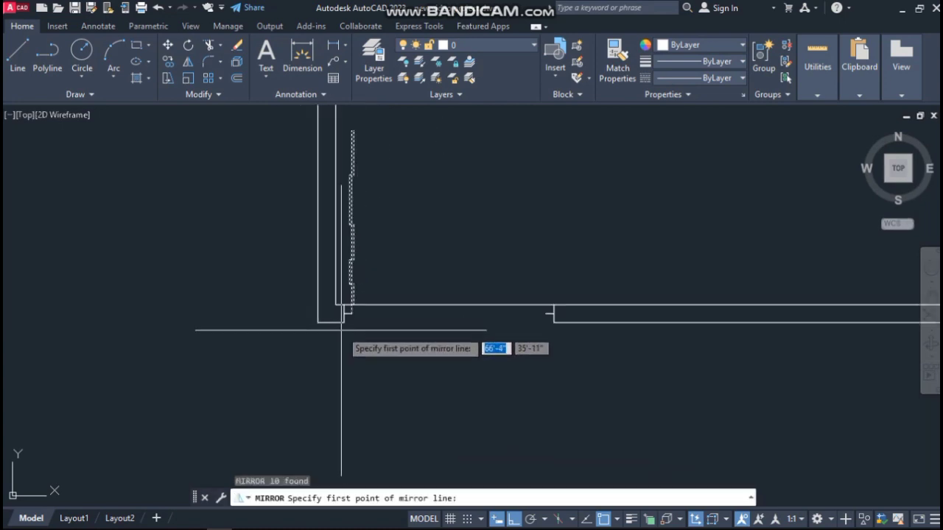
{"action": "left_click", "coordinate": [449, 305]}
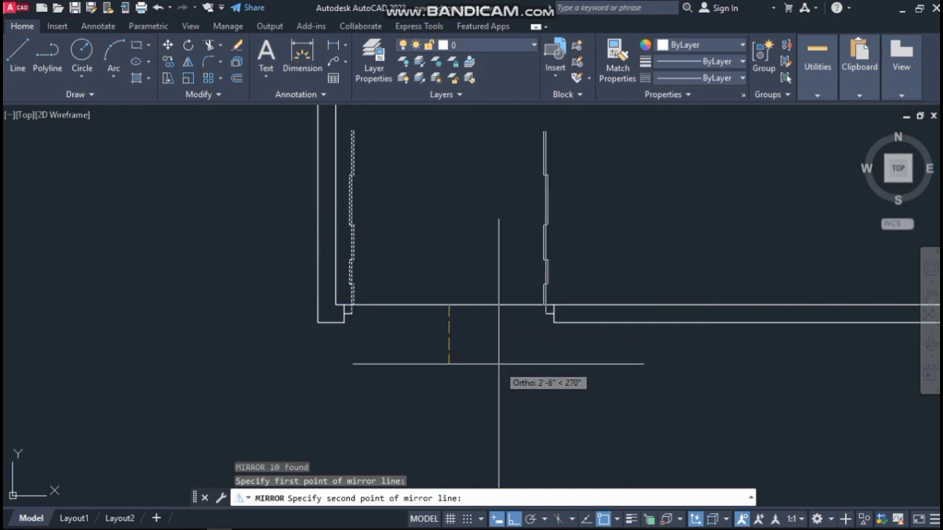
{"action": "left_click", "coordinate": [486, 397]}
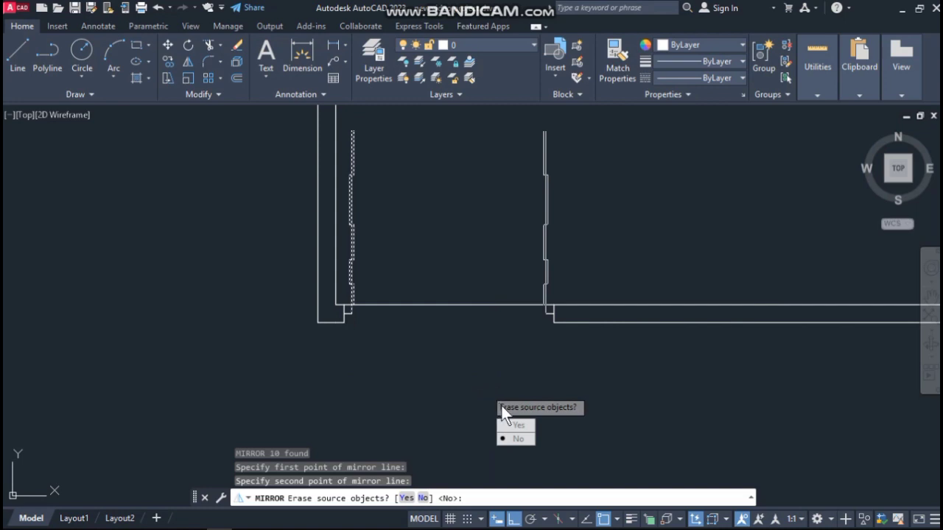
{"action": "left_click", "coordinate": [520, 439]}
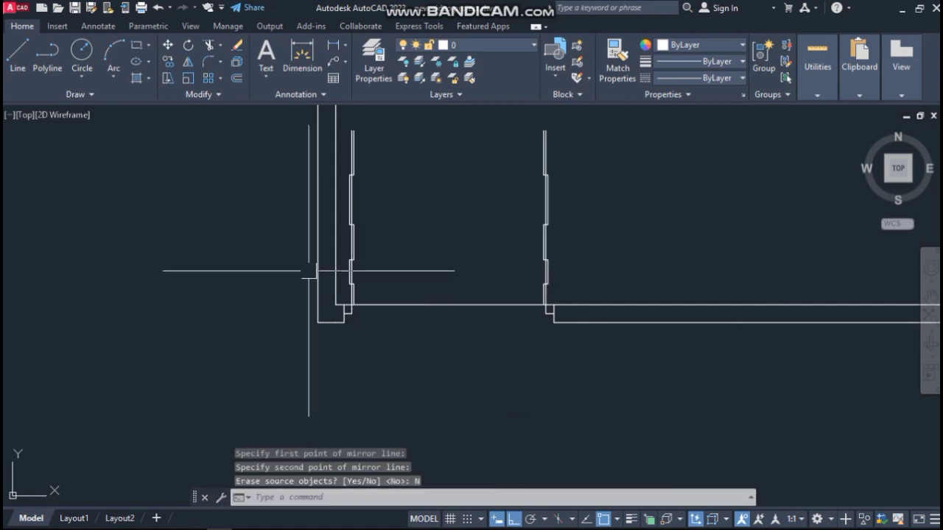
Draw a circle centered on the left jamb's upper corner with a 4'-4" radius reaching the midpoint of the opening
{"action": "scroll", "coordinate": [309, 272], "scroll_direction": "down", "scroll_amount": 2}
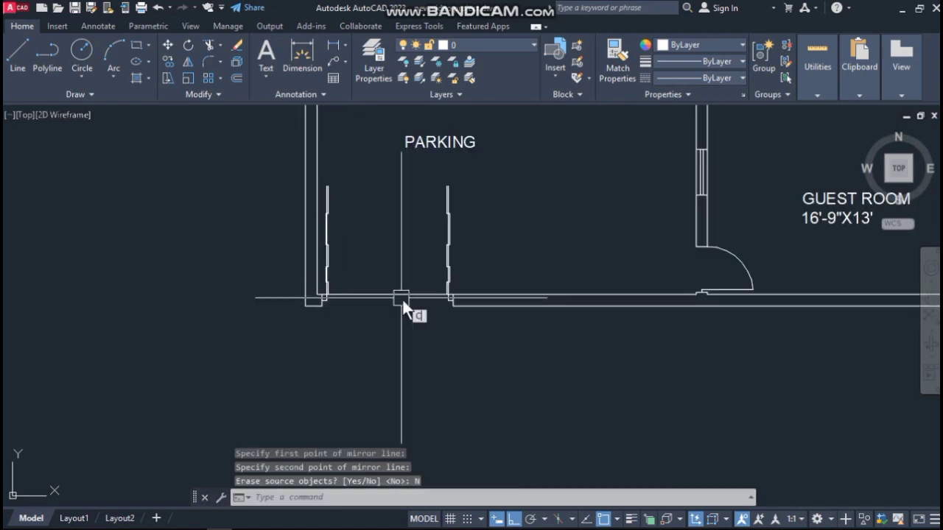
{"action": "key", "text": "Return"}
{"action": "scroll", "coordinate": [326, 294], "scroll_direction": "up", "scroll_amount": 5}
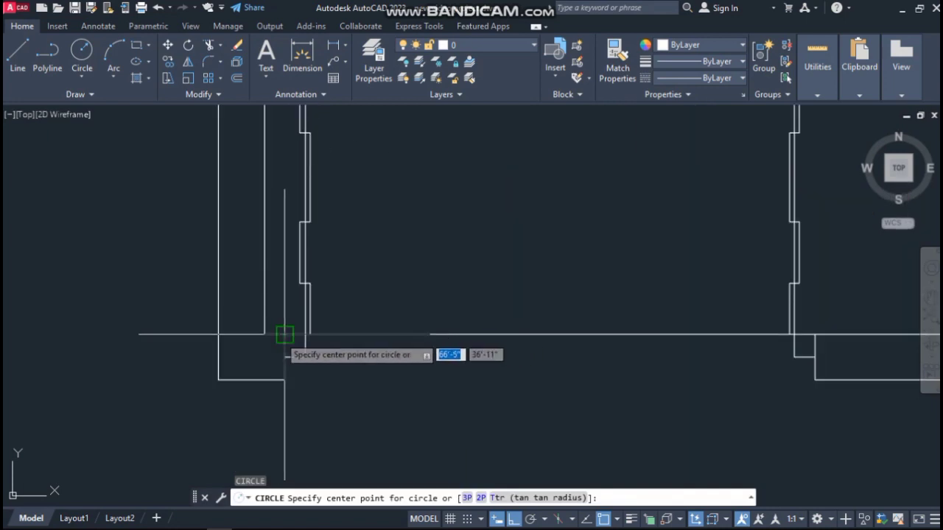
{"action": "left_click", "coordinate": [284, 335]}
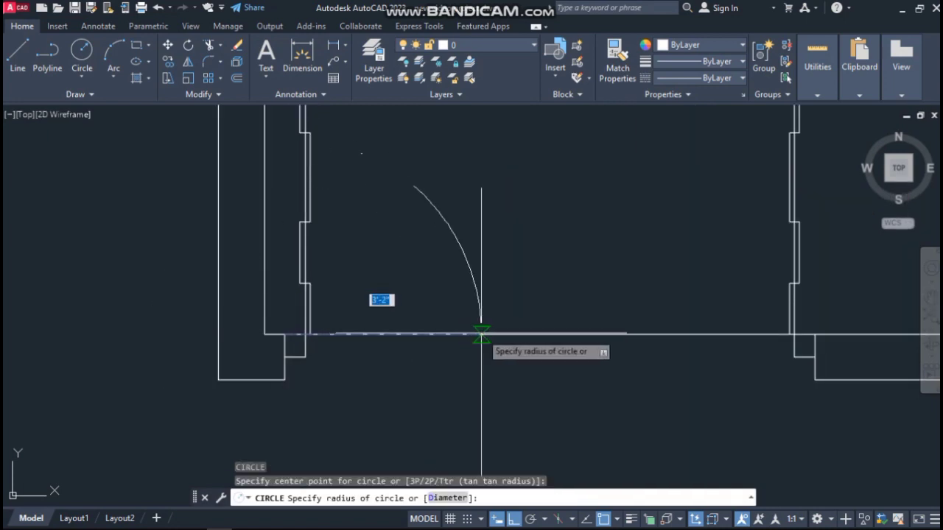
{"action": "left_click", "coordinate": [547, 335]}
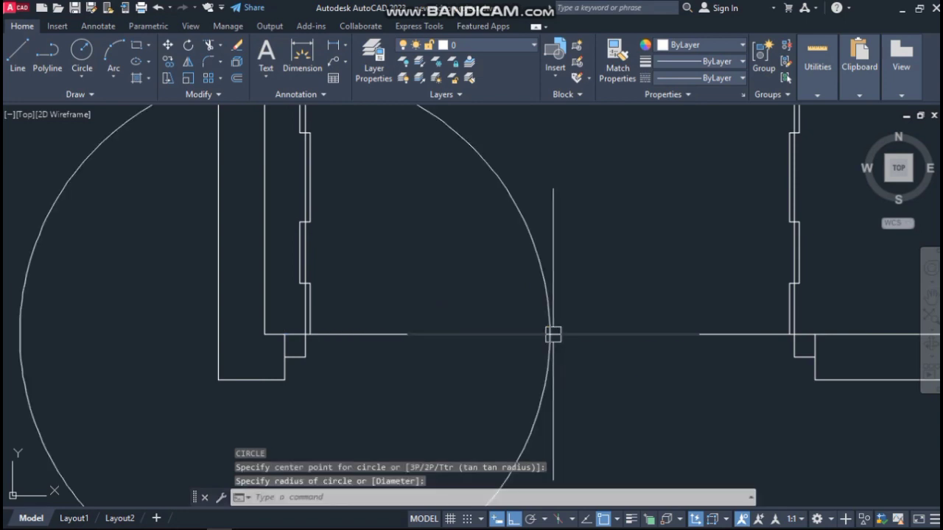
Draw a matching circle centered on the right jamb's upper corner, reaching the first circle at the middle of the opening
{"action": "key", "text": "Return"}
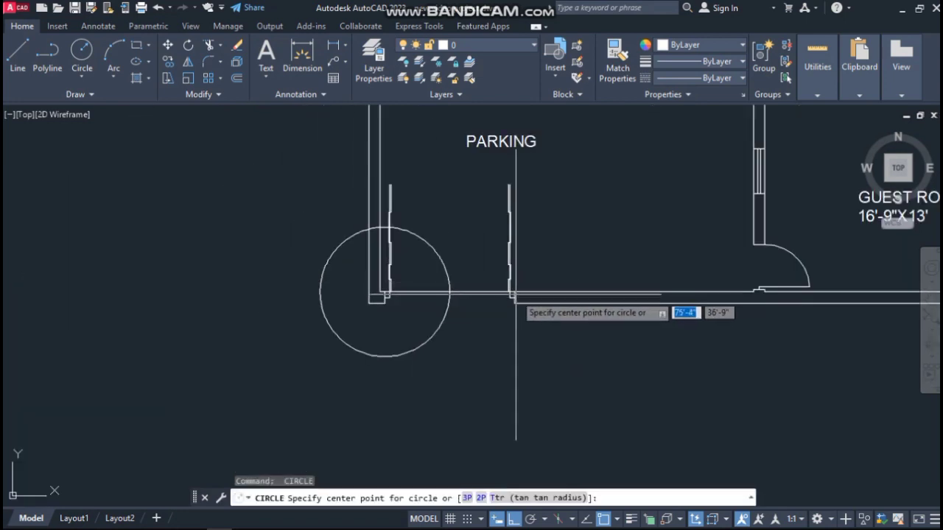
{"action": "scroll", "coordinate": [516, 287], "scroll_direction": "up", "scroll_amount": 5}
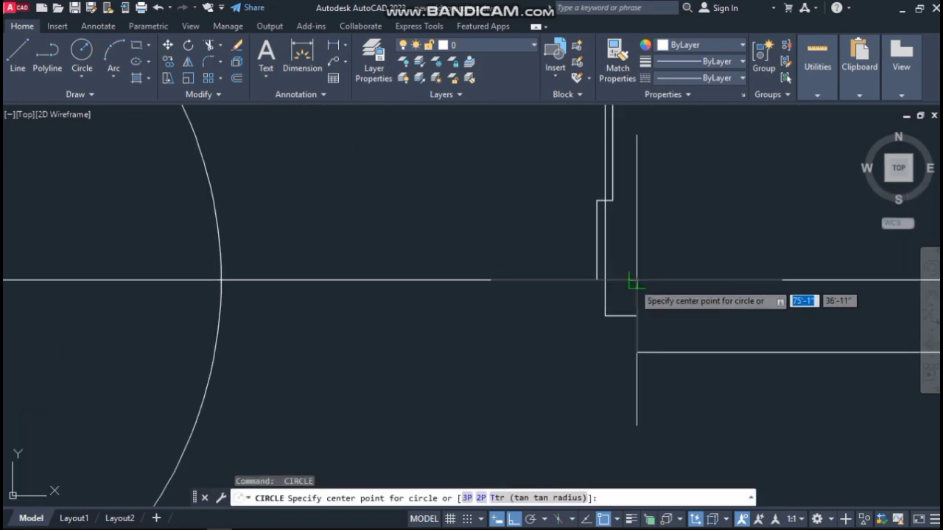
{"action": "left_click", "coordinate": [636, 315]}
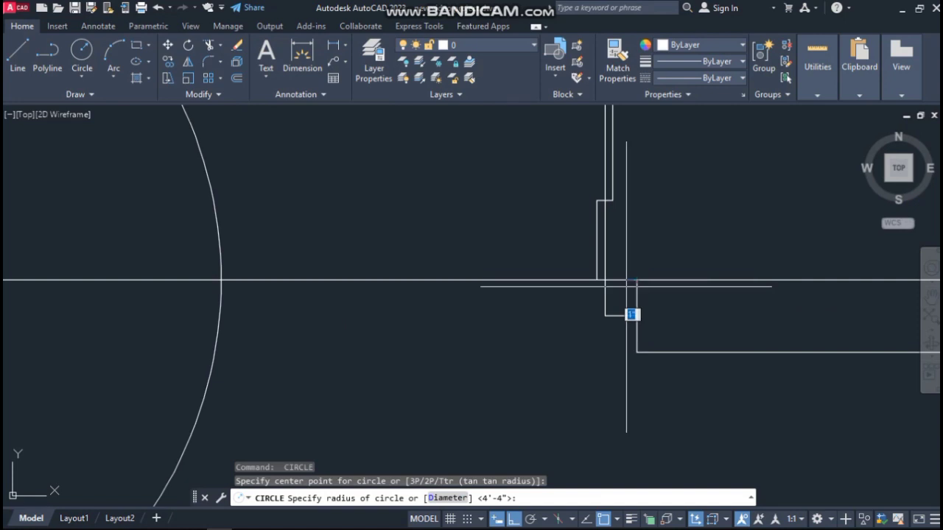
{"action": "left_click", "coordinate": [221, 280]}
Trim away the lower halves of both gate-swing circles below the bottom wall
{"action": "scroll", "coordinate": [391, 231], "scroll_direction": "down", "scroll_amount": 4}
{"action": "type", "text": "tr"}
{"action": "key", "text": "Return"}
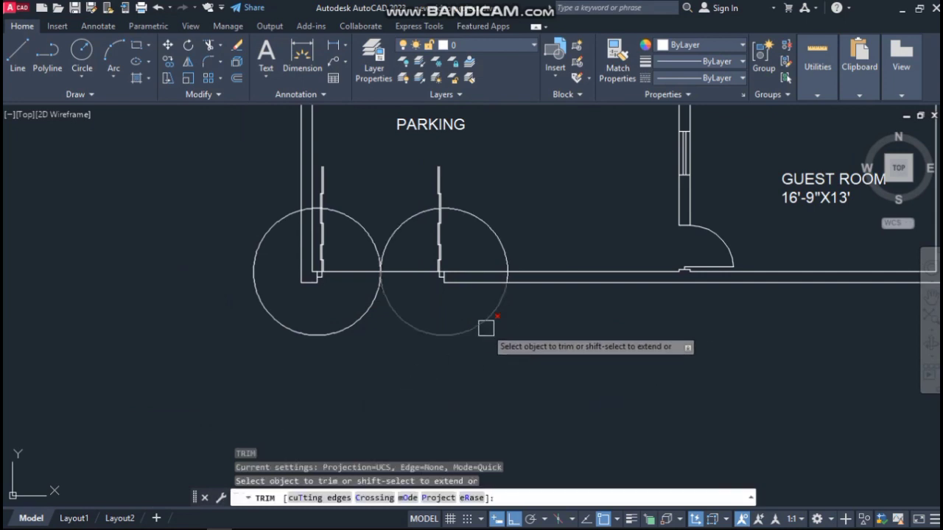
{"action": "left_click", "coordinate": [486, 328]}
{"action": "left_click", "coordinate": [364, 312]}
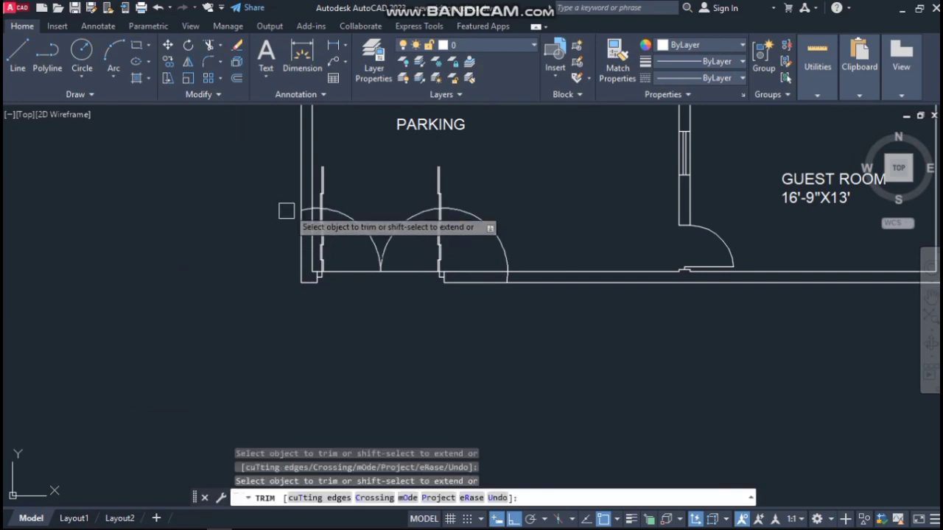
Trim the left gate leaf above its swing arc and the arc's remainder left of the leaf
{"action": "scroll", "coordinate": [320, 179], "scroll_direction": "up", "scroll_amount": 6}
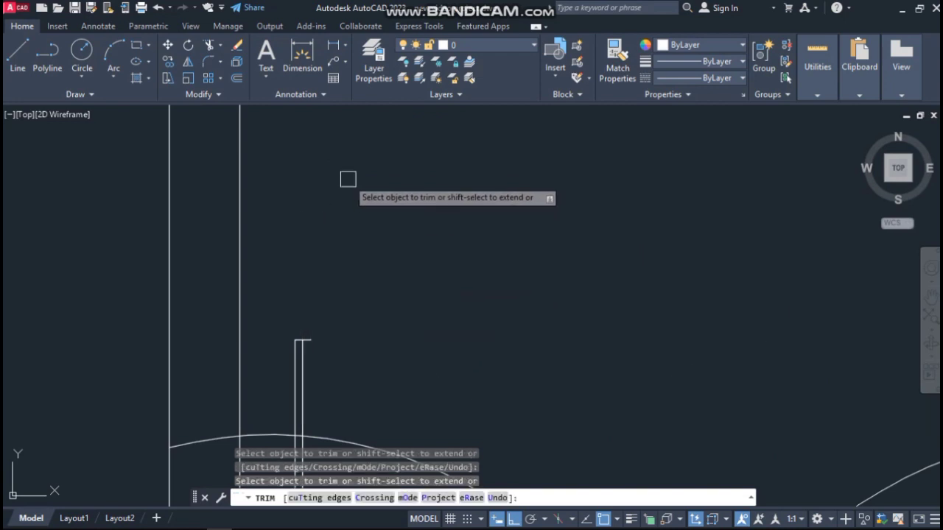
{"action": "scroll", "coordinate": [348, 179], "scroll_direction": "down", "scroll_amount": 2}
{"action": "left_click", "coordinate": [370, 230]}
{"action": "left_click", "coordinate": [304, 317]}
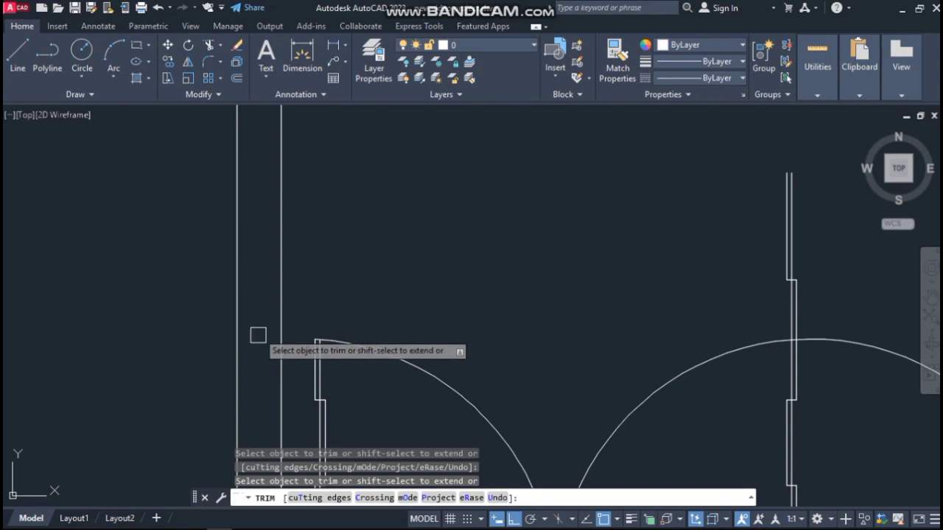
Trim the right gate leaf above its swing arc and the part of the arc to the right of the leaf
{"action": "scroll", "coordinate": [294, 234], "scroll_direction": "down", "scroll_amount": 6}
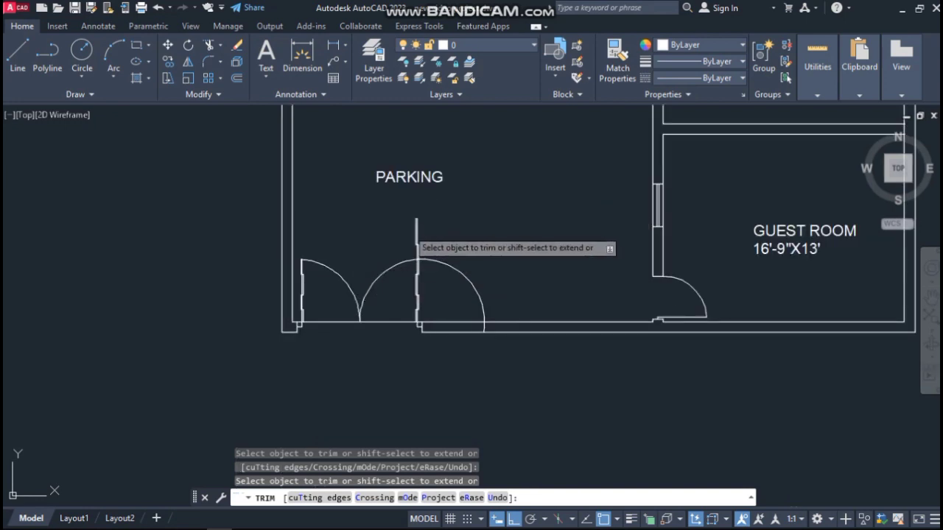
{"action": "scroll", "coordinate": [427, 196], "scroll_direction": "up", "scroll_amount": 4}
{"action": "left_click", "coordinate": [464, 197]}
{"action": "left_click", "coordinate": [349, 259]}
{"action": "left_click", "coordinate": [444, 265]}
{"action": "left_click", "coordinate": [365, 311]}
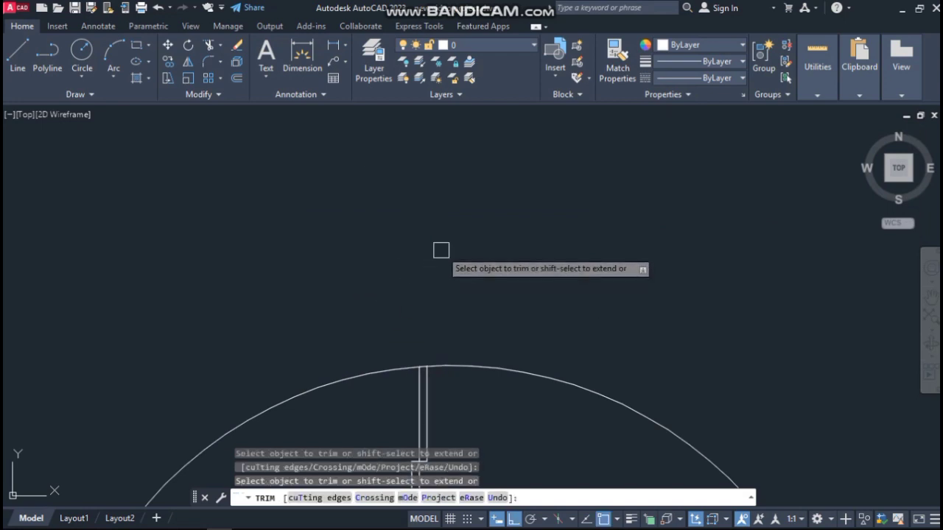
{"action": "scroll", "coordinate": [459, 213], "scroll_direction": "down", "scroll_amount": 4}
{"action": "scroll", "coordinate": [480, 212], "scroll_direction": "down", "scroll_amount": 4}
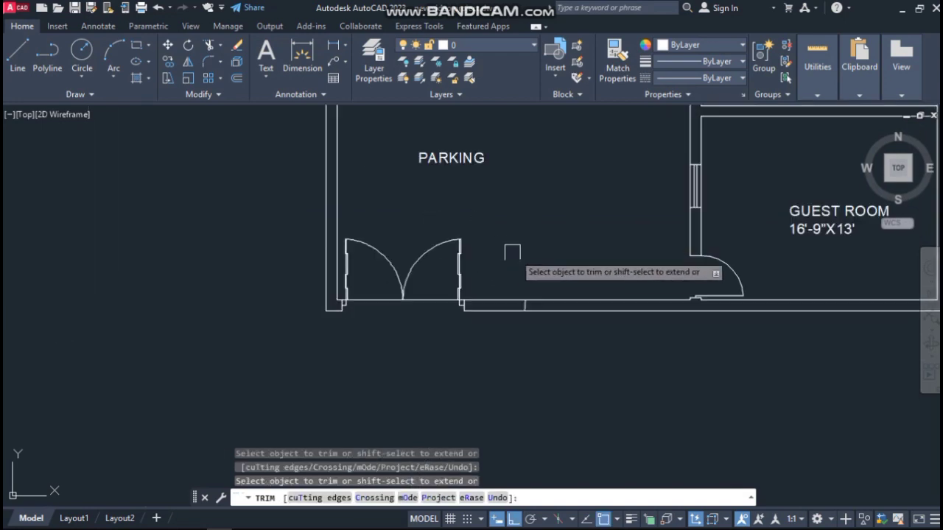
Trim the leftover arc piece inside the bottom wall and the wall line between the right gate leaf and its jamb
{"action": "scroll", "coordinate": [515, 300], "scroll_direction": "up", "scroll_amount": 6}
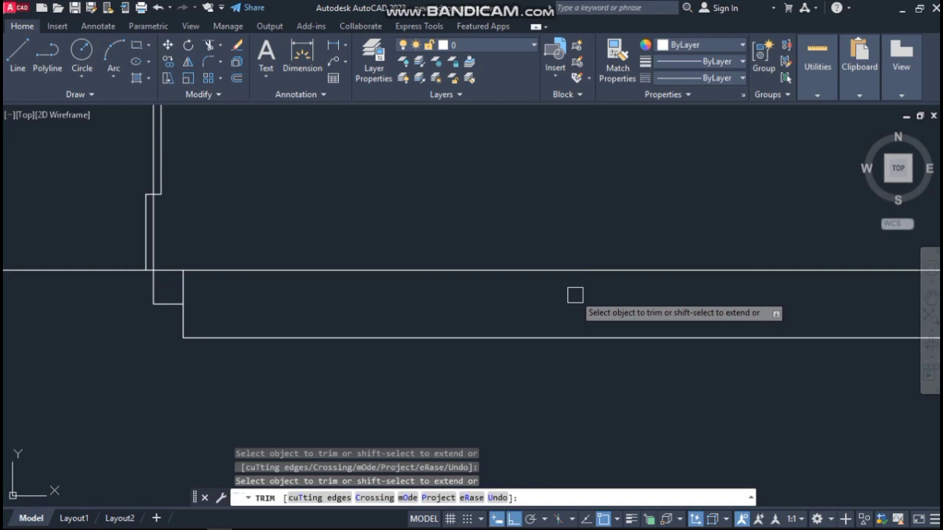
{"action": "scroll", "coordinate": [501, 190], "scroll_direction": "down", "scroll_amount": 3}
{"action": "scroll", "coordinate": [367, 213], "scroll_direction": "up", "scroll_amount": 3}
{"action": "scroll", "coordinate": [367, 213], "scroll_direction": "up", "scroll_amount": 2}
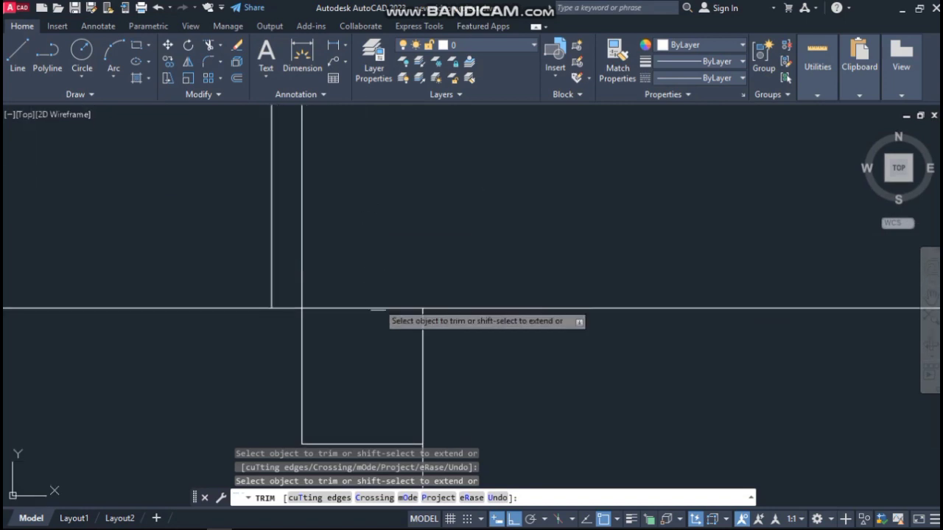
{"action": "scroll", "coordinate": [484, 219], "scroll_direction": "down", "scroll_amount": 5}
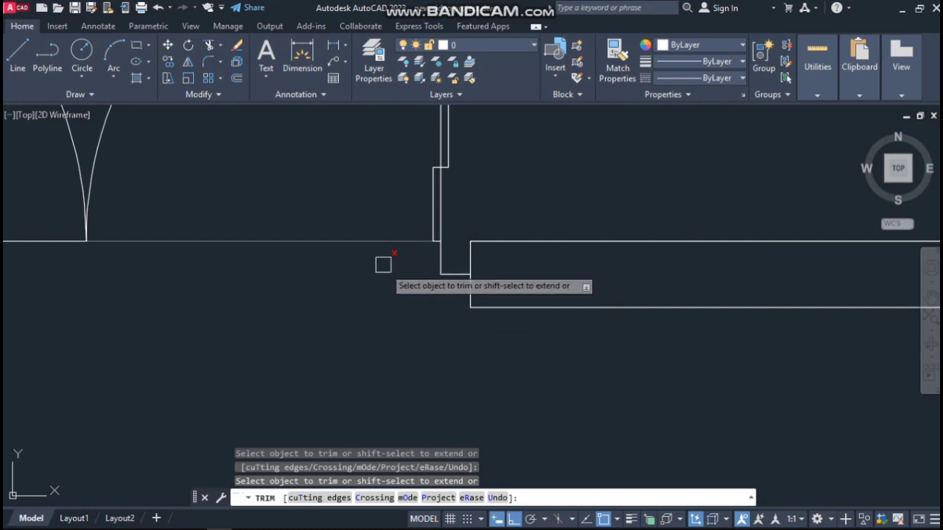
Trim the remaining horizontal line across the gate opening, including the short piece between the left leaf and its jamb
{"action": "left_click", "coordinate": [370, 241]}
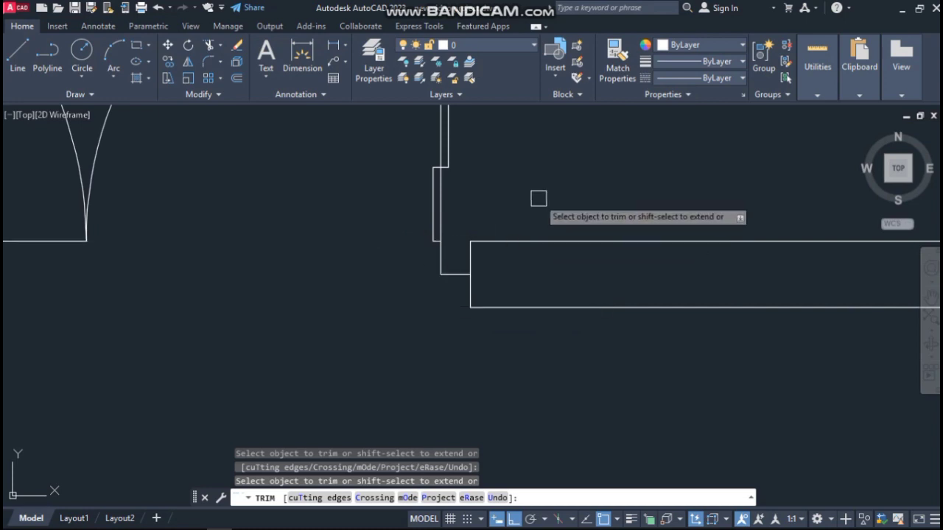
{"action": "scroll", "coordinate": [538, 199], "scroll_direction": "down", "scroll_amount": 4}
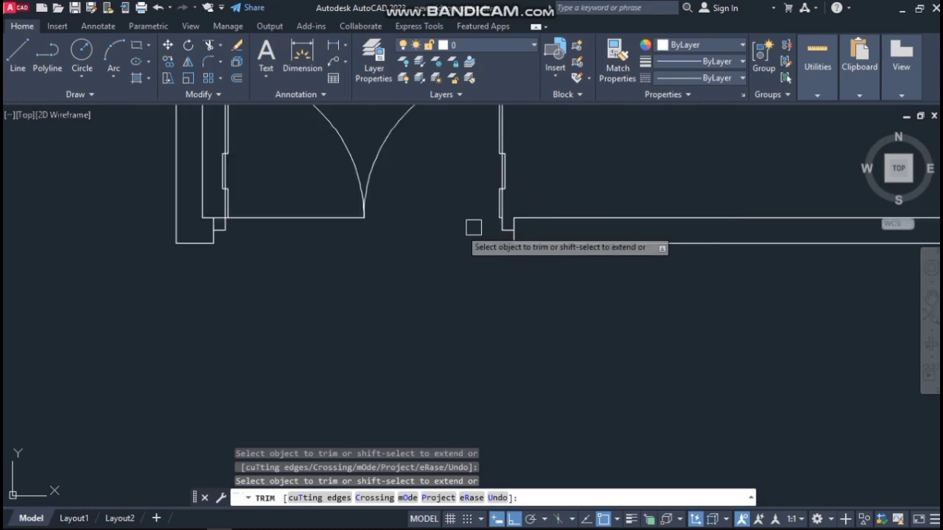
{"action": "left_click", "coordinate": [323, 214]}
{"action": "scroll", "coordinate": [252, 226], "scroll_direction": "up", "scroll_amount": 4}
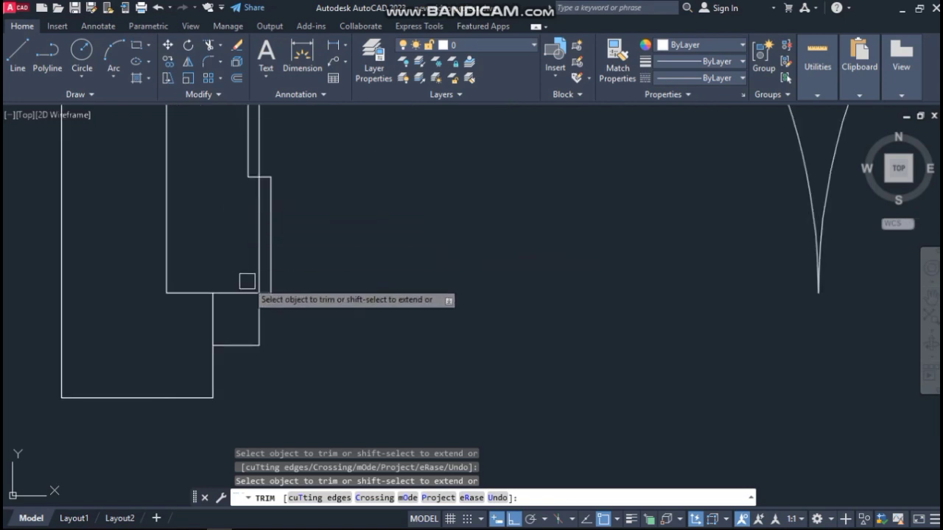
{"action": "scroll", "coordinate": [369, 295], "scroll_direction": "down", "scroll_amount": 4}
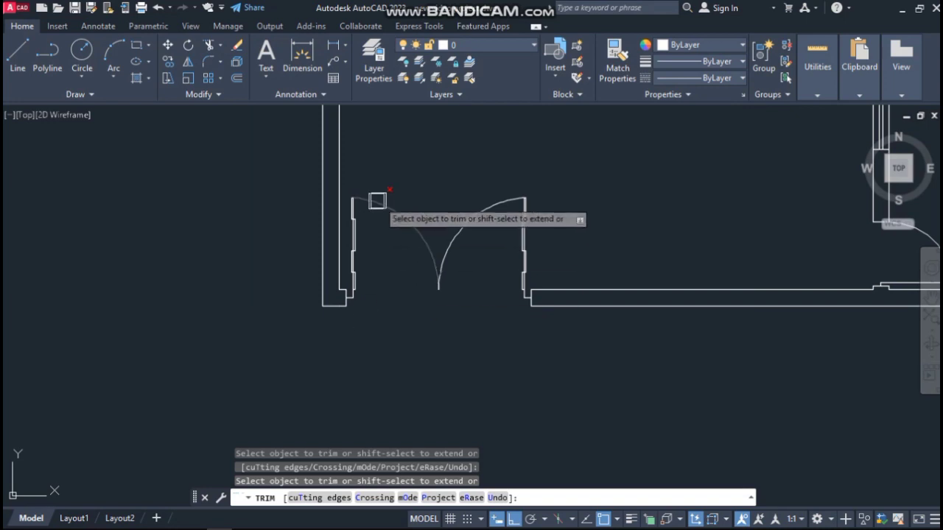
{"action": "scroll", "coordinate": [395, 193], "scroll_direction": "up", "scroll_amount": 4}
{"action": "scroll", "coordinate": [396, 193], "scroll_direction": "down", "scroll_amount": 4}
{"action": "middle_click_drag", "start_coordinate": [392, 177], "coordinate": [388, 204]}
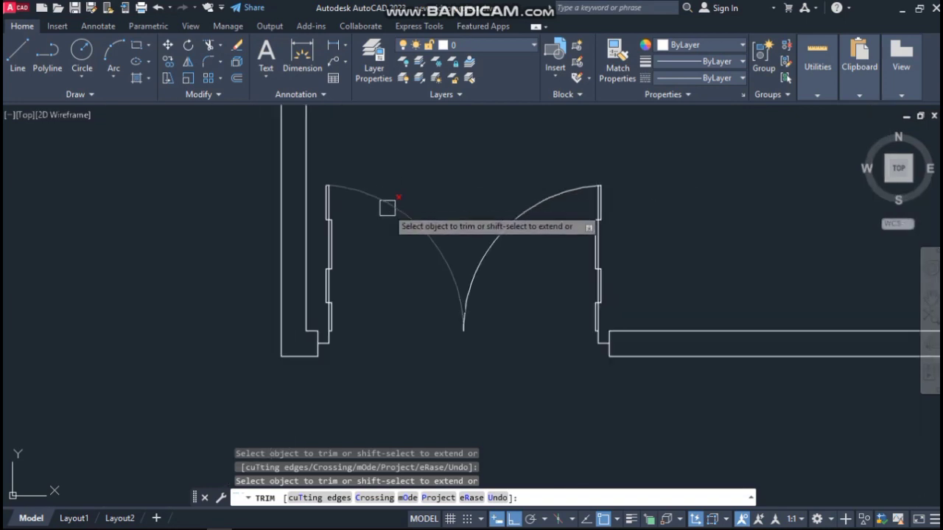
{"action": "key", "text": "Escape"}
{"action": "scroll", "coordinate": [416, 336], "scroll_direction": "down", "scroll_amount": 2}
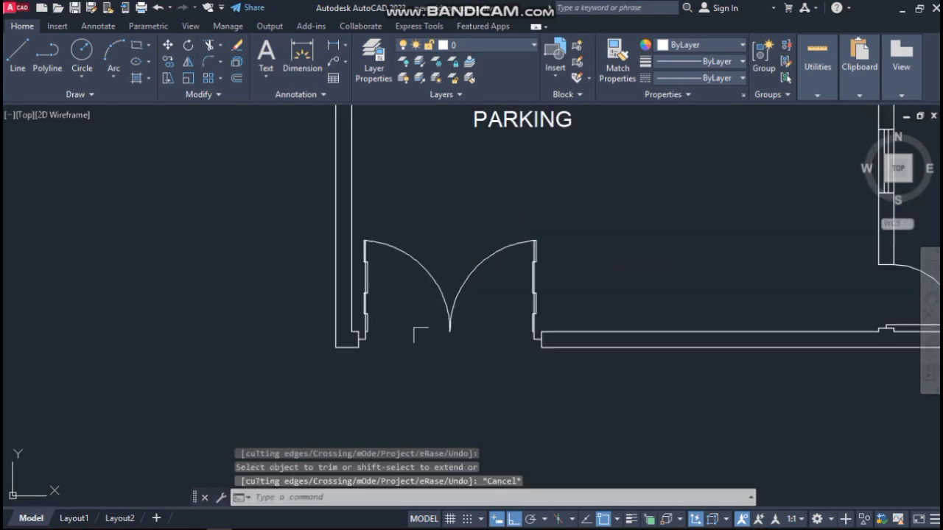
Move the PARKING label horizontally toward the middle of the parking area, clear of the gate
{"action": "scroll", "coordinate": [361, 362], "scroll_direction": "down", "scroll_amount": 2}
{"action": "scroll", "coordinate": [352, 257], "scroll_direction": "down", "scroll_amount": 2}
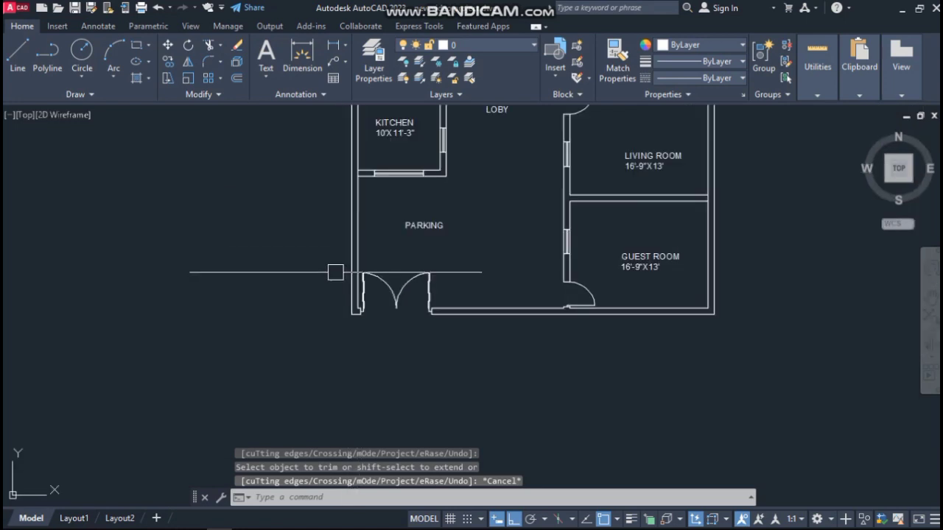
{"action": "scroll", "coordinate": [343, 280], "scroll_direction": "down", "scroll_amount": 3}
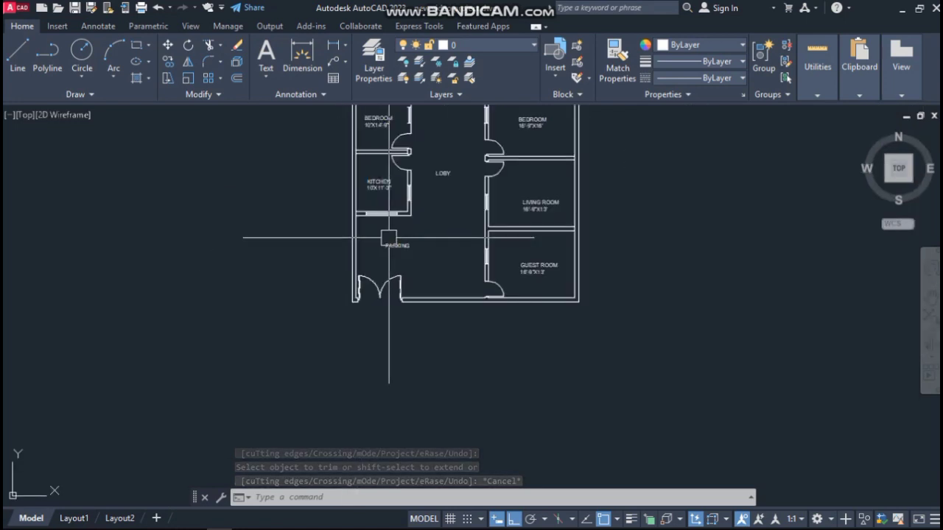
{"action": "scroll", "coordinate": [390, 235], "scroll_direction": "up", "scroll_amount": 3}
{"action": "scroll", "coordinate": [407, 248], "scroll_direction": "up", "scroll_amount": 5}
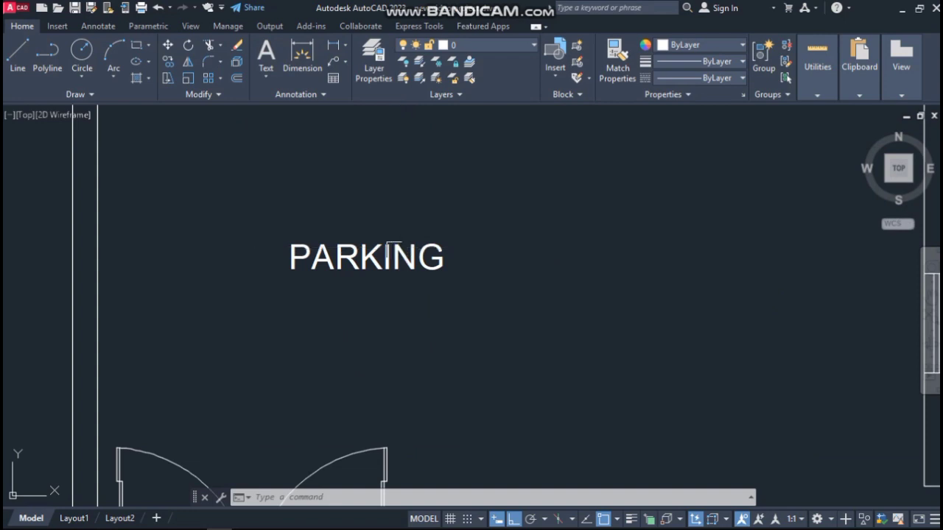
{"action": "scroll", "coordinate": [394, 250], "scroll_direction": "down", "scroll_amount": 2}
{"action": "left_click", "coordinate": [382, 241]}
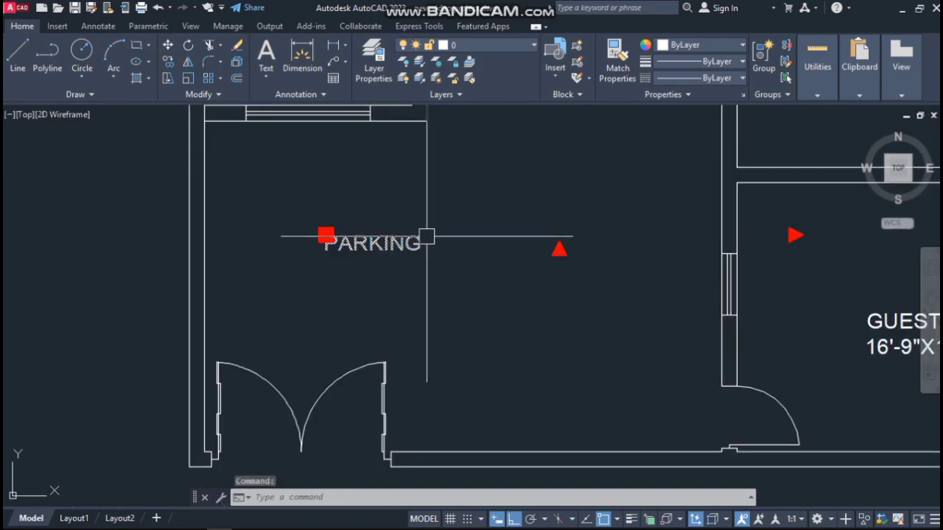
{"action": "key", "text": "Return"}
{"action": "left_click", "coordinate": [321, 245]}
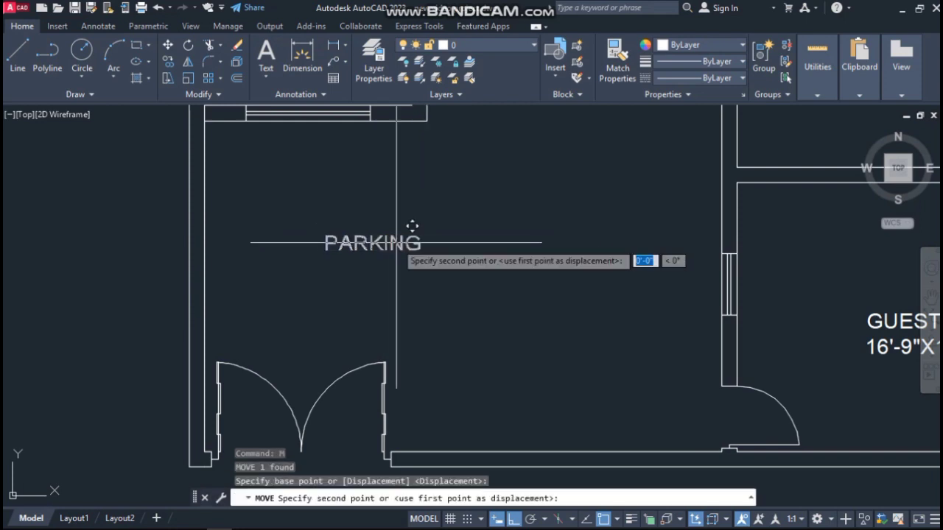
{"action": "left_click", "coordinate": [515, 245]}
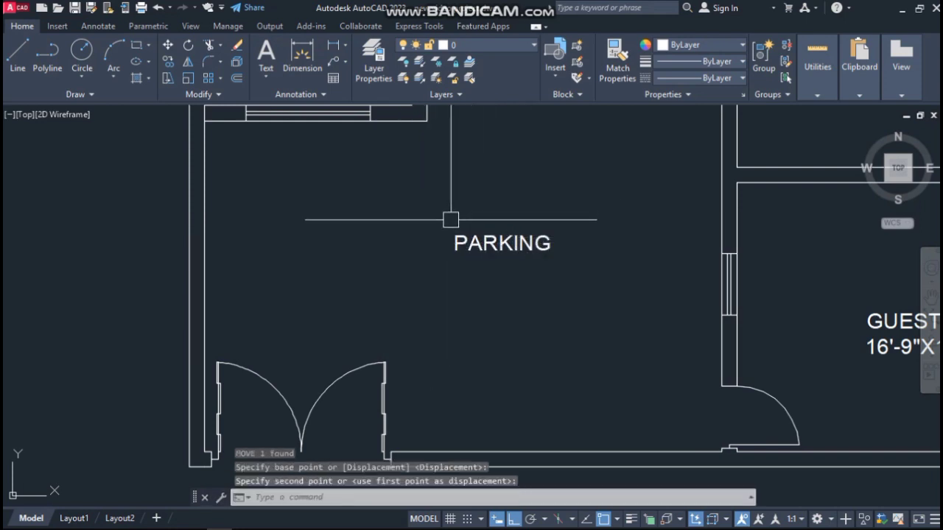
Insert the Vehicles - Imperial sample from the architectural tool palette and place the car in the parking area above the gate
{"action": "scroll", "coordinate": [450, 221], "scroll_direction": "down", "scroll_amount": 3}
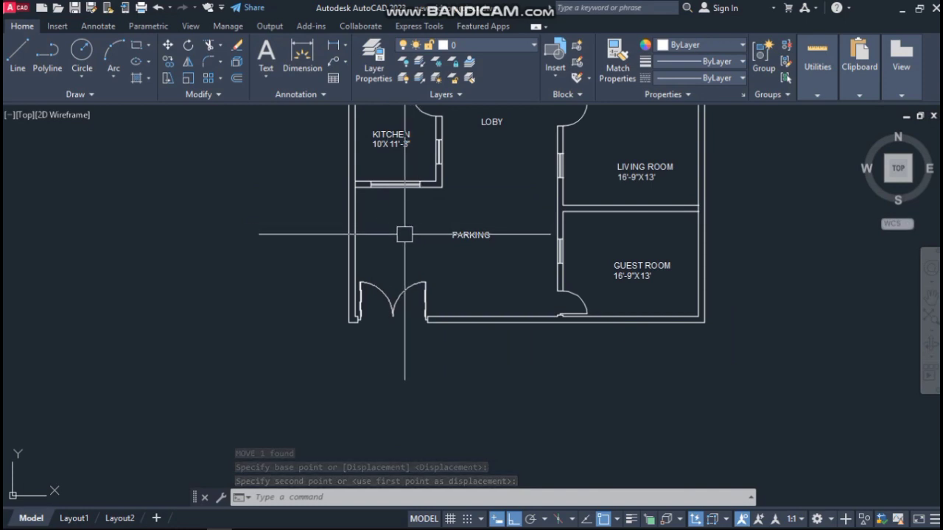
{"action": "left_click", "coordinate": [411, 259]}
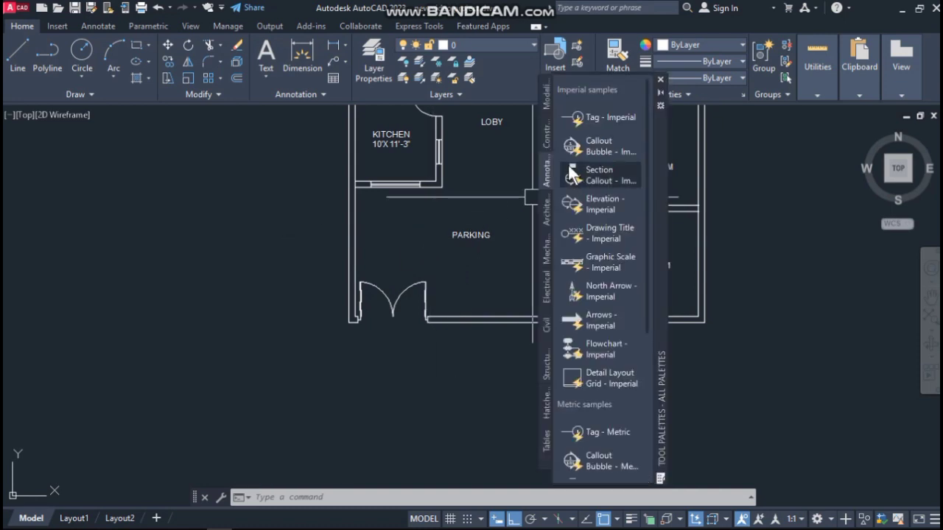
{"action": "left_click", "coordinate": [548, 134]}
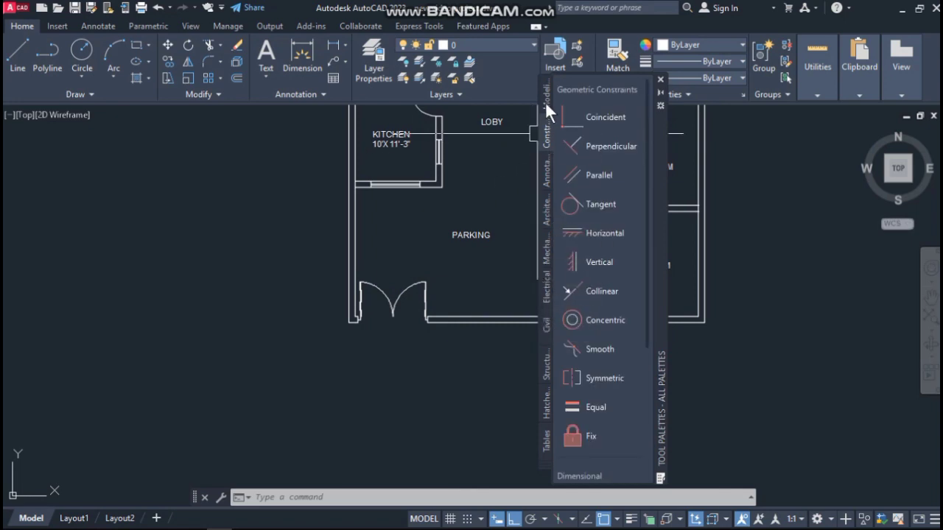
{"action": "left_click", "coordinate": [545, 175]}
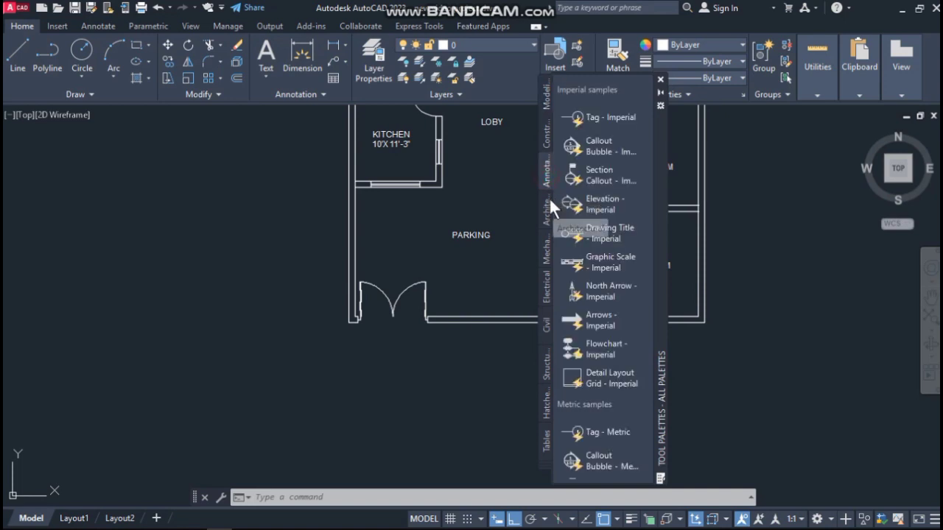
{"action": "left_click", "coordinate": [546, 210]}
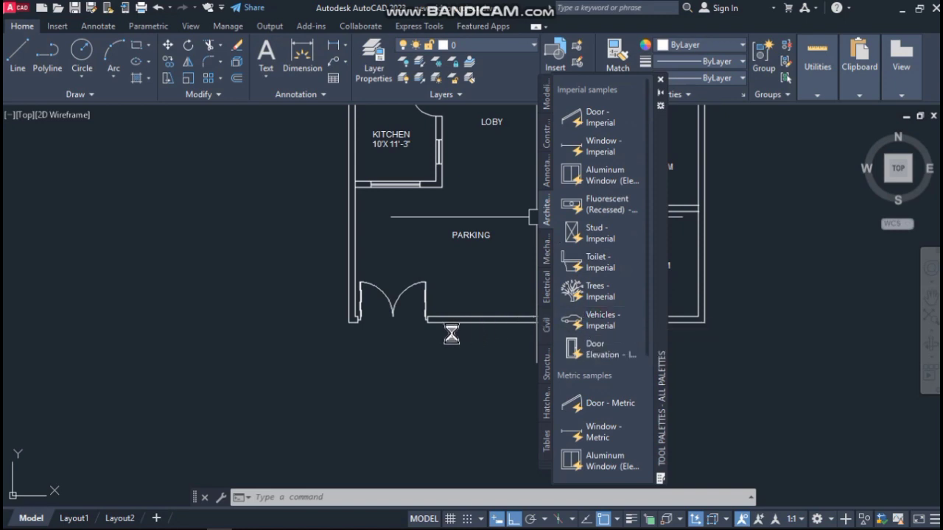
{"action": "left_click_drag", "start_coordinate": [238, 340], "coordinate": [237, 330]}
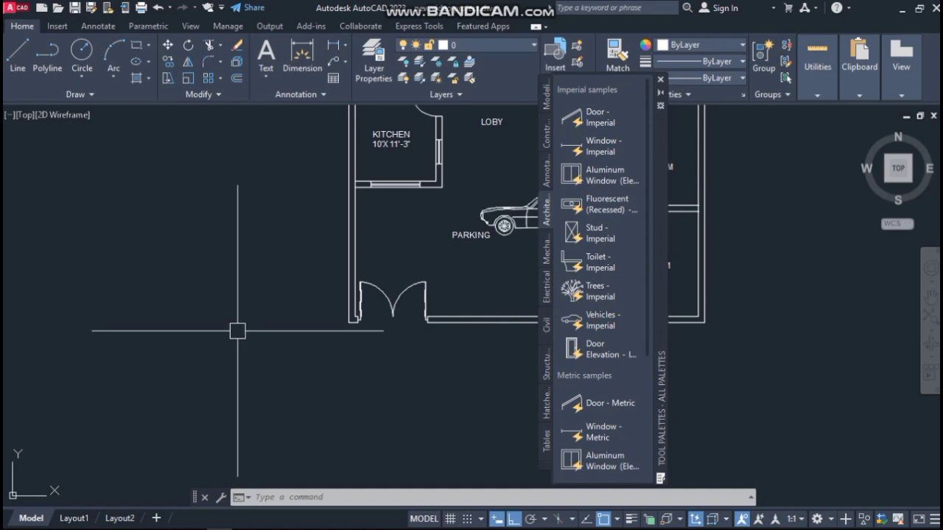
{"action": "left_click", "coordinate": [660, 79]}
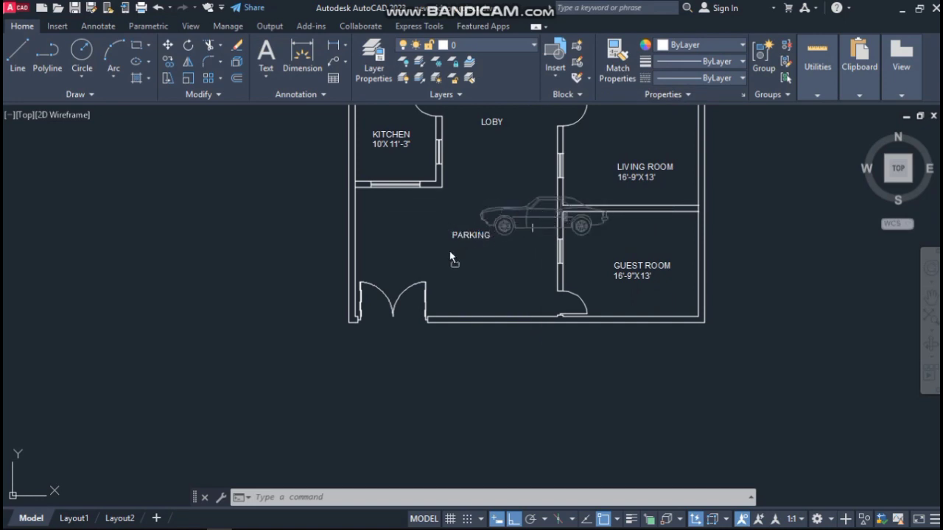
{"action": "left_click", "coordinate": [422, 252]}
{"action": "left_click", "coordinate": [420, 243]}
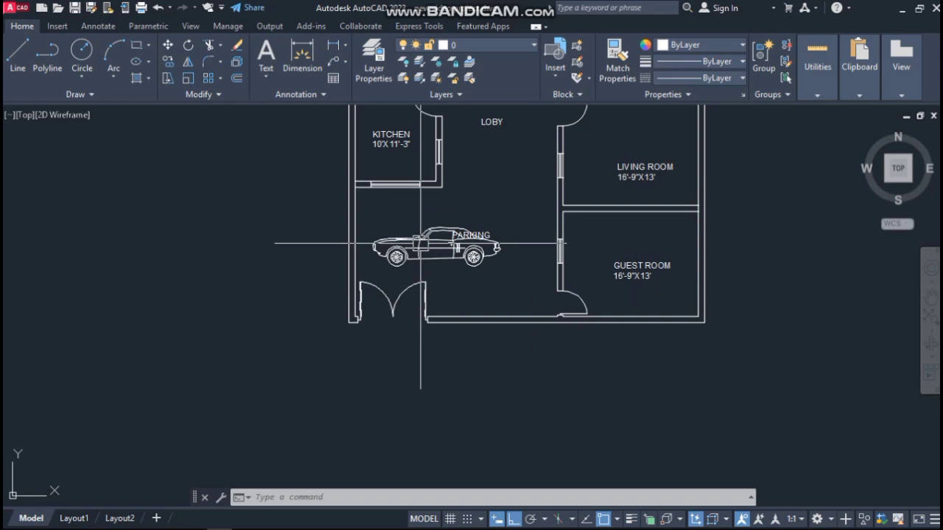
Switch the car block's view to Sports Car (Top)
{"action": "scroll", "coordinate": [368, 286], "scroll_direction": "up", "scroll_amount": 5}
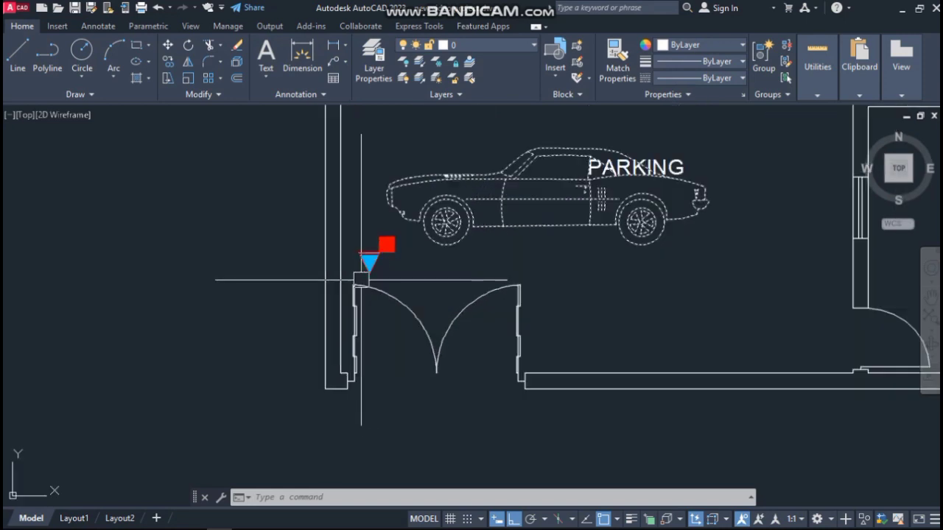
{"action": "left_click", "coordinate": [372, 252]}
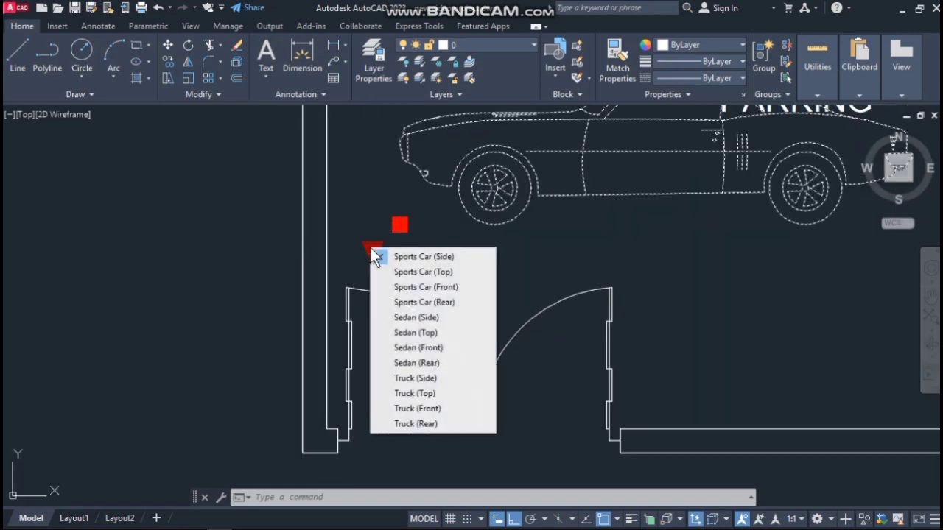
{"action": "left_click", "coordinate": [462, 271]}
{"action": "scroll", "coordinate": [473, 238], "scroll_direction": "down", "scroll_amount": 5}
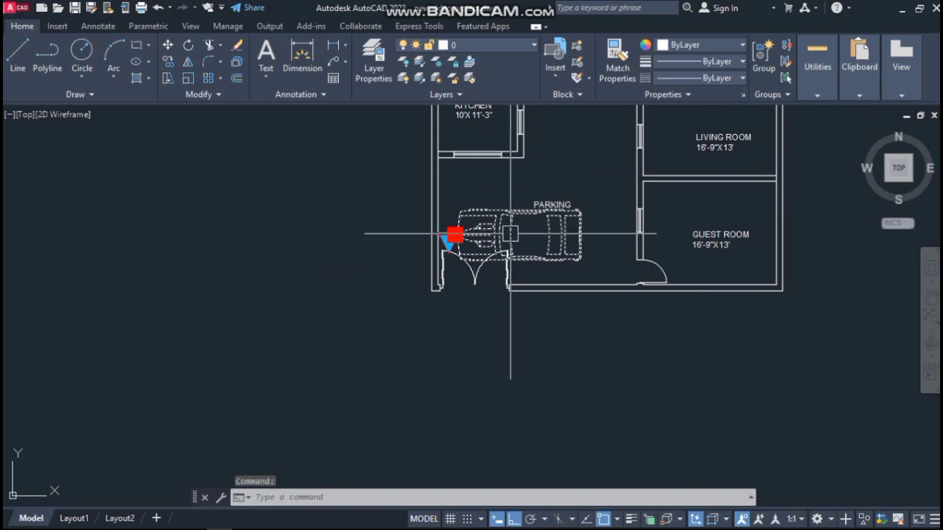
Rotate the car a quarter turn clockwise about a point below the bottom wall so its front faces the kitchen side
{"action": "type", "text": "ro"}
{"action": "key", "text": "Return"}
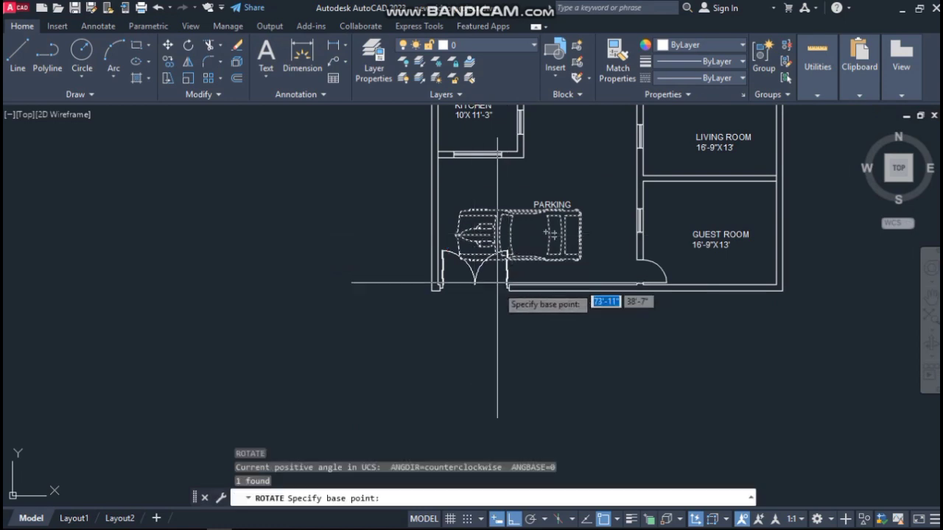
{"action": "left_click", "coordinate": [520, 352]}
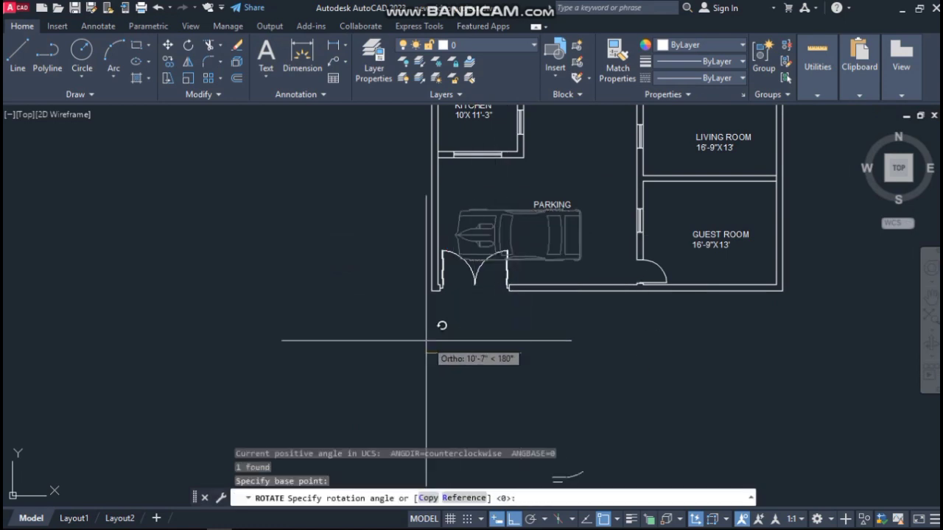
{"action": "left_click", "coordinate": [417, 469]}
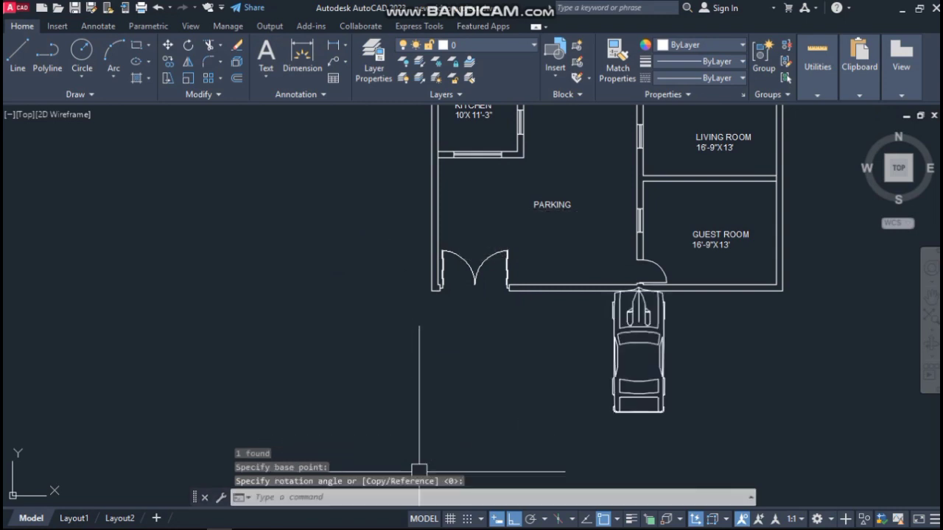
Move the car with Ortho off into the parking area between the kitchen wall and the gate
{"action": "left_click", "coordinate": [639, 359]}
{"action": "left_click", "coordinate": [611, 345]}
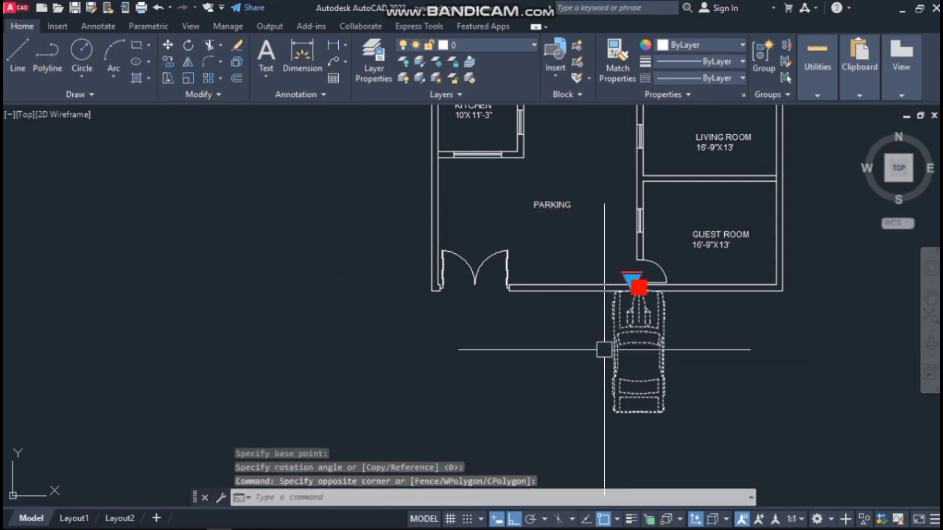
{"action": "type", "text": "M"}
{"action": "key", "text": "Return"}
{"action": "left_click", "coordinate": [633, 321]}
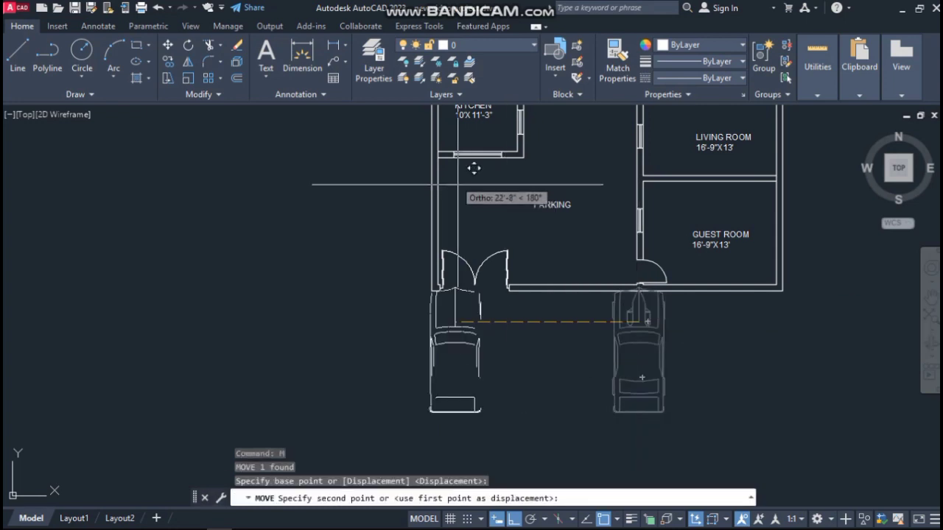
{"action": "left_click", "coordinate": [514, 517]}
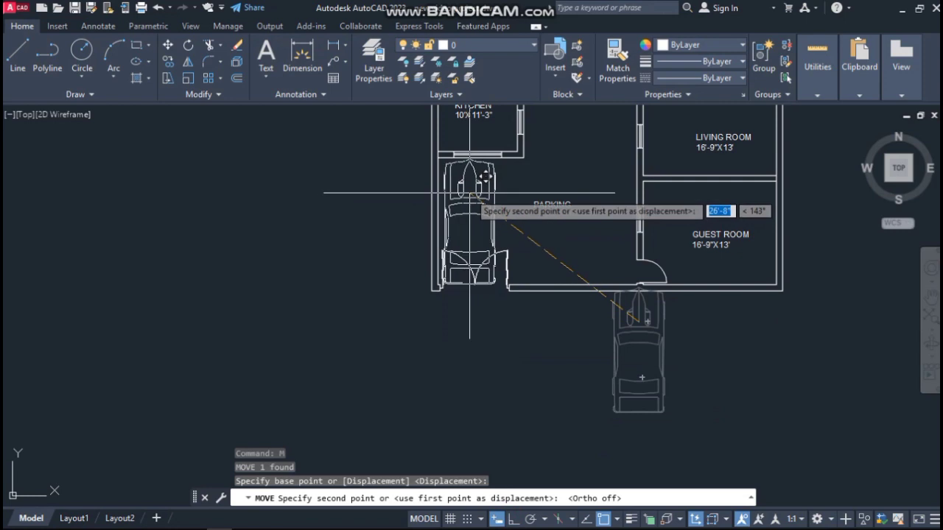
{"action": "left_click", "coordinate": [471, 195]}
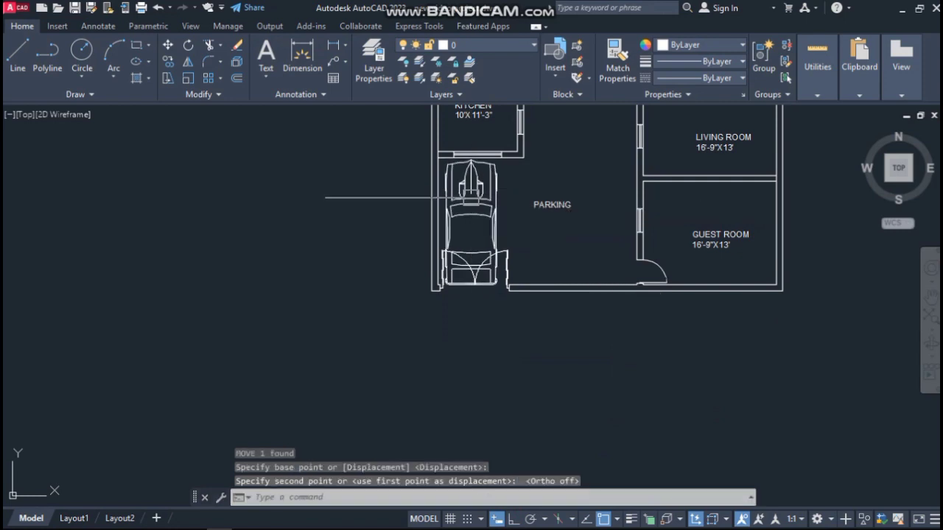
Scale the car down from its upper-left corner so it fits between the kitchen wall and the gate's swing arcs
{"action": "left_click", "coordinate": [473, 204]}
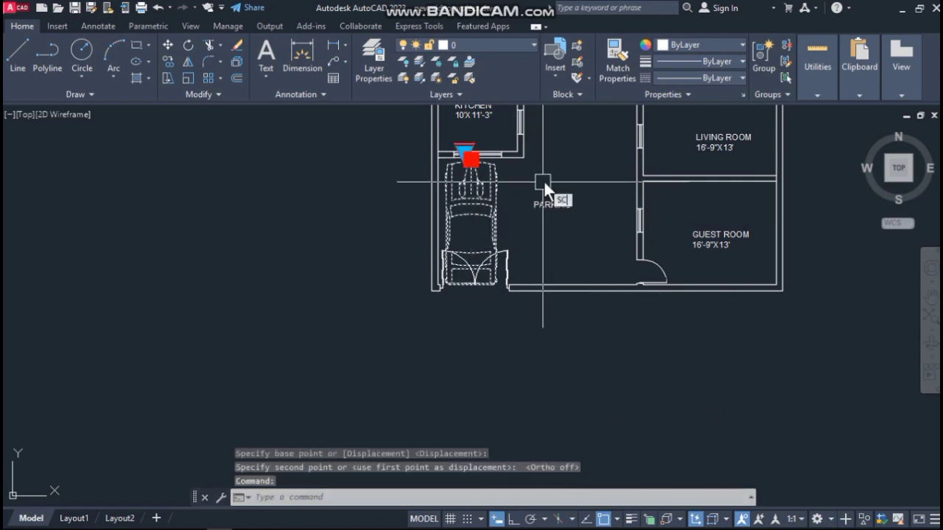
{"action": "type", "text": "sc"}
{"action": "key", "text": "Return"}
{"action": "left_click", "coordinate": [455, 163]}
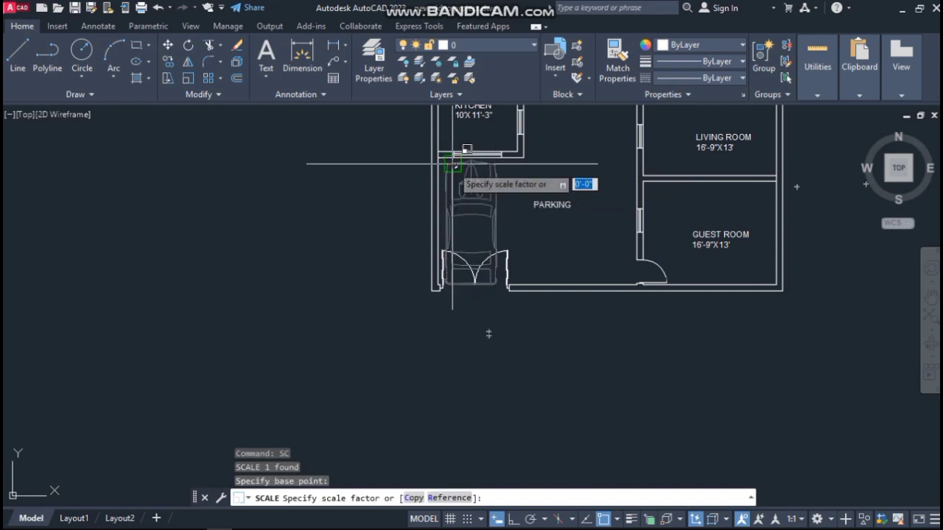
{"action": "left_click", "coordinate": [402, 146]}
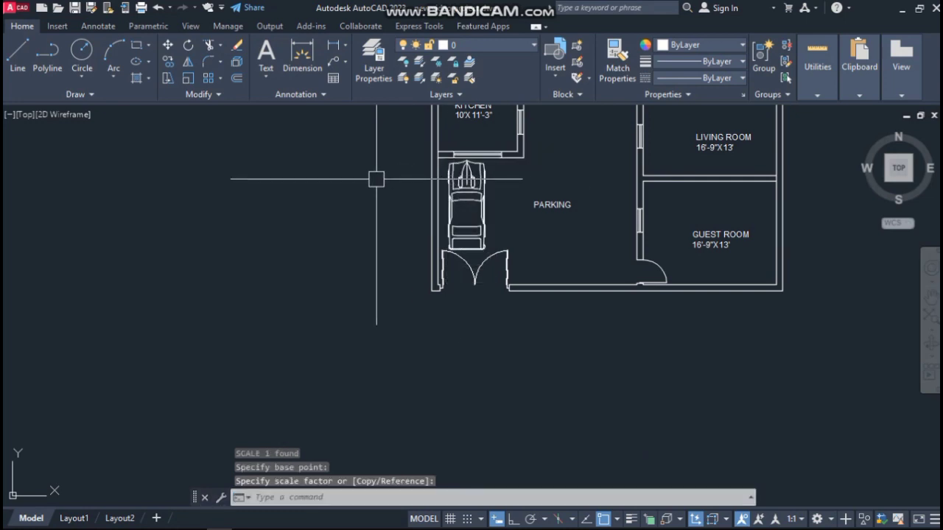
Examine the whole floor plan, especially the wall between the small bedroom and the wash room, for missing lines
{"action": "scroll", "coordinate": [311, 234], "scroll_direction": "down", "scroll_amount": 2}
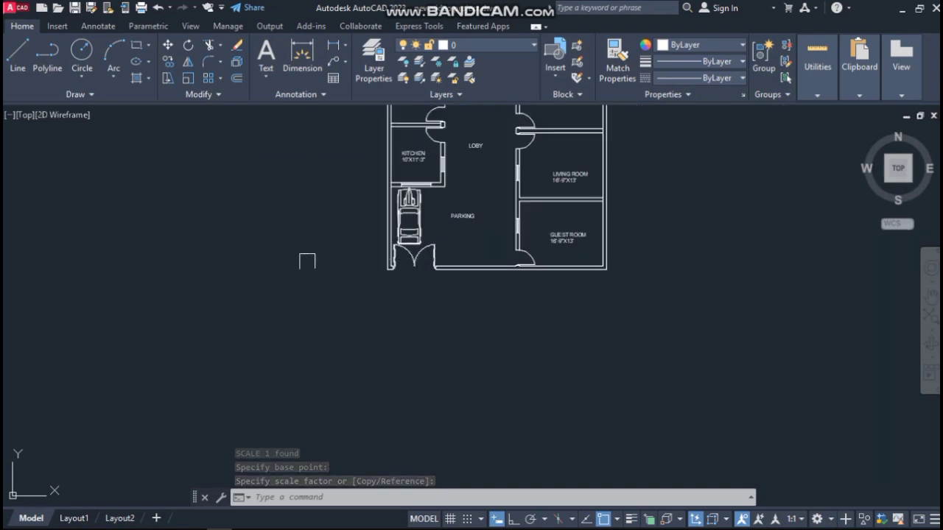
{"action": "scroll", "coordinate": [307, 262], "scroll_direction": "down", "scroll_amount": 1}
{"action": "scroll", "coordinate": [390, 126], "scroll_direction": "up", "scroll_amount": 3}
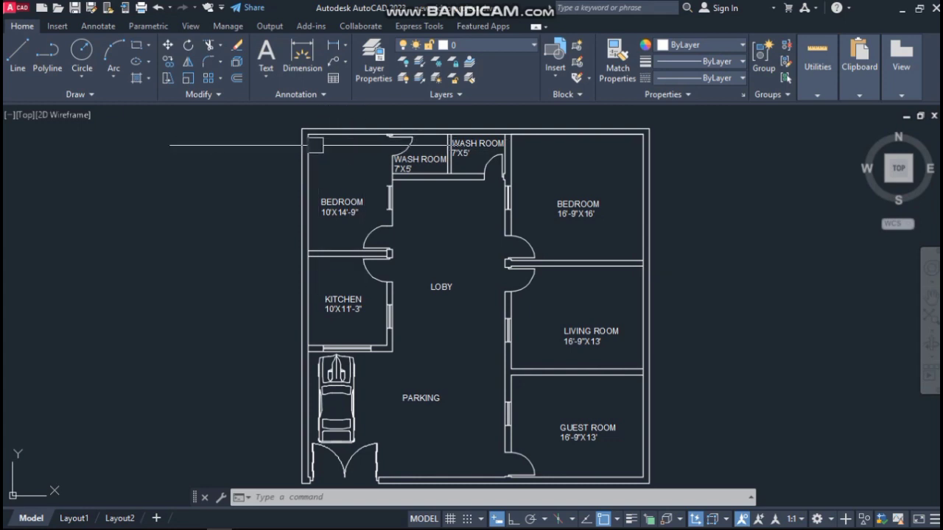
{"action": "scroll", "coordinate": [399, 185], "scroll_direction": "up", "scroll_amount": 4}
{"action": "scroll", "coordinate": [392, 176], "scroll_direction": "down", "scroll_amount": 3}
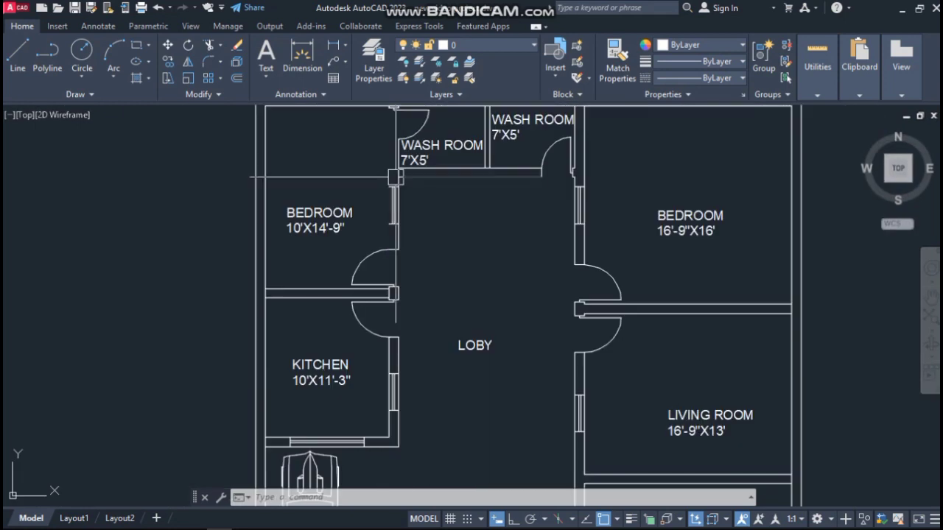
{"action": "scroll", "coordinate": [390, 180], "scroll_direction": "down", "scroll_amount": 2}
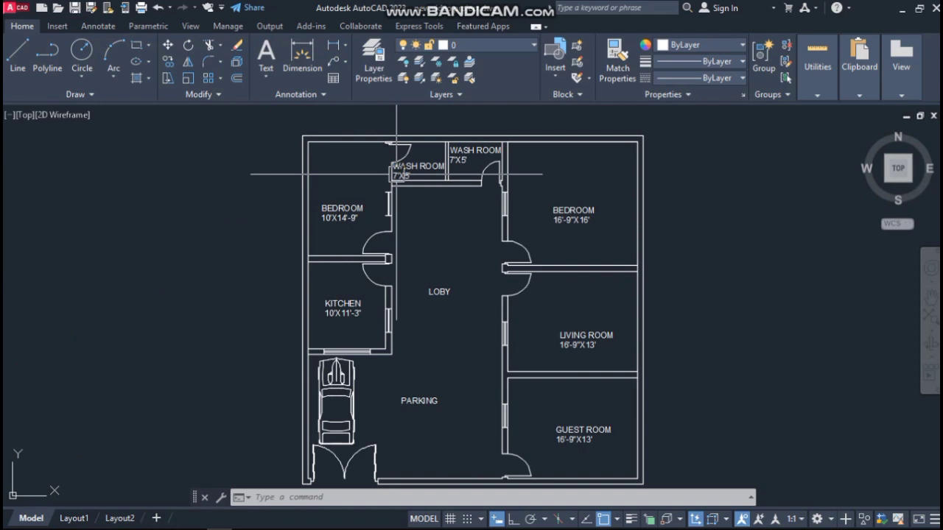
{"action": "scroll", "coordinate": [378, 179], "scroll_direction": "up", "scroll_amount": 2}
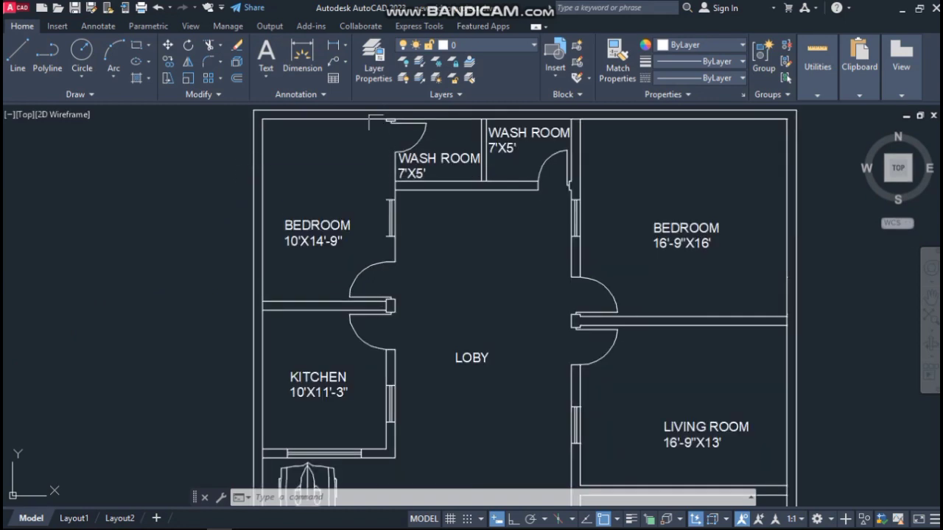
{"action": "scroll", "coordinate": [395, 113], "scroll_direction": "up", "scroll_amount": 5}
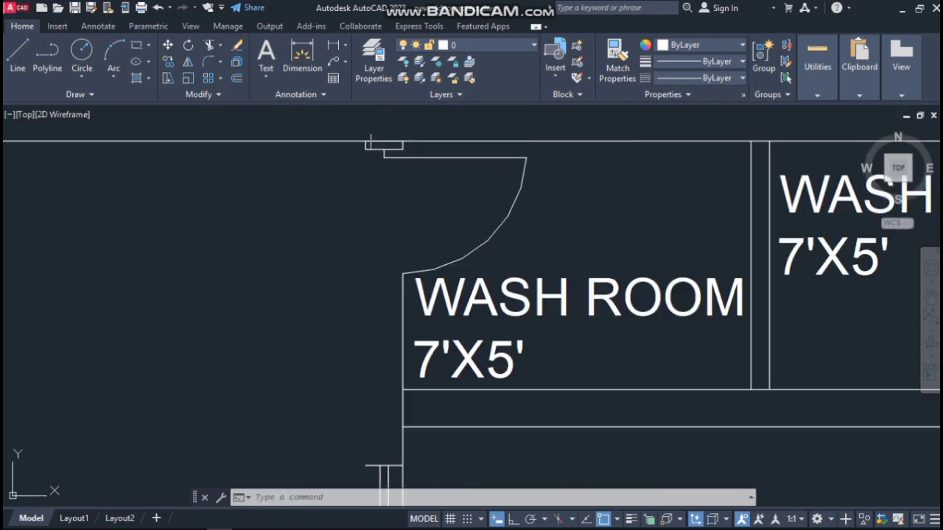
{"action": "type", "text": "ex"}
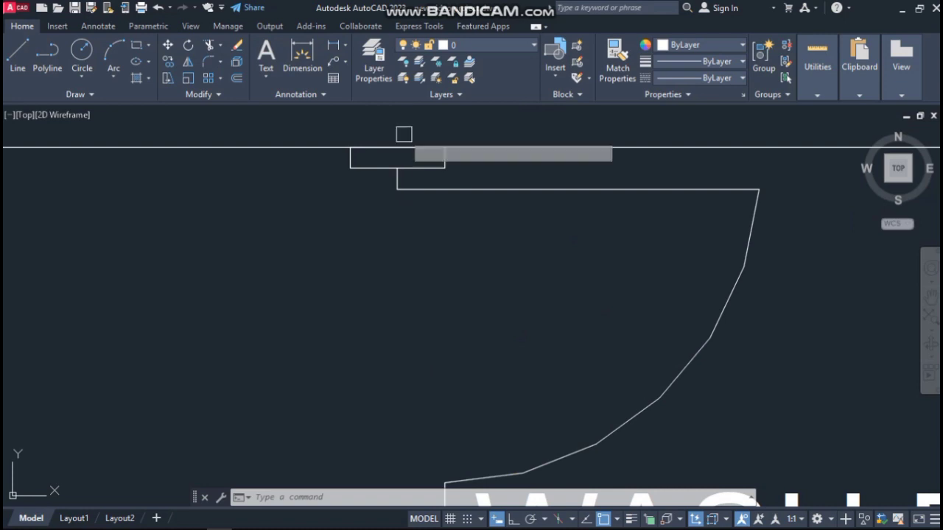
{"action": "key", "text": "Return"}
{"action": "scroll", "coordinate": [370, 136], "scroll_direction": "down", "scroll_amount": 4}
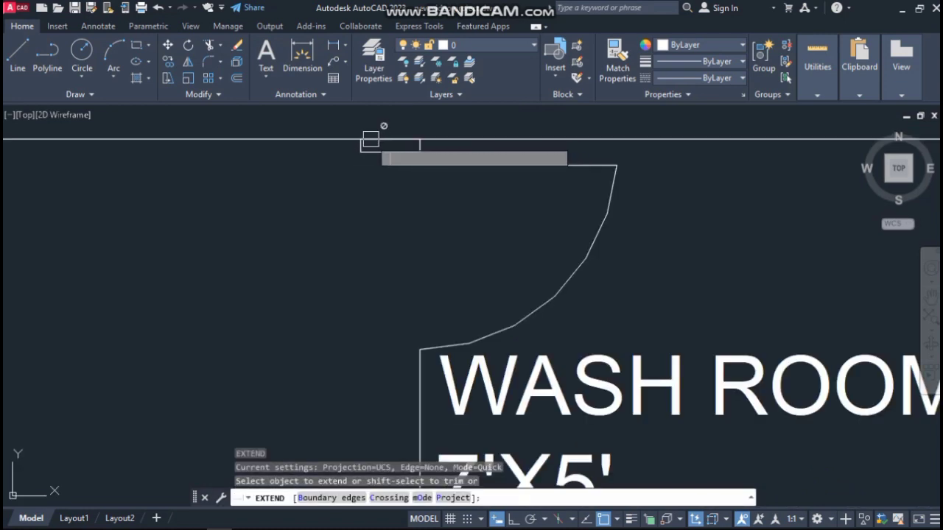
{"action": "scroll", "coordinate": [371, 136], "scroll_direction": "down", "scroll_amount": 2}
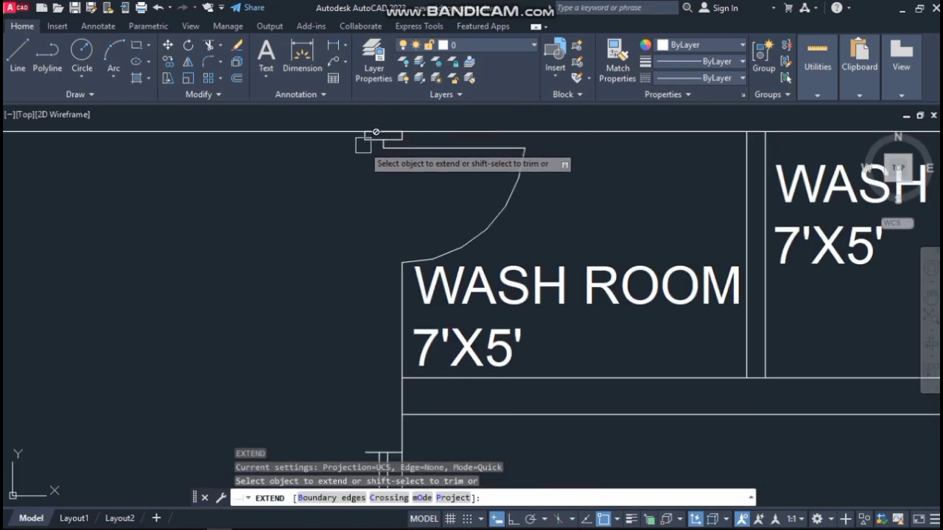
{"action": "scroll", "coordinate": [368, 137], "scroll_direction": "down", "scroll_amount": 2}
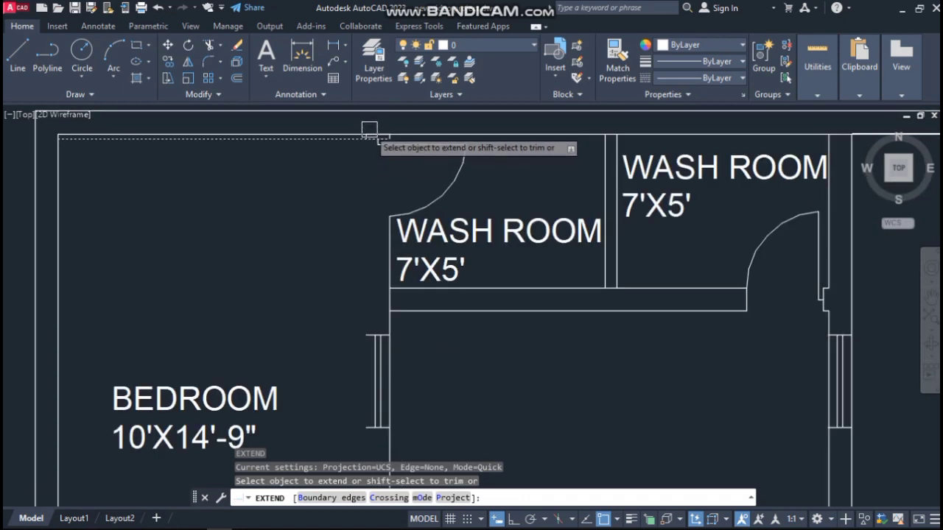
{"action": "scroll", "coordinate": [368, 131], "scroll_direction": "up", "scroll_amount": 3}
{"action": "left_click", "coordinate": [361, 143]}
{"action": "scroll", "coordinate": [364, 146], "scroll_direction": "down", "scroll_amount": 3}
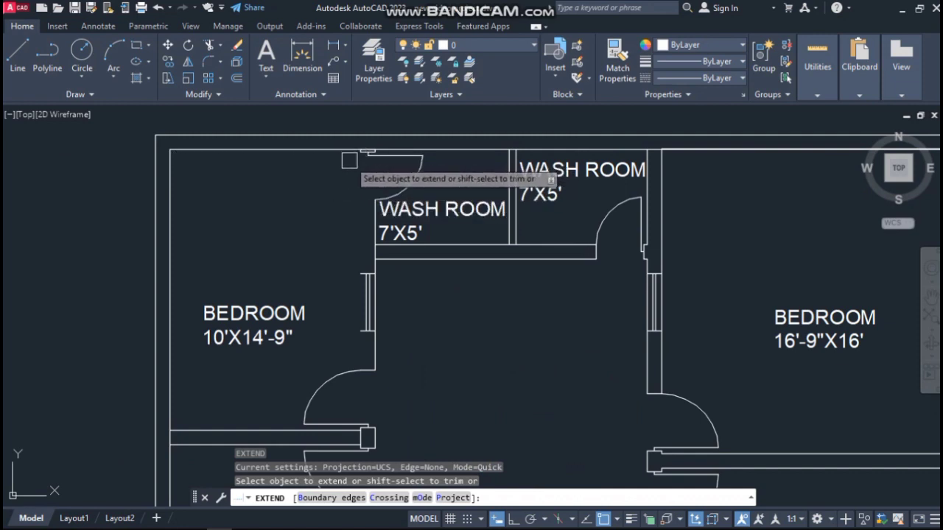
{"action": "key", "text": "Escape"}
{"action": "key", "text": "Escape"}
{"action": "key", "text": "Escape"}
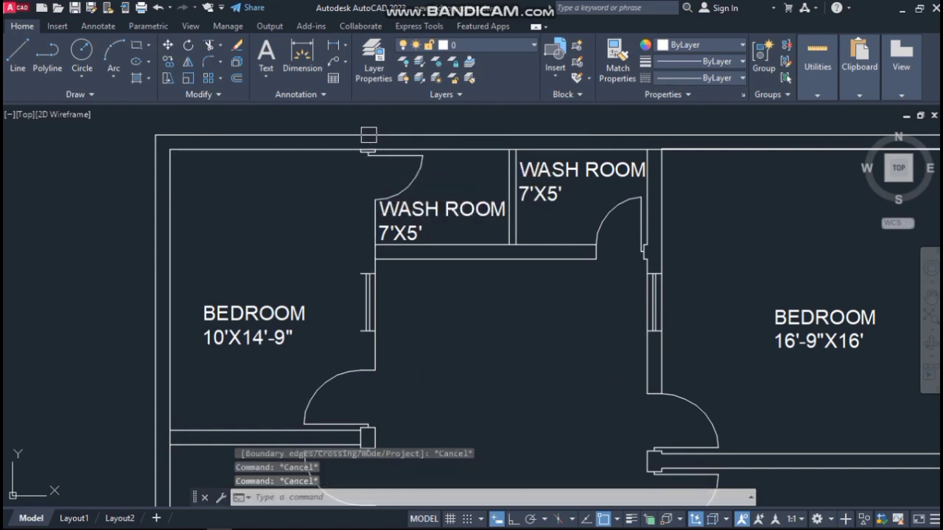
{"action": "type", "text": "LL"}
{"action": "key", "text": "Return"}
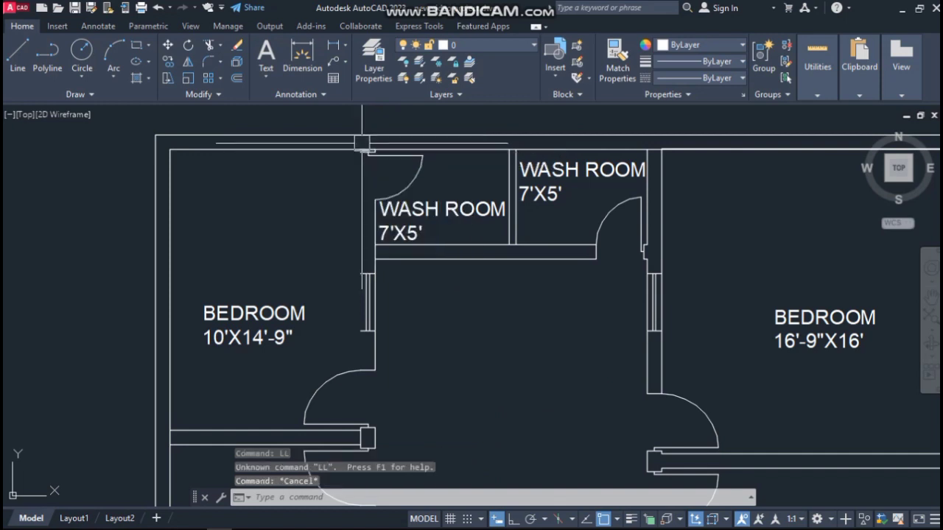
Draw the small bedroom's missing inner wall line with Ortho on, straight down from the wash room door jamb to the bedroom door opening
{"action": "type", "text": "L"}
{"action": "key", "text": "Return"}
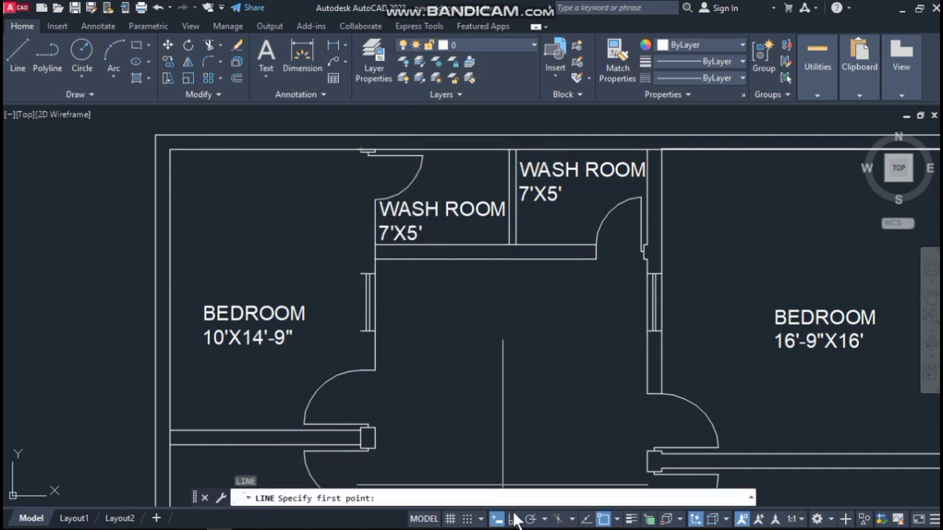
{"action": "left_click", "coordinate": [513, 517]}
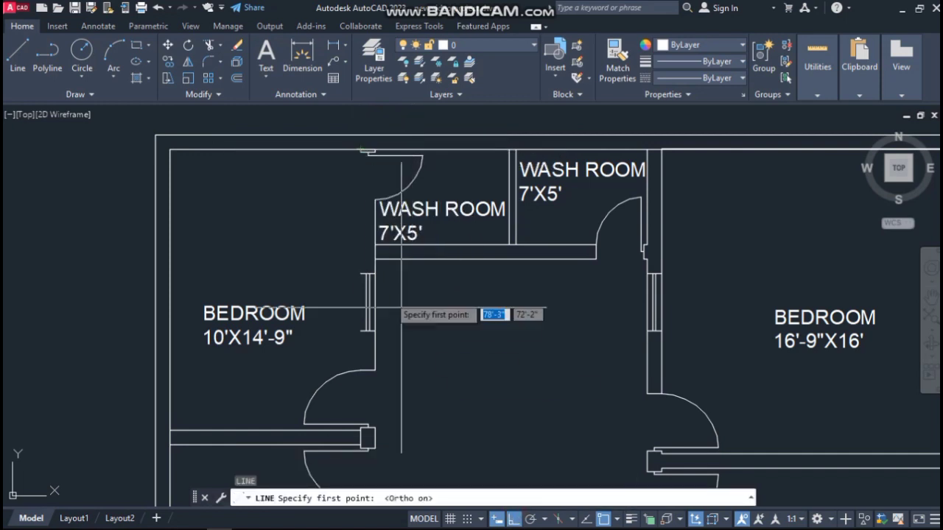
{"action": "left_click", "coordinate": [361, 153]}
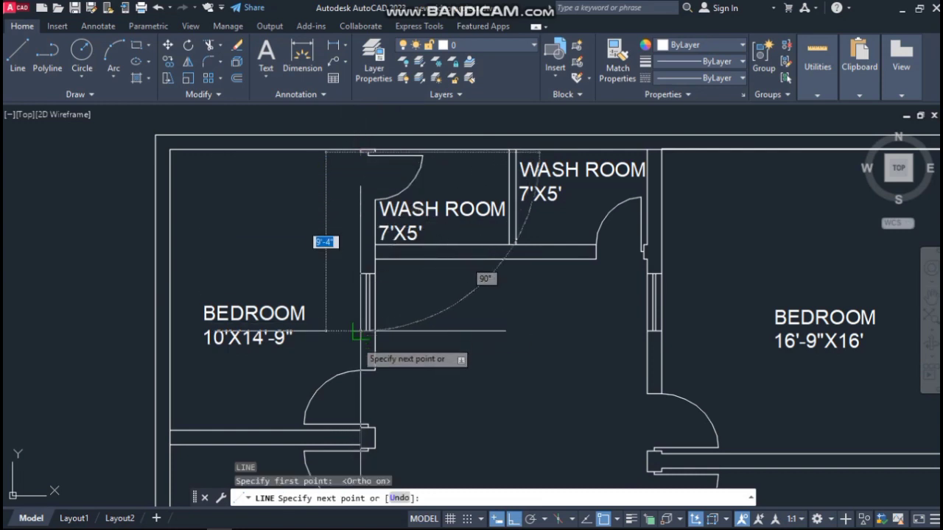
{"action": "left_click", "coordinate": [360, 370]}
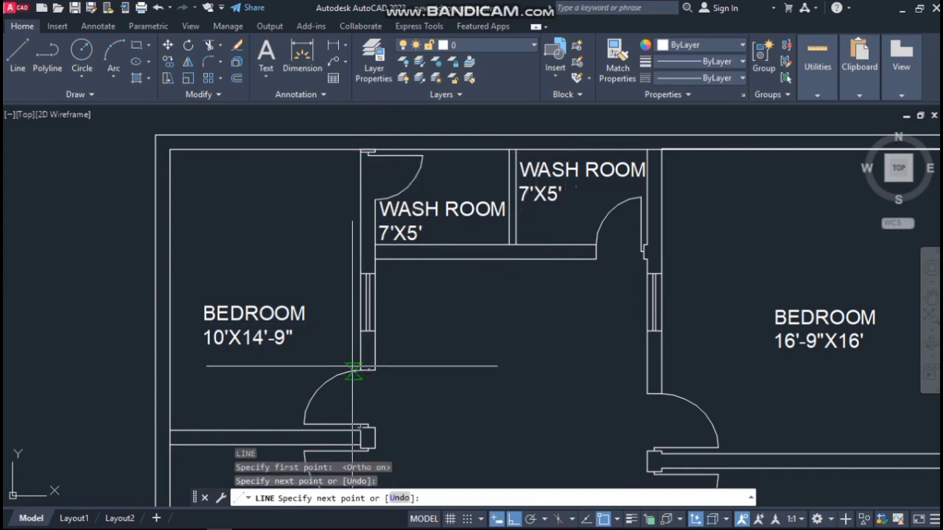
{"action": "key", "text": "Return"}
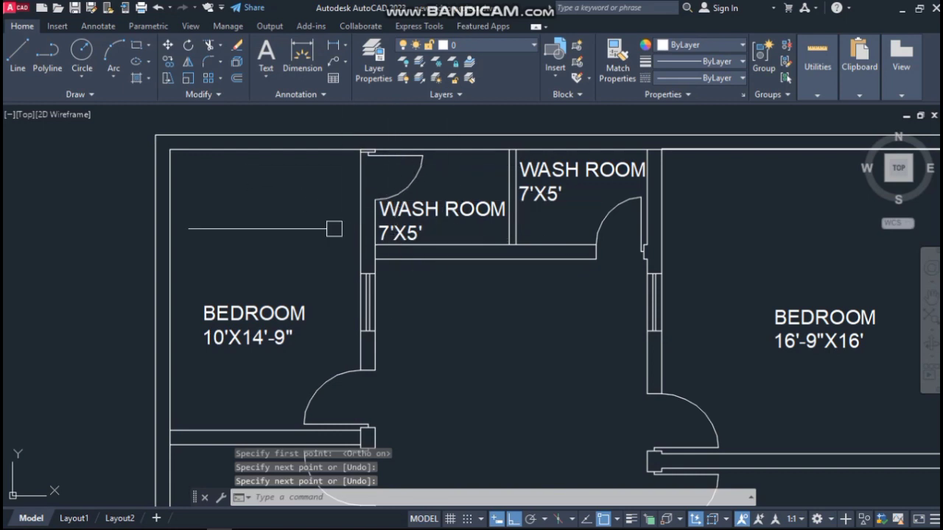
Try to close the wall end below the wash room door swing with a line, and erase the slanted line
{"action": "scroll", "coordinate": [374, 190], "scroll_direction": "up", "scroll_amount": 5}
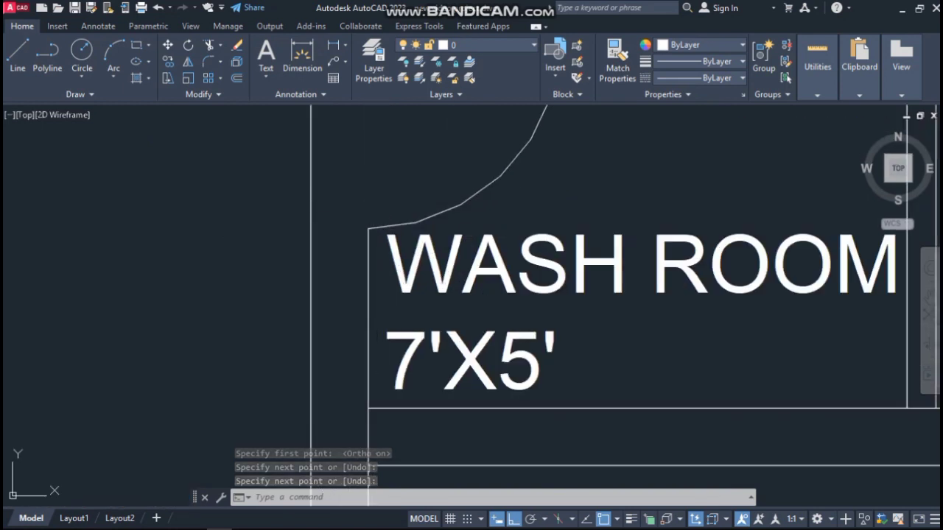
{"action": "key", "text": "Return"}
{"action": "left_click", "coordinate": [368, 229]}
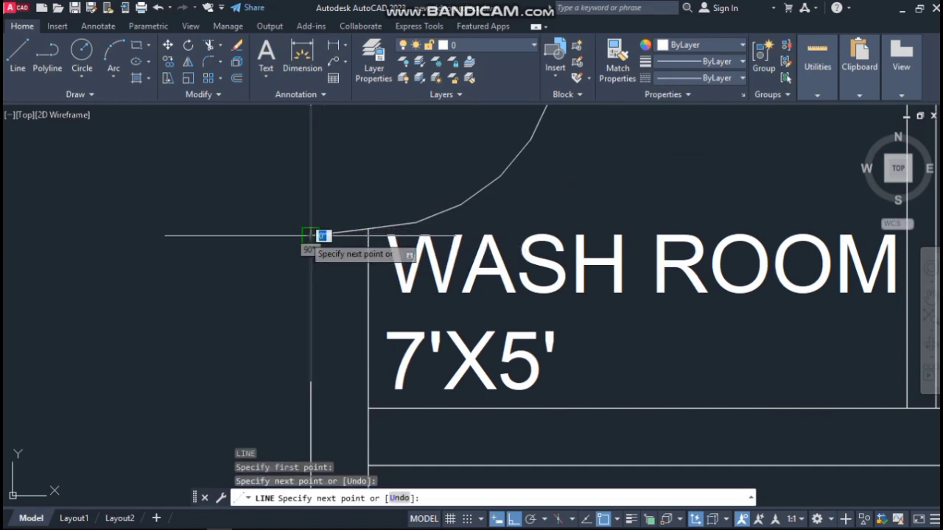
{"action": "left_click", "coordinate": [311, 235]}
{"action": "key", "text": "Escape"}
{"action": "left_click", "coordinate": [339, 232]}
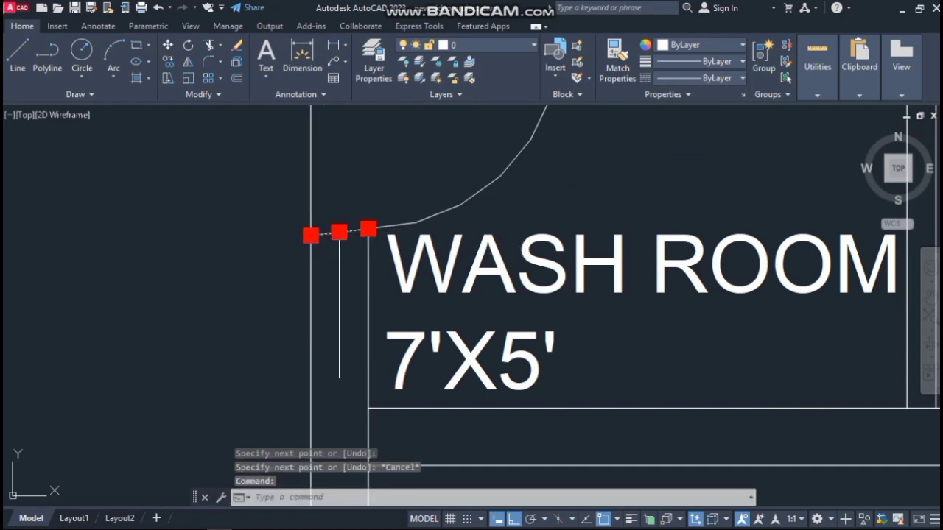
{"action": "key", "text": "Delete"}
Close the wall end below the wash room door swing with a horizontal line across the wall thickness
{"action": "key", "text": "l"}
{"action": "key", "text": "Return"}
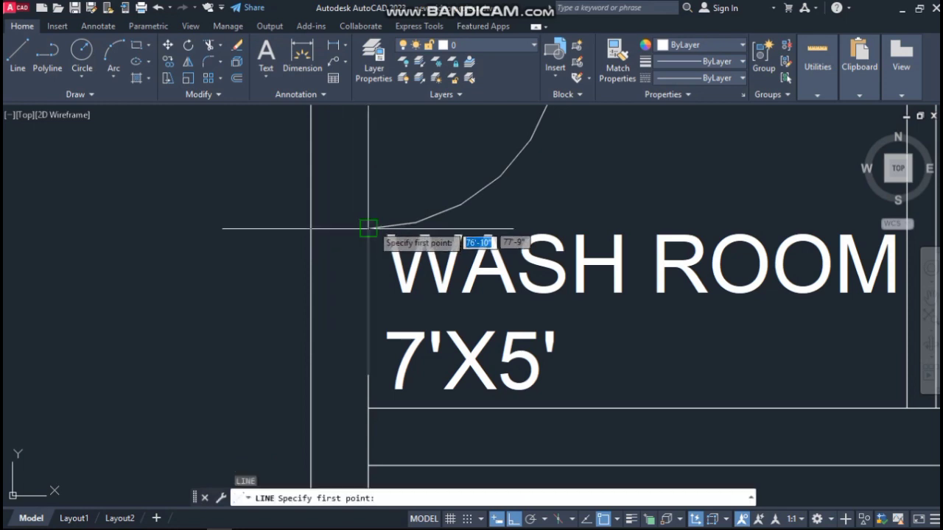
{"action": "left_click", "coordinate": [310, 230]}
{"action": "key", "text": "Escape"}
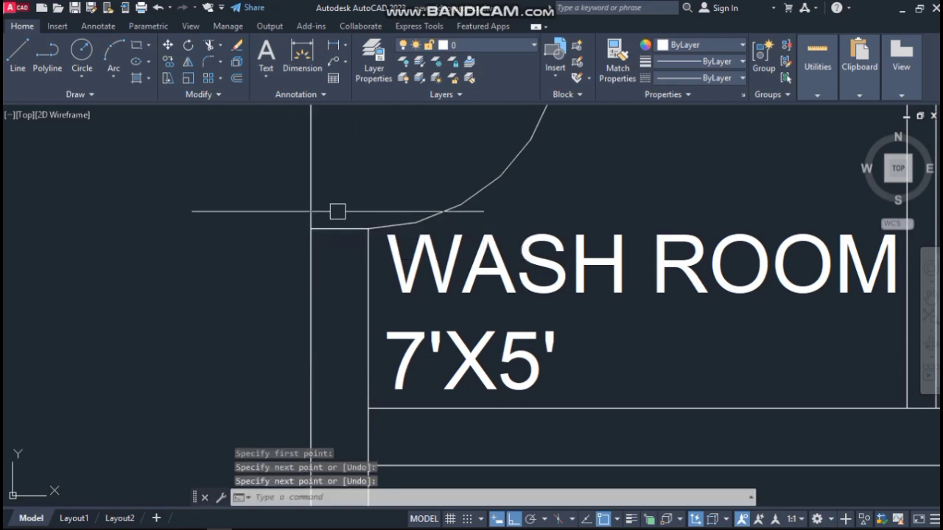
Trim the new wall line where it crosses the door opening of the wash room beside the small bedroom
{"action": "scroll", "coordinate": [371, 316], "scroll_direction": "down", "scroll_amount": 3}
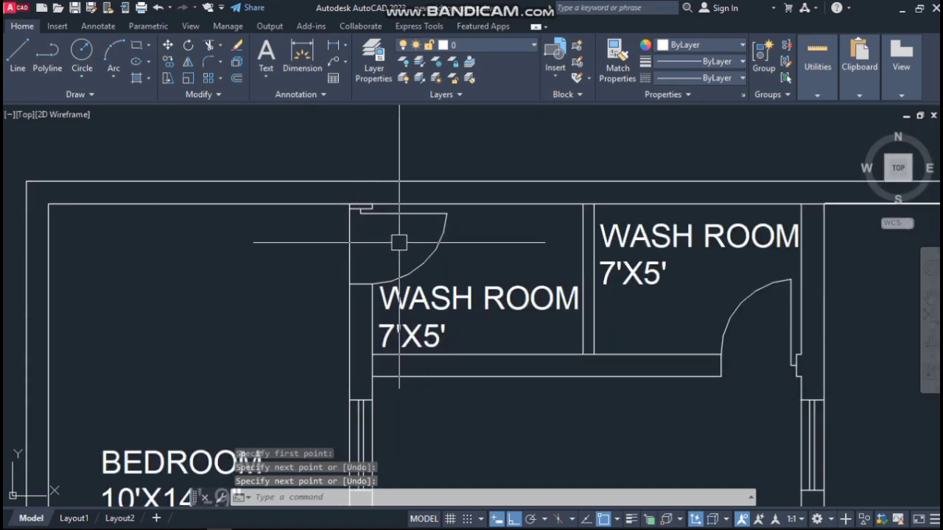
{"action": "type", "text": "tr"}
{"action": "key", "text": "Return"}
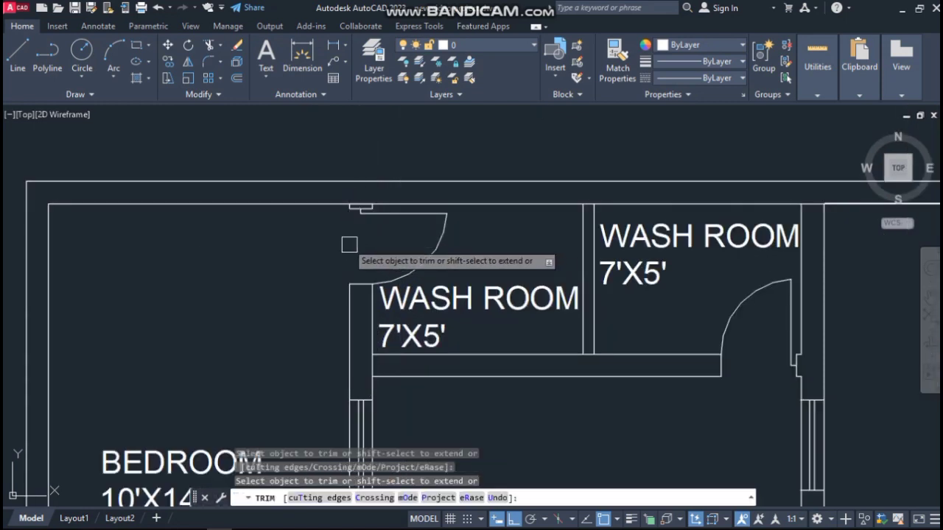
{"action": "scroll", "coordinate": [358, 243], "scroll_direction": "down", "scroll_amount": 5}
{"action": "key", "text": "Escape"}
Review the completed floor plan, checking the walls, doors, windows, room labels, car and gate
{"action": "scroll", "coordinate": [442, 163], "scroll_direction": "down", "scroll_amount": 2}
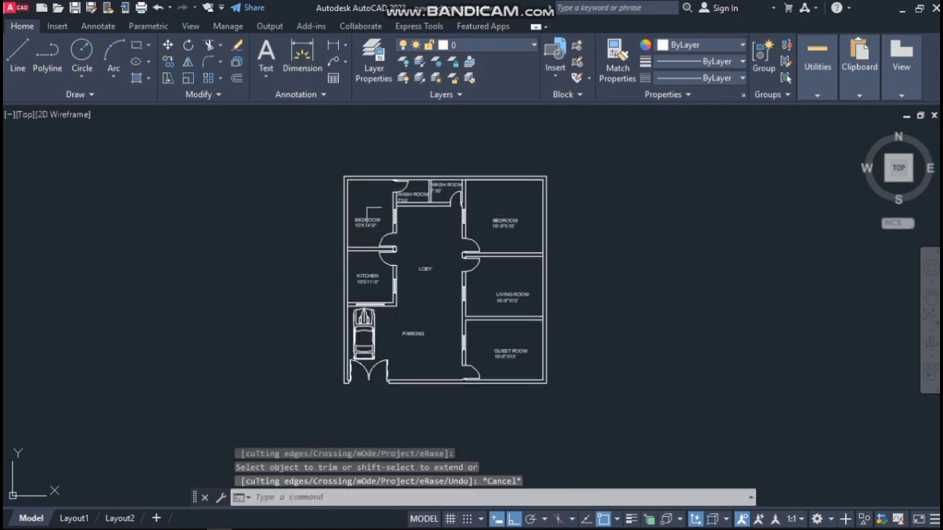
{"action": "scroll", "coordinate": [379, 209], "scroll_direction": "up", "scroll_amount": 2}
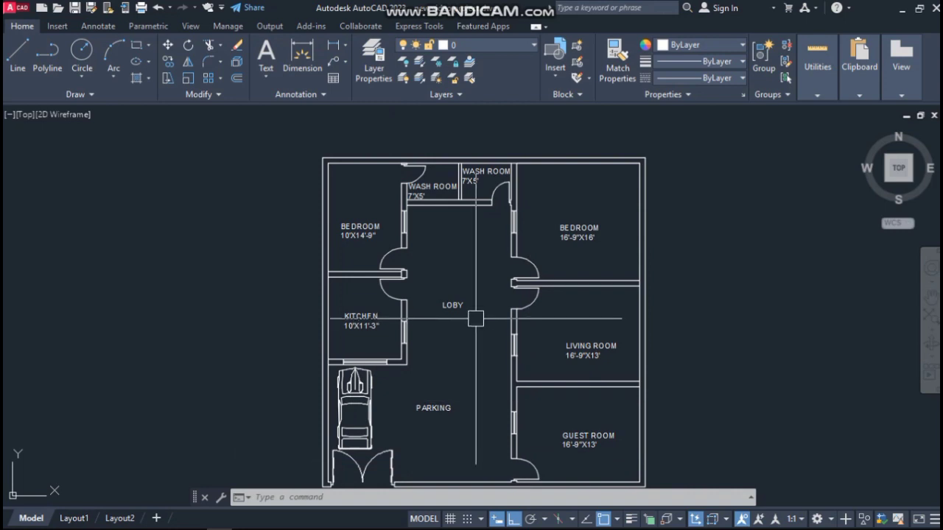
{"action": "scroll", "coordinate": [508, 341], "scroll_direction": "up", "scroll_amount": 4}
{"action": "scroll", "coordinate": [508, 341], "scroll_direction": "up", "scroll_amount": 2}
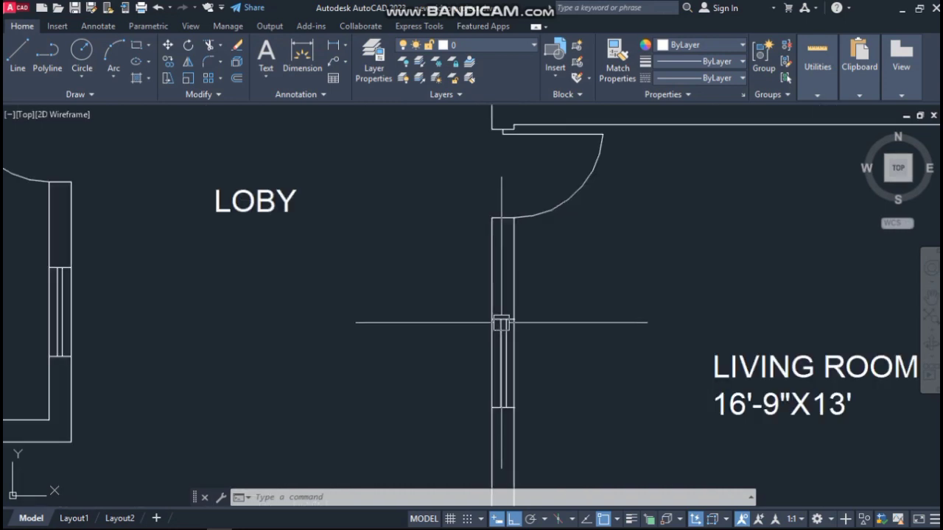
{"action": "scroll", "coordinate": [396, 263], "scroll_direction": "down", "scroll_amount": 5}
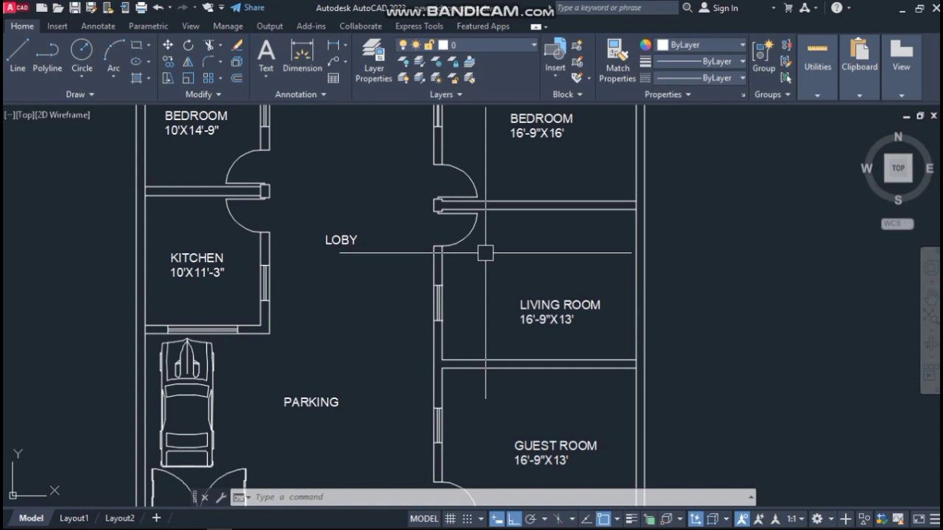
{"action": "scroll", "coordinate": [589, 251], "scroll_direction": "down", "scroll_amount": 2}
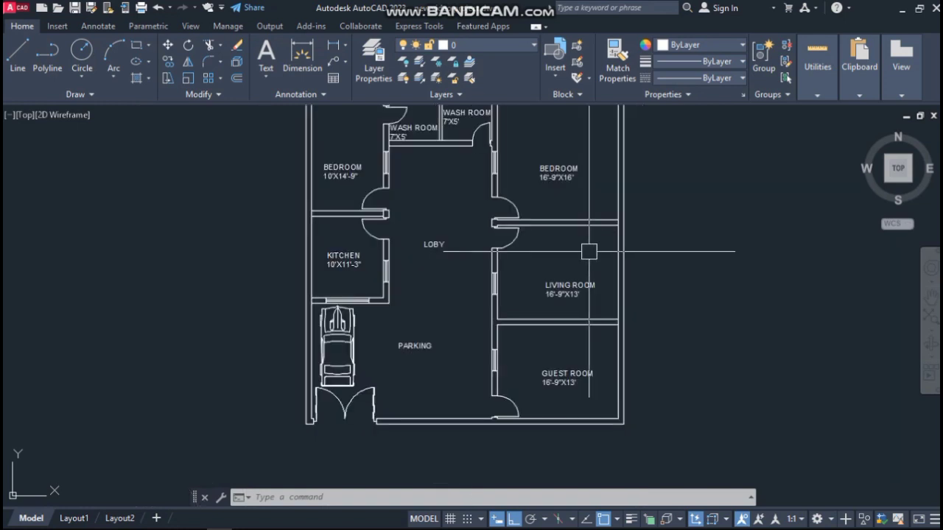
{"action": "scroll", "coordinate": [566, 197], "scroll_direction": "down", "scroll_amount": 2}
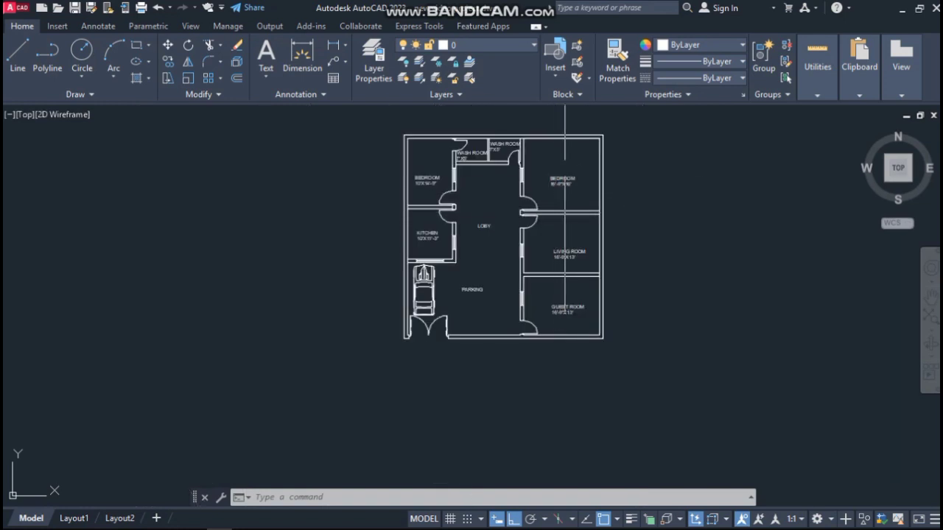
{"action": "scroll", "coordinate": [586, 159], "scroll_direction": "up", "scroll_amount": 2}
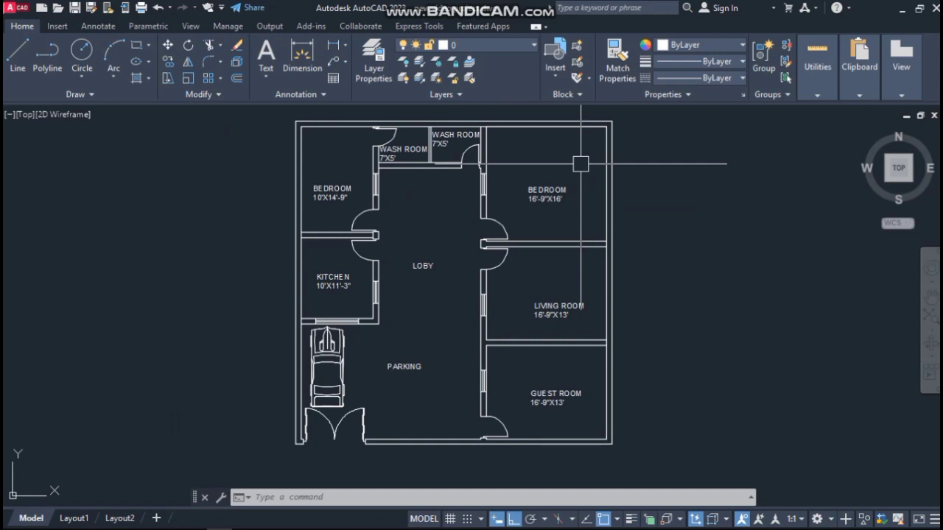